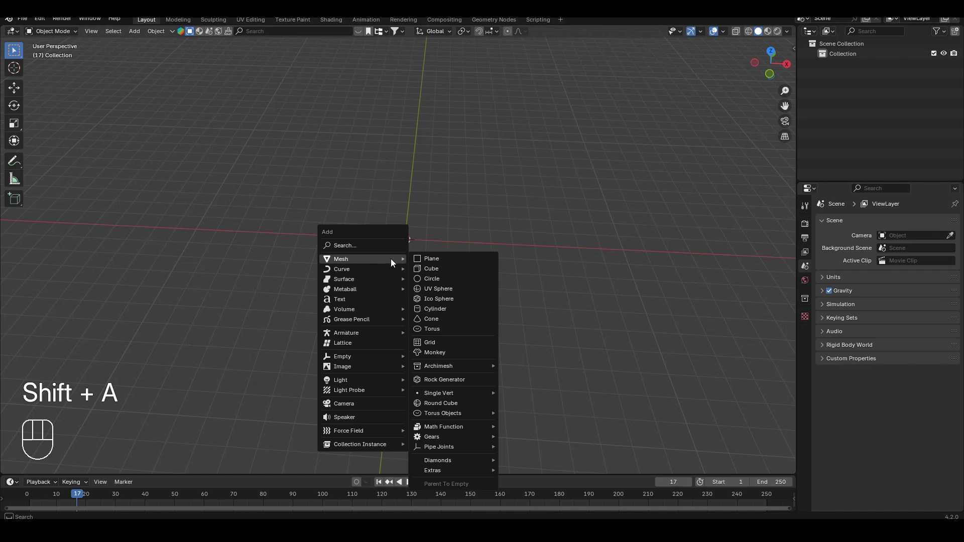
Step: Add a cylinder mesh and scale its geometry down along Z in Edit Mode into a low, flat disc
click(443, 311)
scroll(446, 289, up, 3)
middle_drag(446, 289, 447, 246)
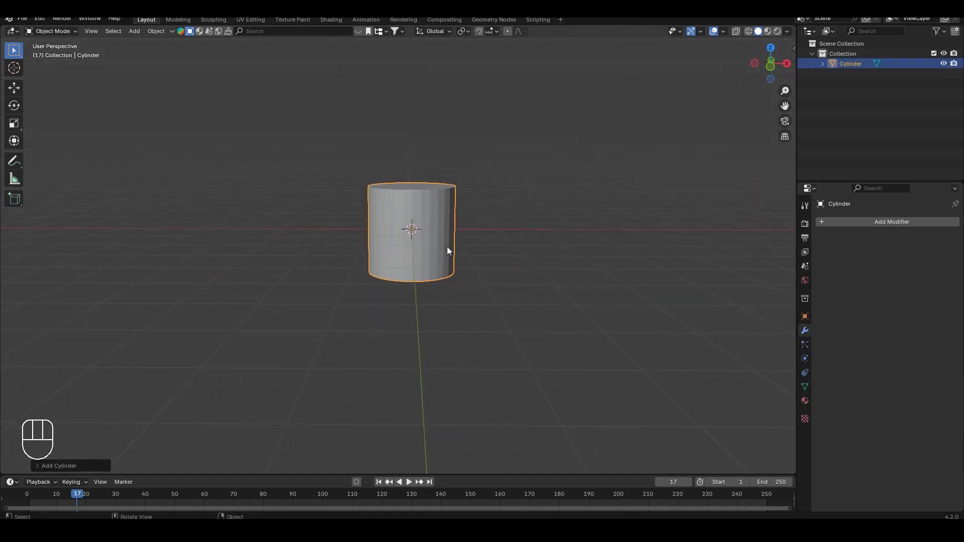
key(Tab)
key(s)
key(z)
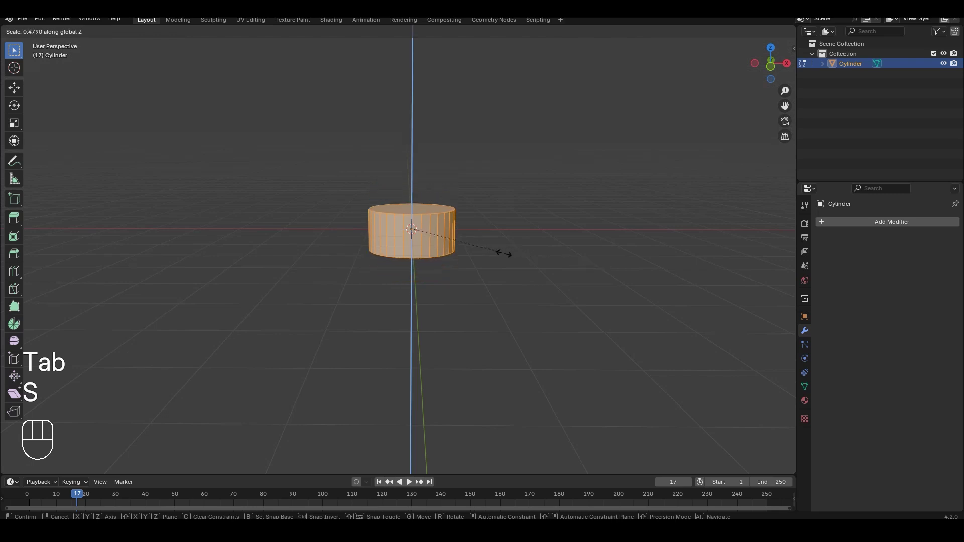
click(428, 229)
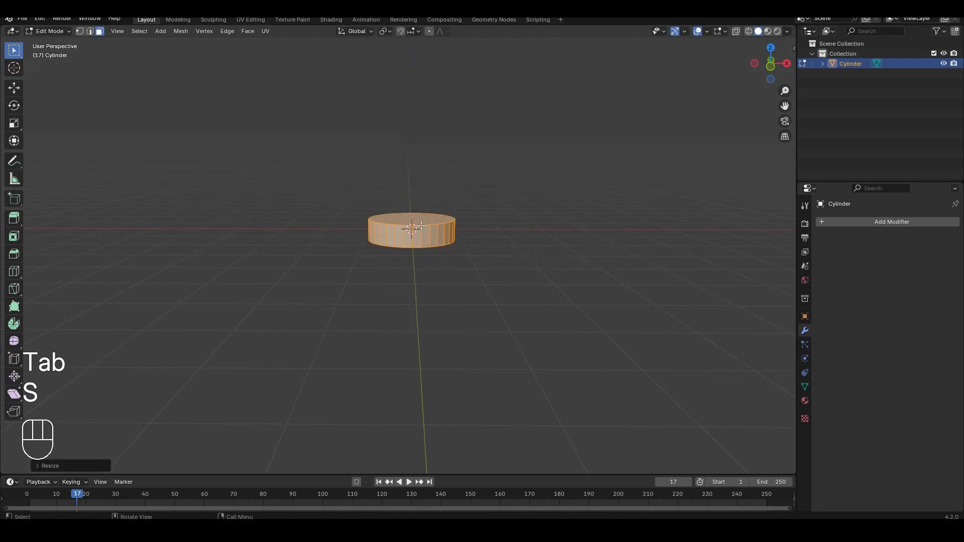
Step: Select the cylinder's top and bottom faces and inset them by about 0.21 m
key(3)
click(426, 235)
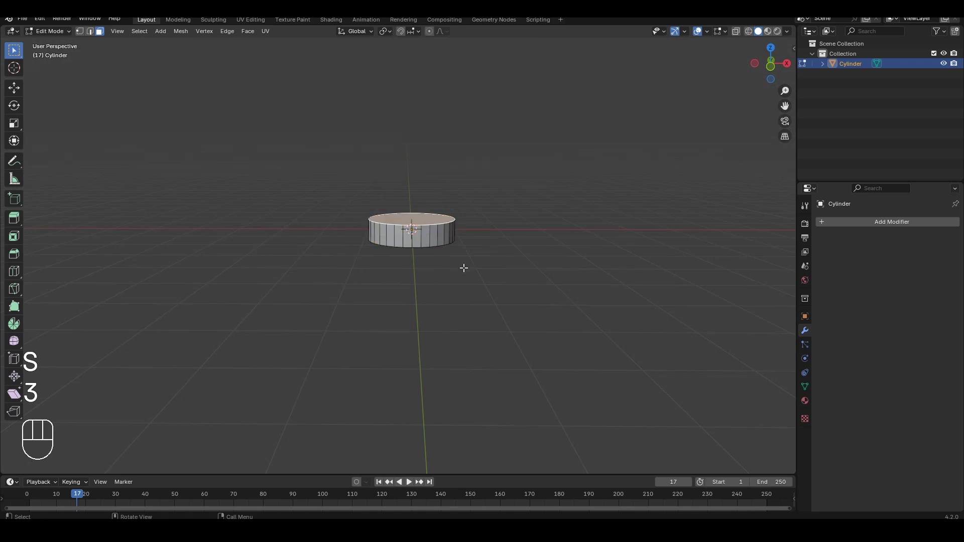
middle_drag(463, 266, 424, 230)
shift+click(423, 232)
middle_drag(483, 214, 486, 277)
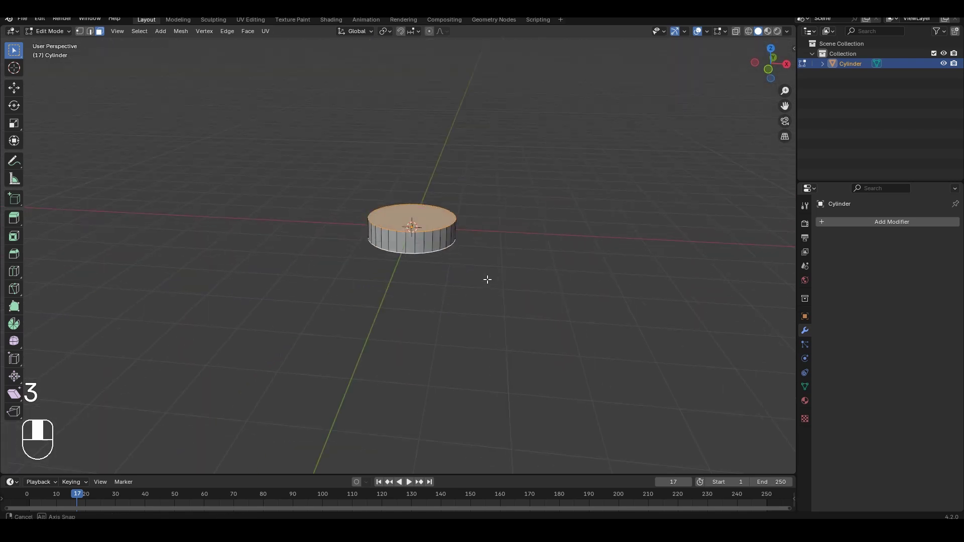
key(i)
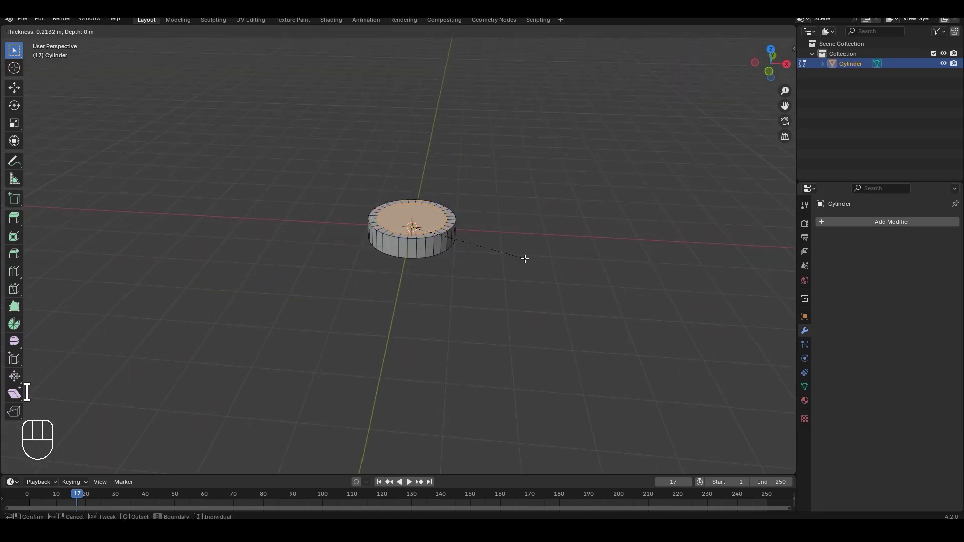
click(525, 259)
Step: Scale the inset faces outward along Z to chamfer the disc's rims, and return to Object Mode
key(s)
key(z)
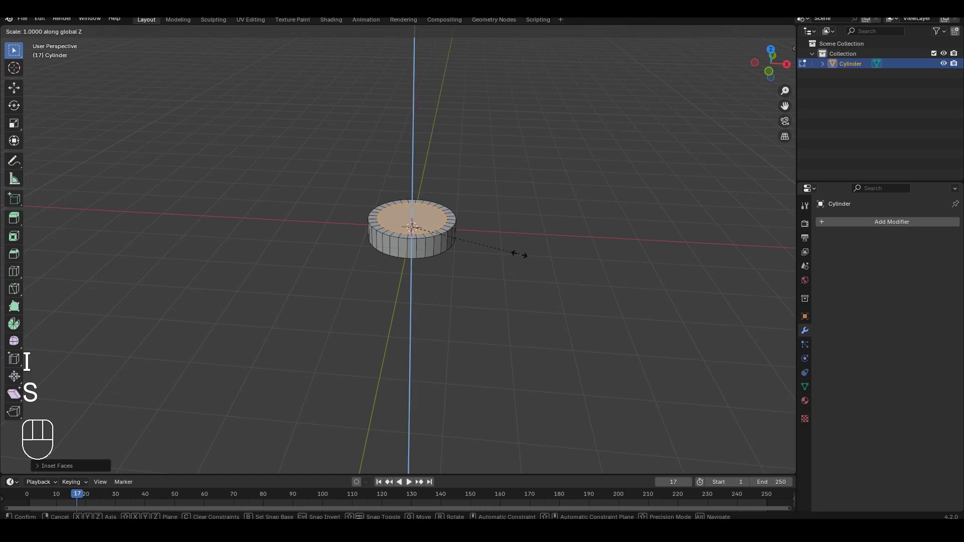
click(583, 251)
middle_drag(490, 229, 522, 245)
key(Tab)
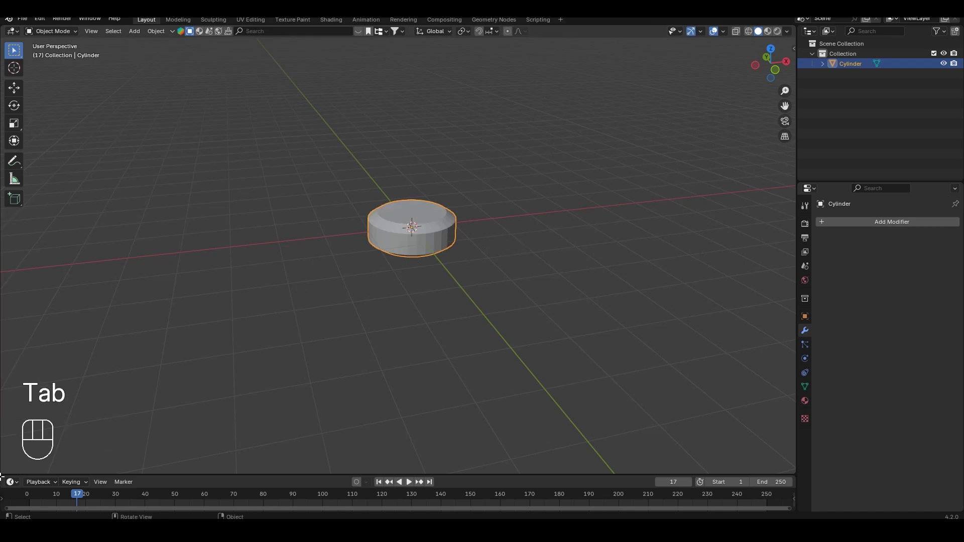
Step: Split off a Geometry Node Editor below the 3D viewport and create a new node tree for the cylinder
drag(2, 418, 2, 155)
click(13, 161)
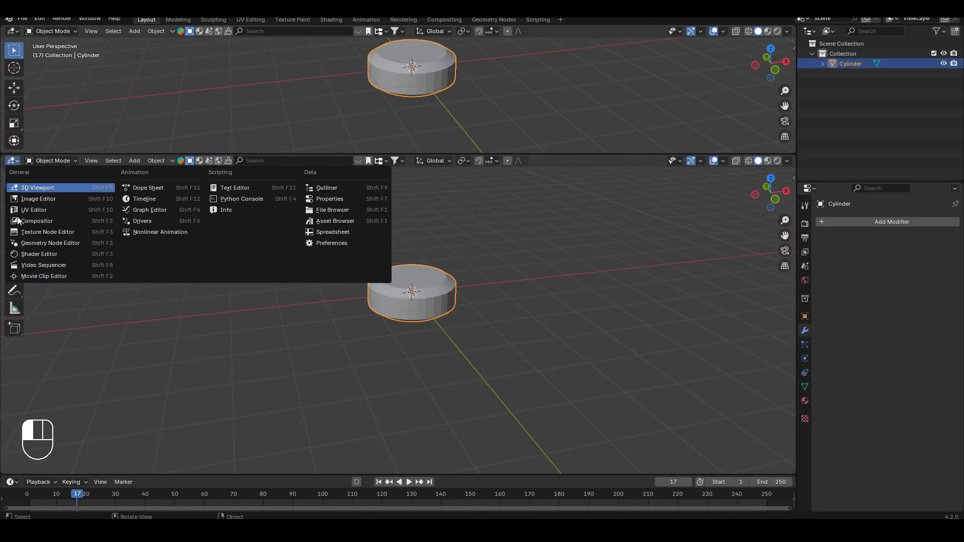
click(31, 243)
click(398, 161)
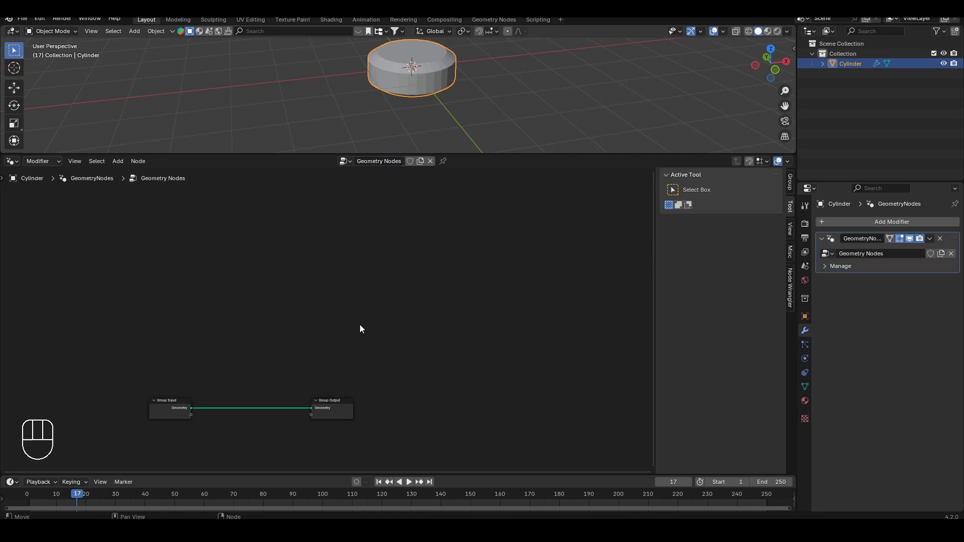
key(Home)
Step: Close the upper 3D viewport so the Geometry Node Editor fills its space
mouse_move(429, 96)
middle_down()
mouse_move(432, 69)
mouse_move(423, 101)
middle_up()
key(KP_1)
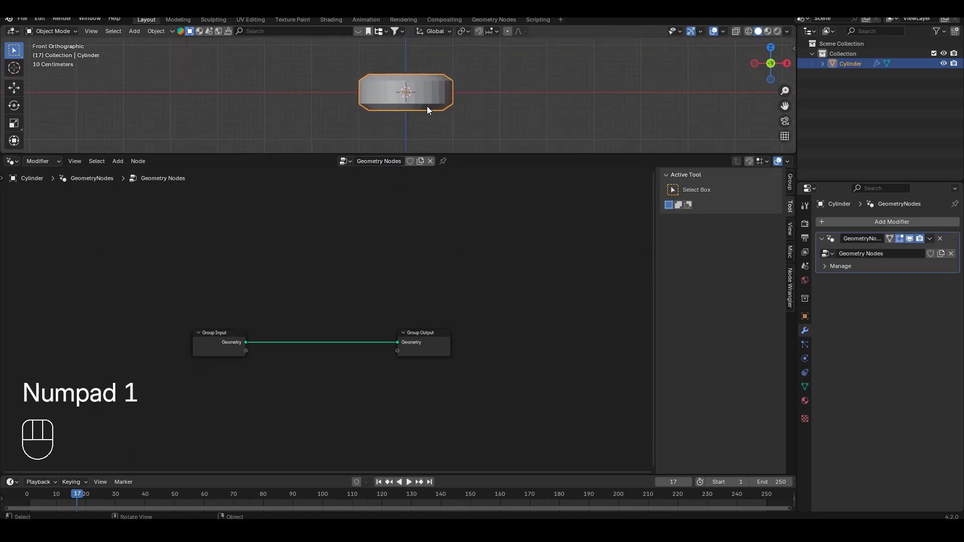
scroll(426, 106, down, 3)
shift+middle_drag(411, 116, 432, 126)
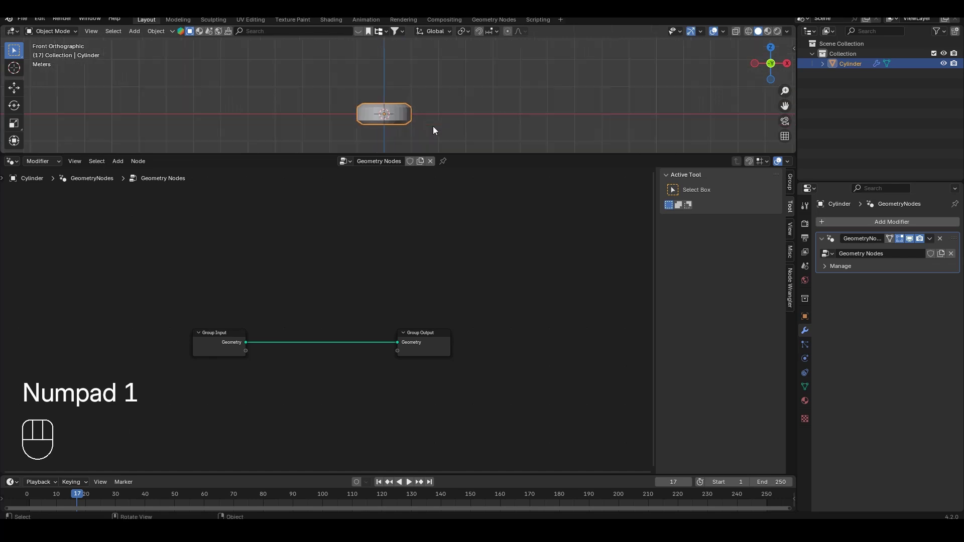
drag(432, 153, 431, 167)
drag(2, 161, 2, 101)
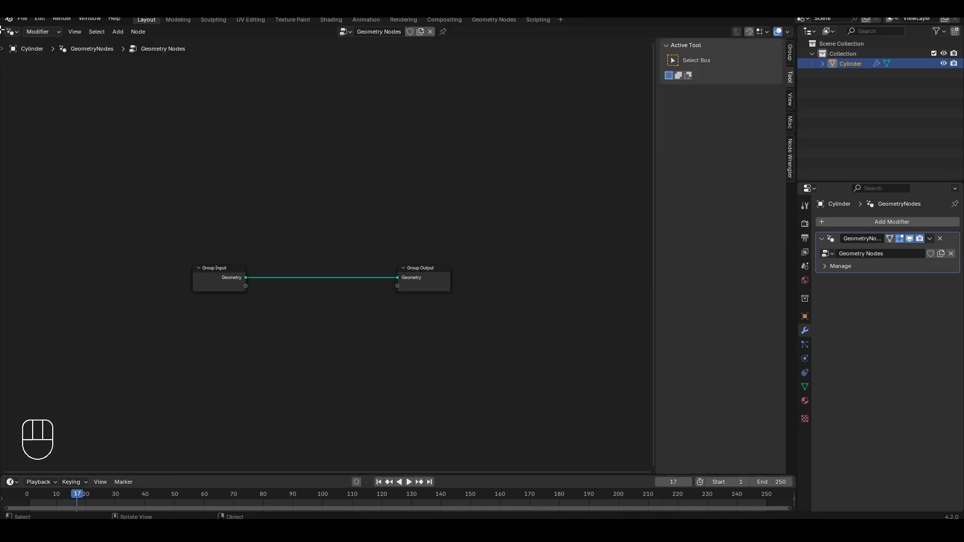
Step: Split a narrow 3D viewport off the node editor, hide the node sidebar, and show the cylinder in front view
drag(2, 26, 331, 47)
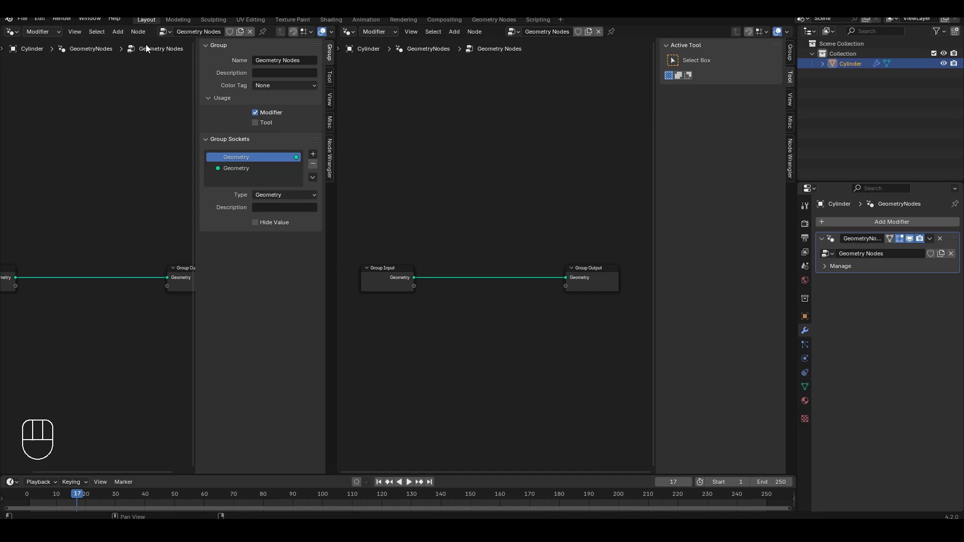
click(11, 31)
click(32, 59)
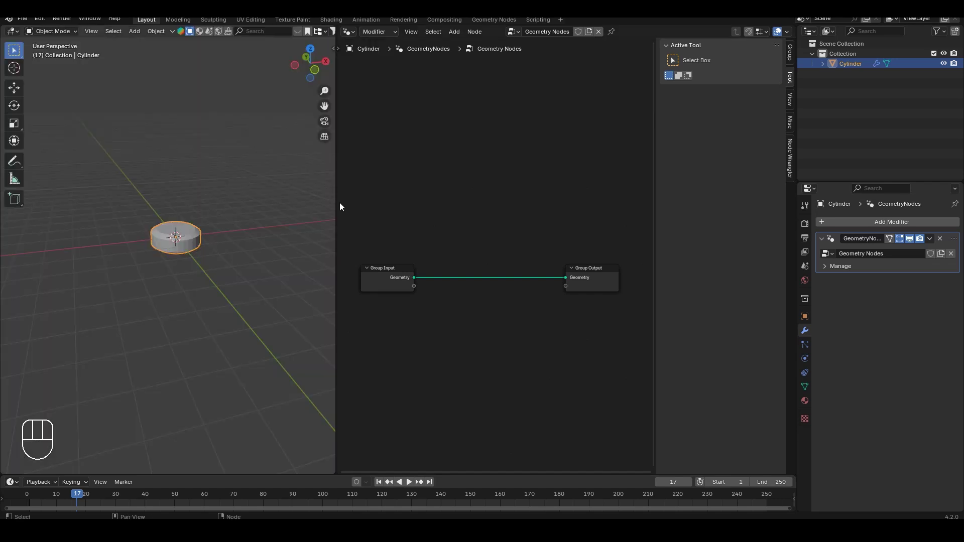
drag(335, 203, 211, 223)
key(n)
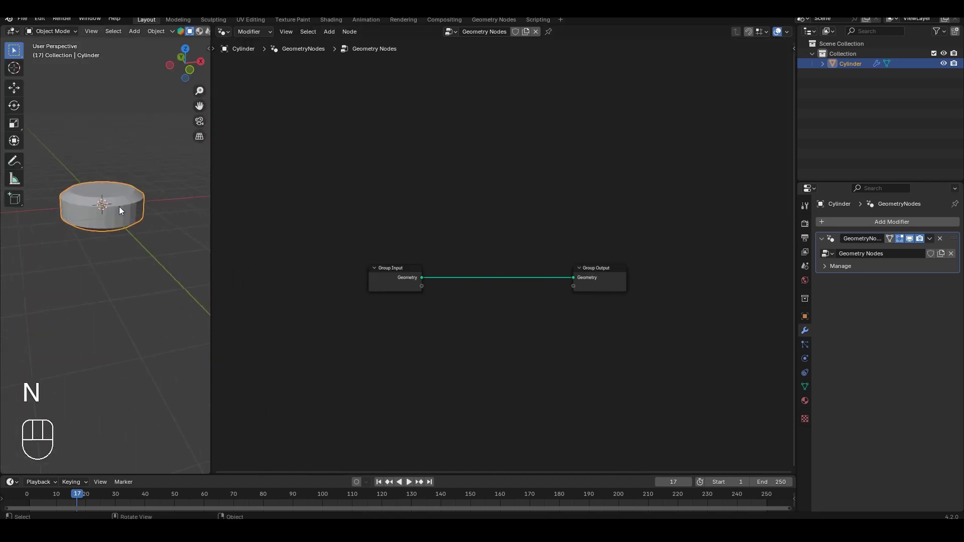
key(KP_1)
Step: Move the Group Output node farther from Group Input to make room between them
middle_drag(443, 306, 328, 308)
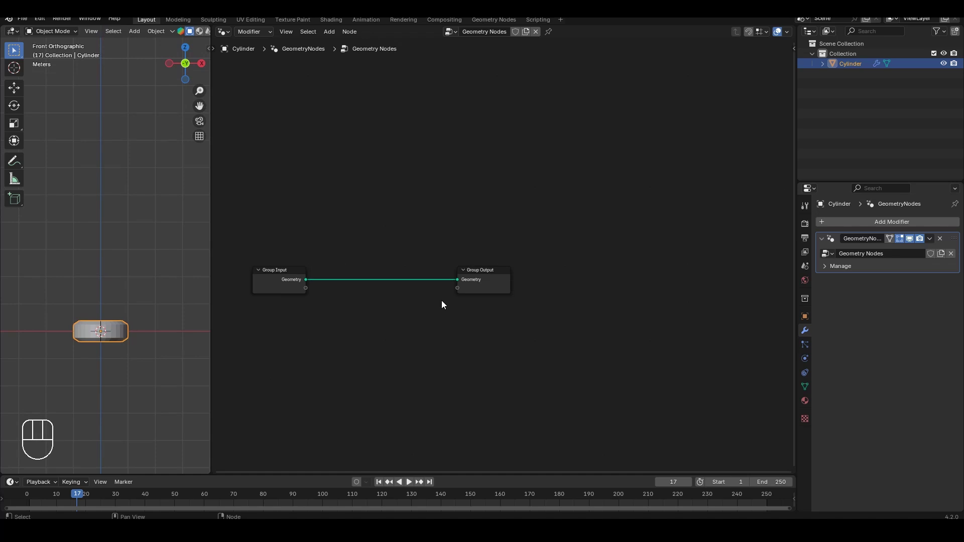
click(460, 291)
key(g)
click(524, 326)
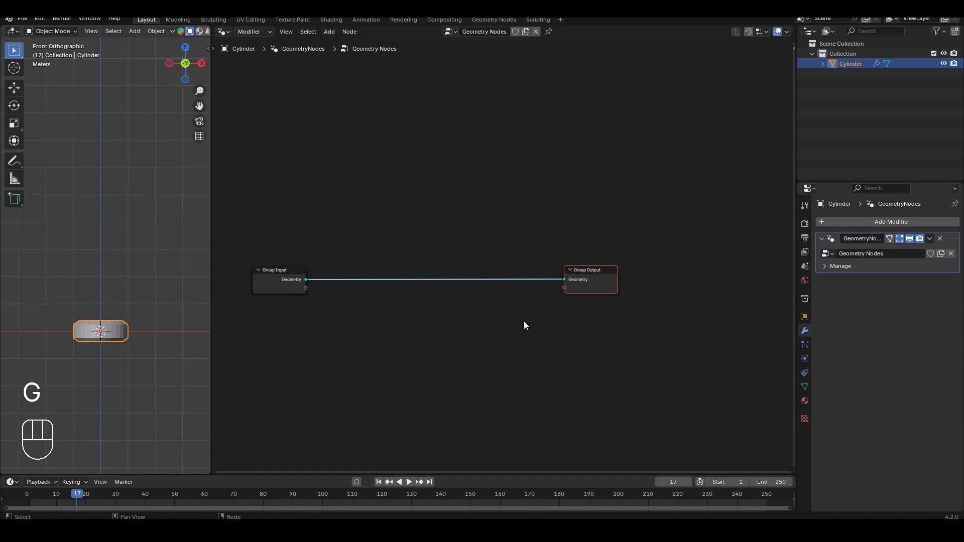
Step: Add a Simulation Zone above the existing link, widen the zone, and move Group Output farther out
click(502, 335)
key(shift+a)
mouse_move(502, 336)
text(simu)
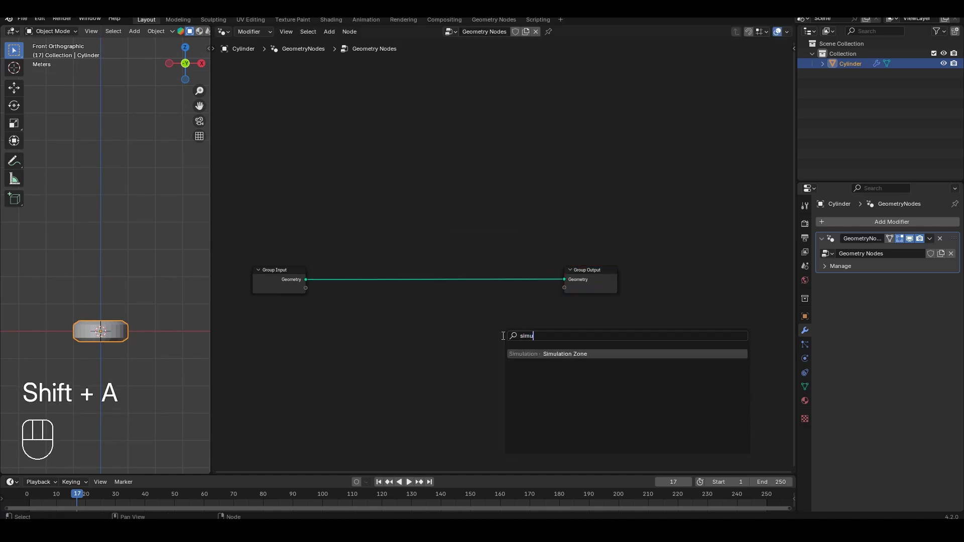
key(Return)
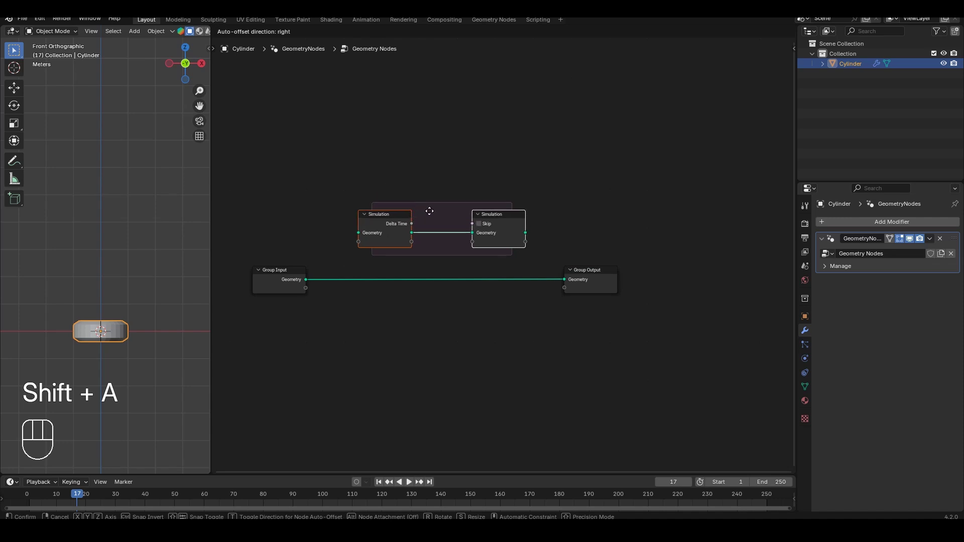
click(431, 211)
key(g)
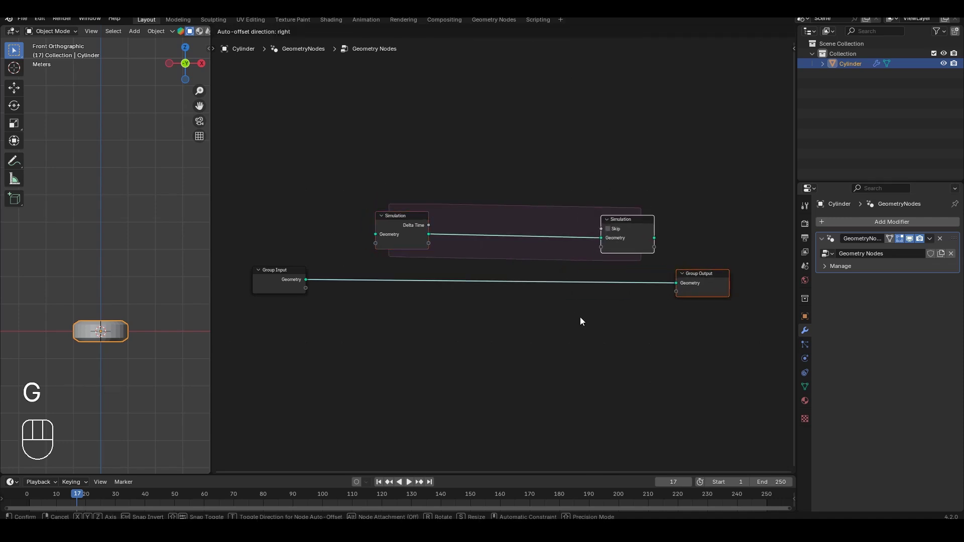
click(580, 319)
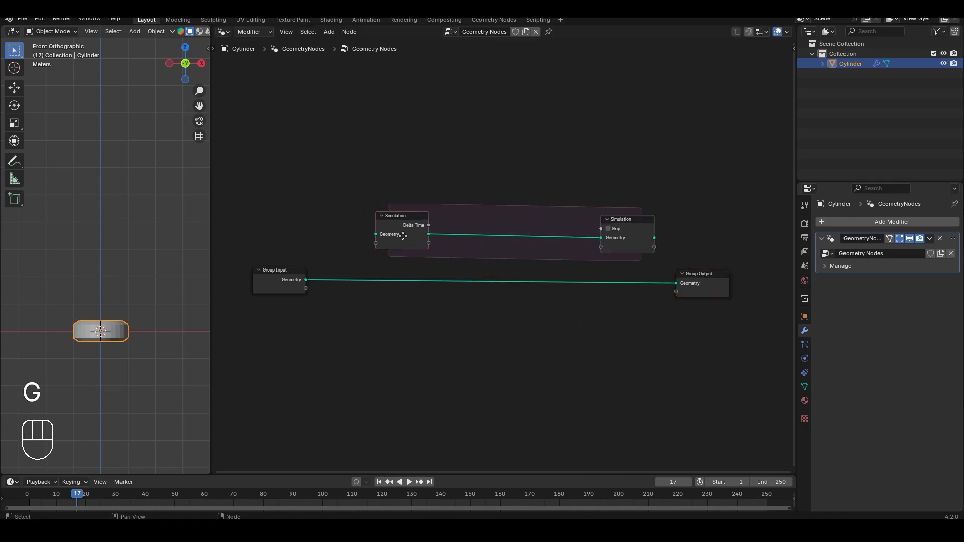
Step: Connect the Simulation Zone's output geometry to Group Output and leave Group Input disconnected from the zone
middle_drag(681, 240, 635, 225)
drag(608, 221, 631, 269)
middle_drag(363, 238, 444, 247)
drag(410, 228, 344, 269)
ctrl+right_drag(367, 226, 426, 330)
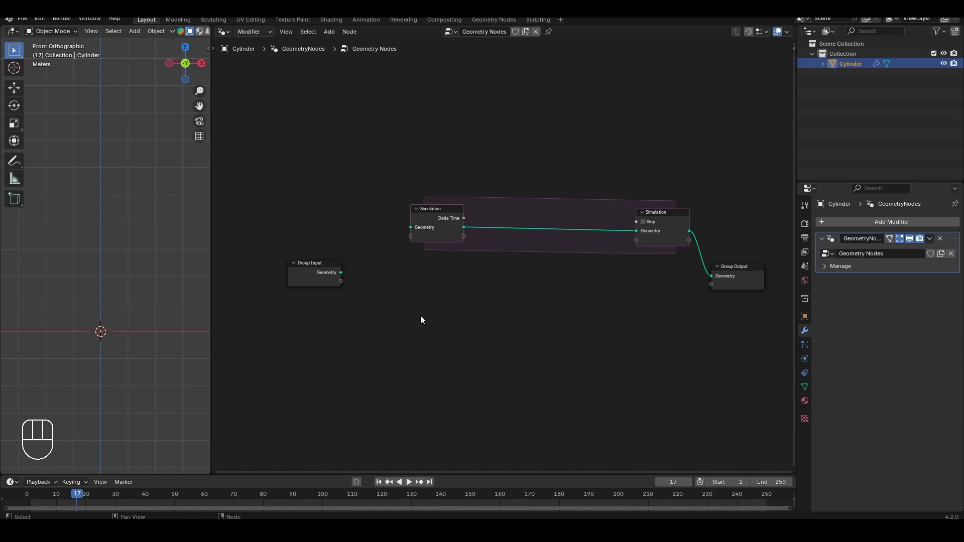
Step: Widen the Simulation Zone by moving its input node toward Group Input, and shift Group Output farther out
click(418, 238)
key(g)
click(370, 243)
click(716, 286)
key(g)
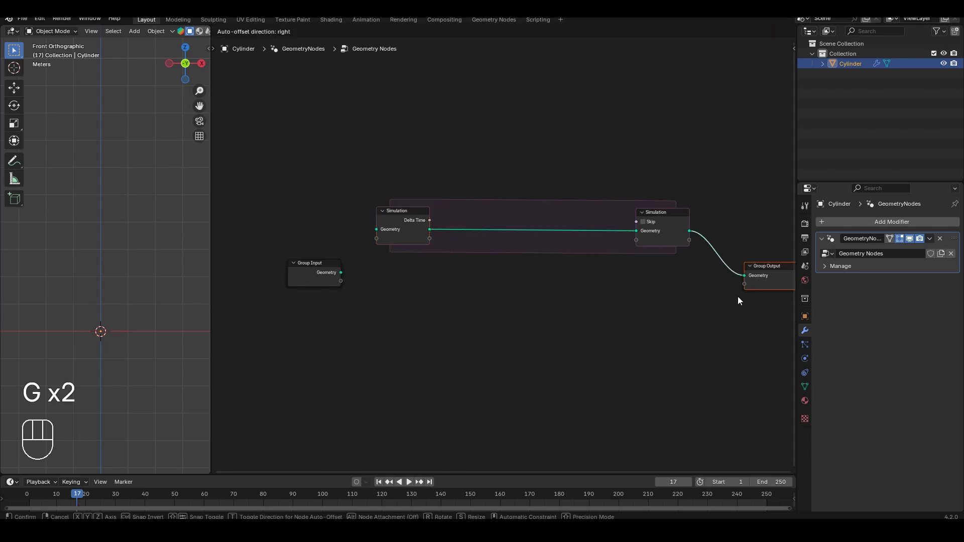
click(738, 300)
Step: Insert a Join Geometry node on the link between the Simulation Zone and Group Output
middle_drag(595, 287, 557, 288)
key(shift+a)
text(jo)
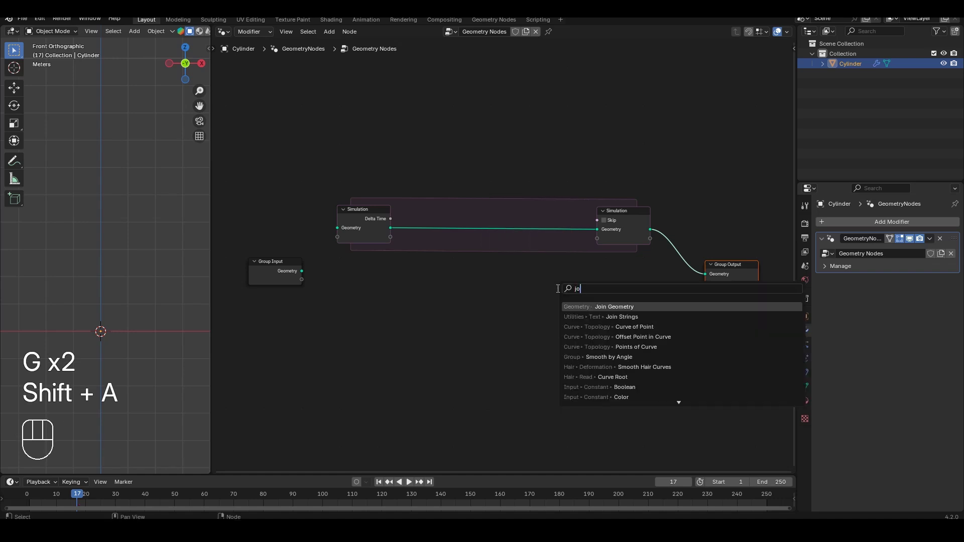
text(in)
key(Return)
click(660, 265)
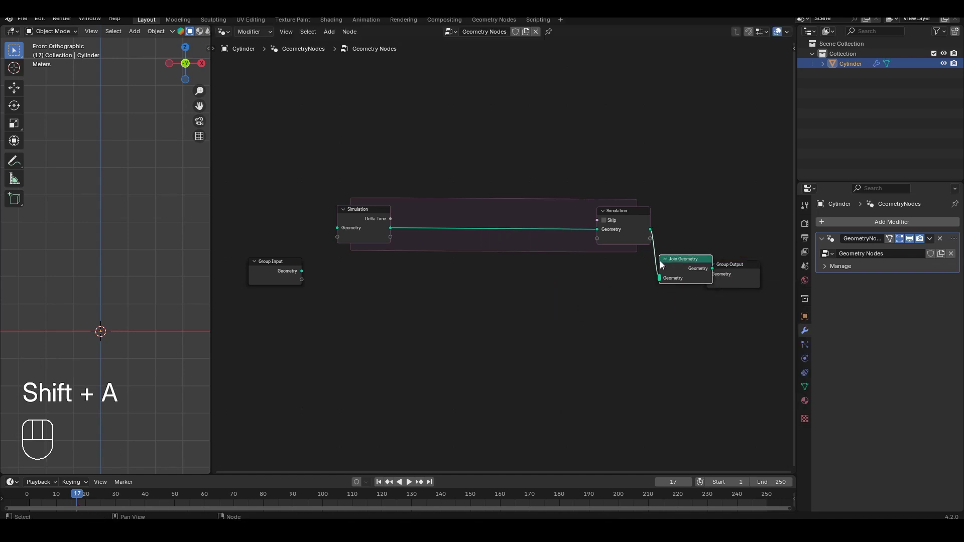
Step: Space out Join Geometry and Group Output, and connect Group Input's geometry to the Join Geometry node
key(g)
click(699, 233)
key(g)
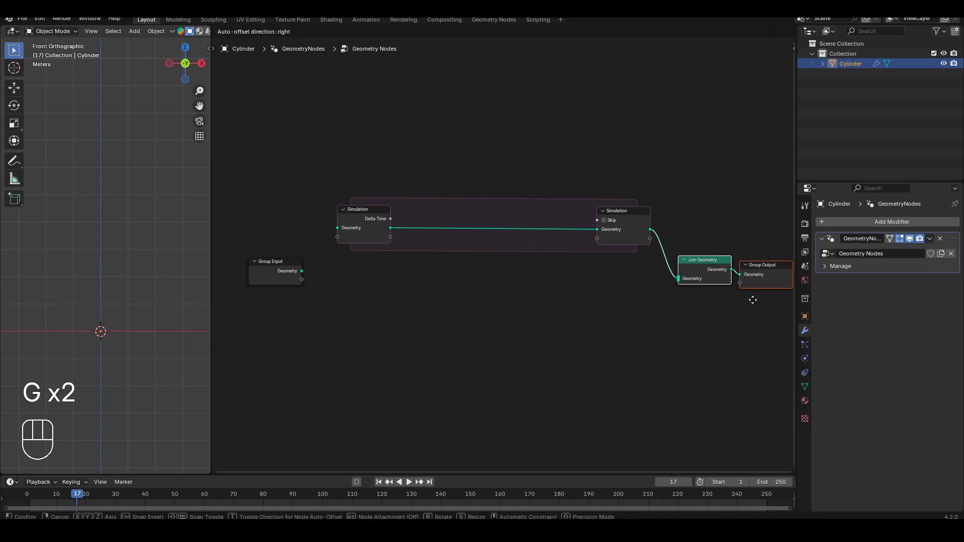
click(752, 299)
drag(301, 271, 687, 280)
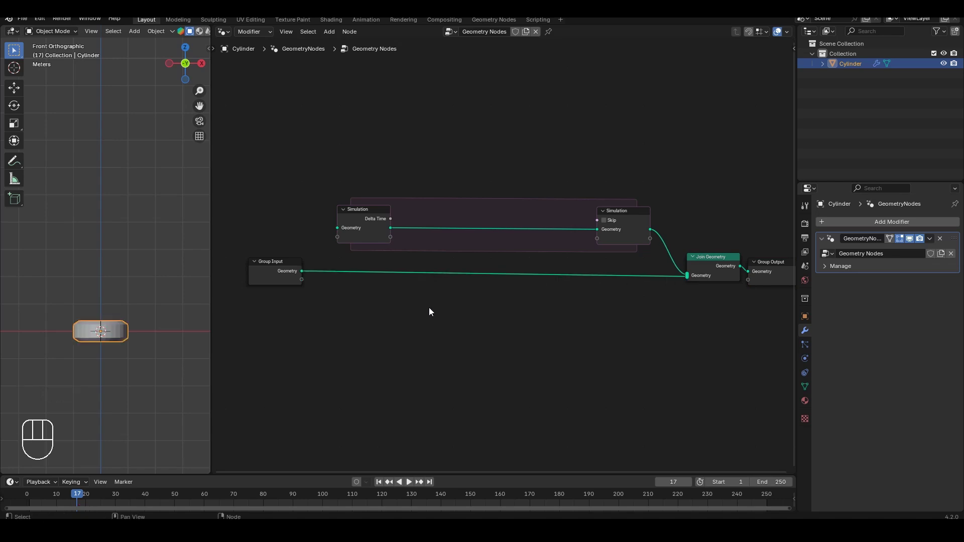
Step: Insert a second Join Geometry node on the link inside the Simulation Zone, and move the zone's input node away from it
key(shift+a)
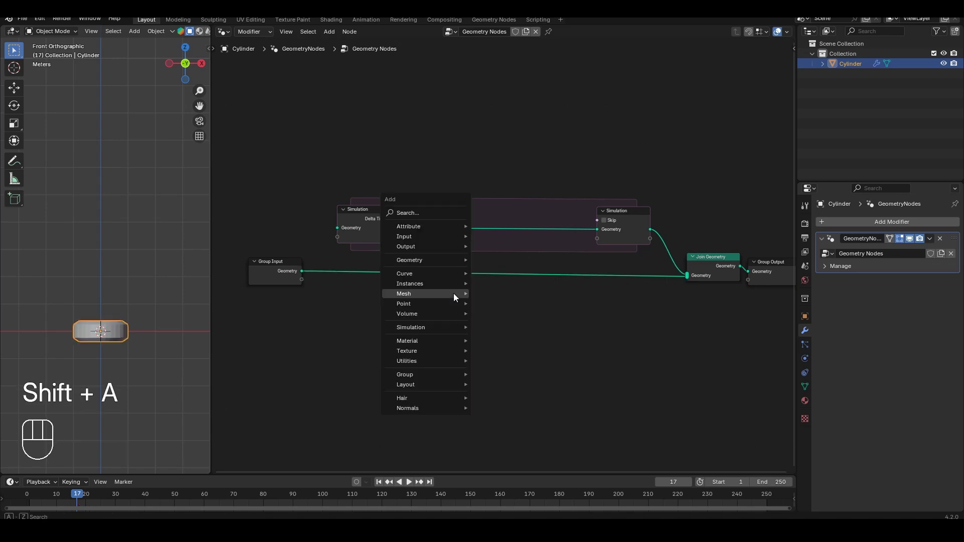
text(join ge)
key(Return)
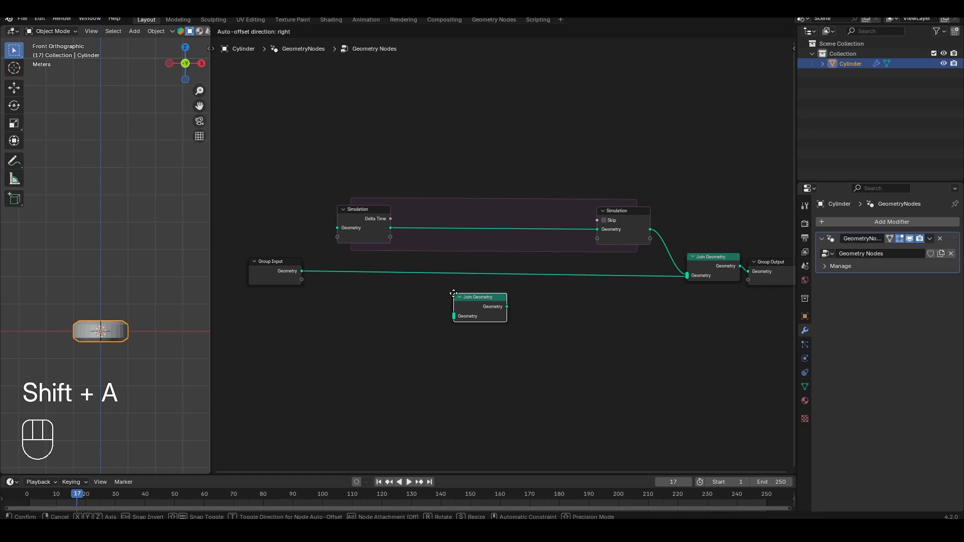
click(413, 213)
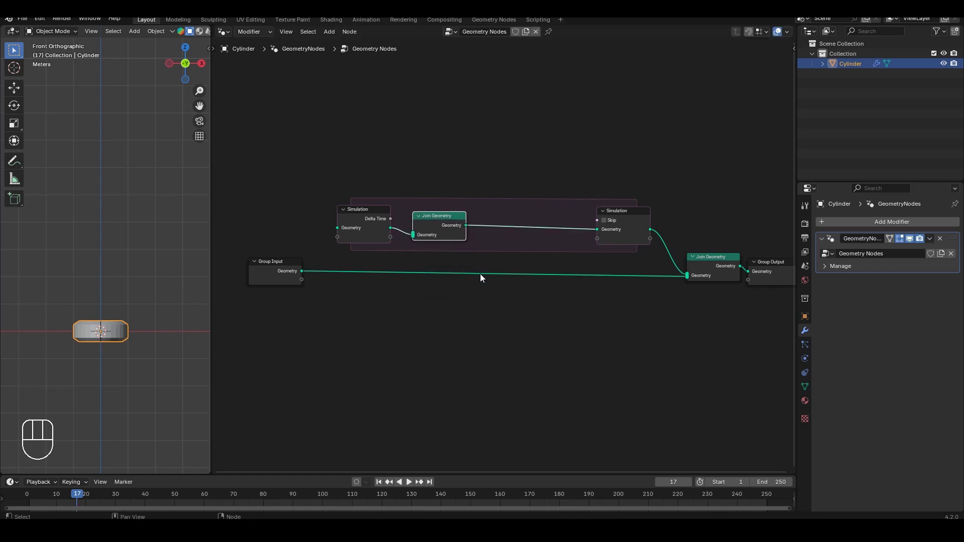
click(385, 209)
key(g)
click(308, 241)
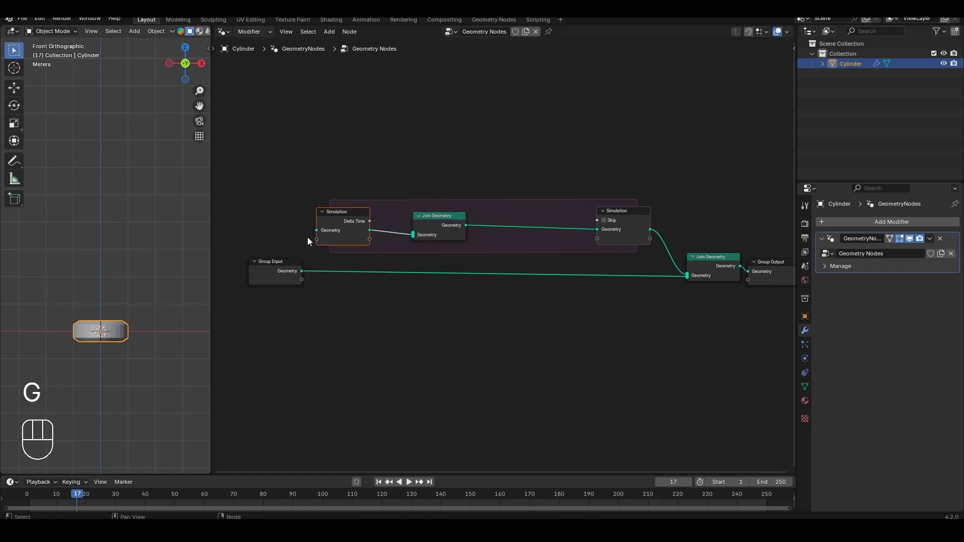
Step: Move Group Input, the outer Join Geometry and Group Output below the Simulation Zone, spreading them farther apart
click(341, 317)
scroll(378, 302, down, 2)
drag(276, 261, 716, 314)
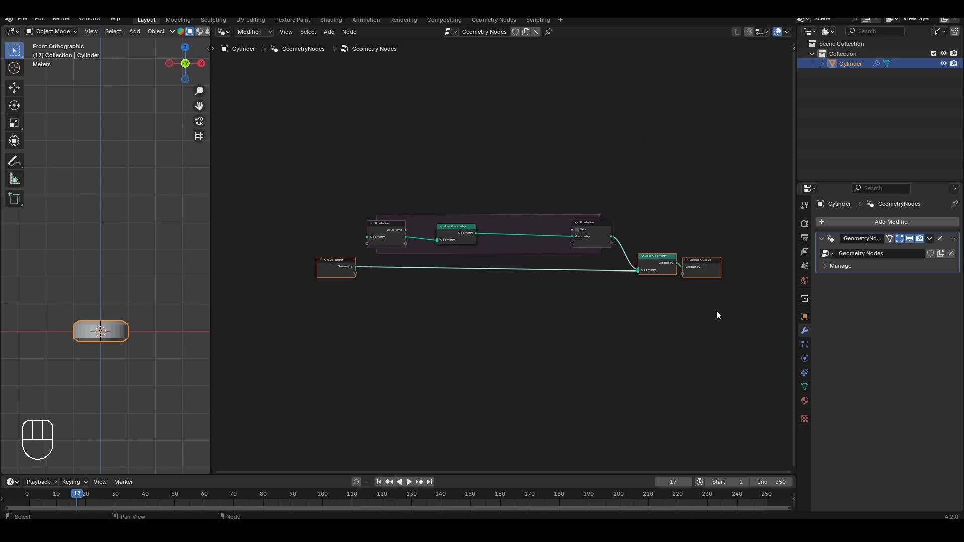
key(g)
key(g)
scroll(462, 305, up, 3)
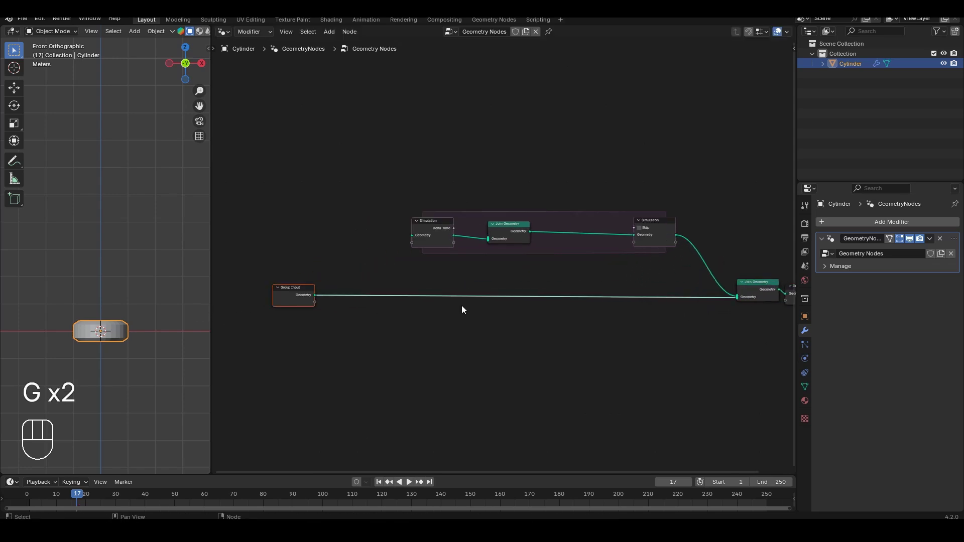
click(368, 347)
scroll(100, 348, up, 1)
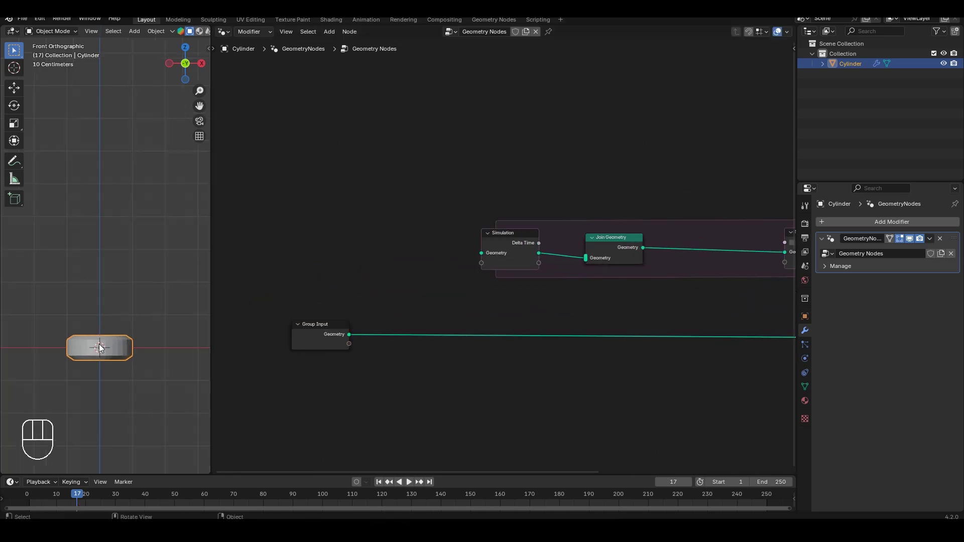
Step: Move Group Input away to make room and add a Distribute Points on Faces node fed by its geometry
click(341, 331)
key(g)
click(330, 328)
drag(310, 335, 347, 291)
text(distri)
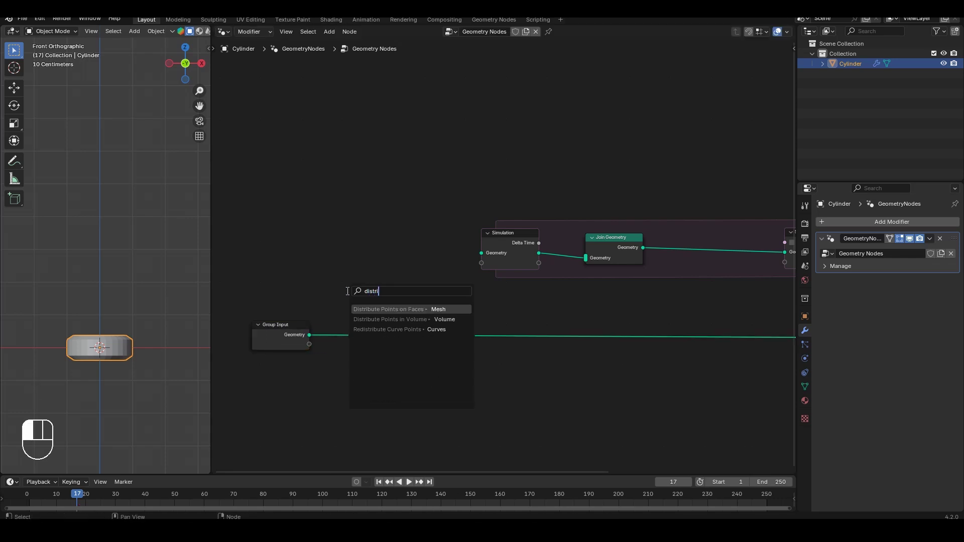
key(Return)
click(357, 248)
Step: Reposition the Simulation Zone nodes and connect the distributed Points output to the Join Geometry node inside the zone
scroll(654, 233, down, 2)
scroll(655, 234, up, 3)
key(g)
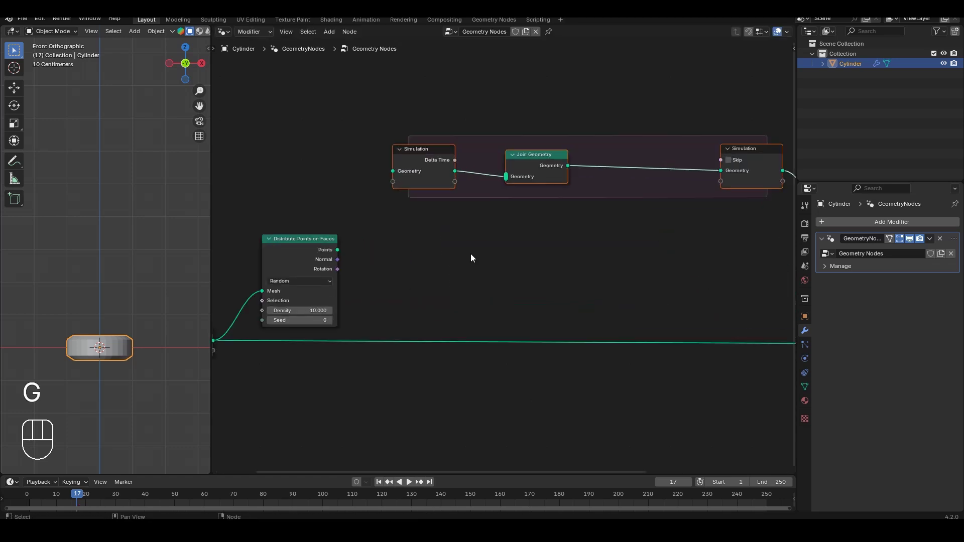
click(351, 282)
drag(352, 281, 534, 207)
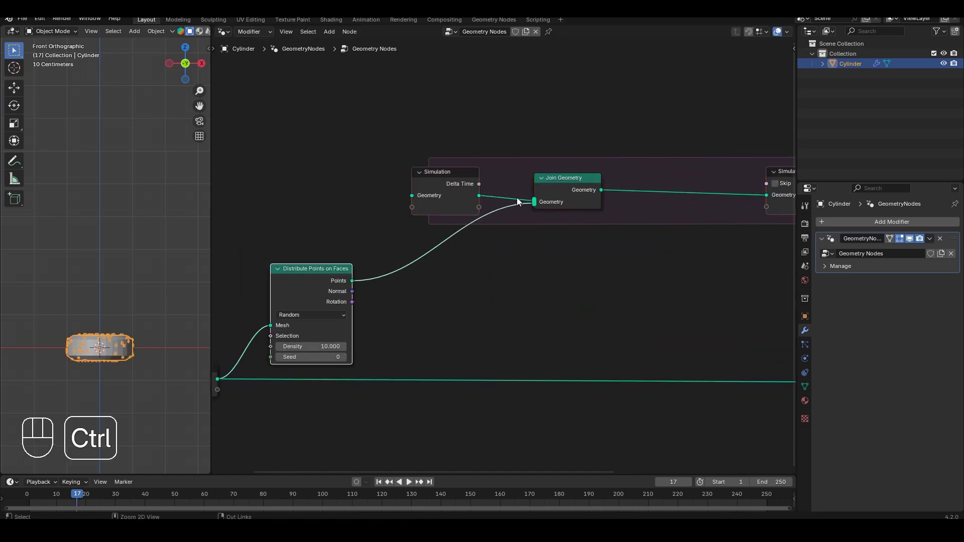
Step: Deselect everything, play the simulation from the first frame to check the point distribution, and return to frame 1
key(alt+a)
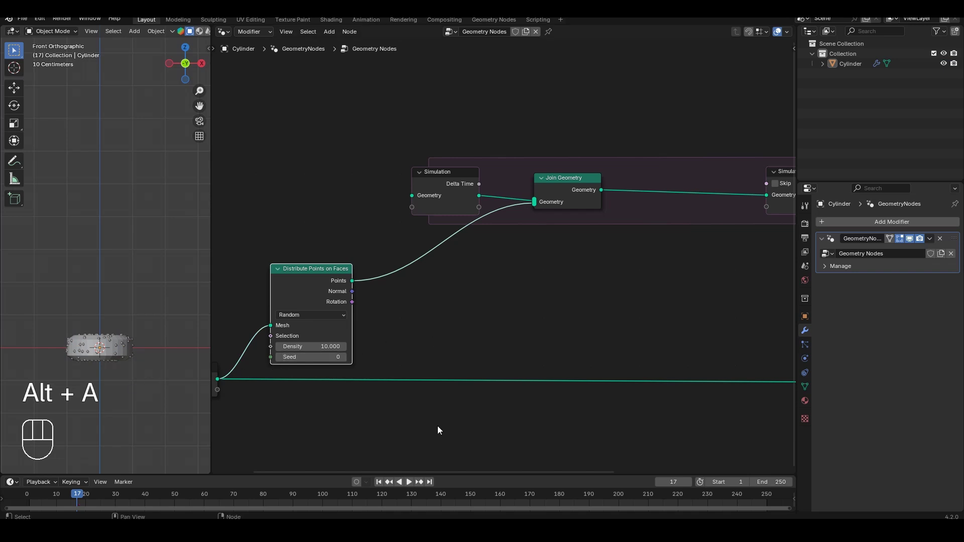
click(379, 482)
key(space)
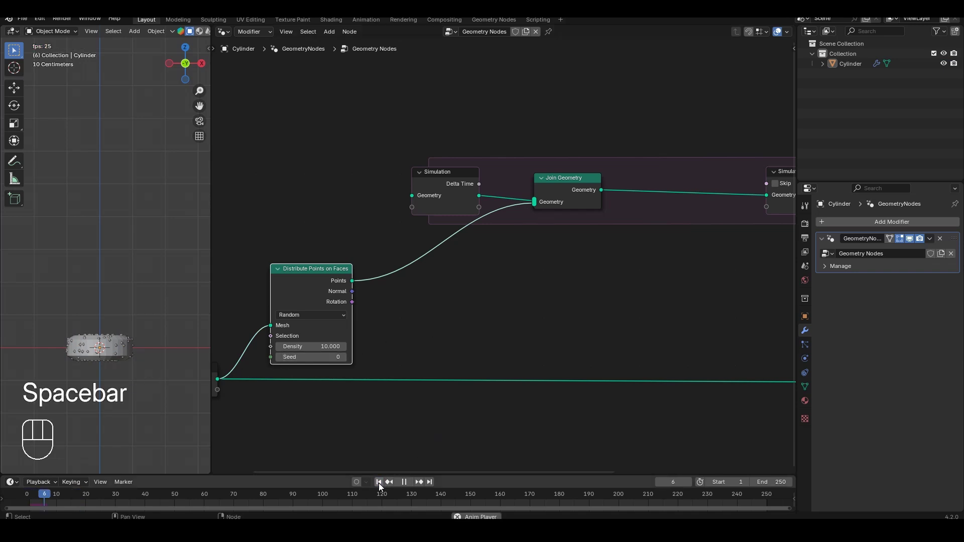
key(space)
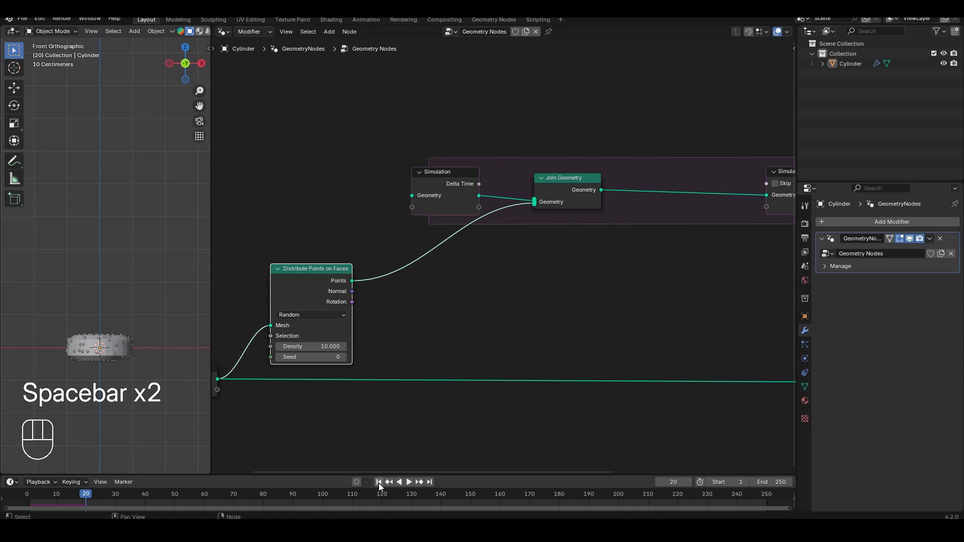
click(379, 483)
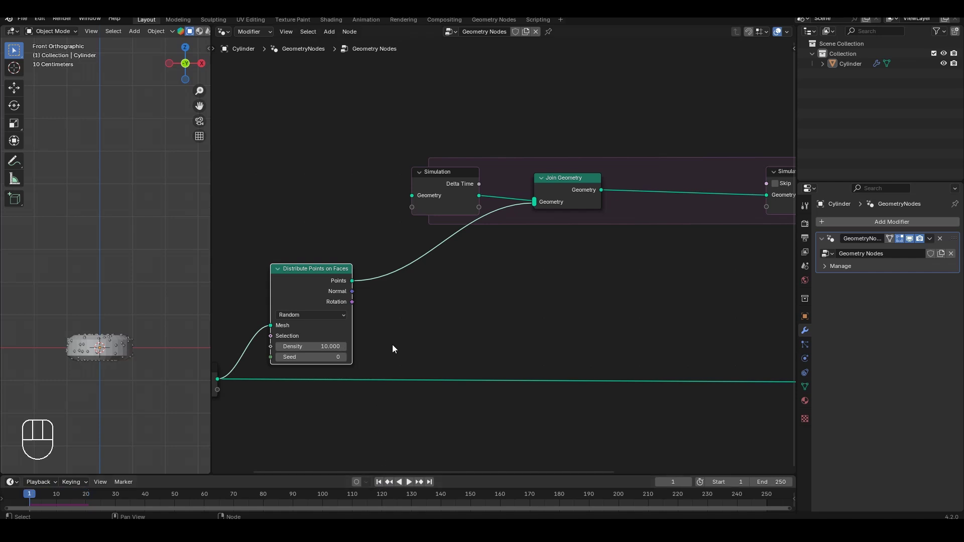
Step: Add a Scene Time node above Group Input and connect its Frame output to the Seed of Distribute Points on Faces
middle_drag(392, 345, 473, 338)
key(shift+a)
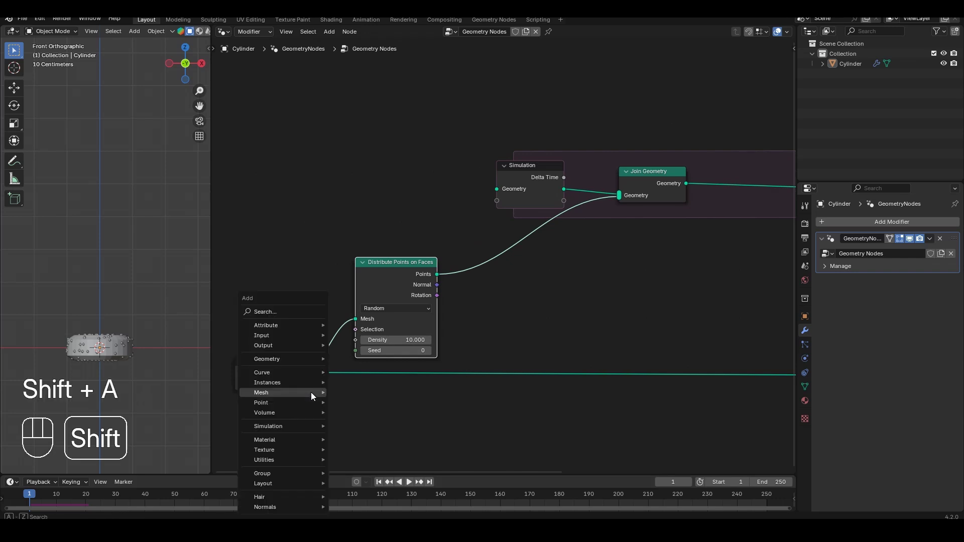
text(scene)
key(Return)
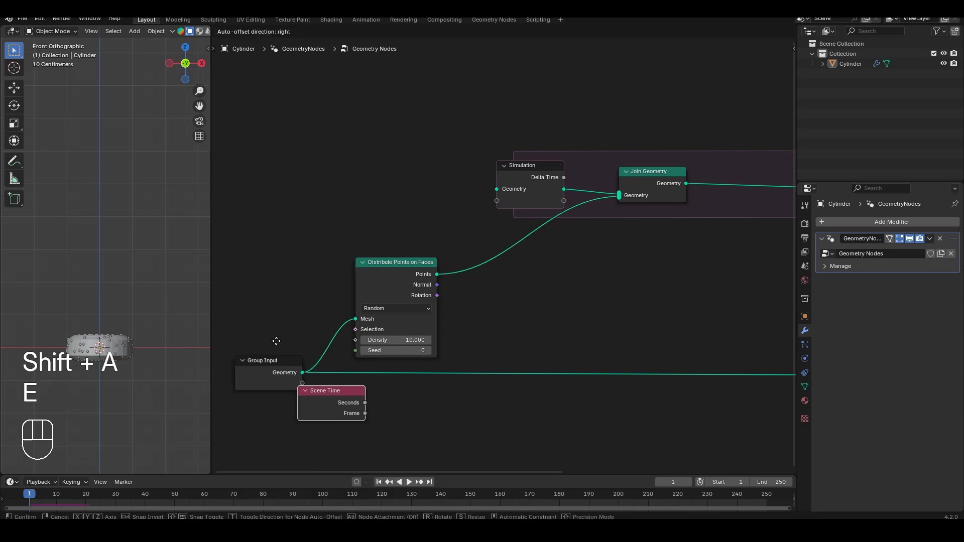
click(242, 309)
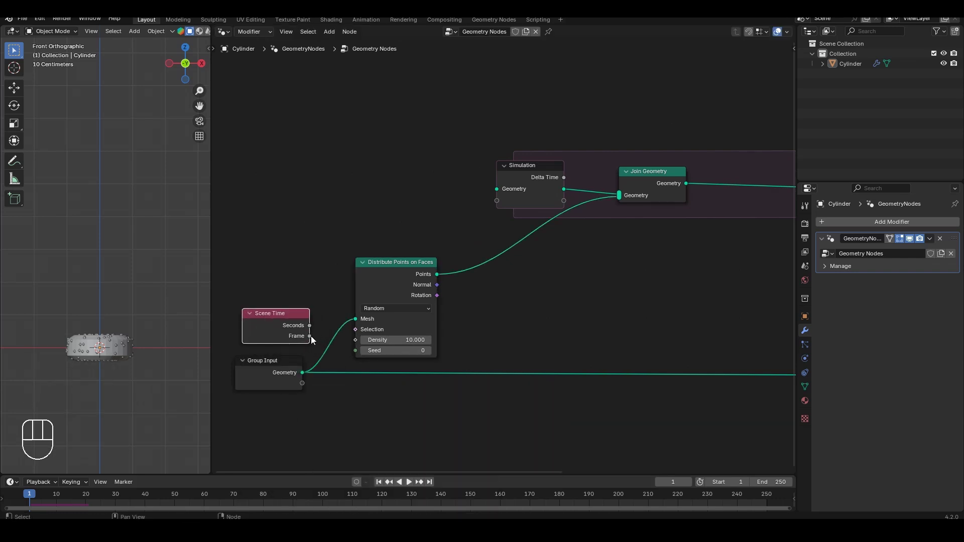
drag(310, 336, 353, 351)
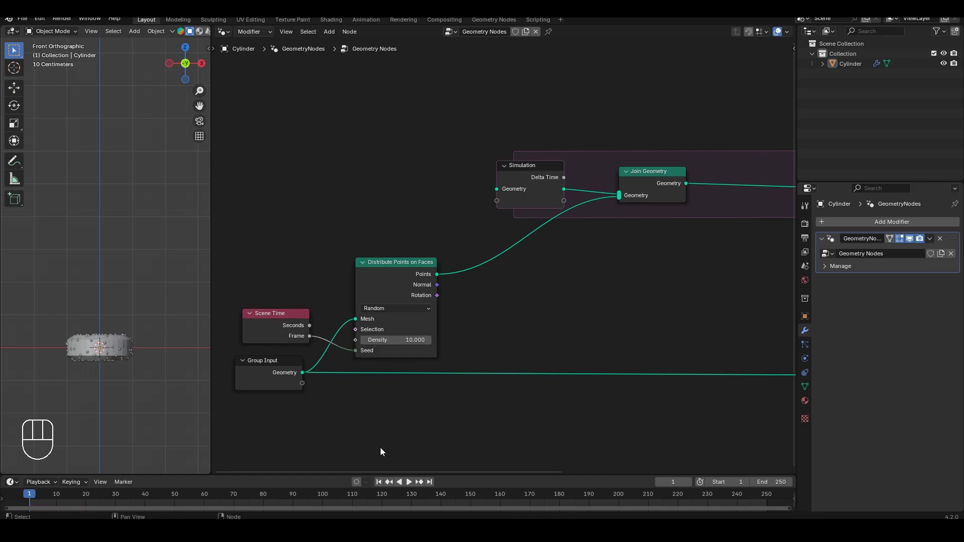
Step: Play the simulation to check the frame-driven seed and review the node chain through to Group Output
key(space)
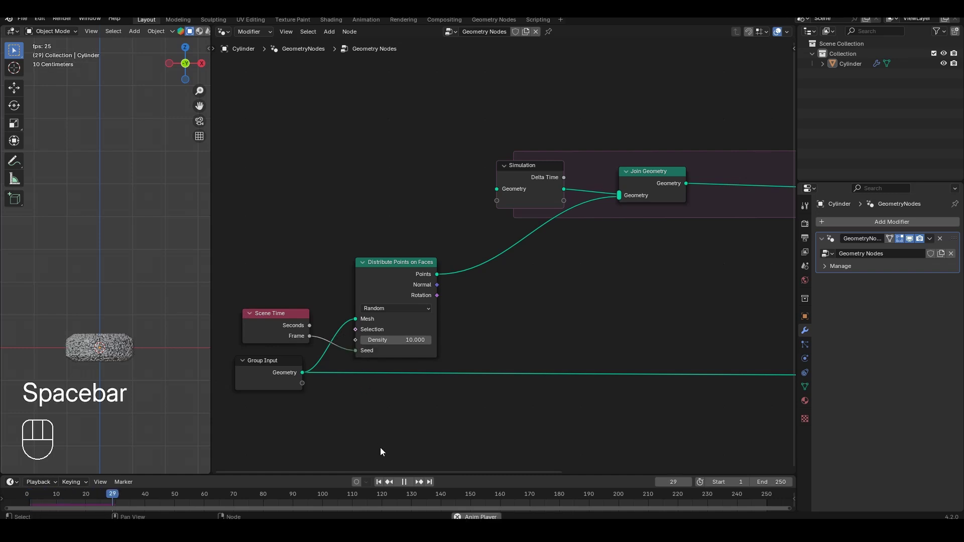
key(space)
scroll(135, 384, up, 1)
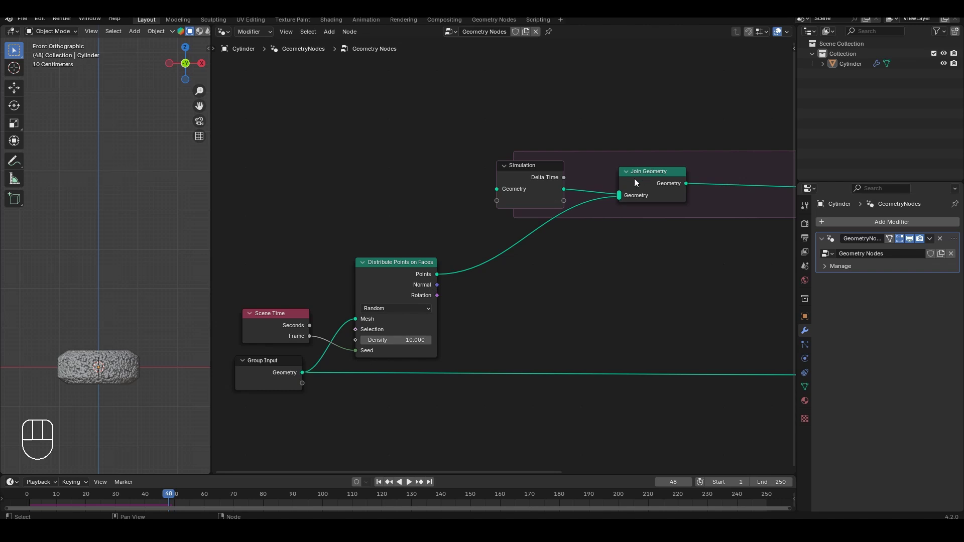
middle_drag(657, 190, 305, 203)
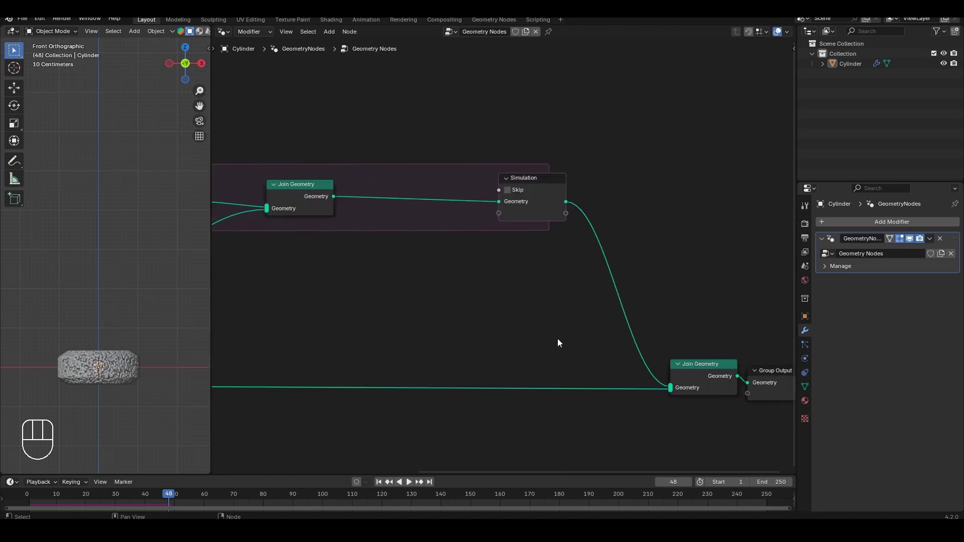
scroll(420, 301, down, 2)
middle_drag(420, 301, 509, 299)
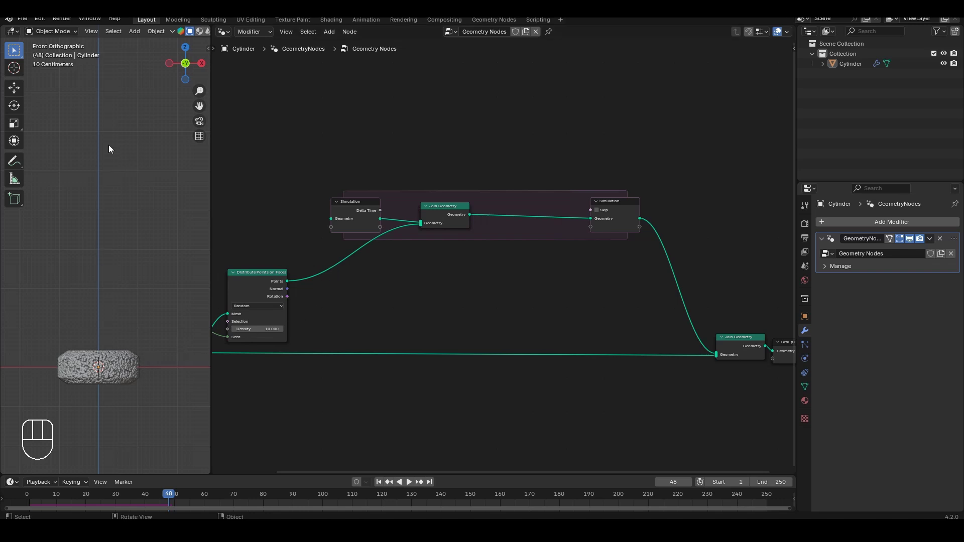
Step: Move the Simulation Zone's output node, the outer Join Geometry and Group Output farther from the inner Join Geometry
middle_drag(527, 288, 406, 289)
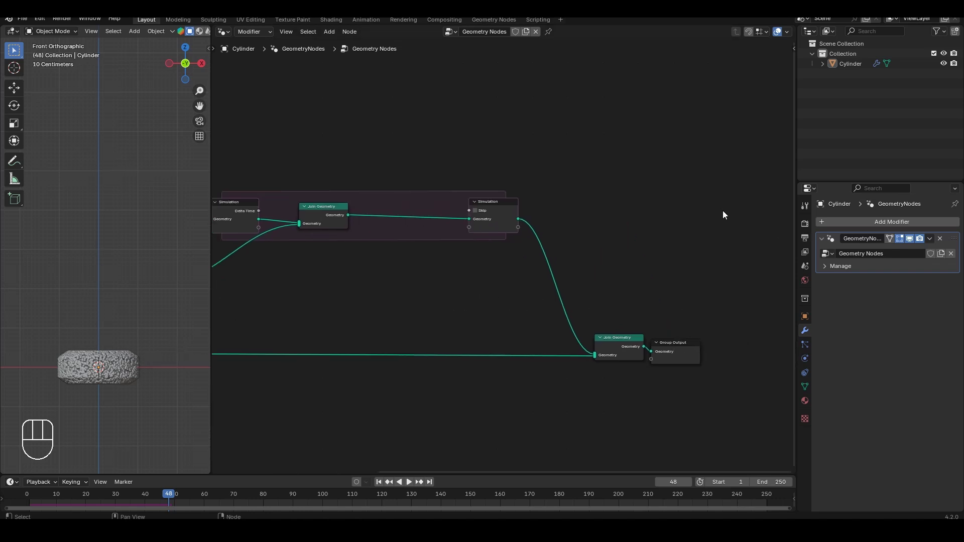
drag(726, 206, 461, 389)
key(g)
click(567, 385)
Step: Insert a Set Position node between the inner Join Geometry and the Simulation Zone's output node
key(shift+a)
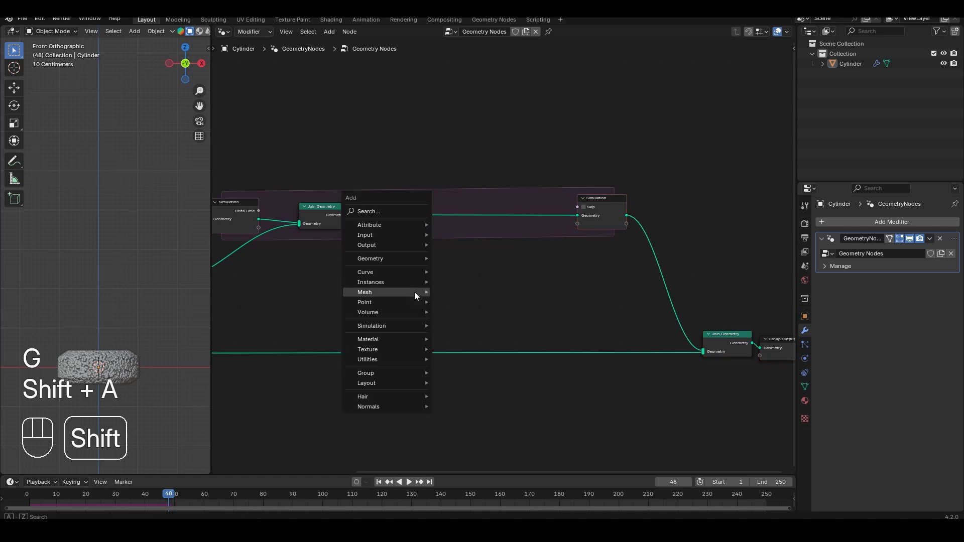
text(set pos)
key(Return)
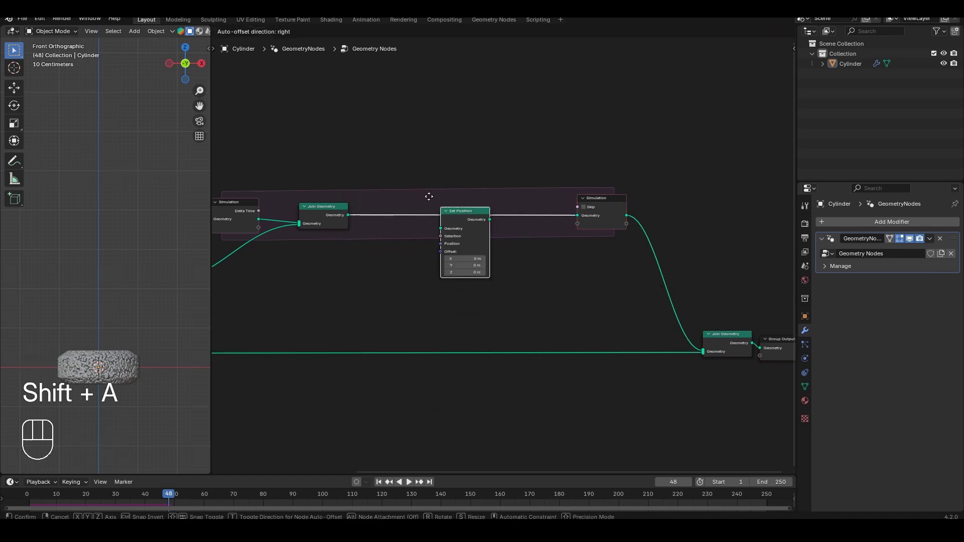
click(423, 247)
Step: Set the Z offset of the Set Position node to 0.1 m
scroll(422, 247, left, 5)
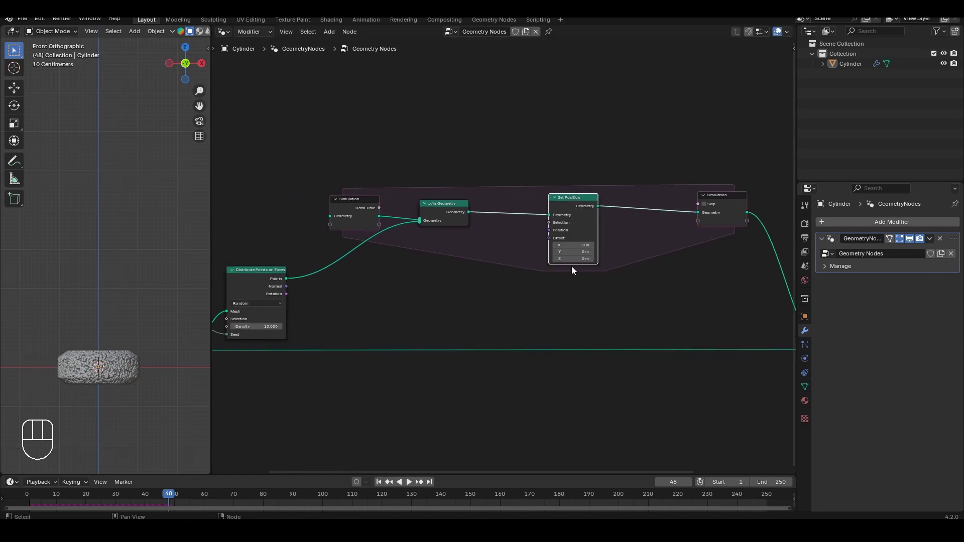
click(576, 259)
text(-.)
key(BackSpace)
key(BackSpace)
text(.1)
key(Return)
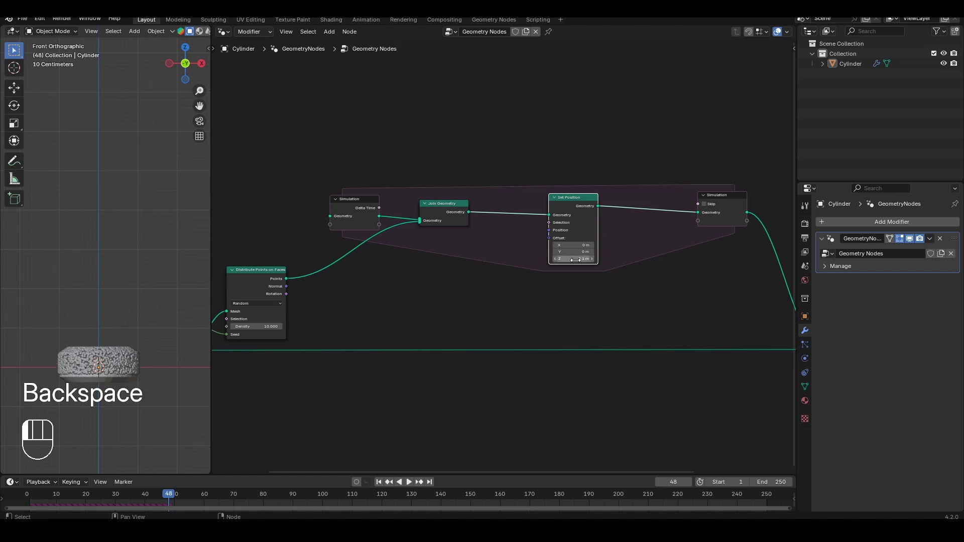
Step: Play the simulation from the first frame to check the upward point motion, then rewind it
click(379, 481)
key(space)
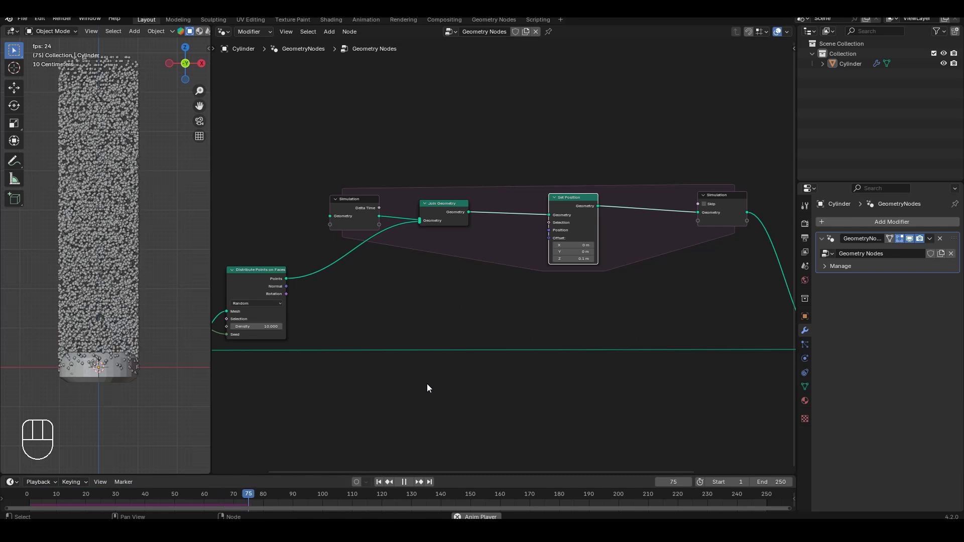
key(space)
click(378, 481)
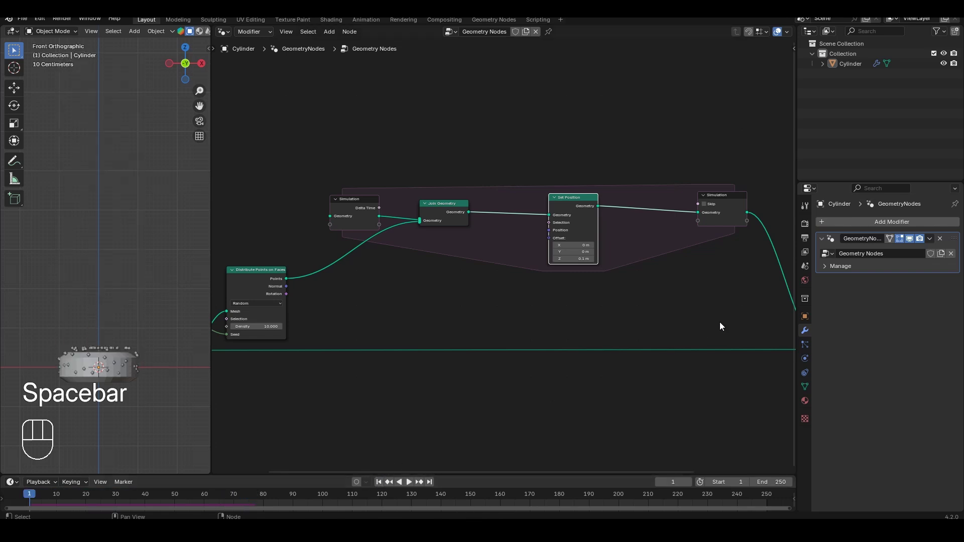
Step: Set the scene's output frame rate to 30 fps
click(805, 238)
click(892, 314)
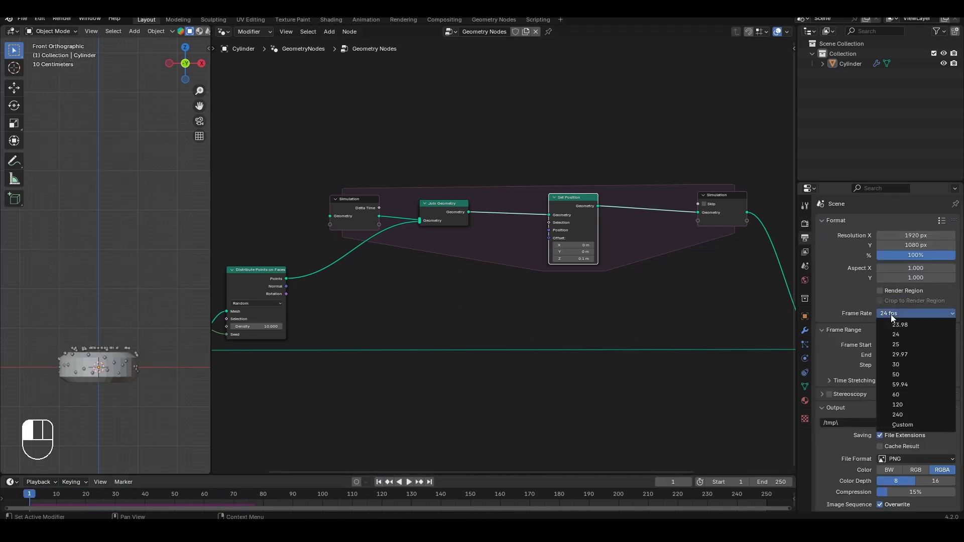
click(896, 365)
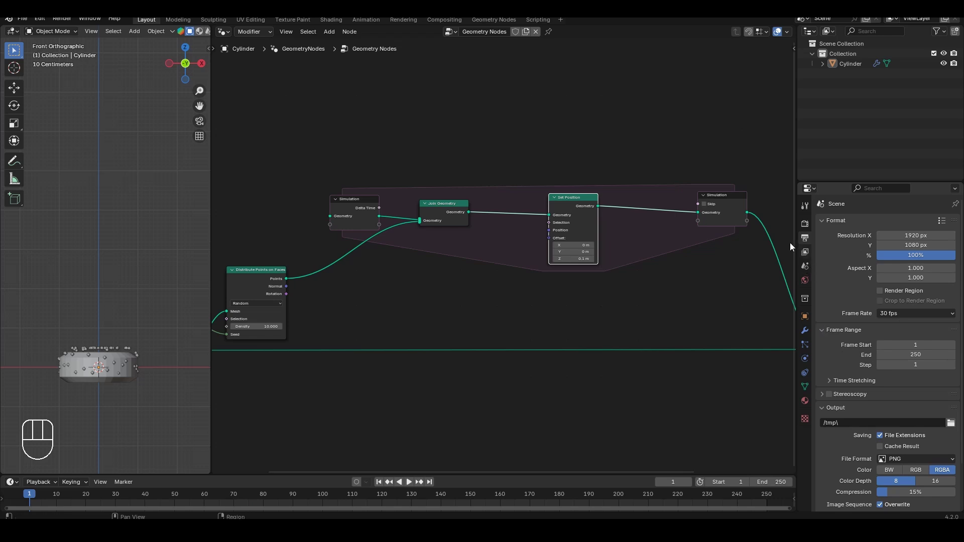
Step: Deselect the nodes, replay the simulation at the 30 fps rate, and return to frame 1
click(340, 293)
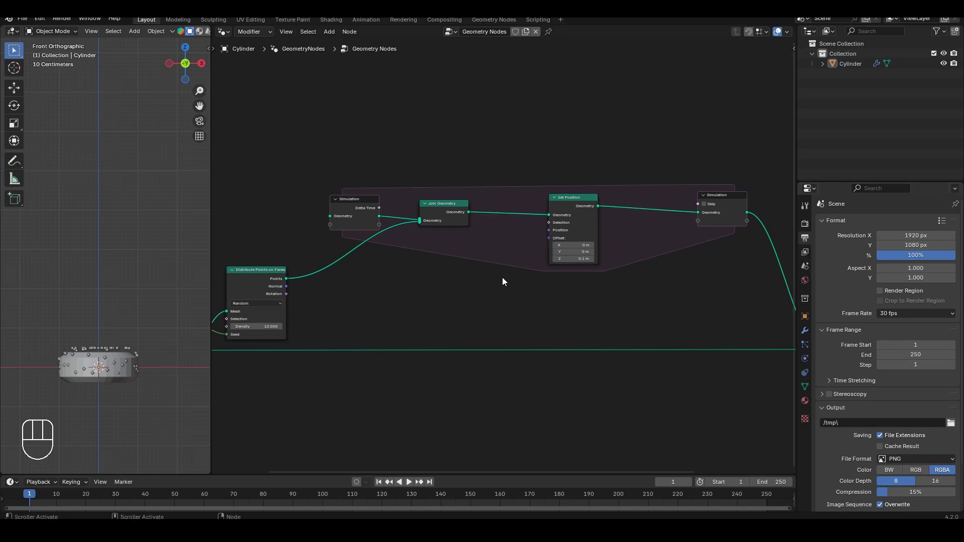
key(space)
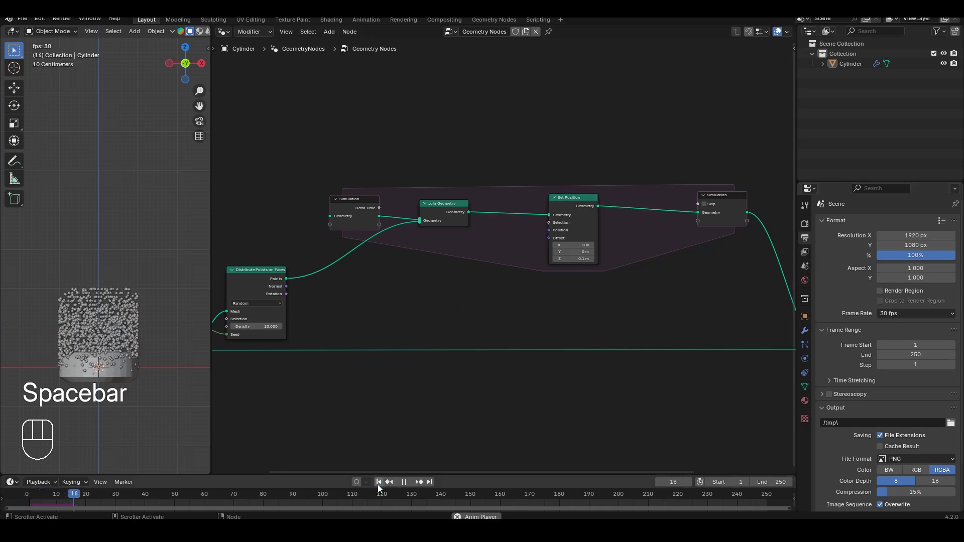
key(space)
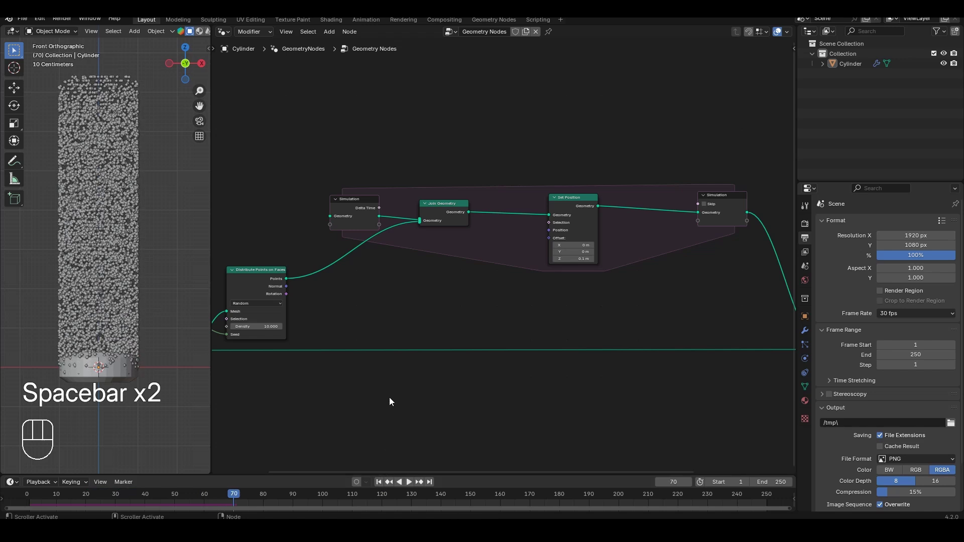
click(379, 482)
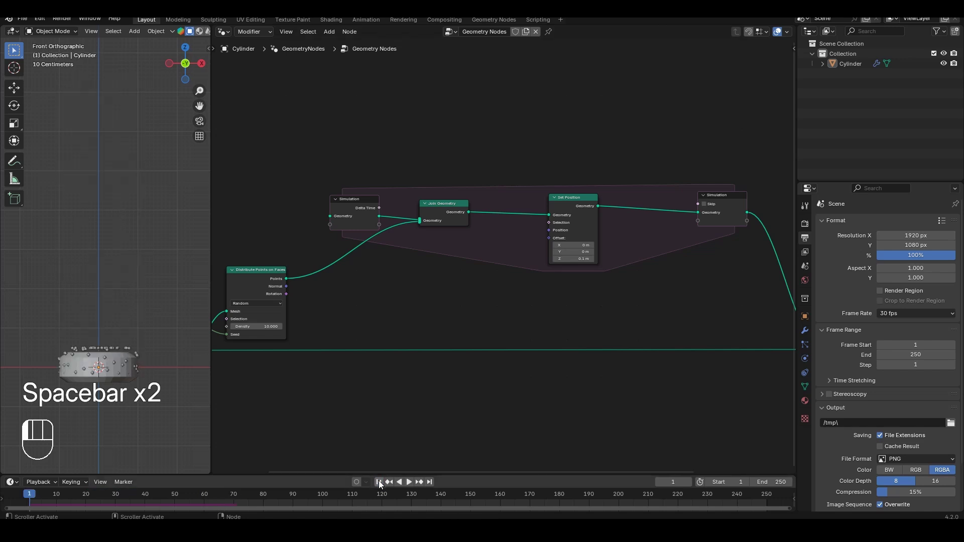
Step: Move Scene Time, Group Input and Distribute Points on Faces farther away from the Simulation Zone
middle_drag(384, 294, 459, 291)
scroll(458, 291, down, 2)
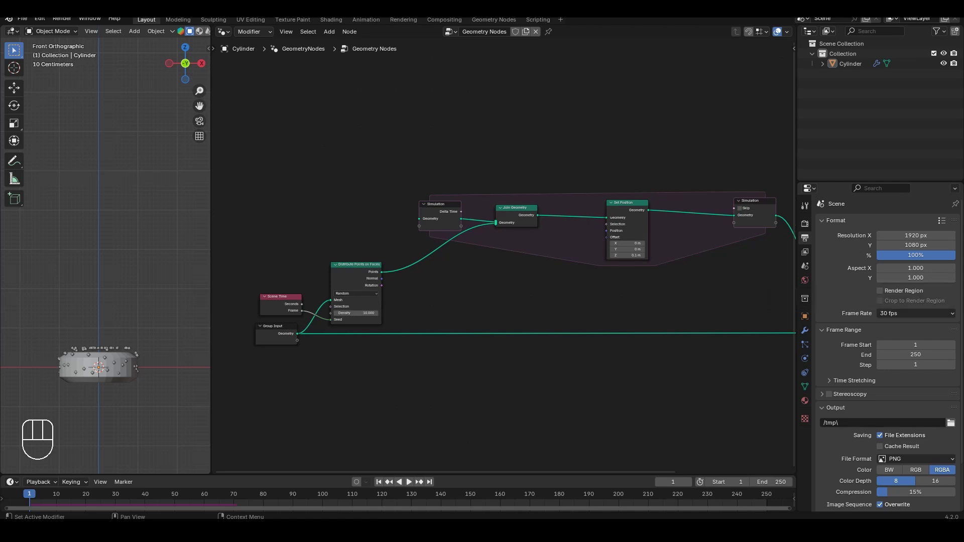
middle_drag(438, 296, 514, 296)
drag(499, 260, 320, 357)
key(g)
click(492, 299)
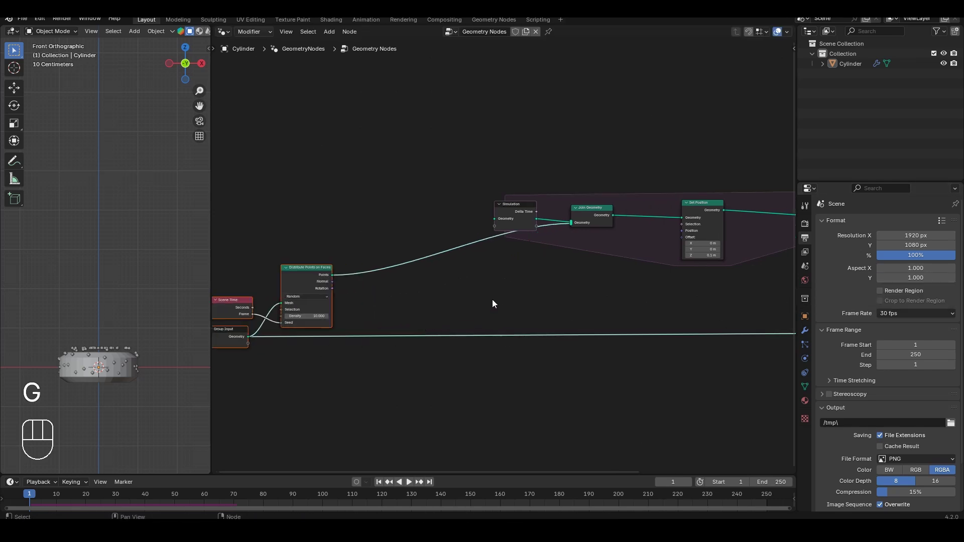
Step: Insert a Store Named Attribute node between Distribute Points on Faces and the inner Join Geometry
click(492, 299)
key(shift+a)
text(store)
key(Return)
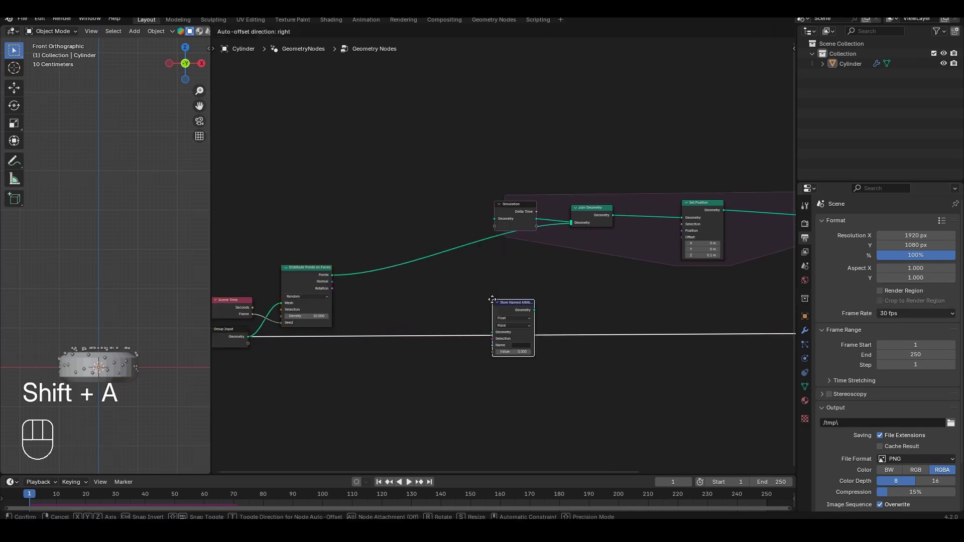
click(406, 244)
Step: Name the attribute in the Store Named Attribute node "bubbleV"
scroll(405, 282, up, 3)
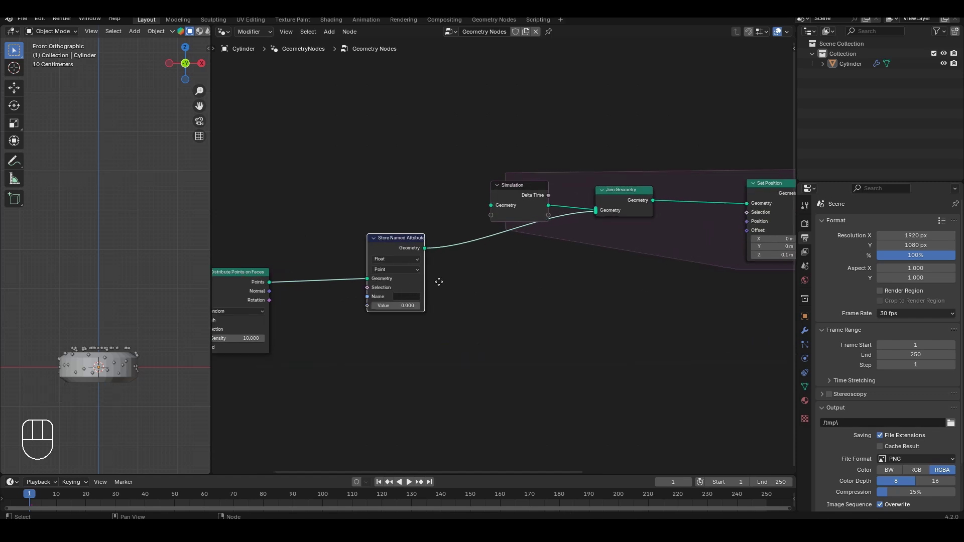
click(500, 293)
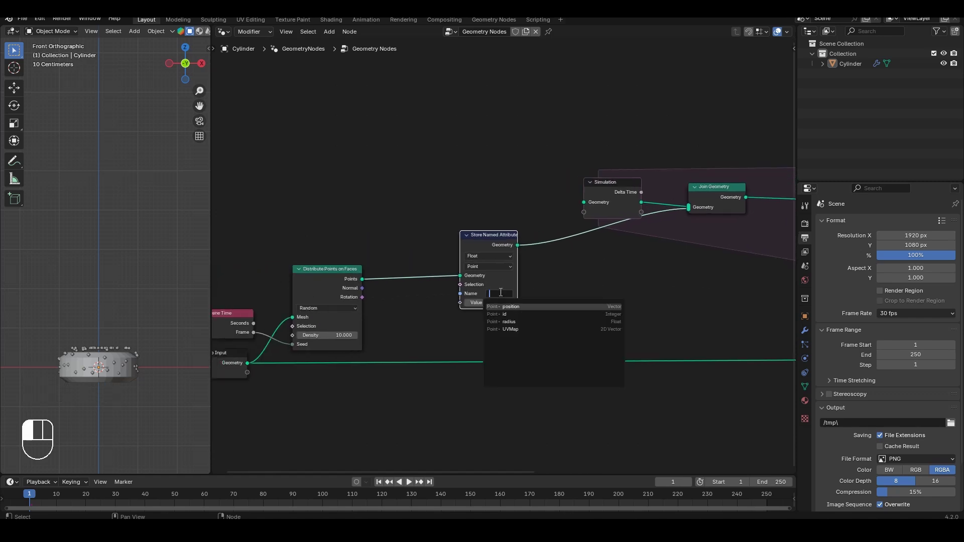
text(bubble)
key(shift)
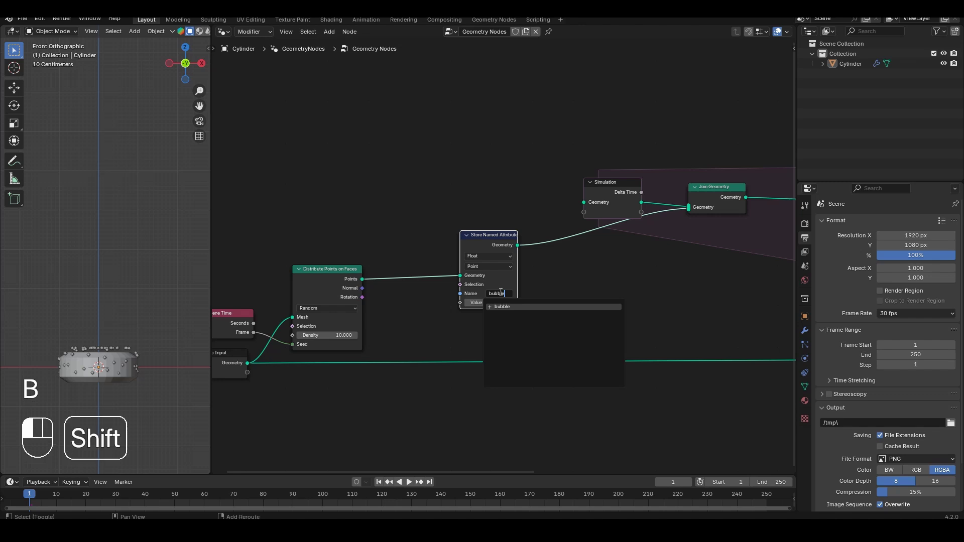
click(500, 293)
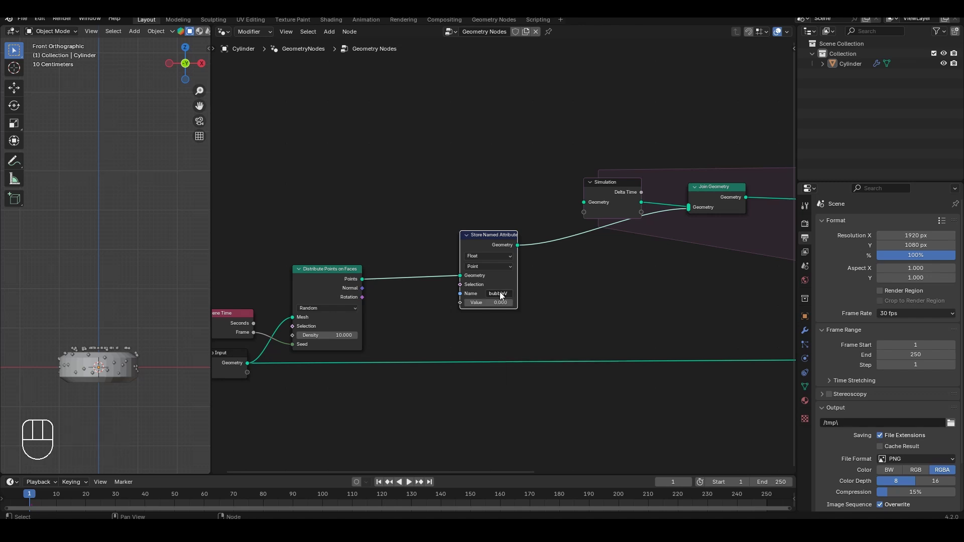
Step: Set the data type of the Store Named Attribute node to Vector
scroll(543, 316, up, 1)
middle_drag(543, 315, 577, 302)
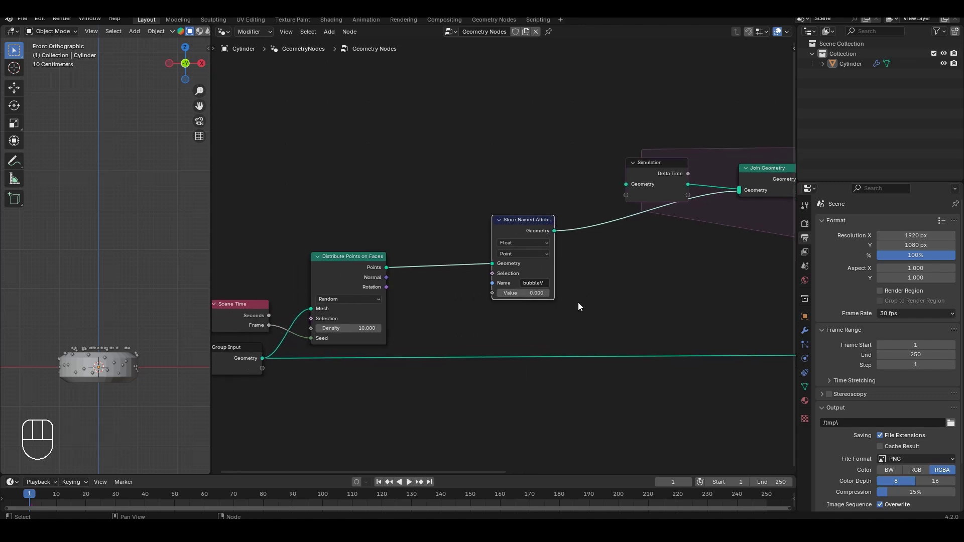
click(529, 243)
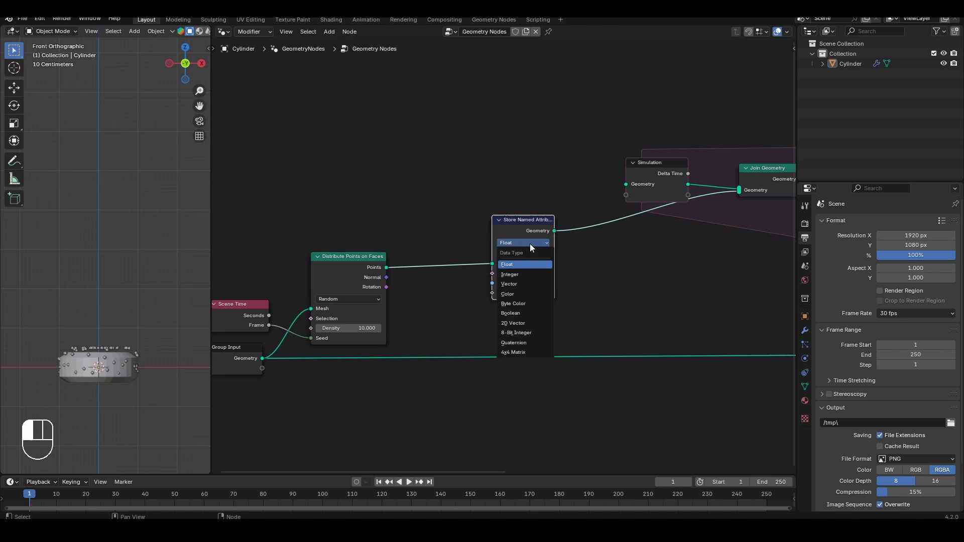
click(523, 284)
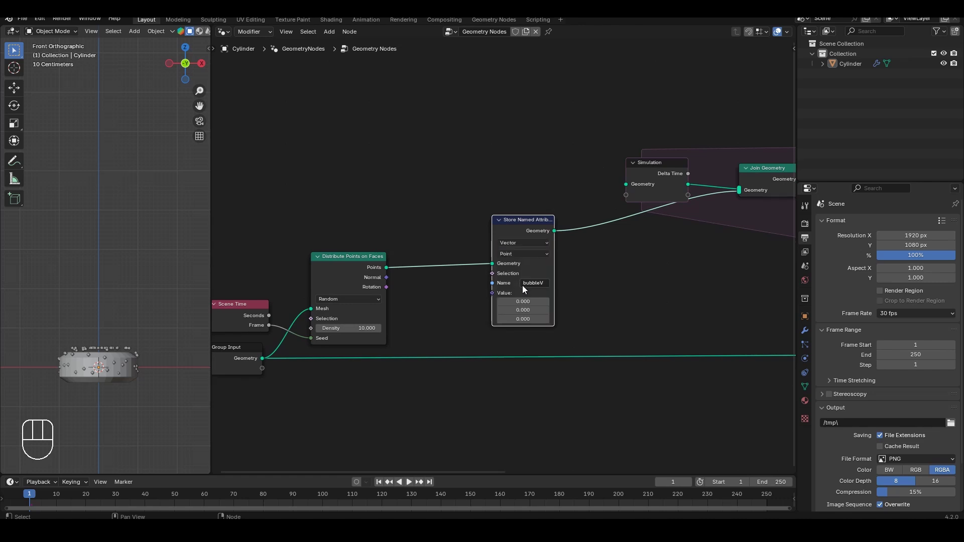
Step: Add a Random Value node above Distribute Points on Faces and set its data type to Vector
key(shift+a)
text(random)
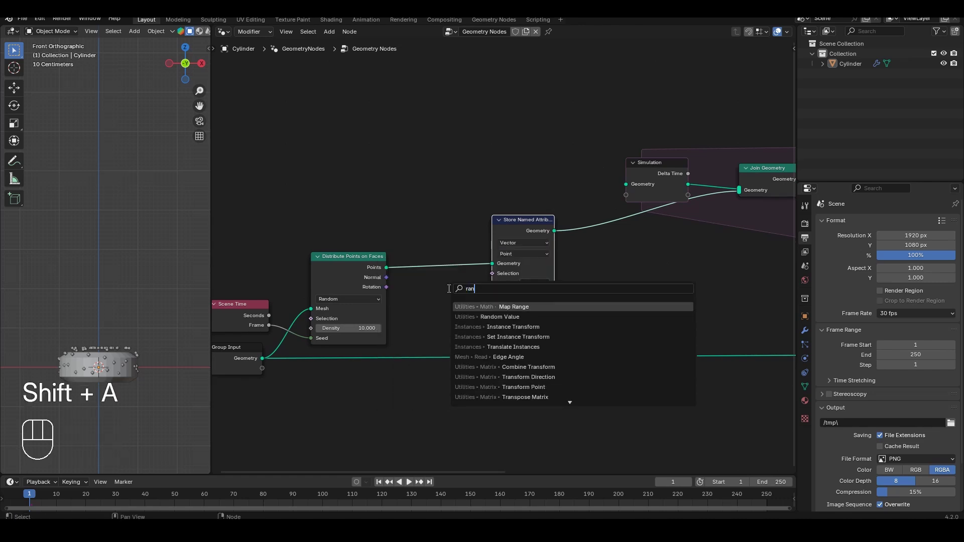
key(Return)
click(379, 136)
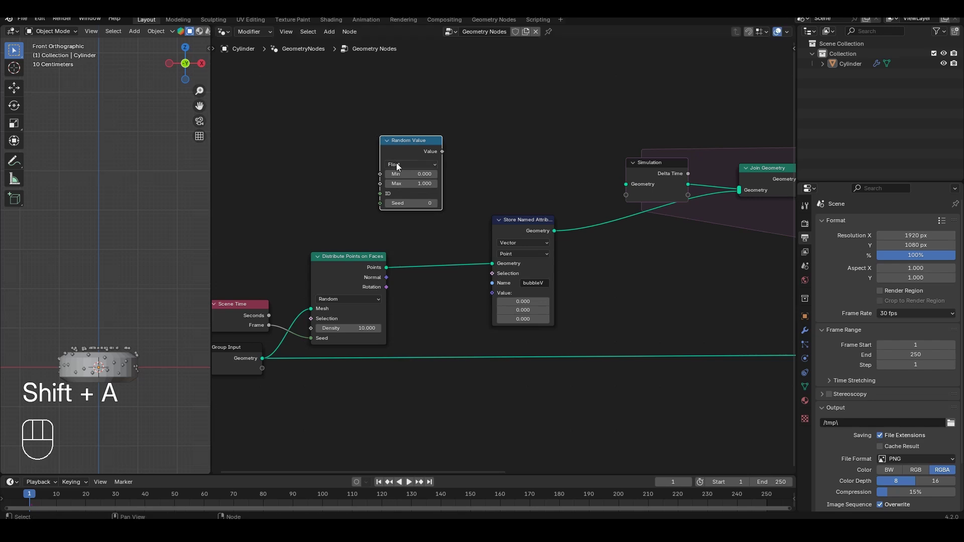
click(395, 165)
click(404, 201)
Step: Move the Random Value node clear of Distribute Points on Faces and connect its Value output to the Store Named Attribute's Value input
key(g)
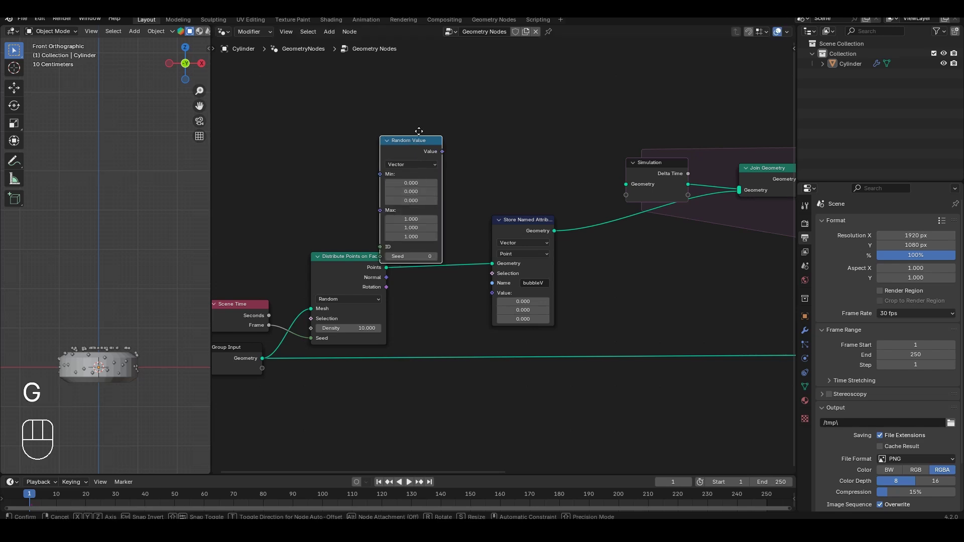
click(470, 129)
drag(461, 130, 495, 295)
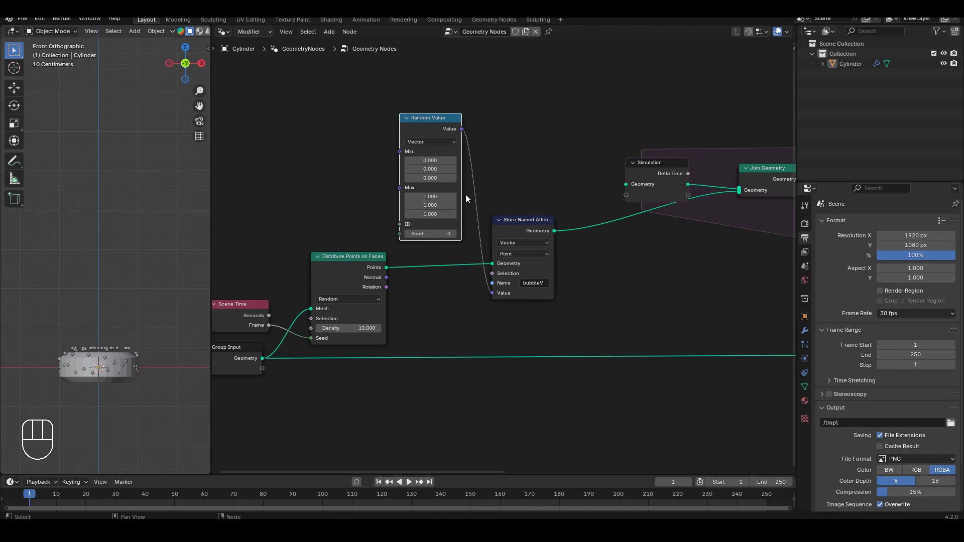
Step: Set the Random Value node's X and Y minimums to -0.05 and its X and Y maximums to 0.05
drag(434, 161, 433, 195)
text(.-5)
key(BackSpace)
key(BackSpace)
text(05)
key(Return)
Step: Set the Random Value node's Z minimum to 0.005 and its Z maximum to 0.01
click(426, 178)
text(.)
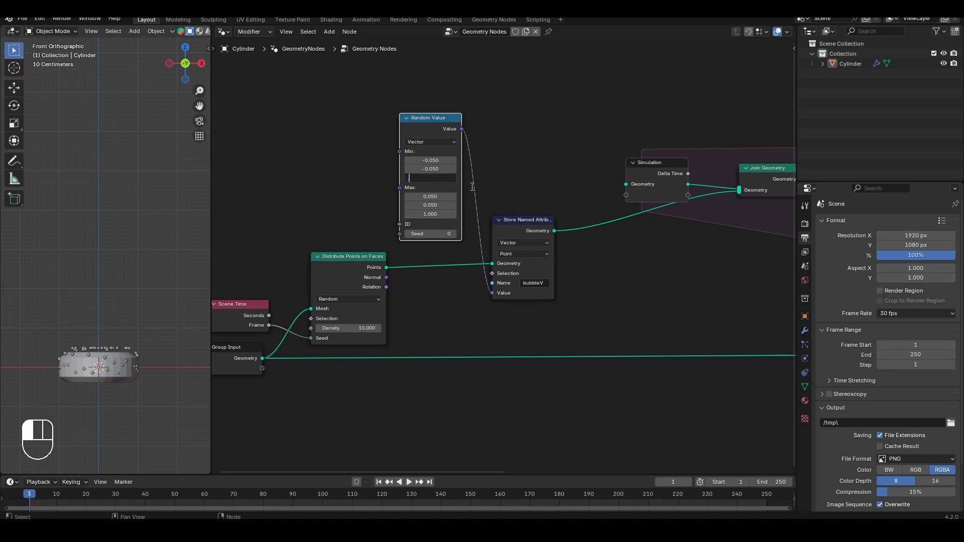
text(005)
key(Return)
click(435, 214)
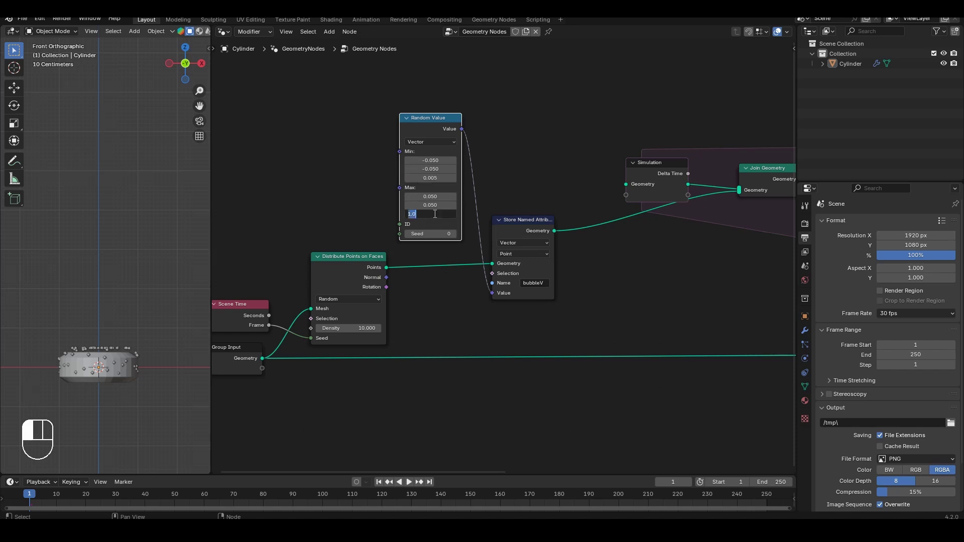
text(.01)
key(Return)
Step: Play the simulation with the stored attribute in place, stop it, and return to frame 1
scroll(622, 259, down, 2)
middle_drag(607, 269, 507, 271)
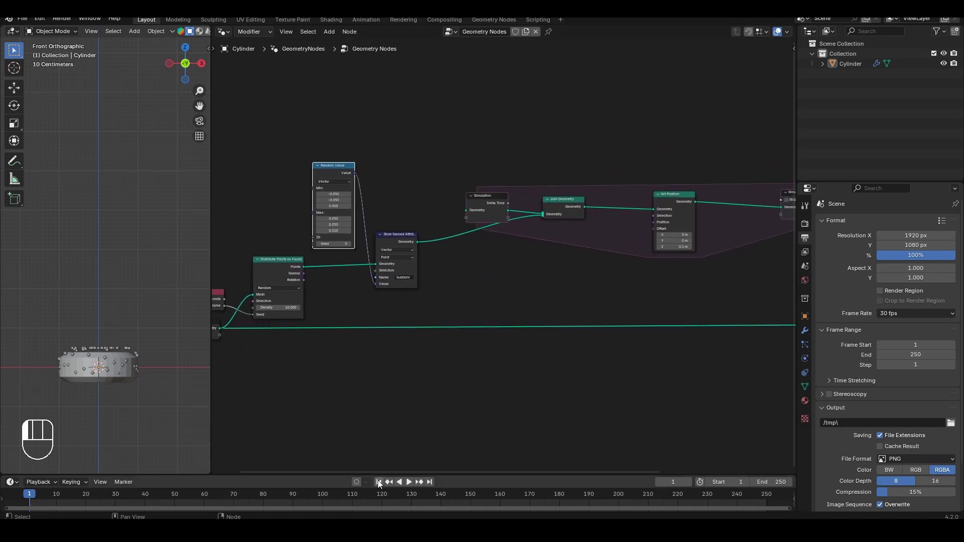
key(space)
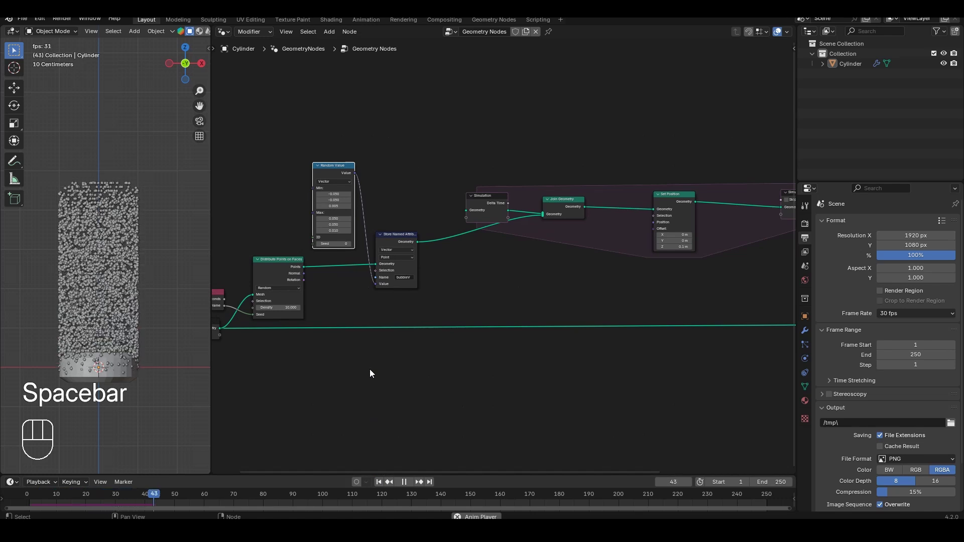
key(space)
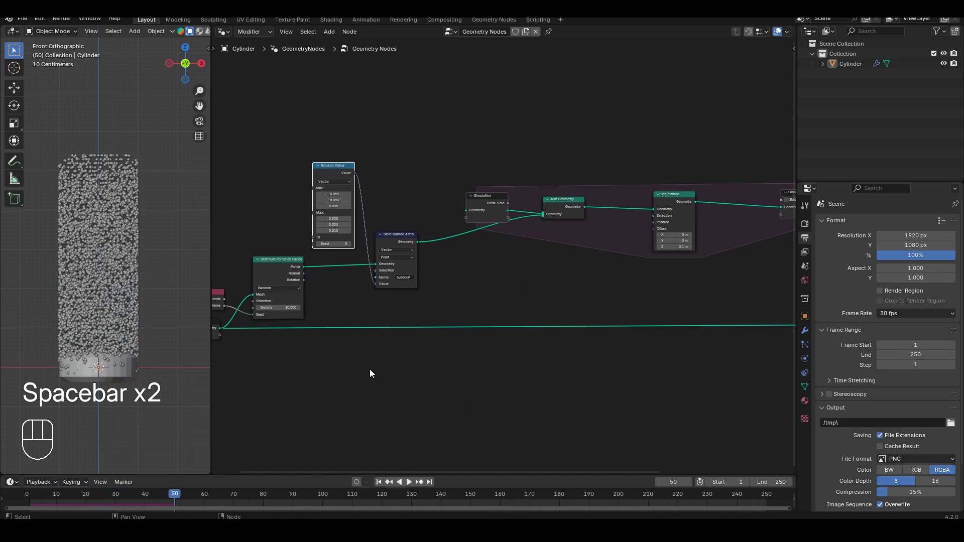
click(379, 482)
Step: Add a Named Attribute node below the Simulation Zone and choose bubbleV as its attribute
scroll(351, 197, up, 2)
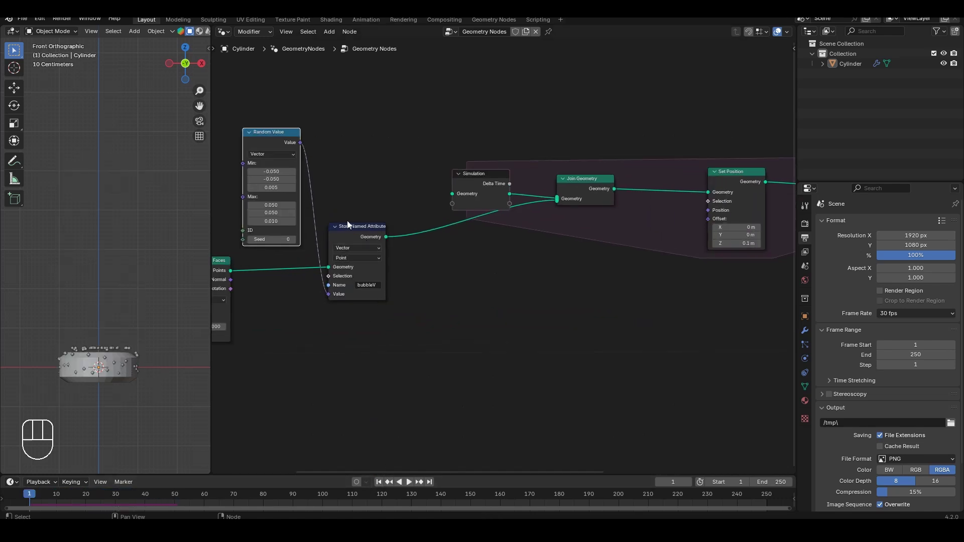
middle_drag(511, 266, 346, 264)
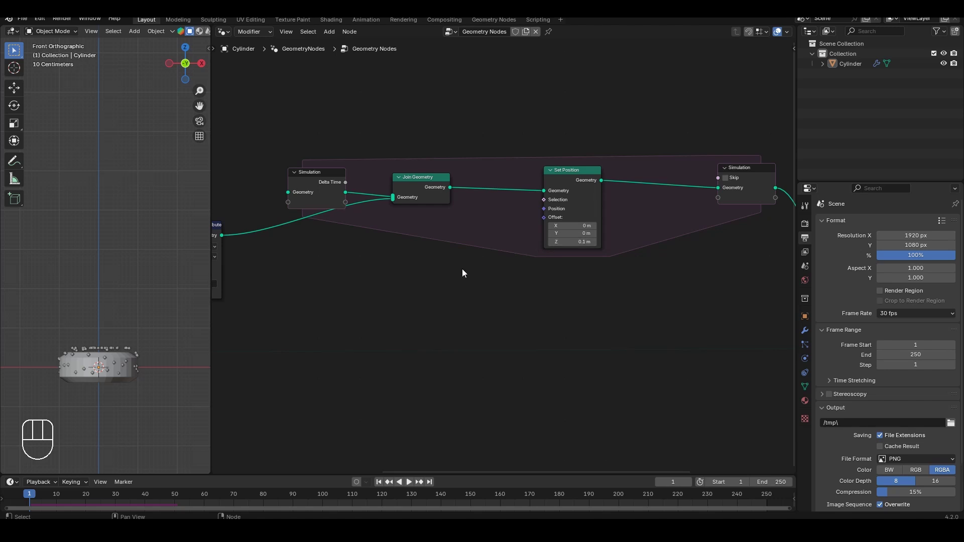
middle_drag(462, 269, 500, 262)
key(shift+a)
text(named)
key(Return)
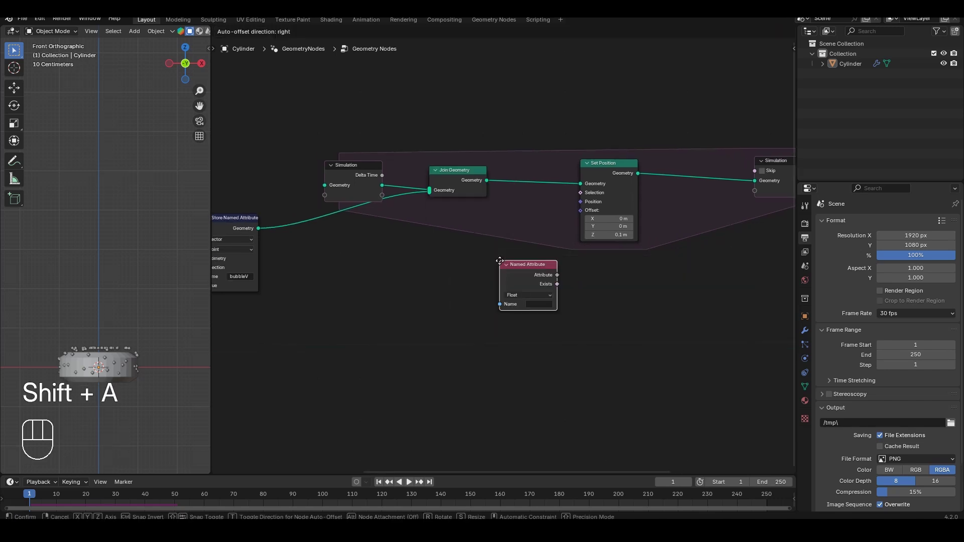
click(499, 260)
click(535, 305)
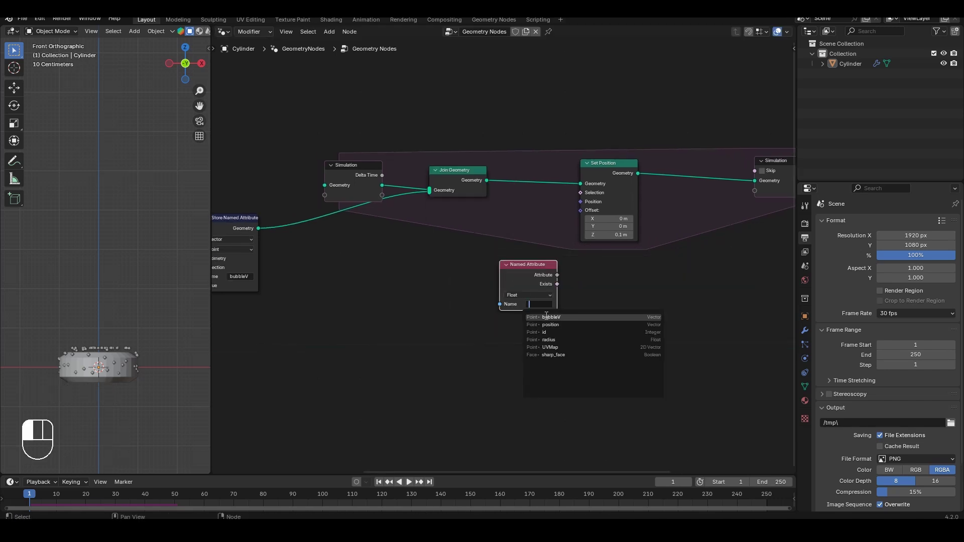
click(552, 317)
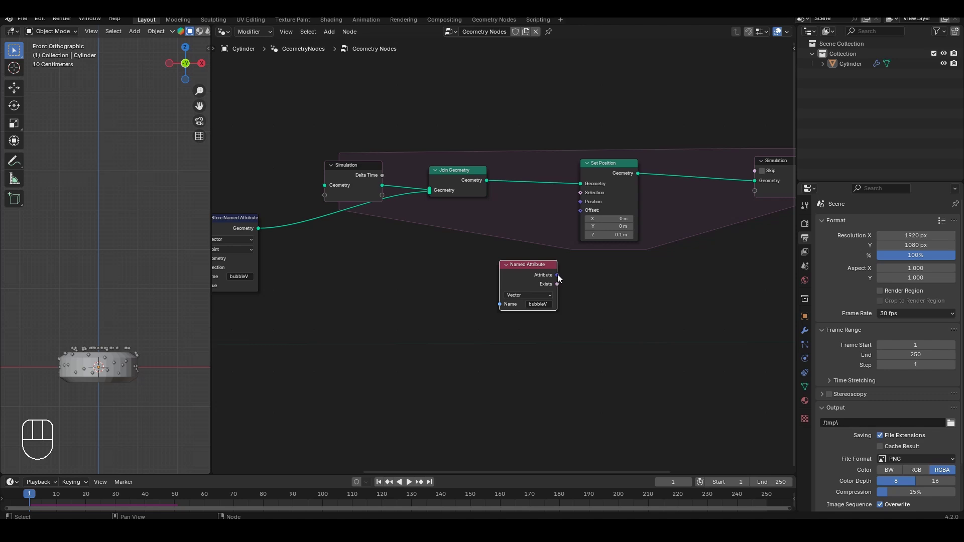
Step: Connect the Named Attribute's Attribute output to the Set Position Offset and move the node directly beneath Set Position
drag(557, 275, 506, 298)
key(g)
click(575, 270)
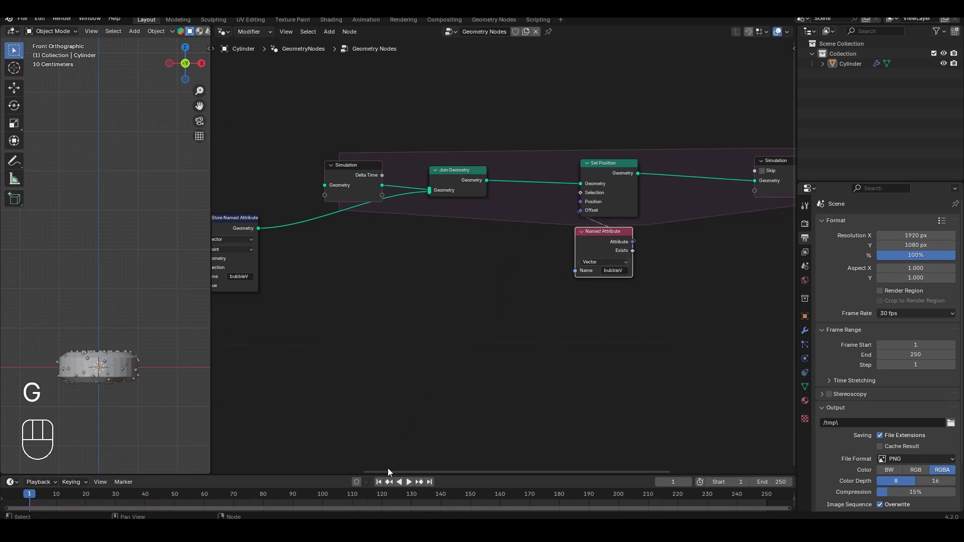
Step: Play the simulation to check the bubbleV-driven point movement, stop it, and return to frame 1
key(space)
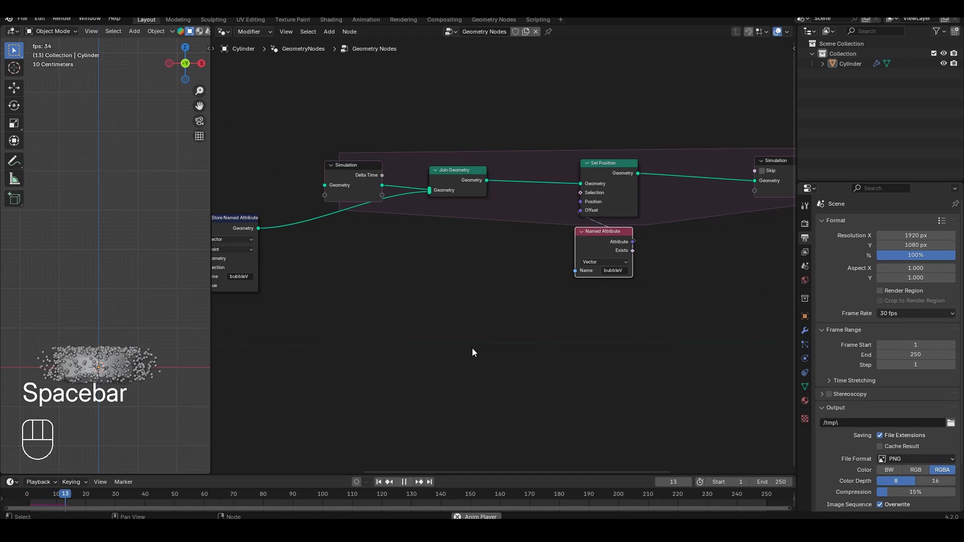
key(space)
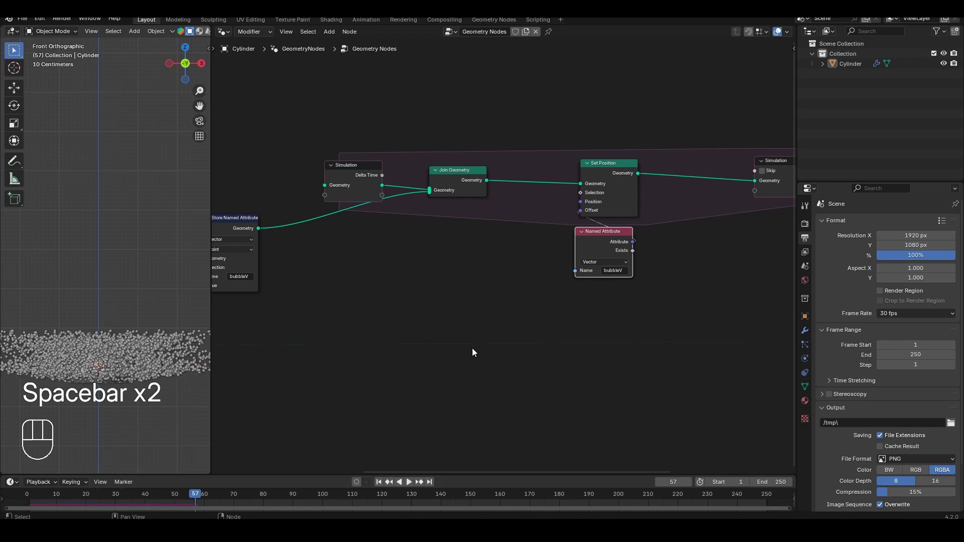
click(378, 482)
Step: Set the Random Value node's Z minimum to 0.01 and its Z maximum to 0.05
middle_drag(417, 310, 614, 310)
scroll(487, 216, up, 2)
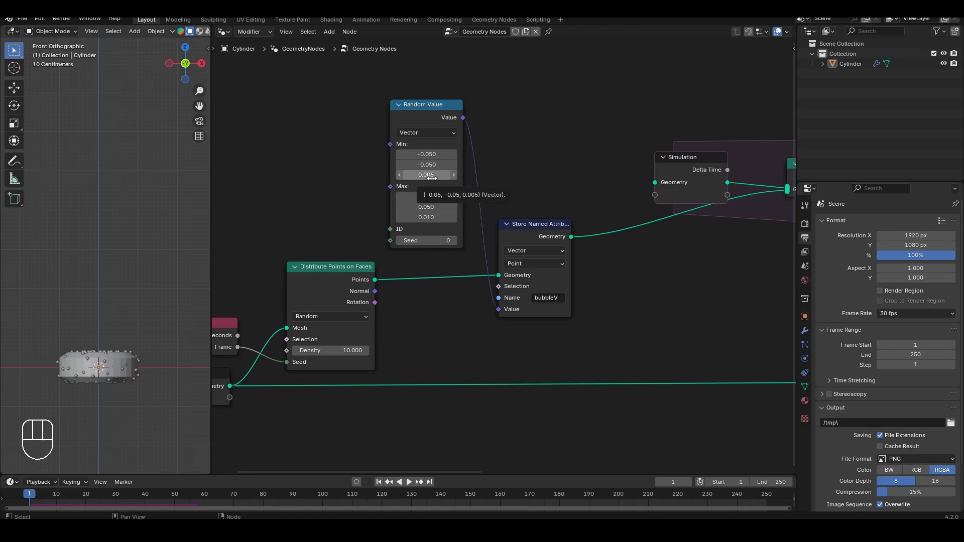
click(427, 174)
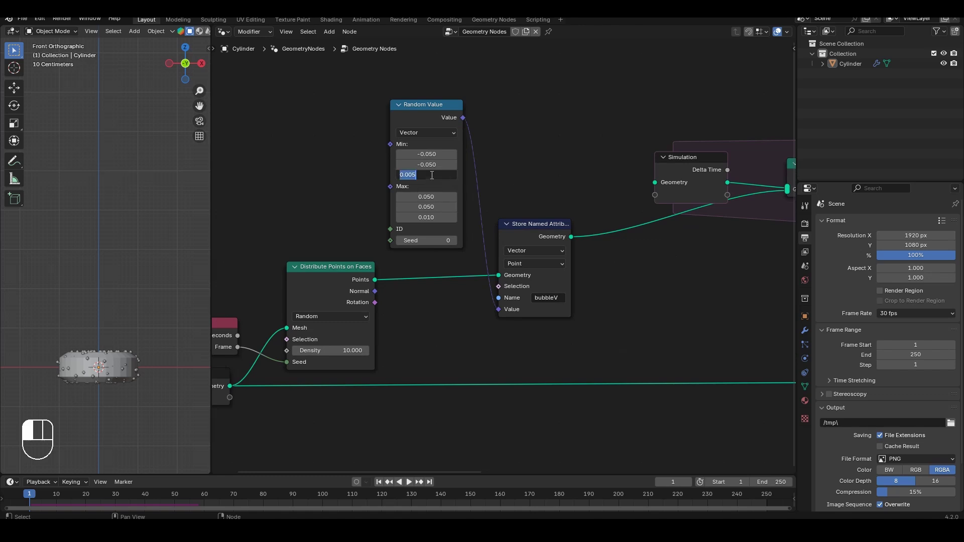
text(-)
text(01)
key(Return)
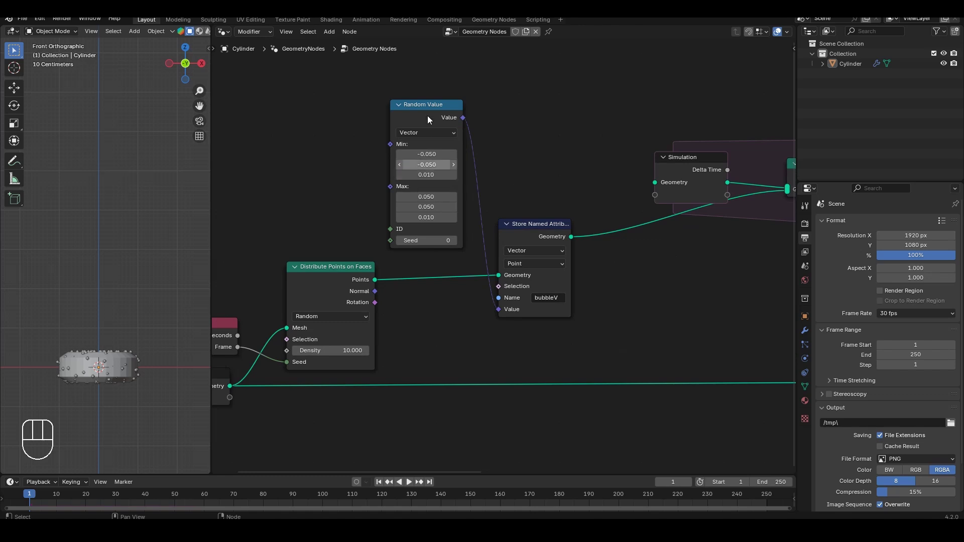
click(426, 217)
text(.05)
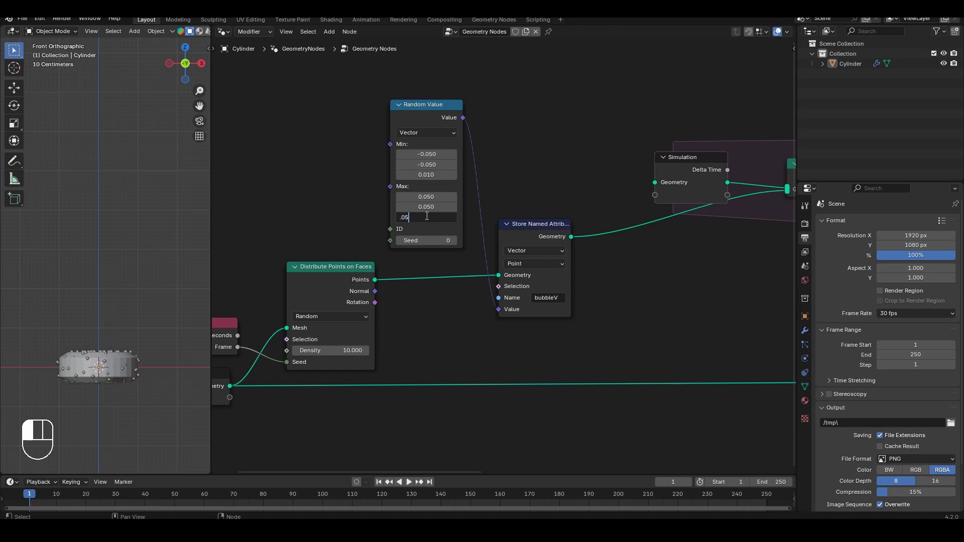
key(Return)
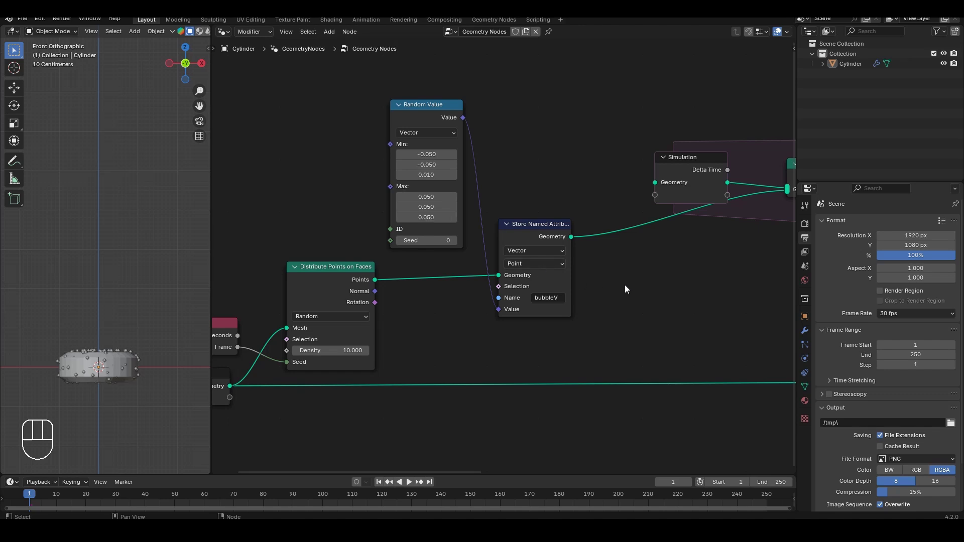
Step: Play the simulation to check how the points spread and rise with the changed Z range, and stop it
scroll(624, 284, down, 1)
middle_drag(587, 284, 618, 299)
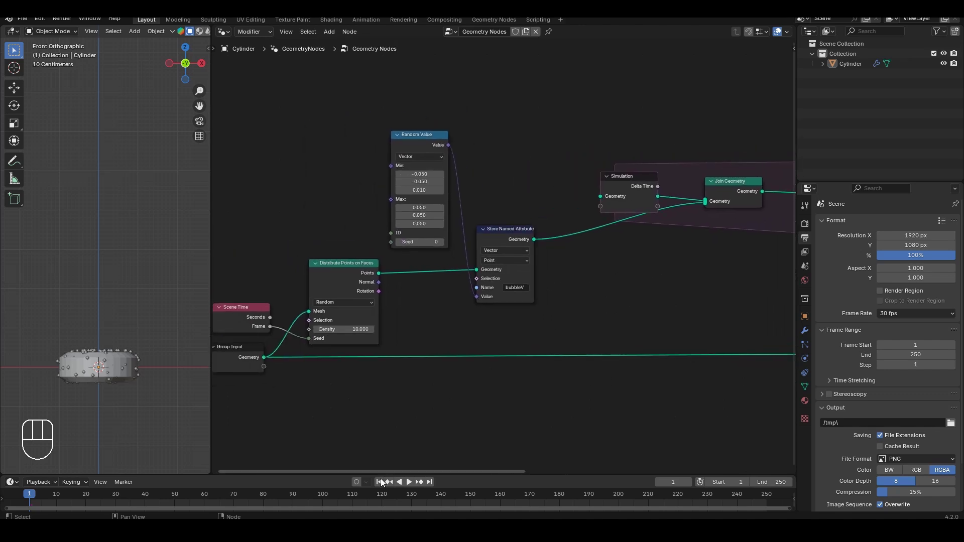
key(space)
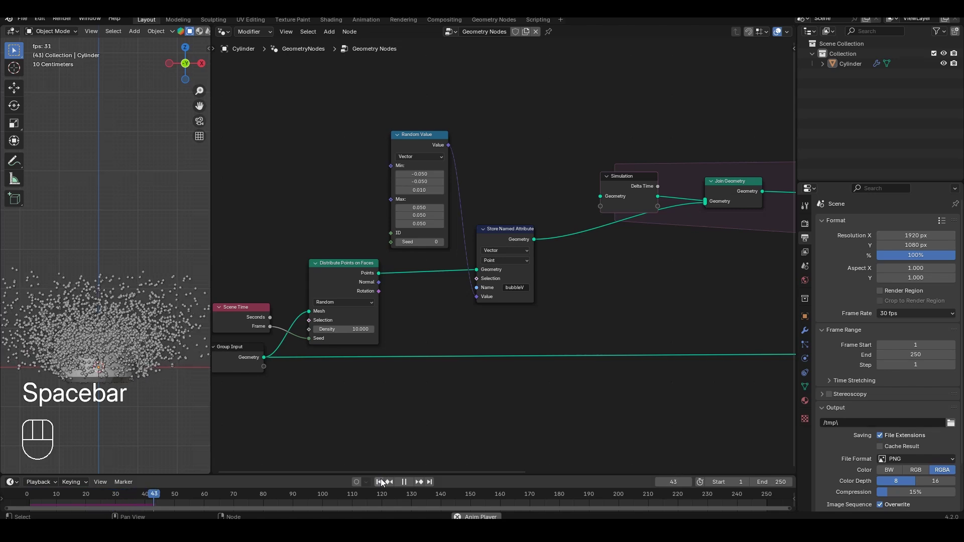
key(space)
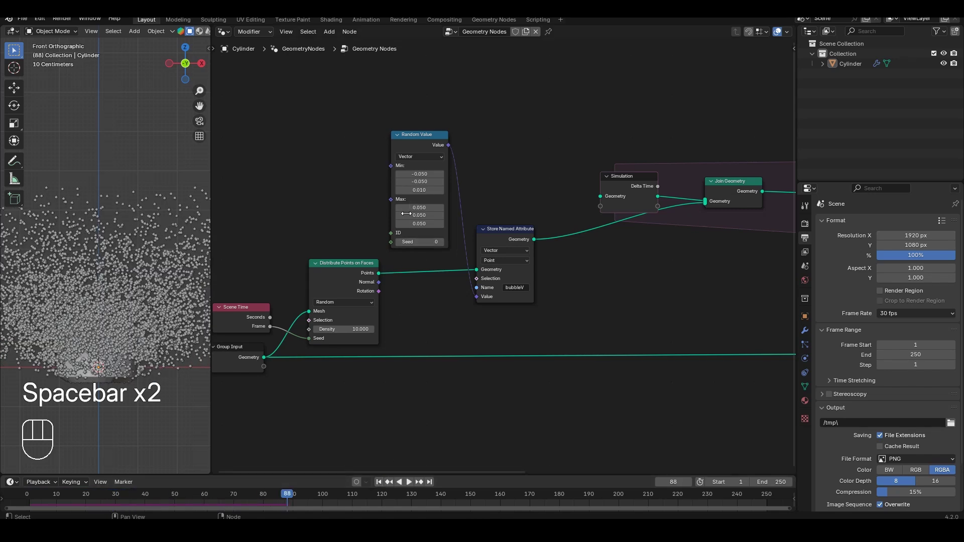
Step: Set the Random Value node's Z minimum to 0.05 and its Z maximum to 0.1
scroll(406, 214, up, 2)
click(404, 173)
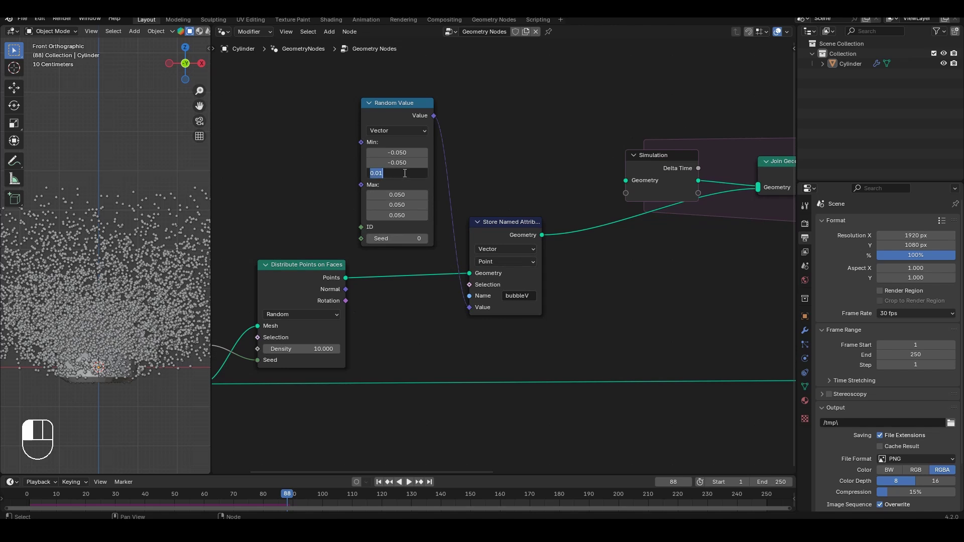
text(0.05)
key(Return)
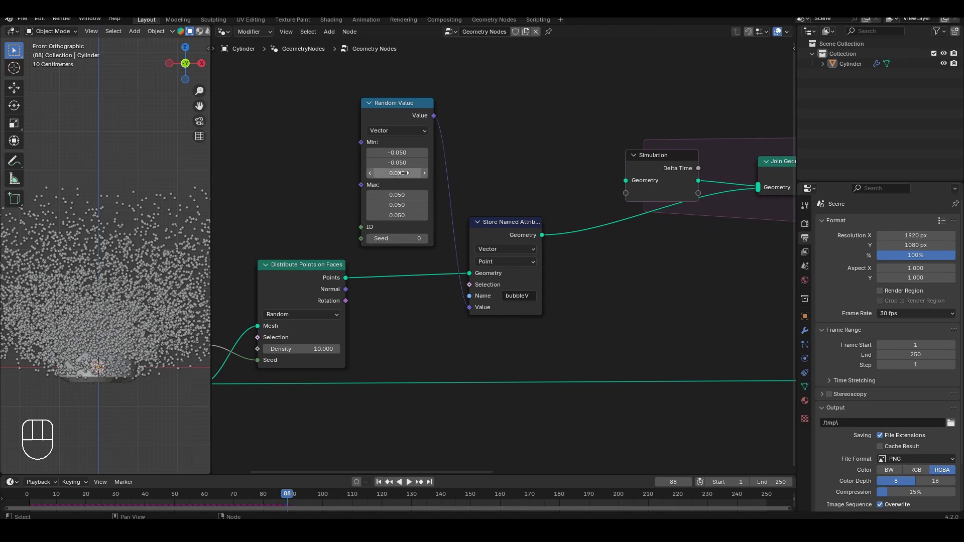
click(397, 215)
text(0.1)
key(Return)
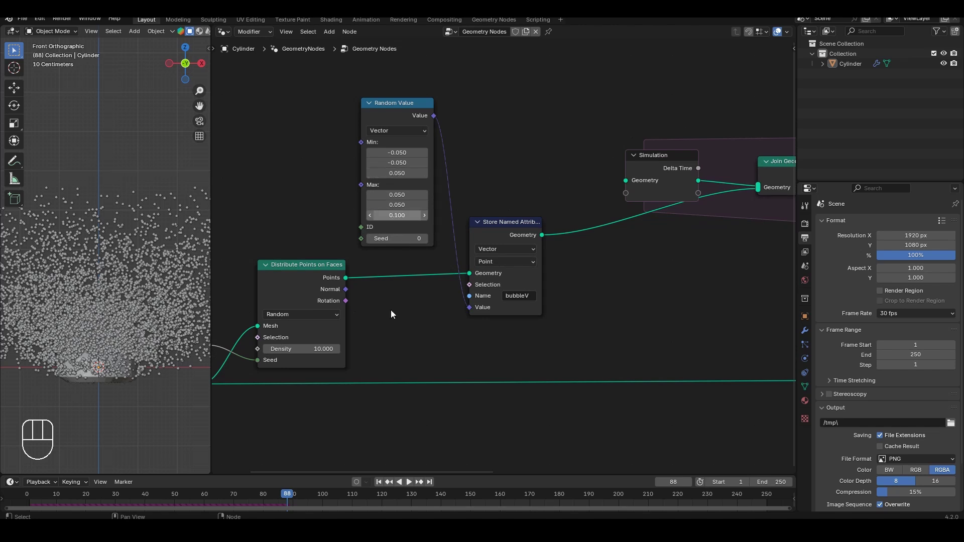
Step: Replay the simulation from frame 1, examine the whole rising bubble plume, and return to frame 1
click(378, 482)
key(space)
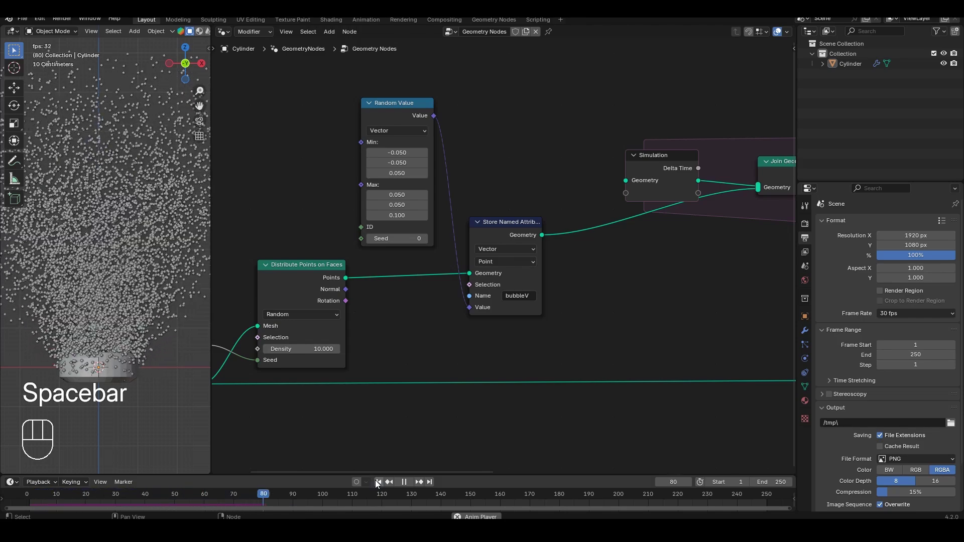
key(space)
scroll(167, 329, down, 5)
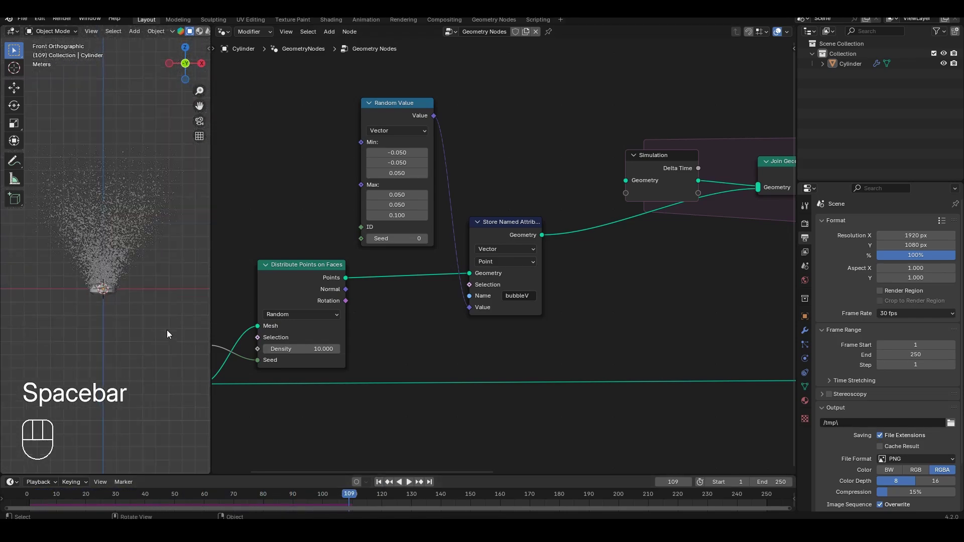
key(space)
scroll(167, 330, up, 2)
key(space)
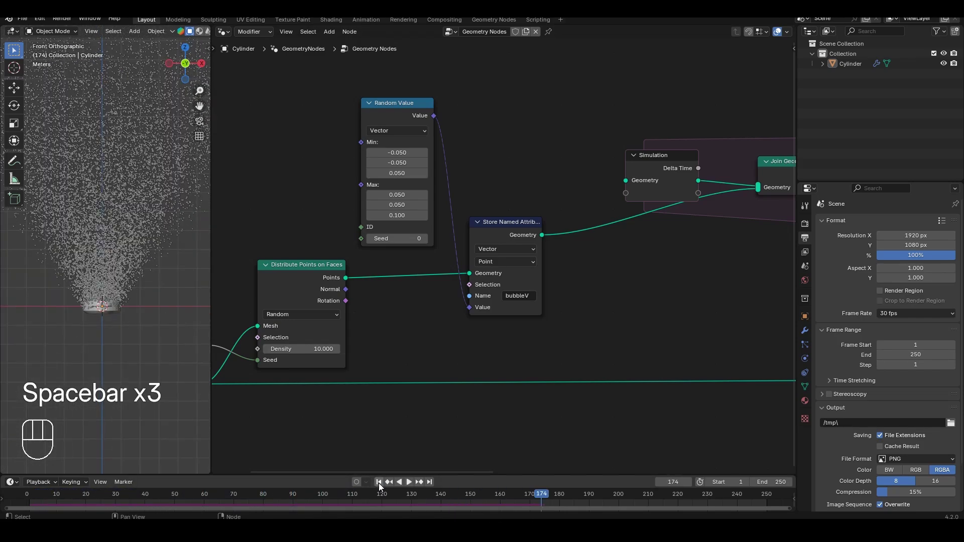
click(379, 483)
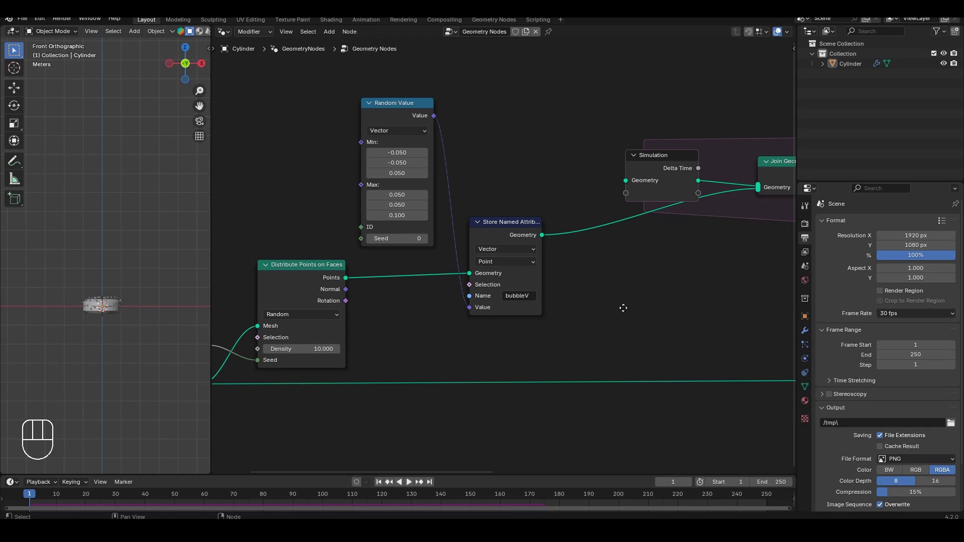
Step: Move the Set Position, Named Attribute, simulation output and final output nodes further along to open a gap after the simulation's Join Geometry
middle_drag(623, 308, 555, 312)
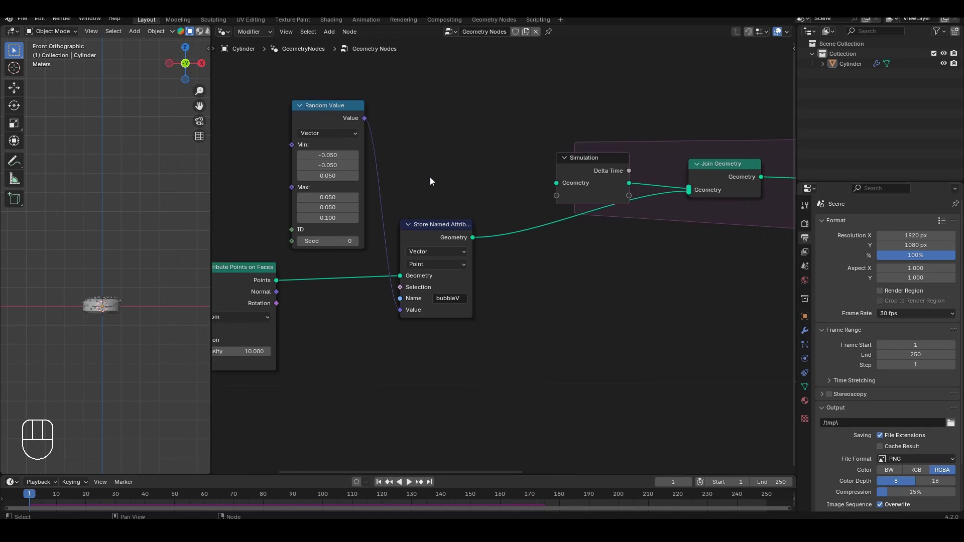
middle_drag(489, 298, 315, 291)
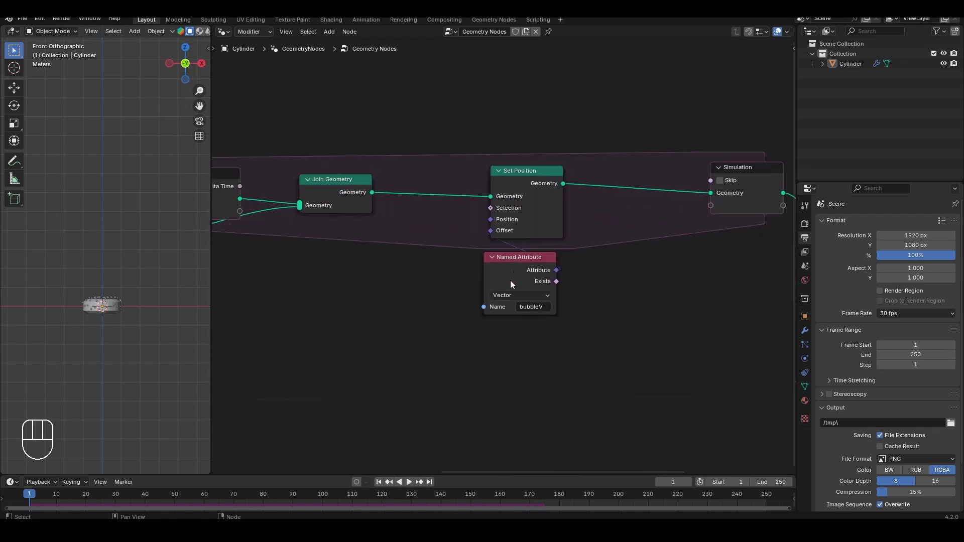
scroll(510, 280, down, 6)
middle_drag(510, 280, 406, 273)
drag(631, 198, 407, 299)
key(g)
click(506, 299)
drag(770, 303, 560, 371)
key(g)
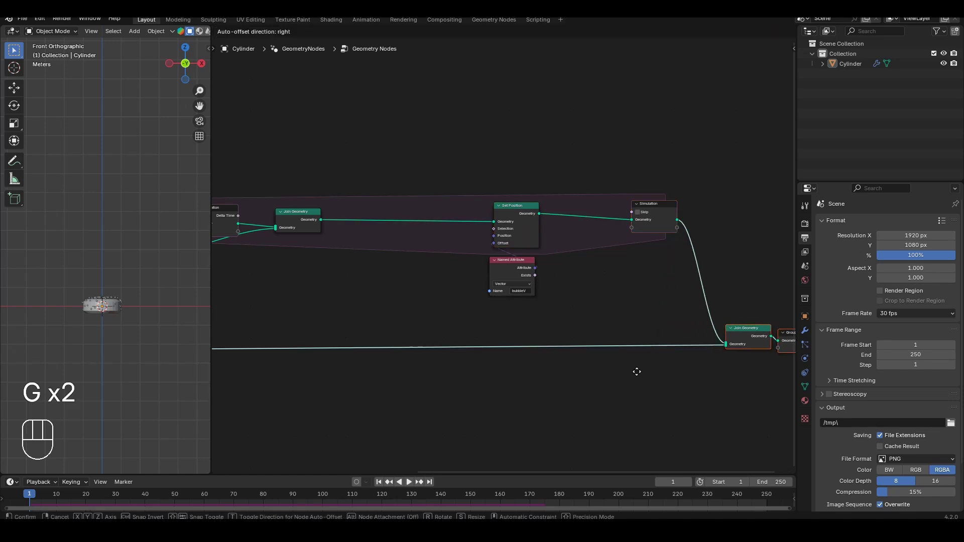
click(627, 364)
Step: Insert a Store Named Attribute node inside the simulation zone, between Join Geometry and Set Position
scroll(534, 301, up, 3)
key(shift+a)
mouse_move(500, 300)
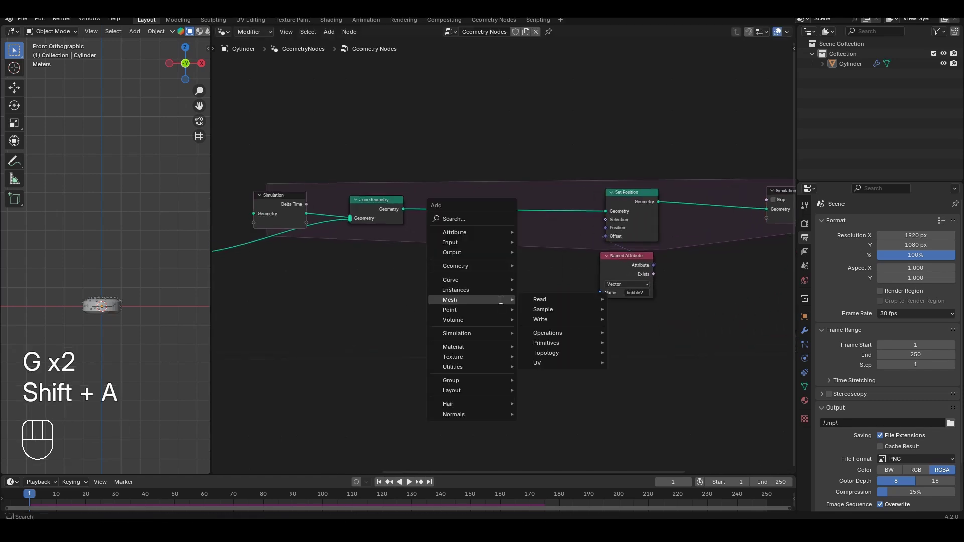
text(store)
key(Return)
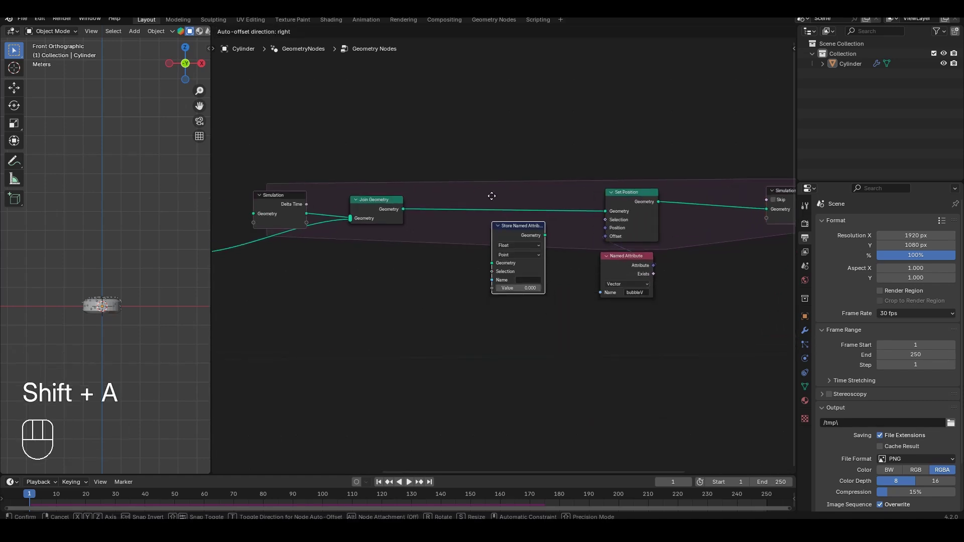
click(491, 166)
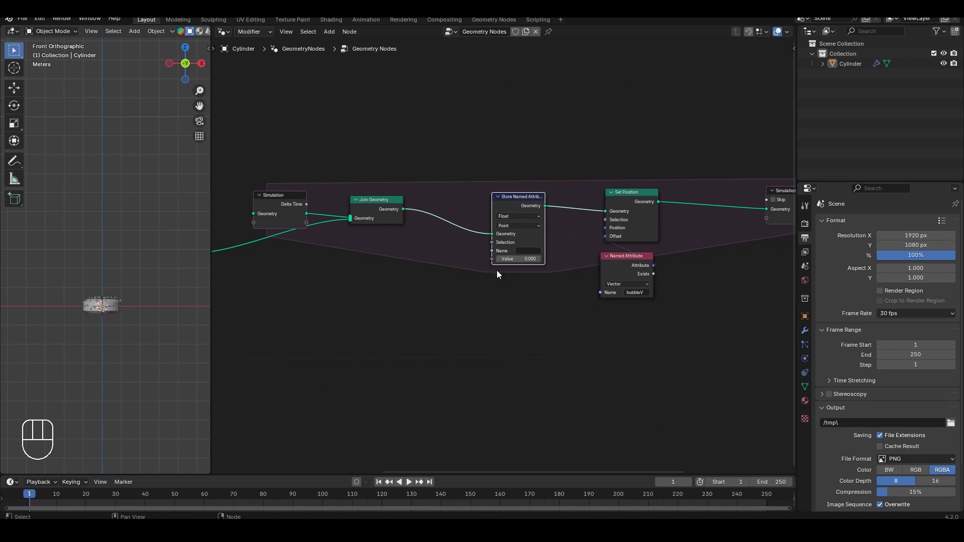
Step: Set the new Store Named Attribute node's data type to Vector and its attribute name to bubbleV
shift+scroll(497, 261, down, 2)
click(515, 199)
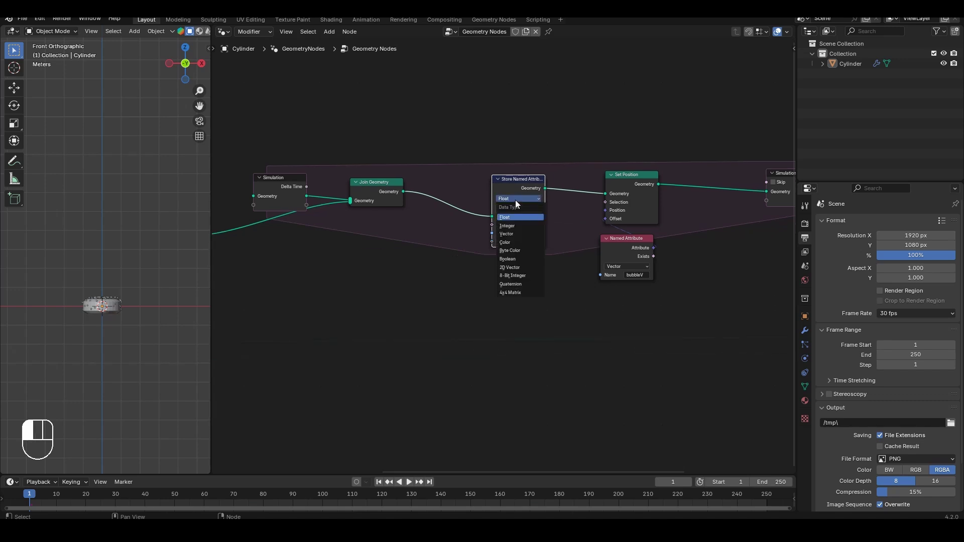
key(v)
click(525, 233)
text(bu)
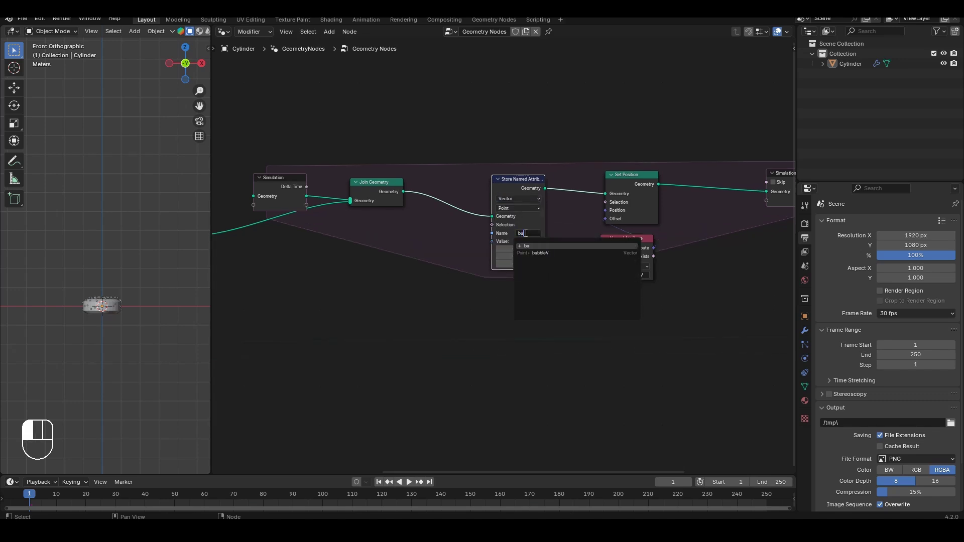
text(b)
click(540, 253)
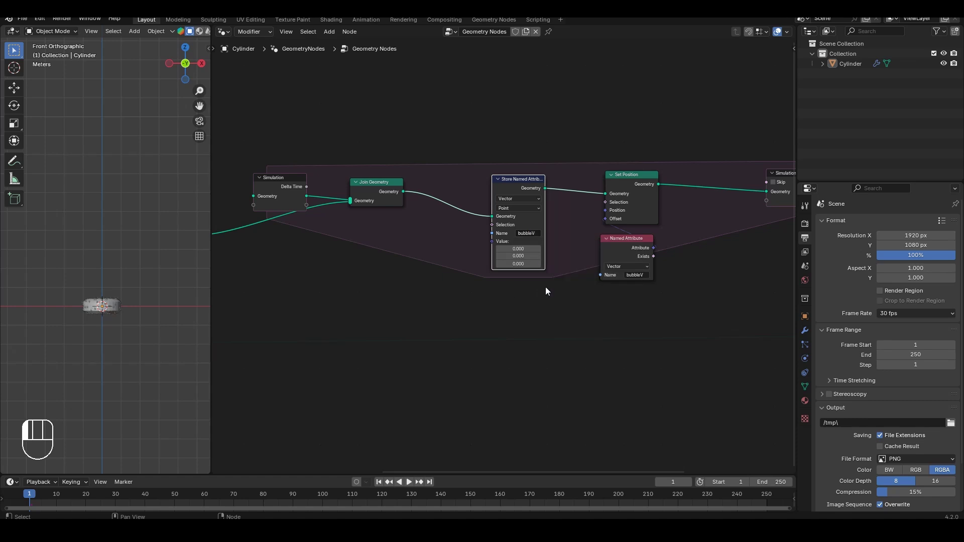
Step: Duplicate the bubbleV Named Attribute node, connect its Attribute output to the new store node's Value, and place it with room between them
scroll(661, 267, up, 2)
click(667, 240)
key(shift+d)
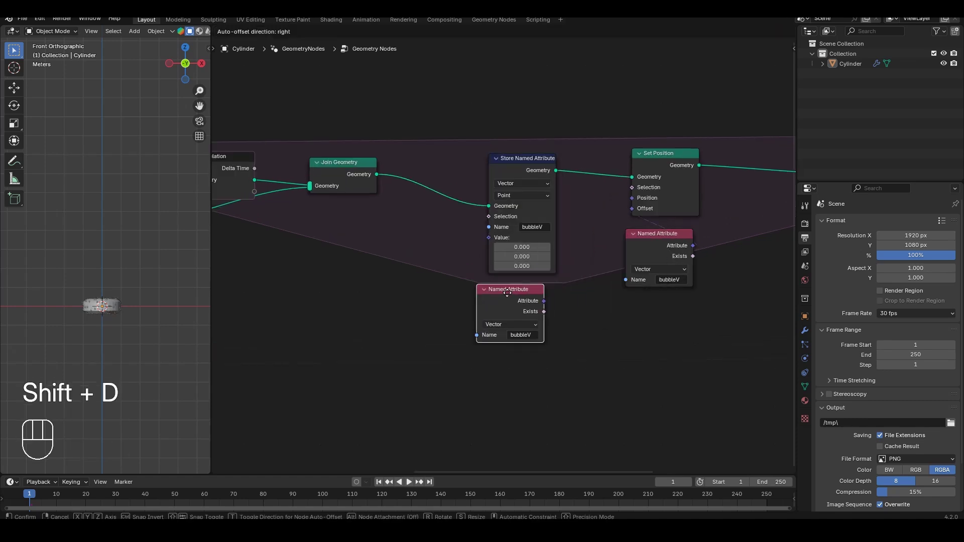
click(306, 299)
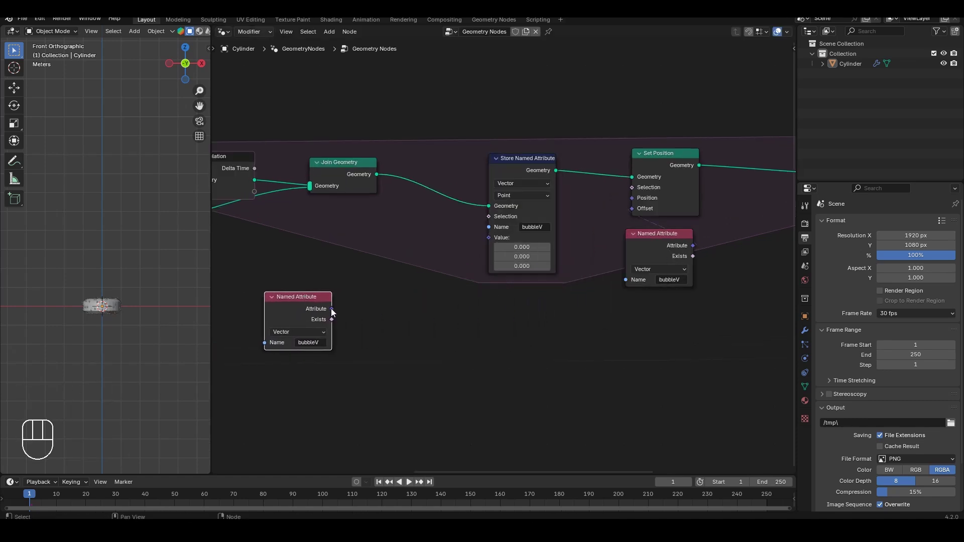
drag(331, 309, 483, 243)
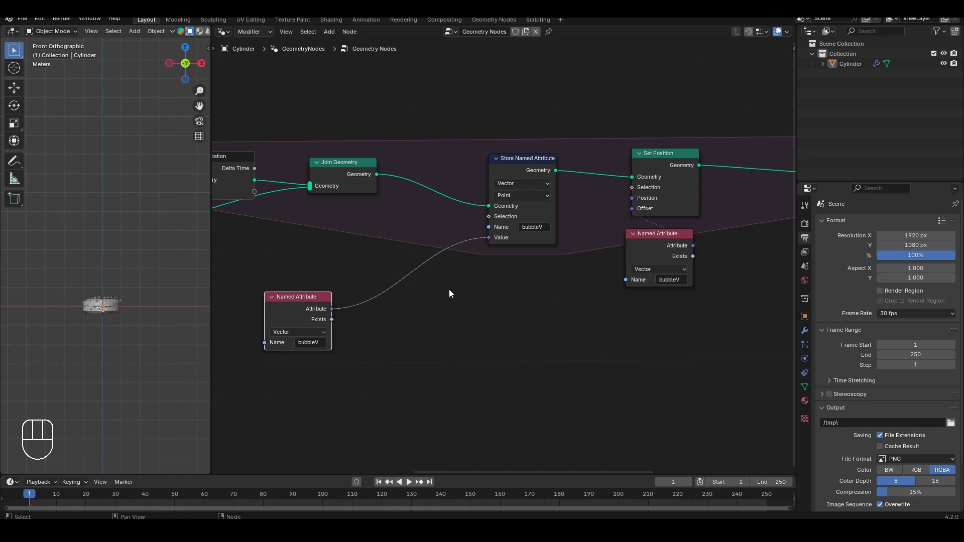
middle_drag(387, 344, 519, 290)
scroll(519, 290, down, 2)
key(g)
scroll(513, 340, up, 2)
click(540, 375)
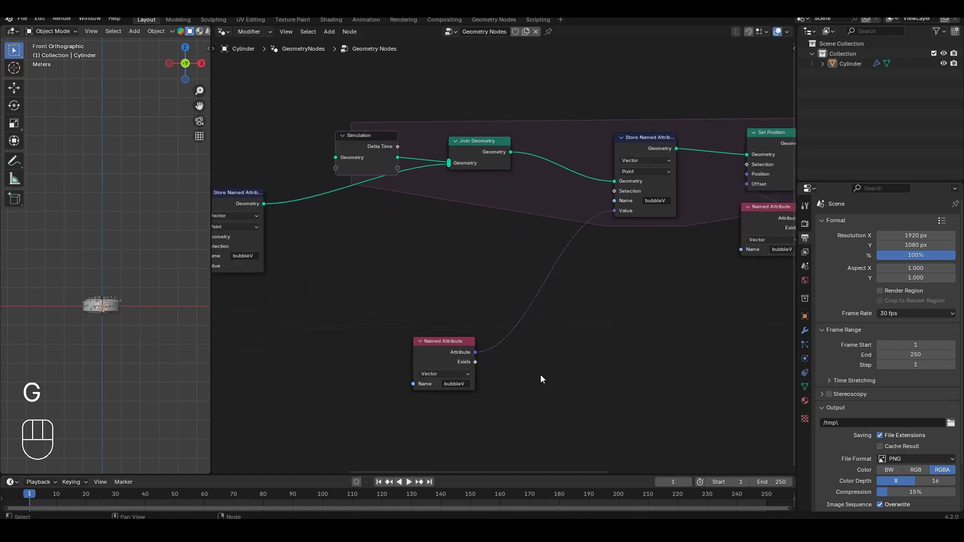
Step: Insert a Vector Math Add node between the duplicated Named Attribute and the store node's Value input
middle_drag(540, 374, 531, 369)
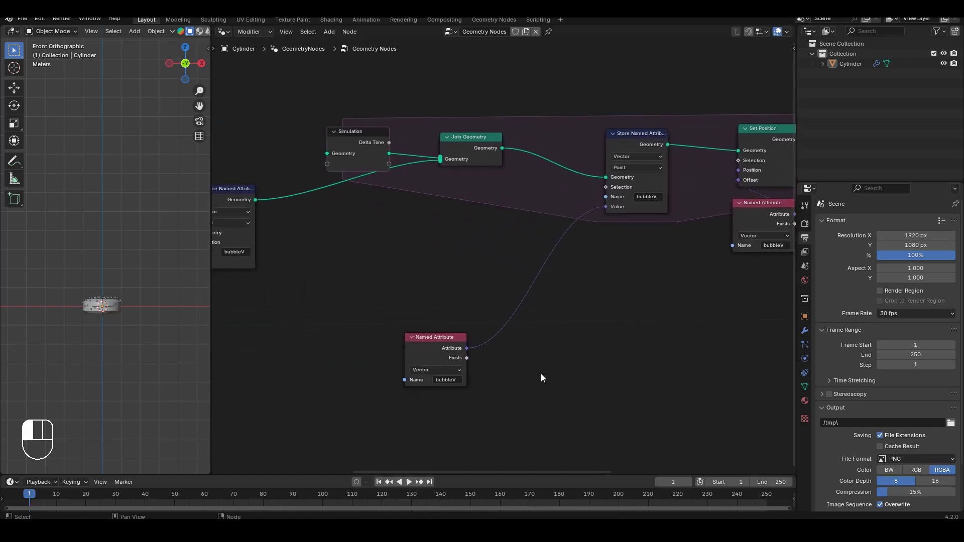
key(shift+a)
text(vector add)
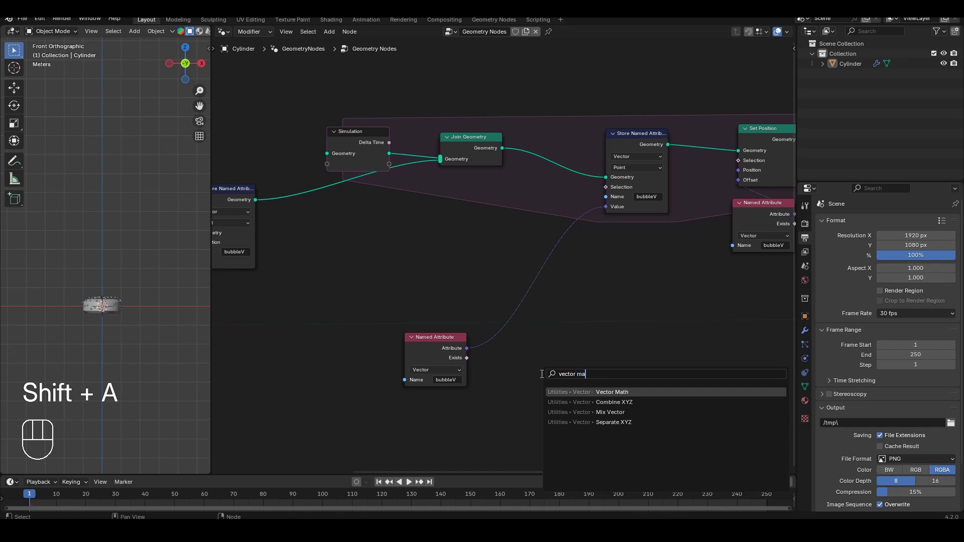
key(Return)
click(500, 280)
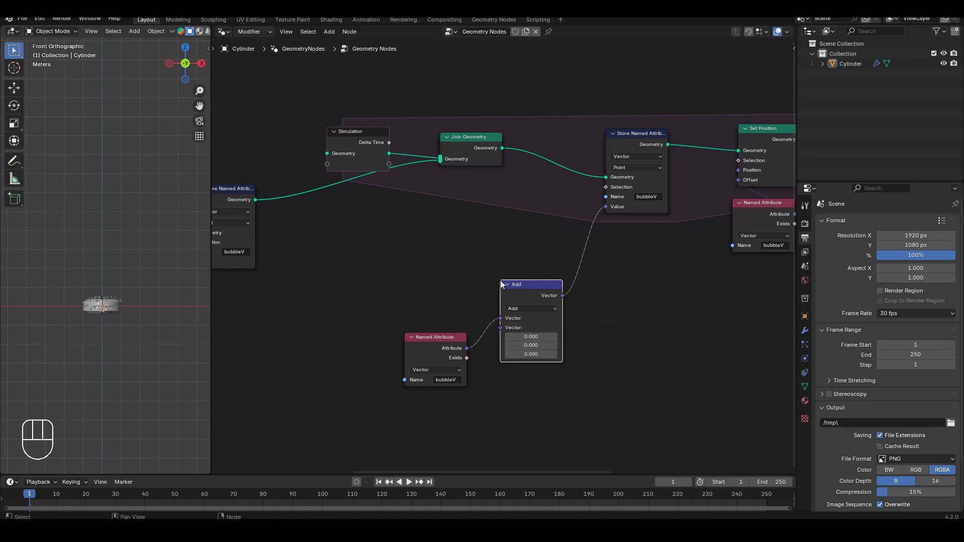
Step: Set the Add node's Z value to 0.01 and play the simulation to check how the bubbles rise
click(533, 353)
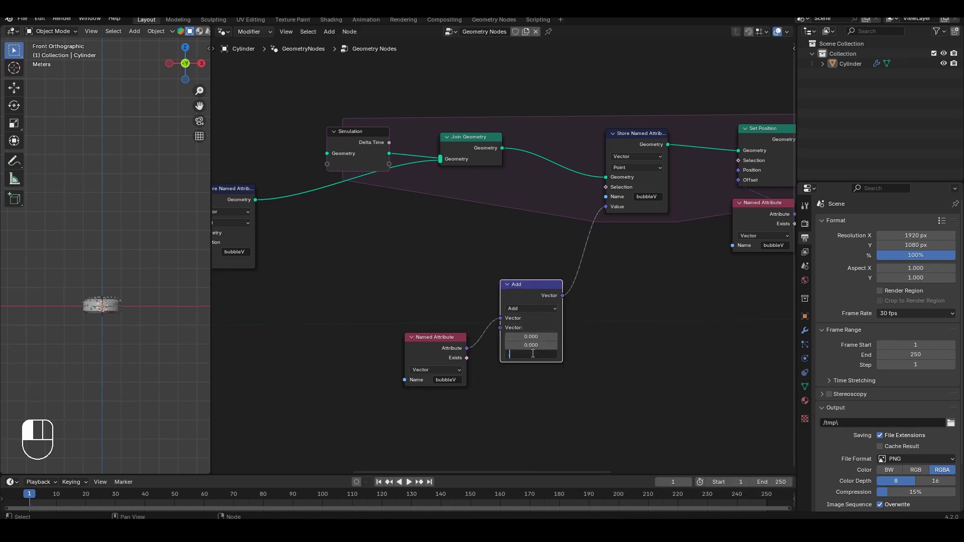
key(Return)
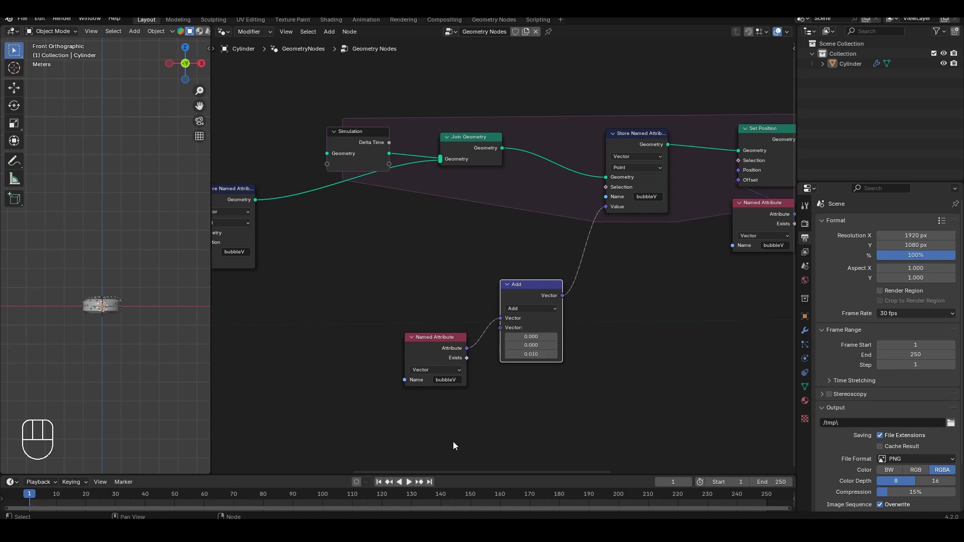
key(space)
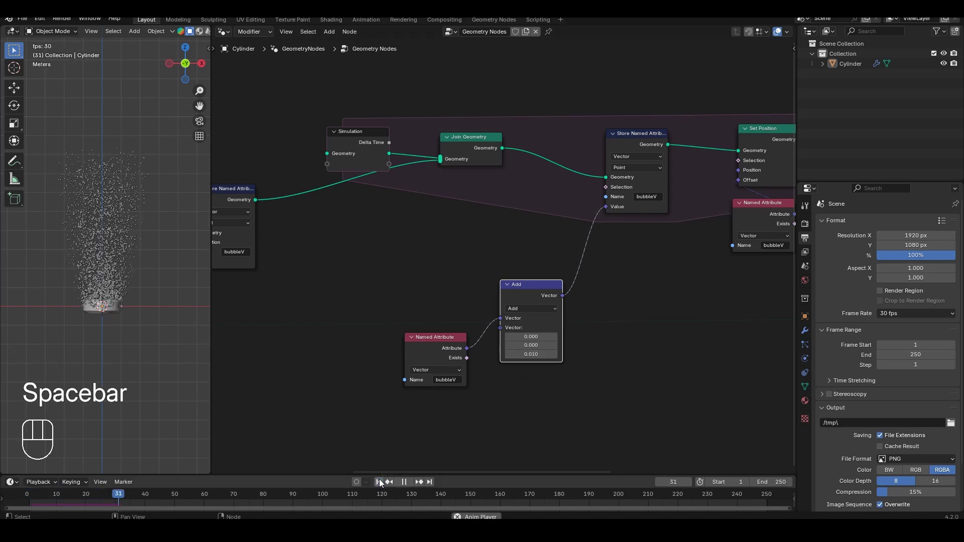
key(space)
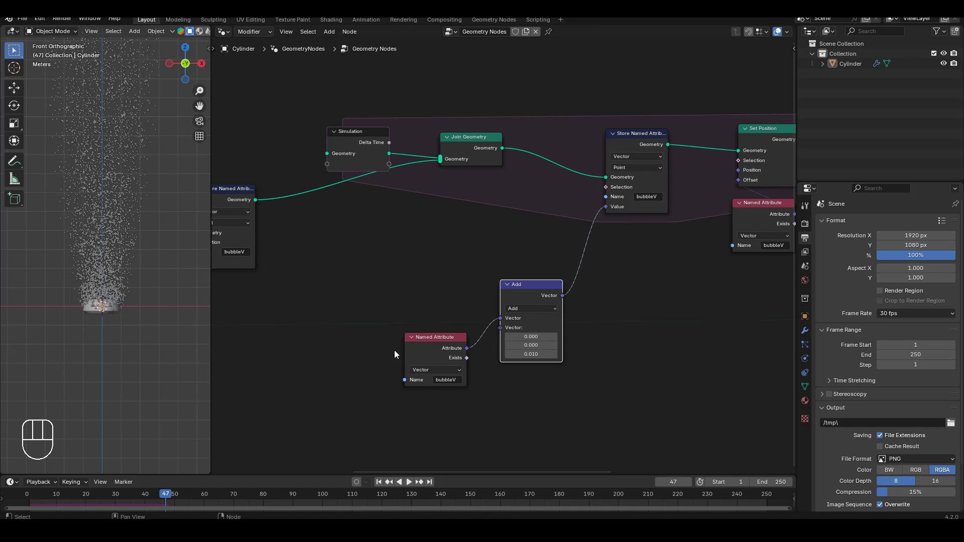
Step: Add a Noise Texture node below the first Store Named Attribute node and set its dimensions to 4D
middle_drag(394, 351, 473, 338)
key(shift+a)
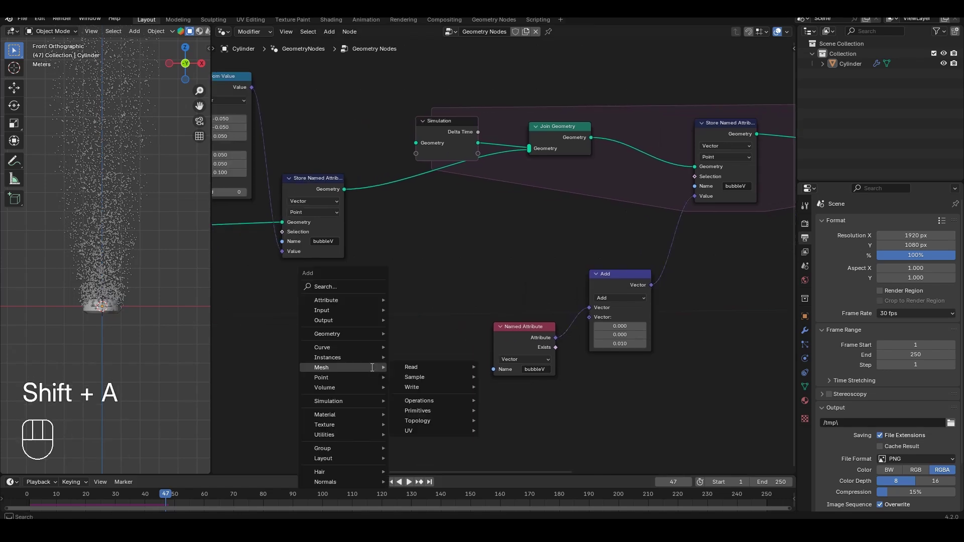
click(427, 397)
click(255, 269)
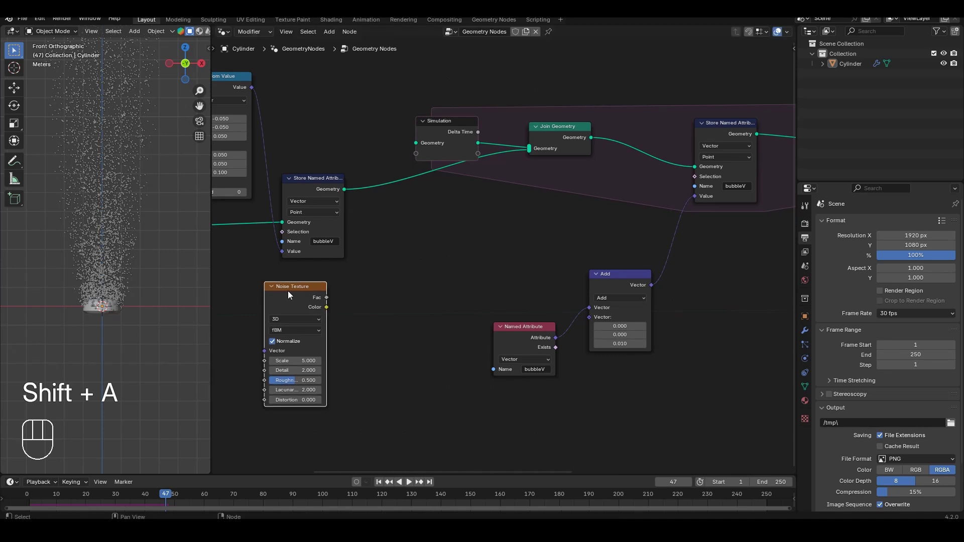
middle_drag(326, 308, 372, 305)
click(343, 318)
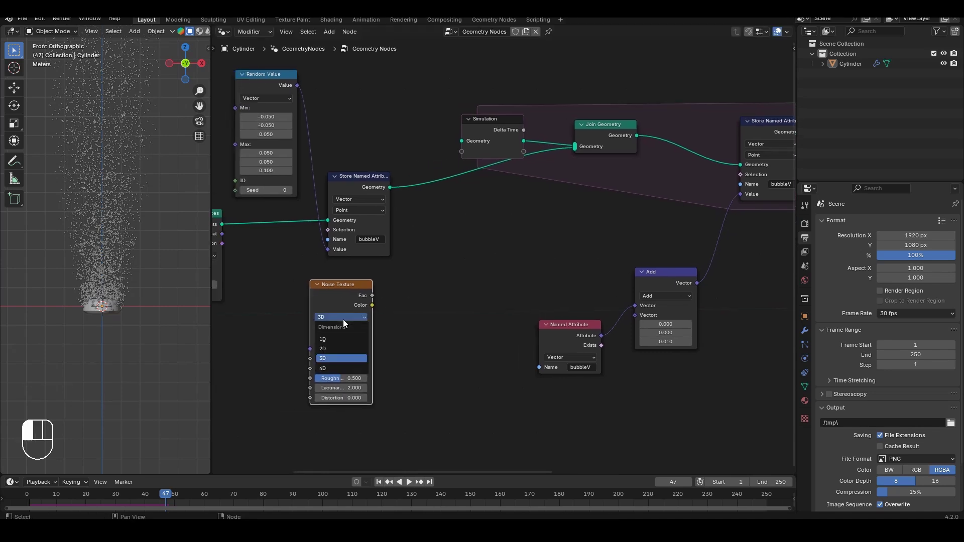
click(330, 367)
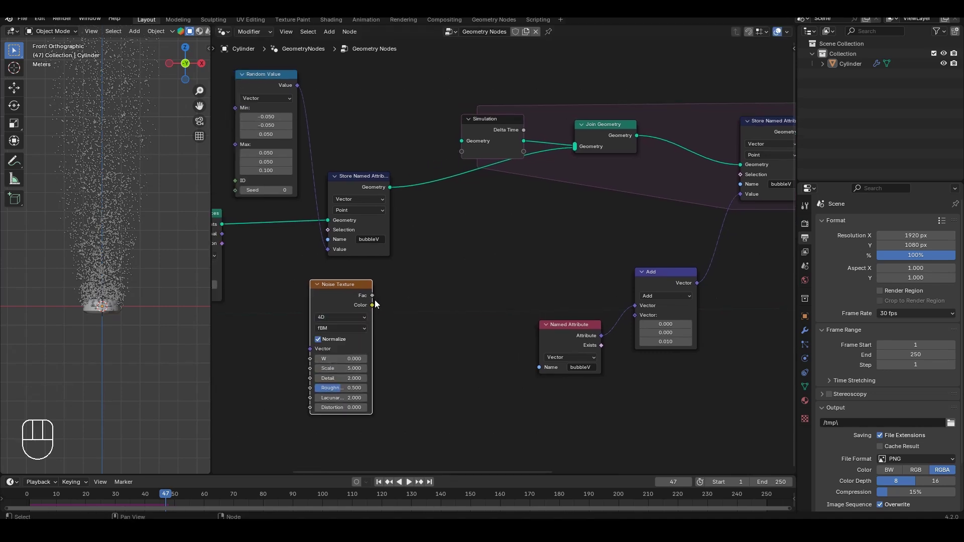
Step: Feed the noise Color into a new Vector Math Subtract node that subtracts 0.5 on all three axes
drag(372, 305, 454, 266)
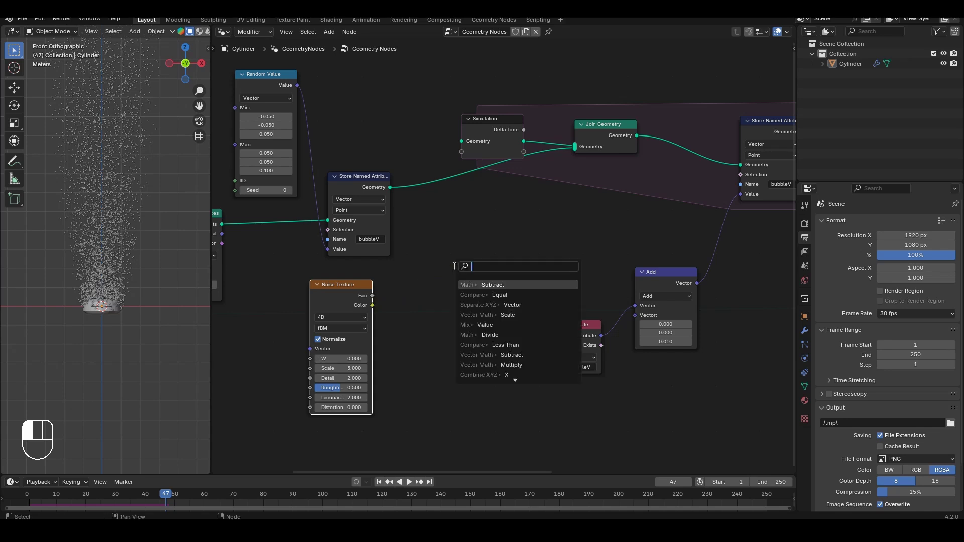
text(subtract)
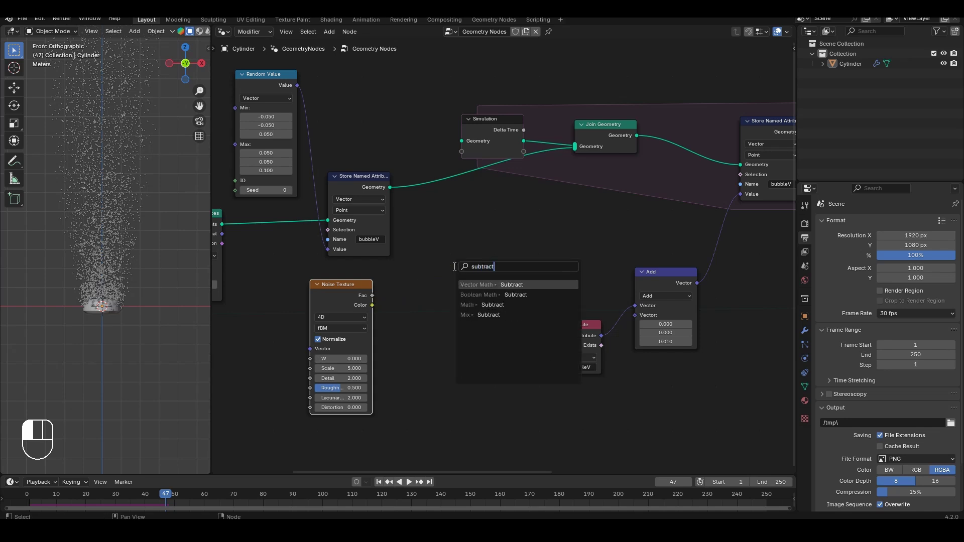
click(487, 284)
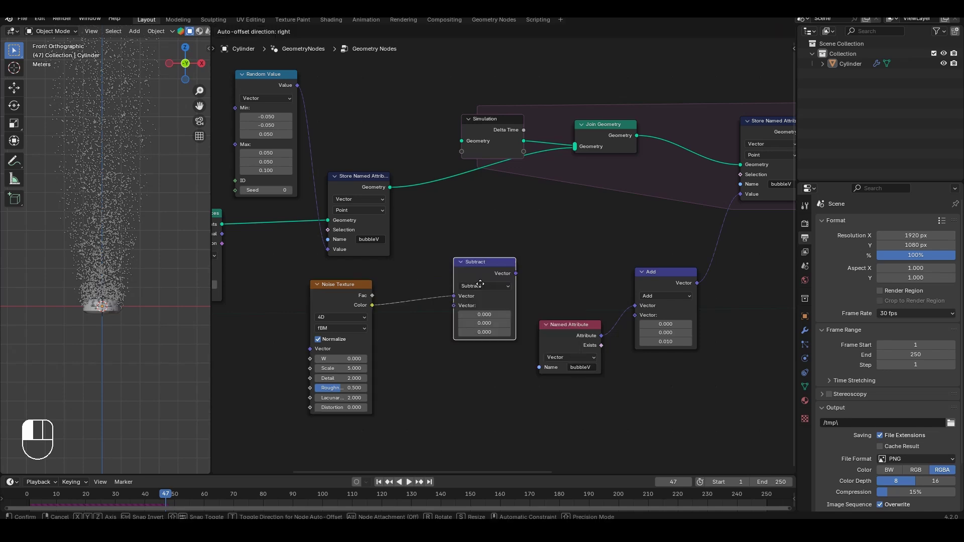
click(449, 286)
drag(444, 316, 445, 334)
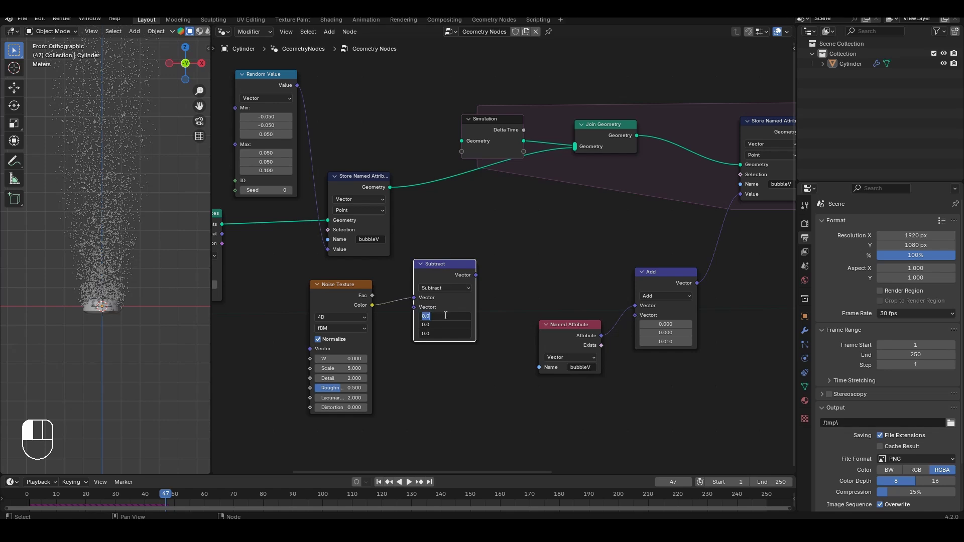
text(.5)
key(Return)
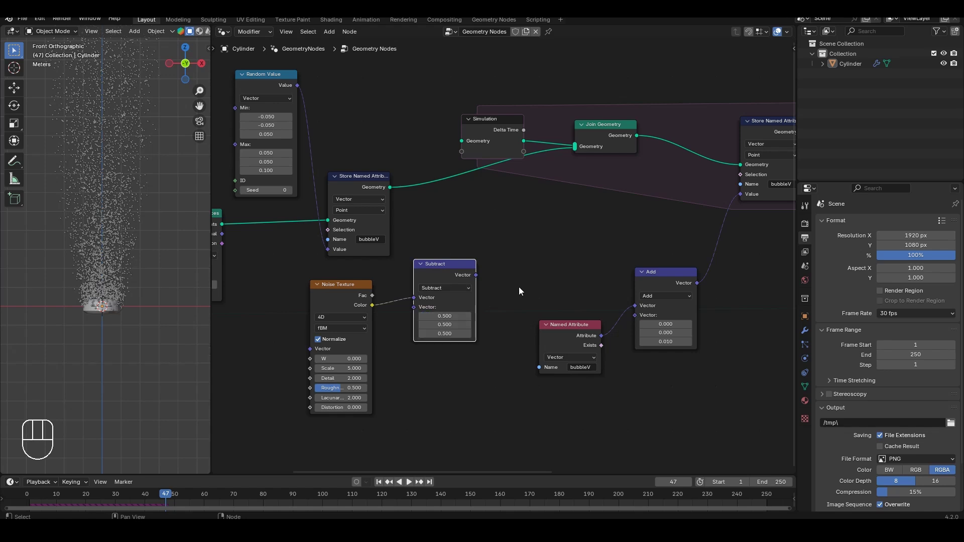
Step: Duplicate the Add node, insert the copy before the store node's Value, and connect the Subtract result to its second Vector input
middle_drag(519, 287, 474, 306)
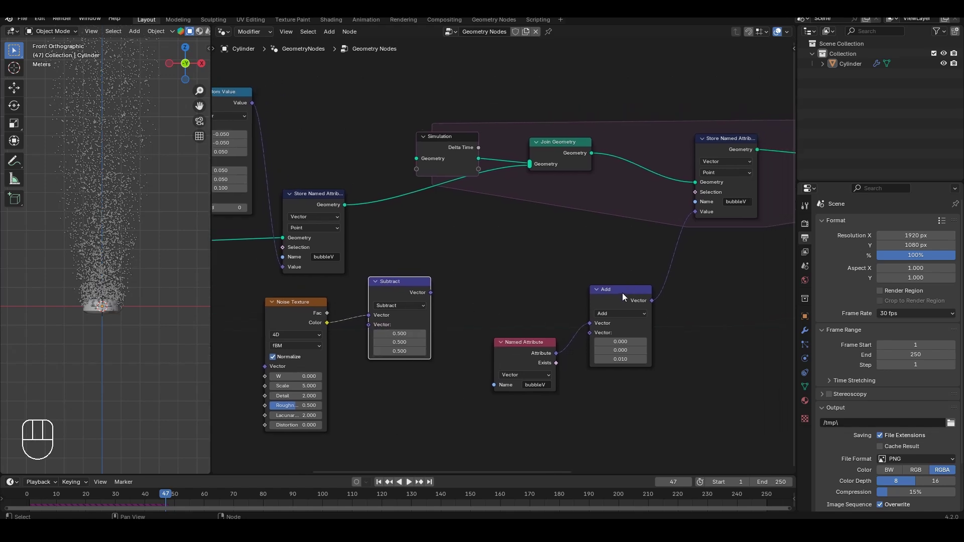
key(g)
click(600, 295)
key(shift+d)
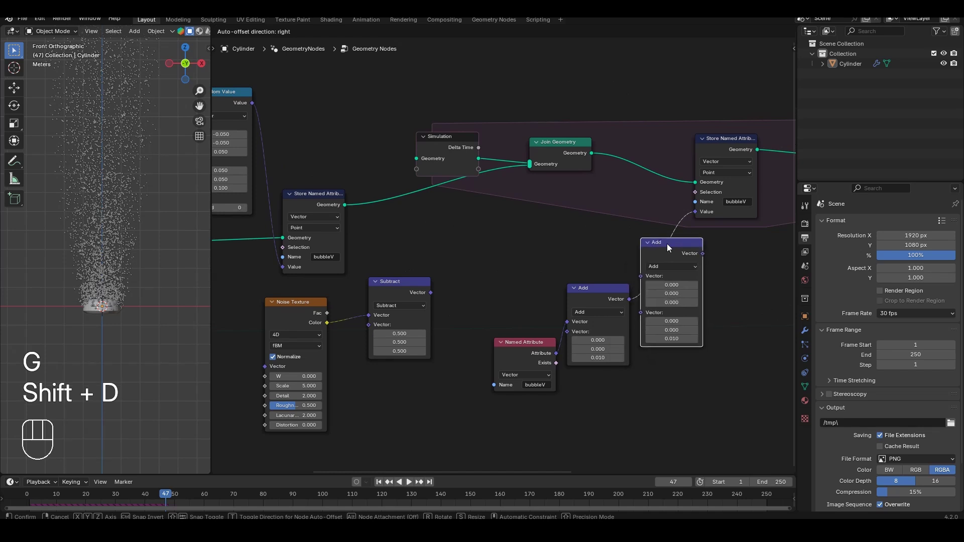
click(667, 246)
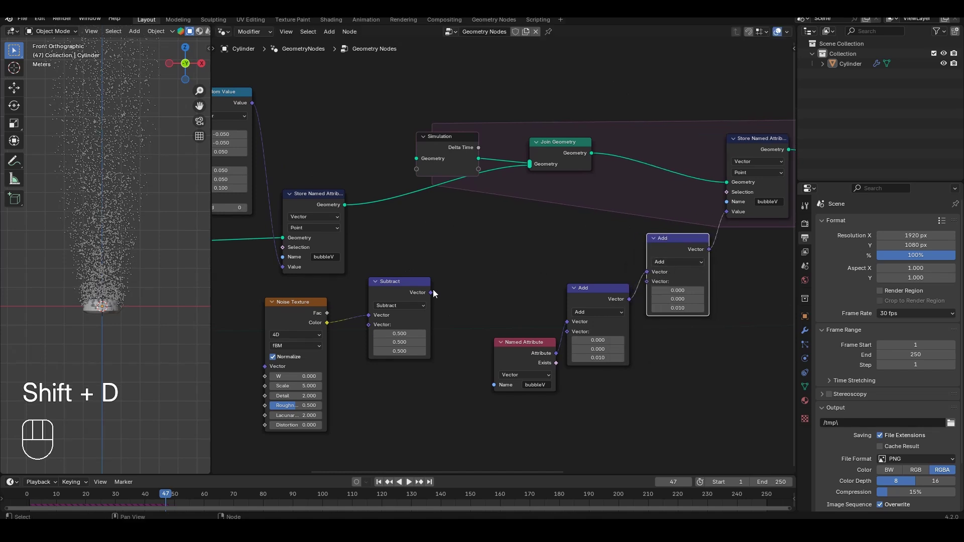
drag(431, 292, 646, 286)
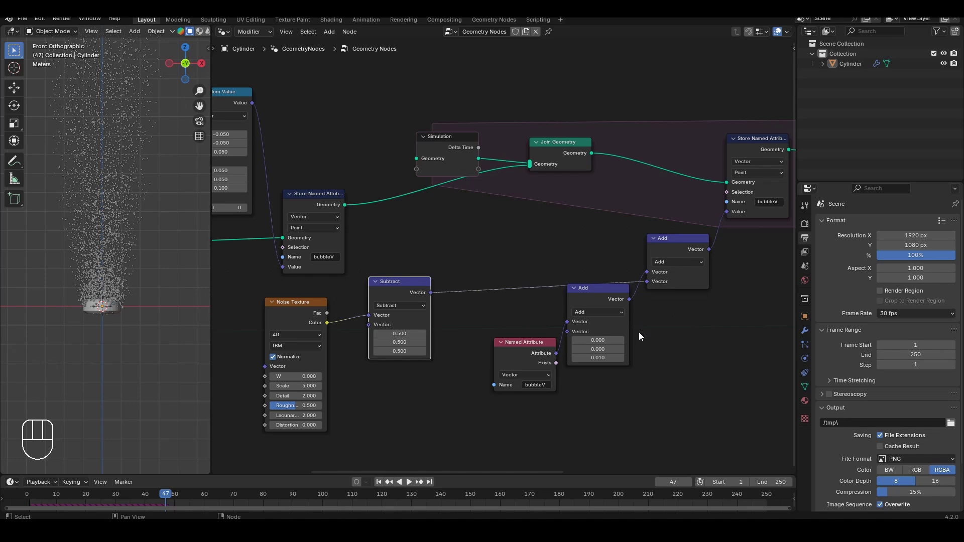
Step: Play the simulation from the first frame to check how the unscaled noise affects the bubbles
click(379, 482)
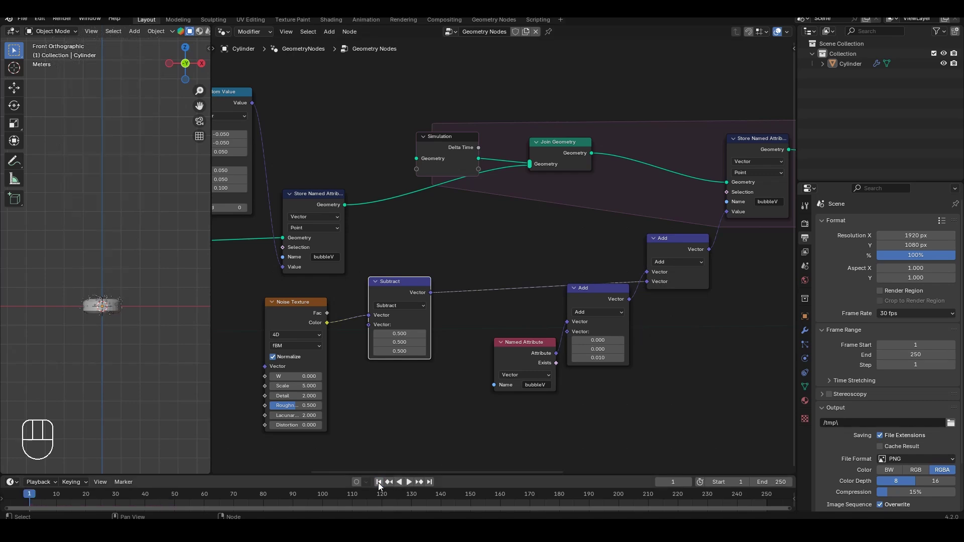
key(space)
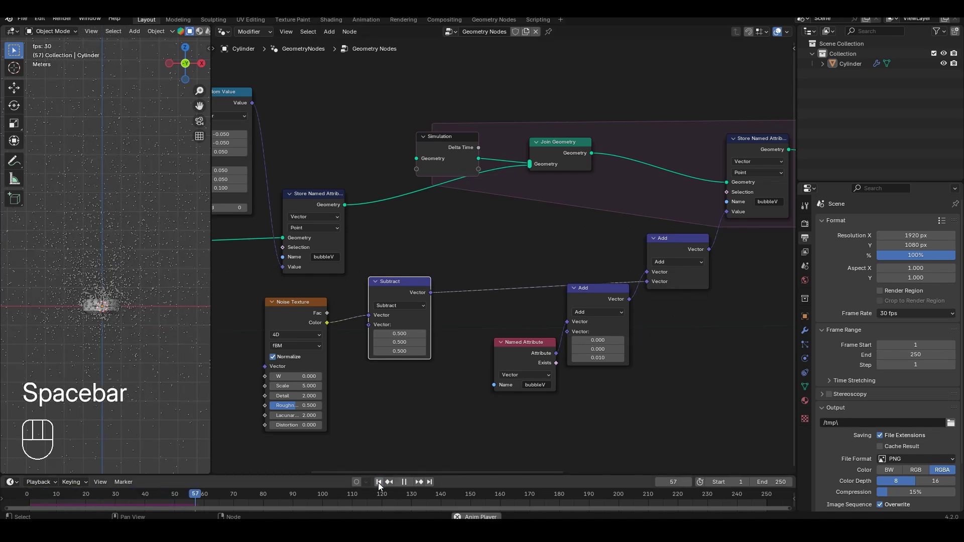
key(space)
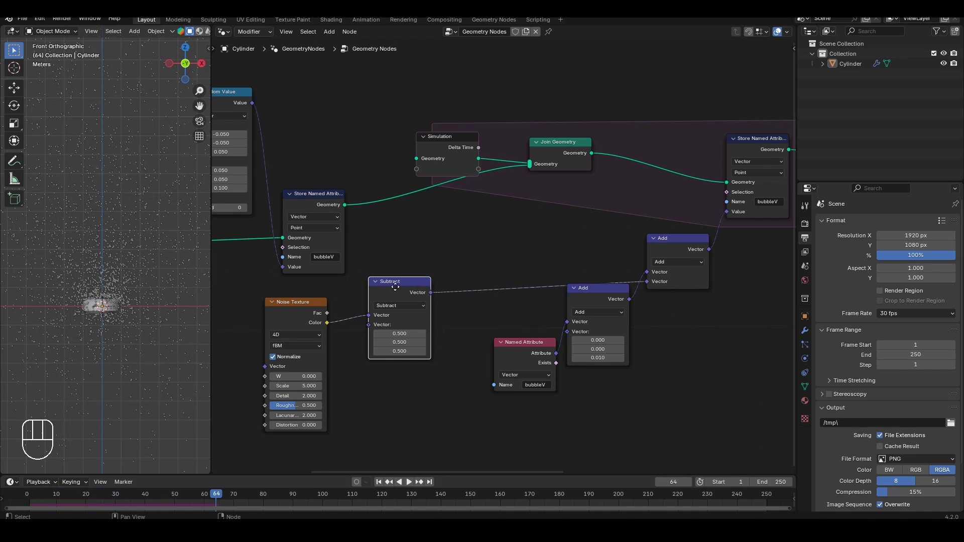
Step: Insert a Vector Math node between the Subtract node and the last Add node and set its operation to Scale
key(g)
click(377, 292)
click(463, 277)
key(shift+a)
text(vector add)
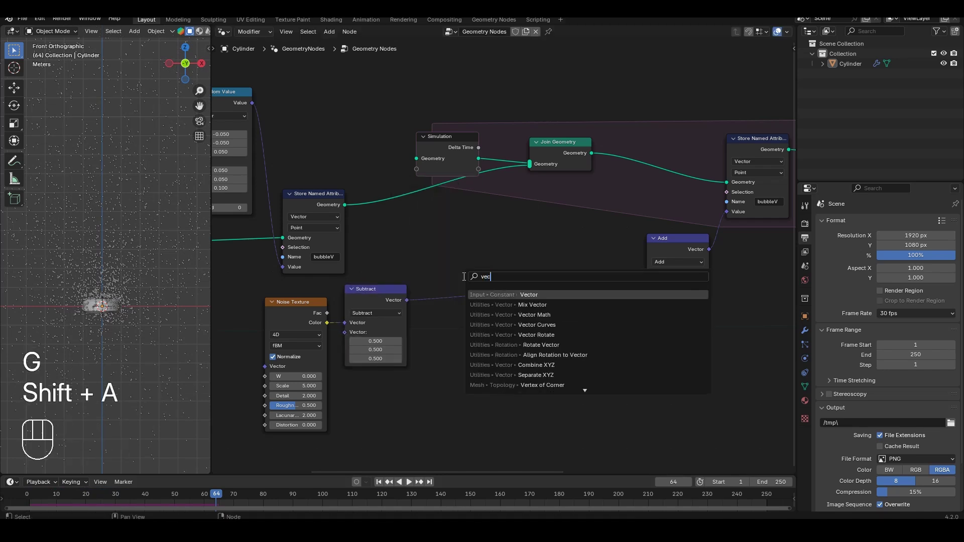
key(Return)
click(427, 257)
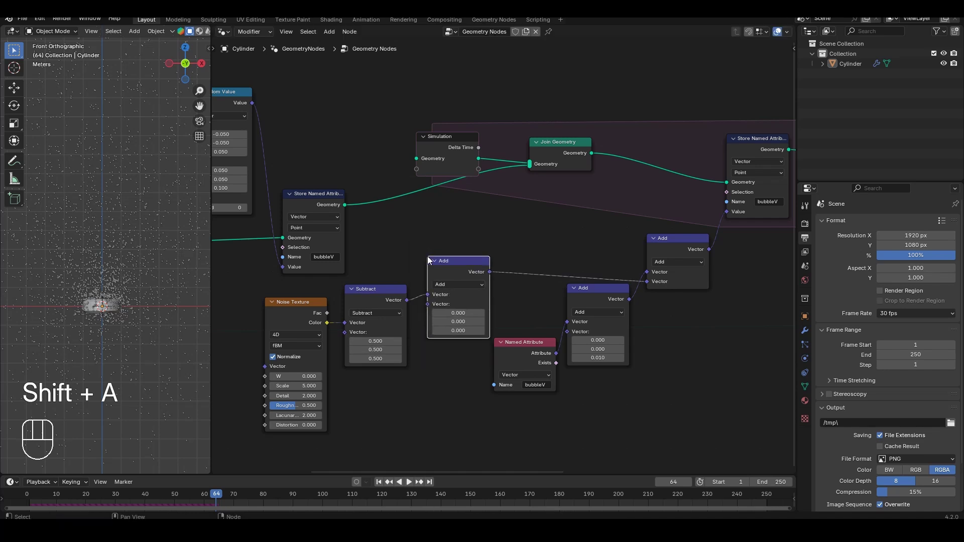
click(456, 283)
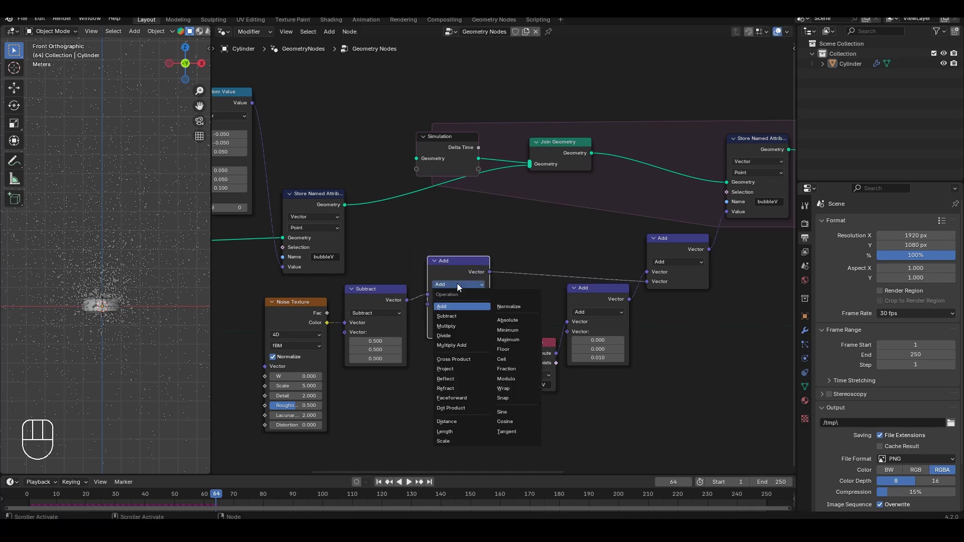
click(451, 443)
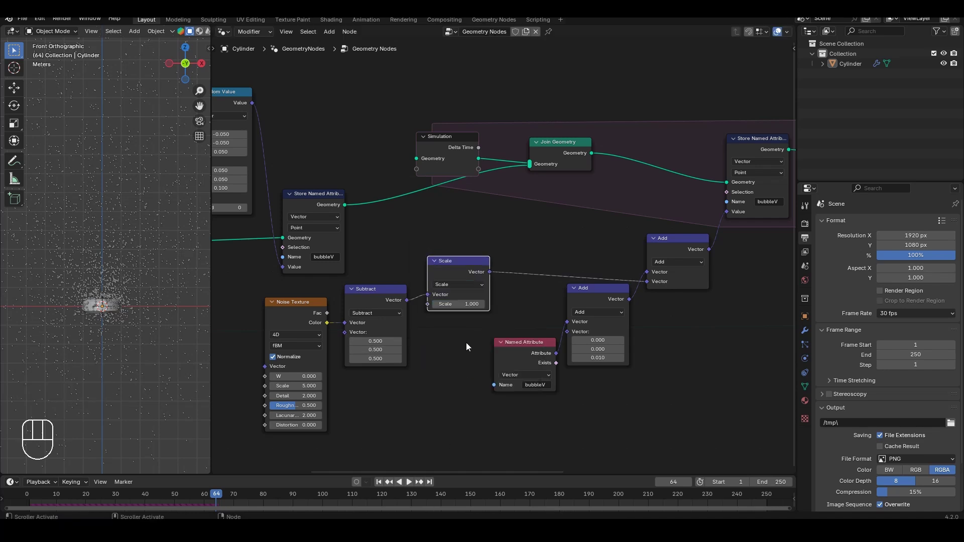
Step: Try a factor of 0.1 on the Scale node and play the simulation from the first frame
click(463, 305)
key(Return)
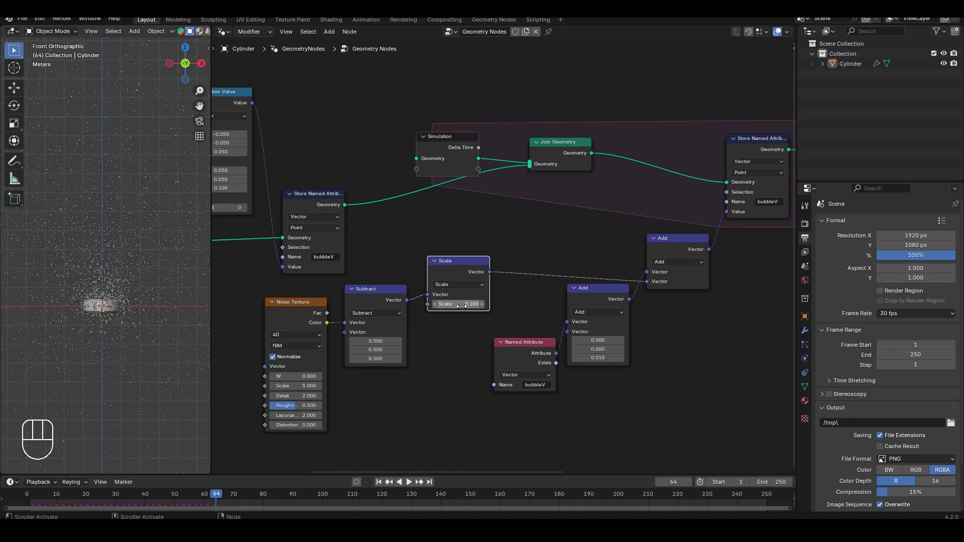
click(379, 482)
key(space)
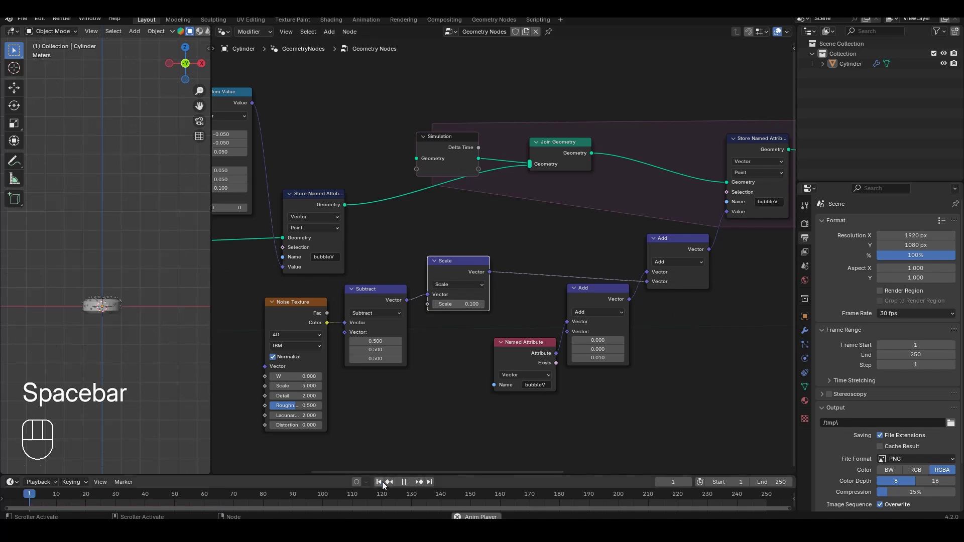
key(space)
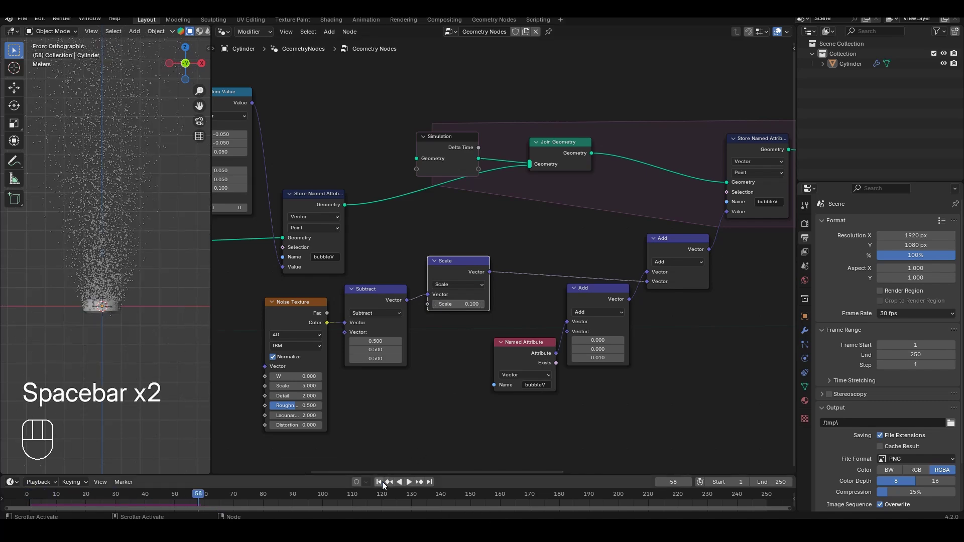
click(379, 482)
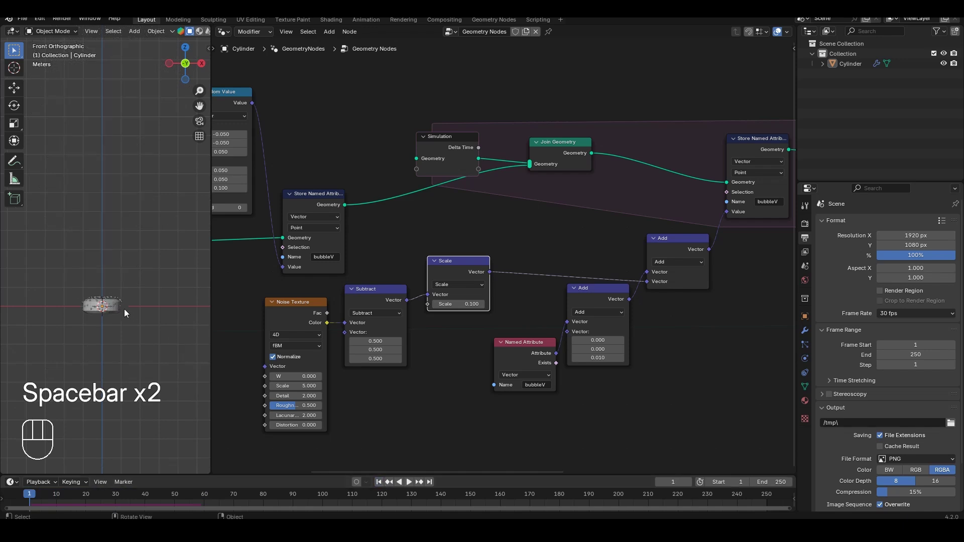
scroll(123, 307, up, 2)
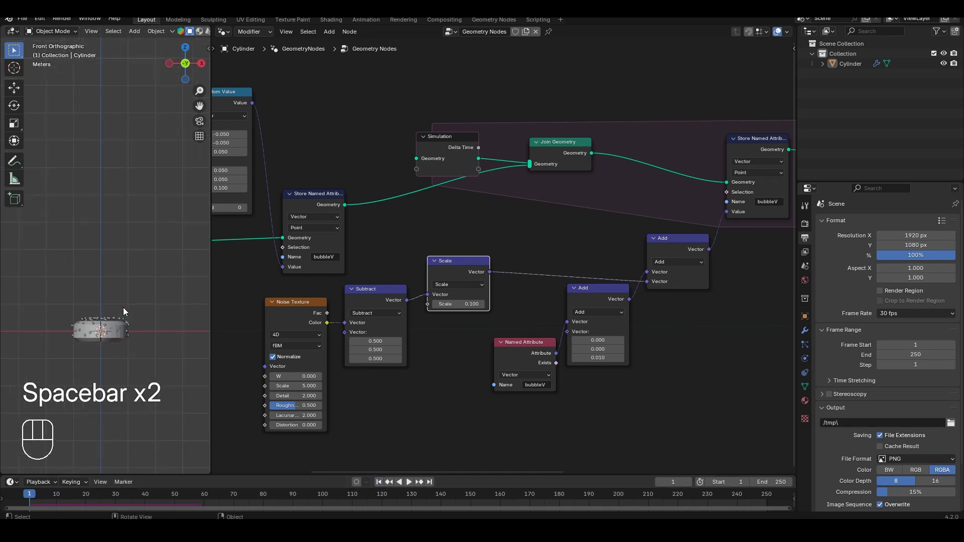
Step: Set the Scale node's factor to 0.01 and the Noise Texture's scale to 1, and play the simulation to check the turbulence
click(469, 305)
text(.01)
key(Return)
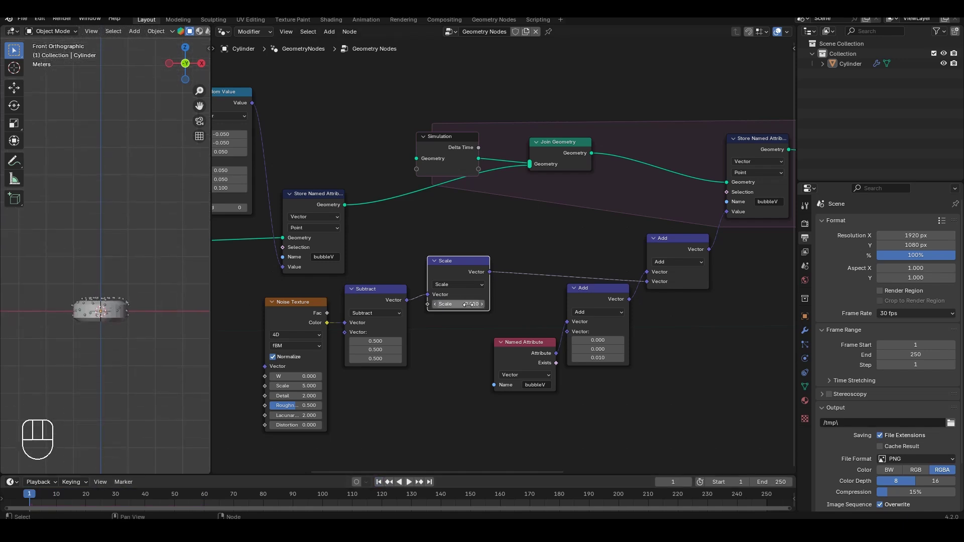
click(295, 386)
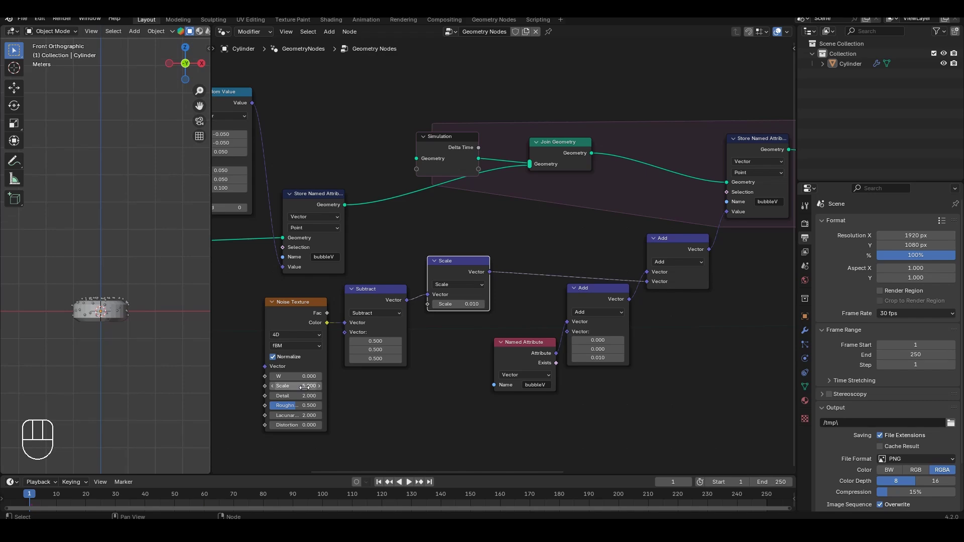
text(1)
click(363, 405)
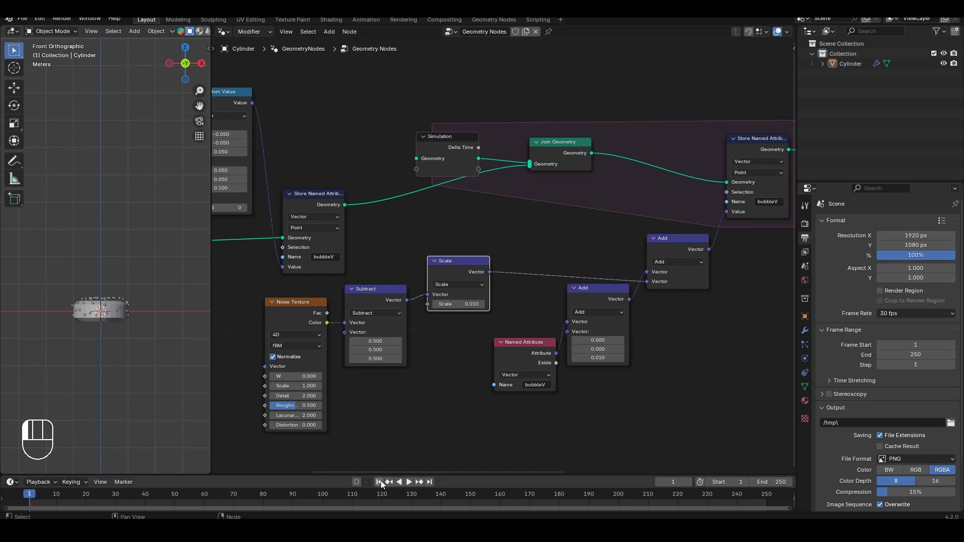
key(space)
key(space)
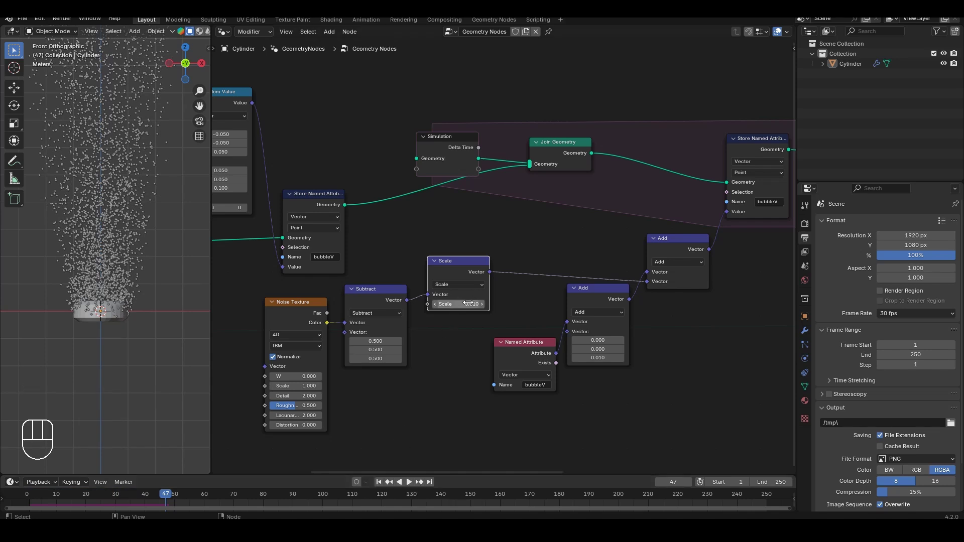
Step: Set the Scale node's factor to 0.03 and replay the simulation from the first frame
drag(469, 304, 467, 304)
click(379, 482)
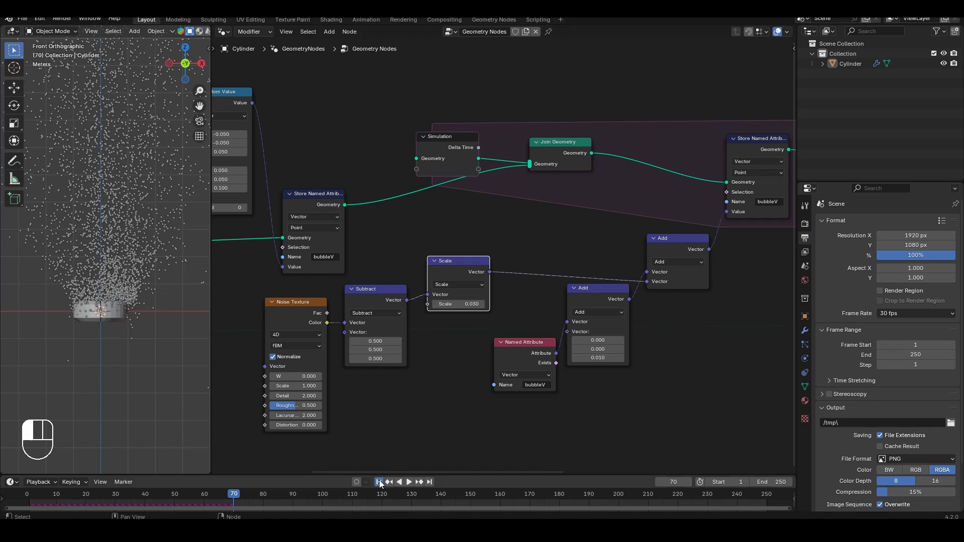
key(space)
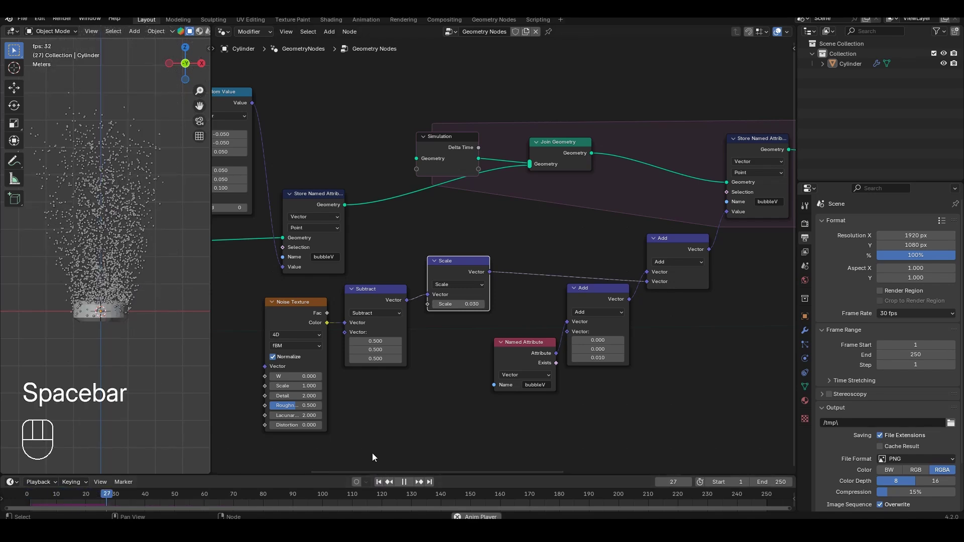
key(space)
key(space)
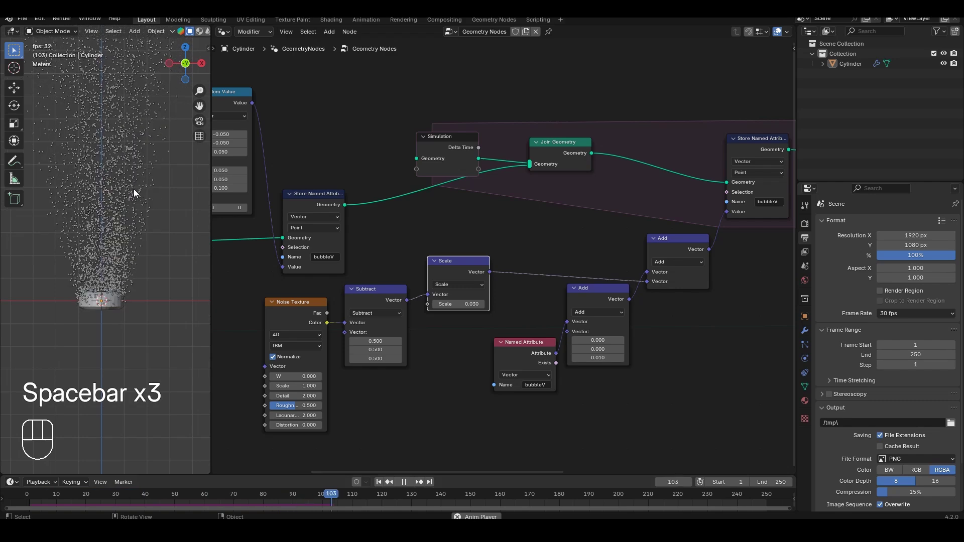
key(space)
Step: Add a Scene Time node beside the Noise Texture and connect its Seconds output to the noise W input
middle_drag(277, 310, 421, 381)
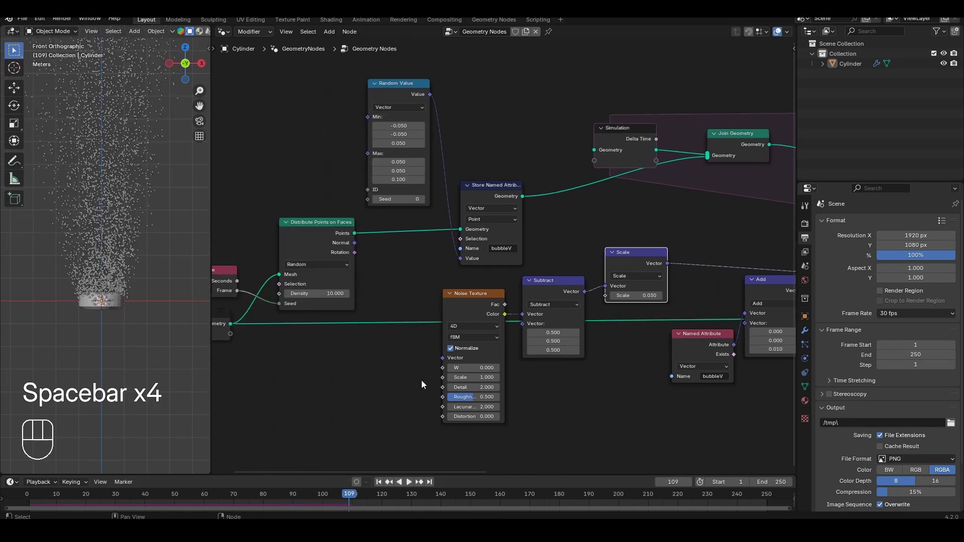
key(shift+a)
text(scene)
key(Return)
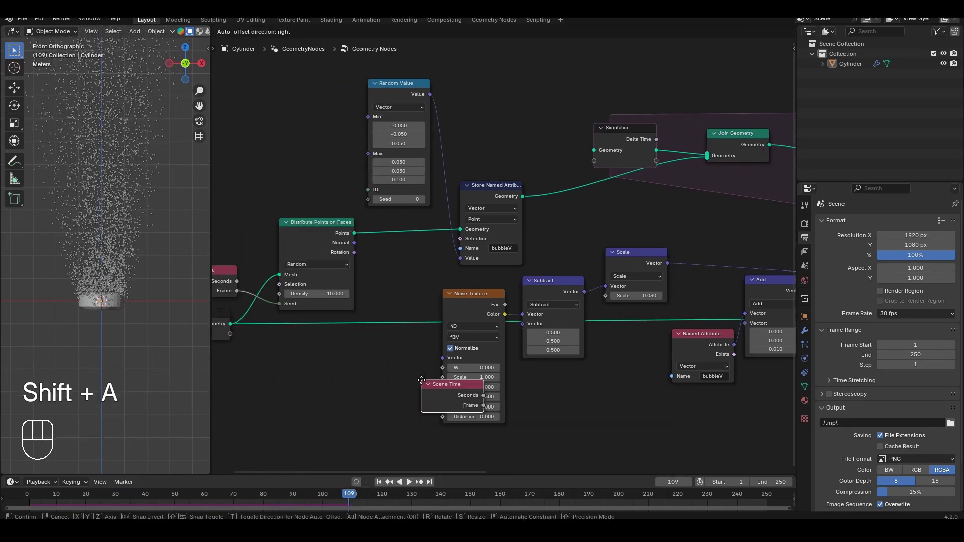
click(329, 362)
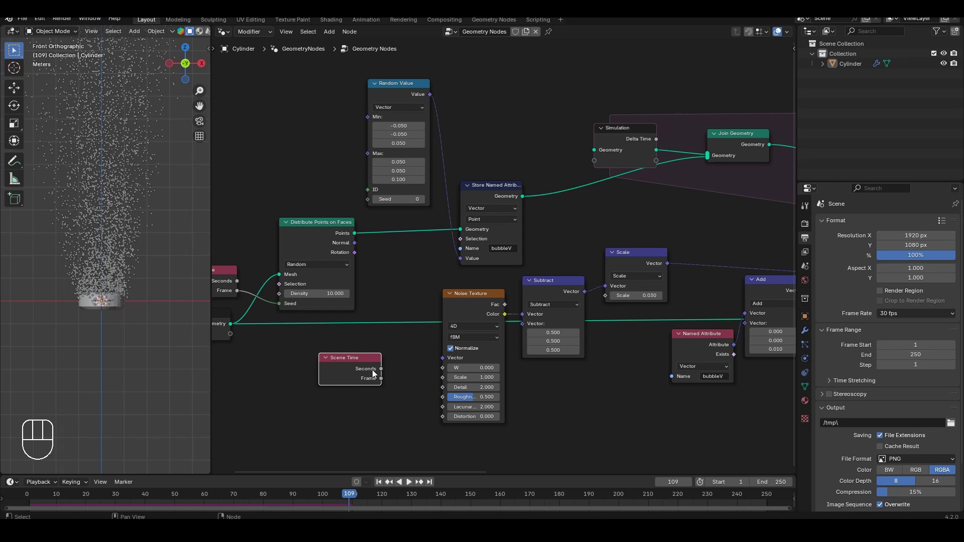
drag(381, 369, 444, 369)
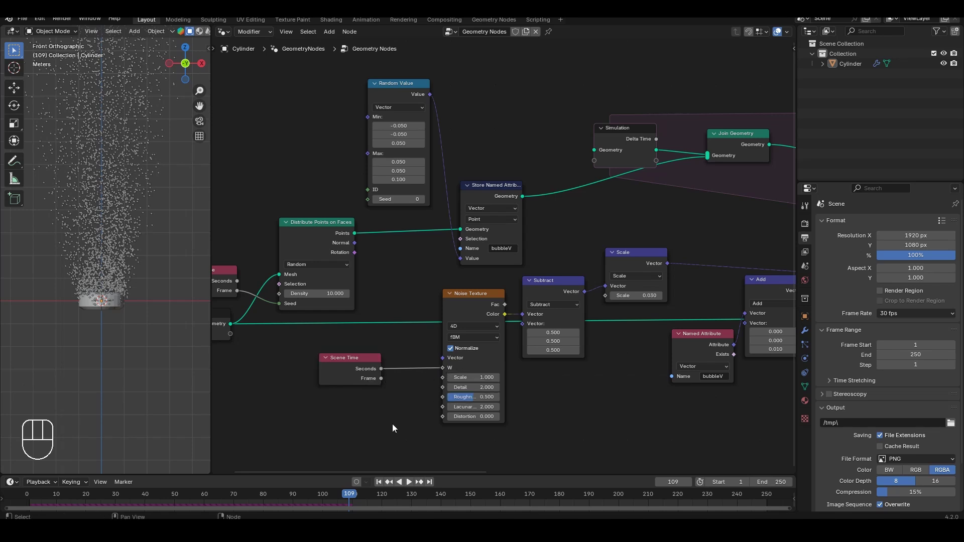
Step: Play the simulation from the first frame and examine the animated turbulence in perspective and front view, then return to frame 1
click(380, 481)
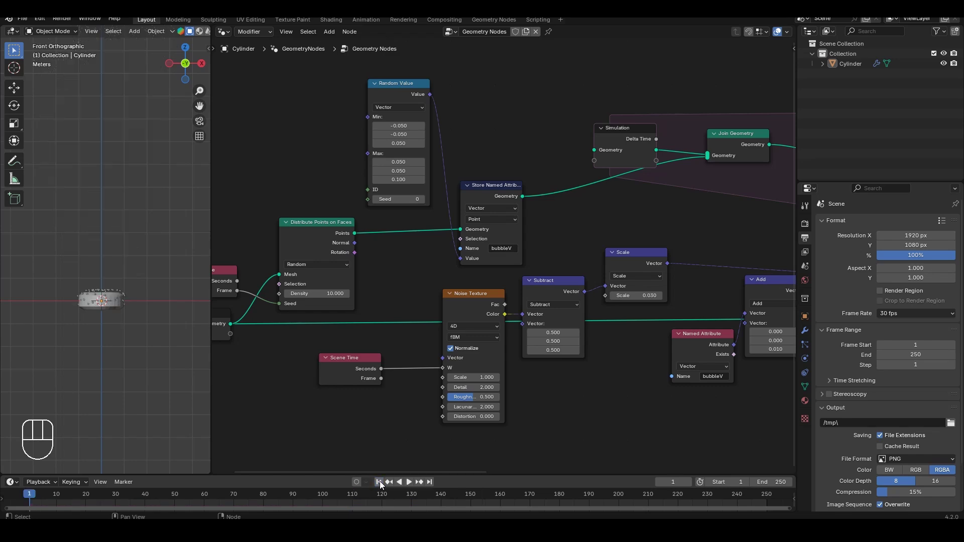
key(space)
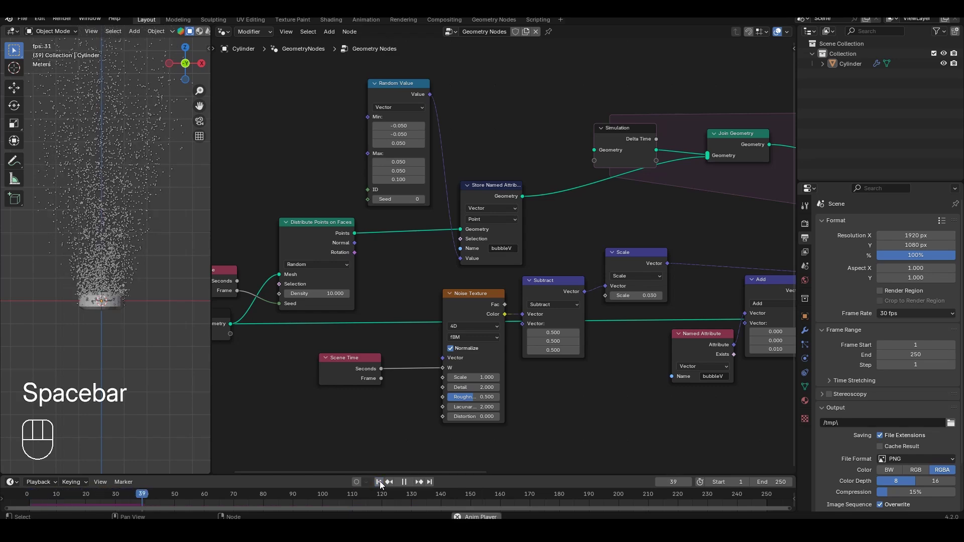
key(space)
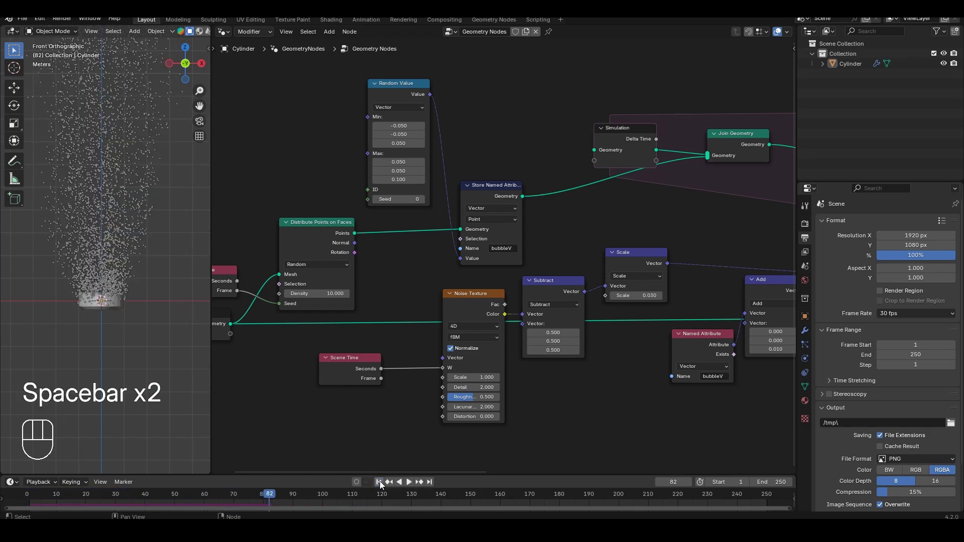
middle_drag(140, 299, 145, 284)
click(379, 482)
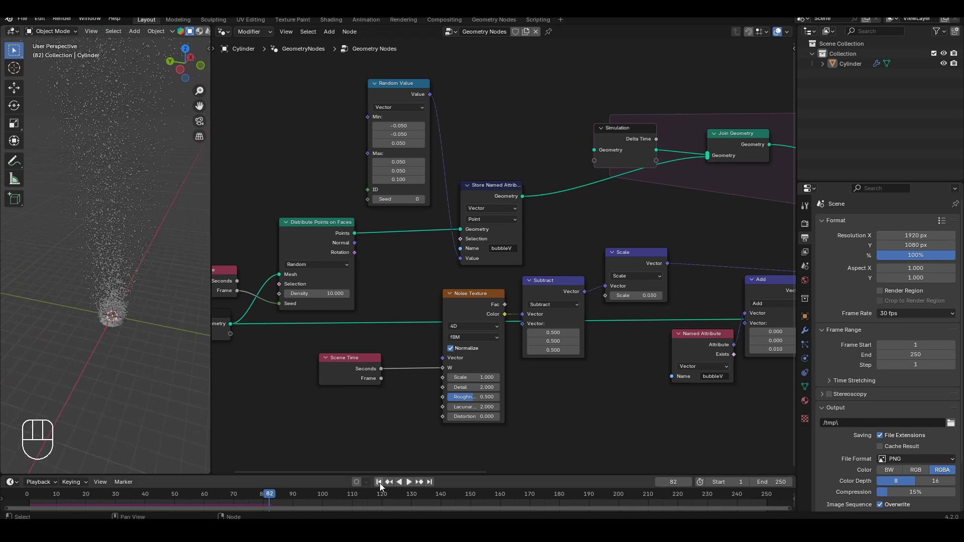
key(space)
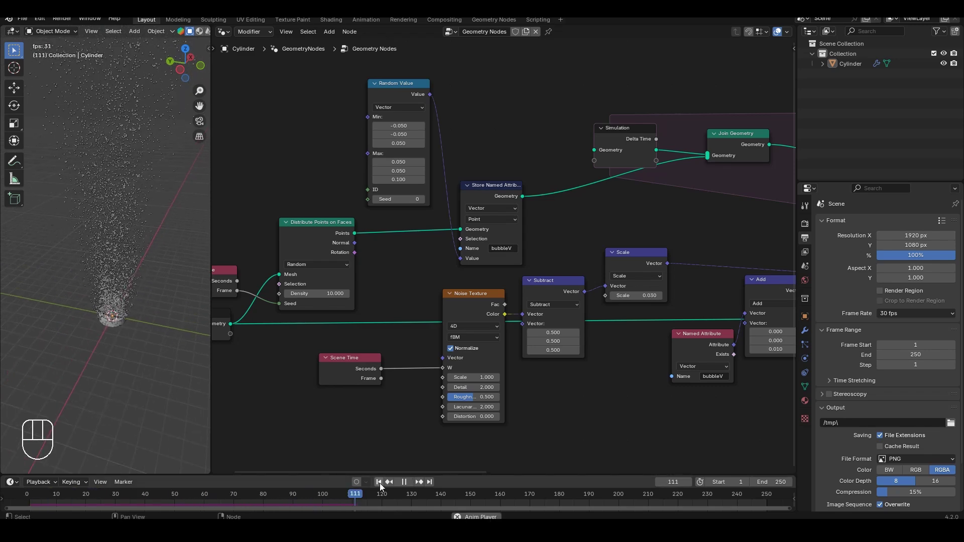
key(space)
shift+middle_drag(126, 246, 115, 324)
key(KP_1)
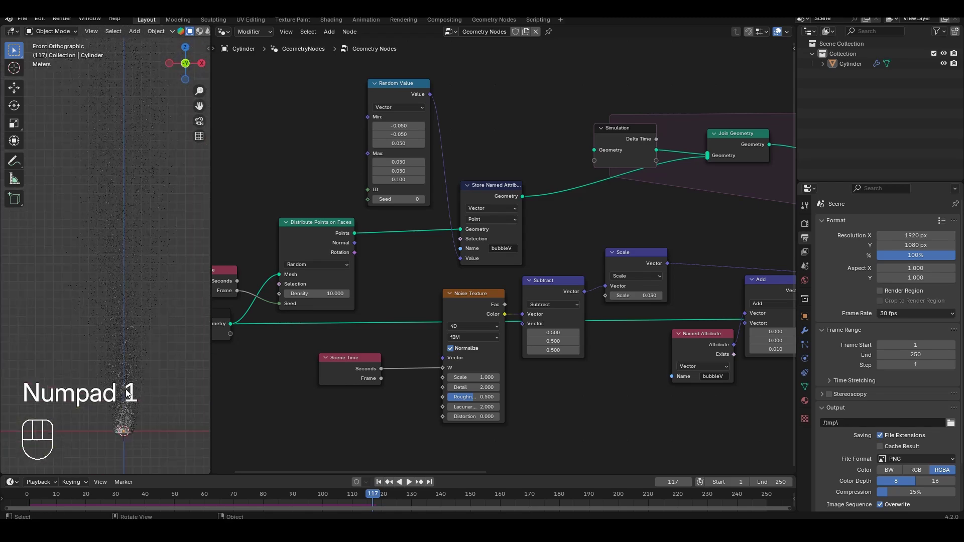
shift+middle_drag(109, 280, 109, 259)
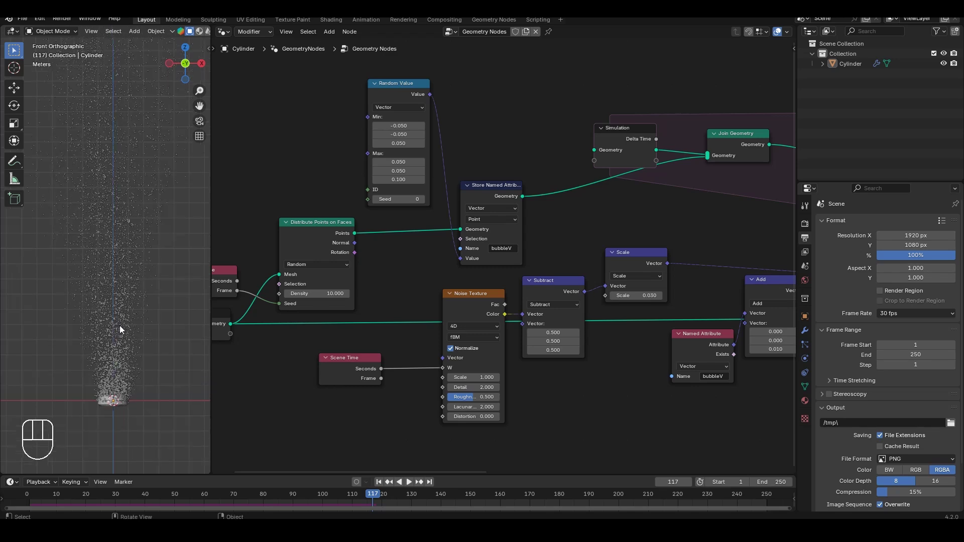
scroll(119, 325, up, 5)
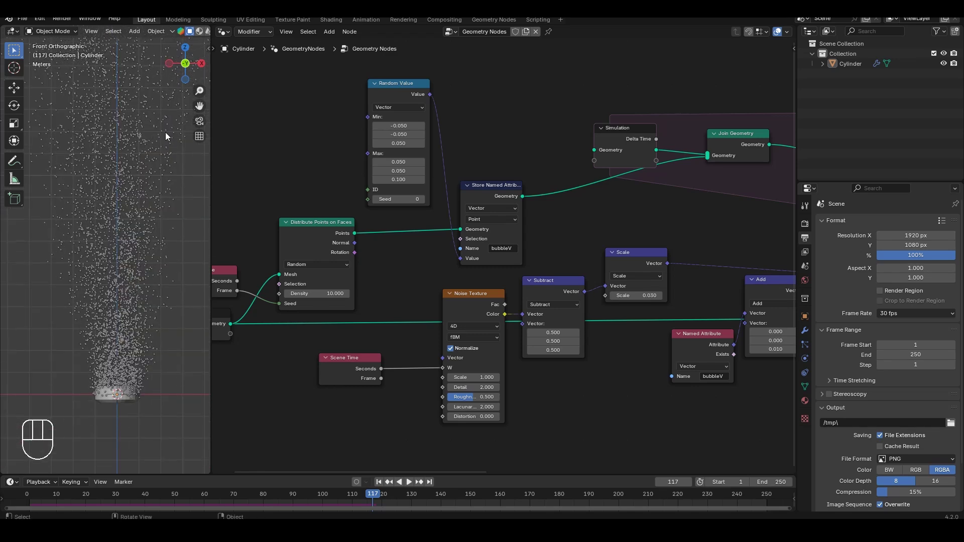
key(shift+Left)
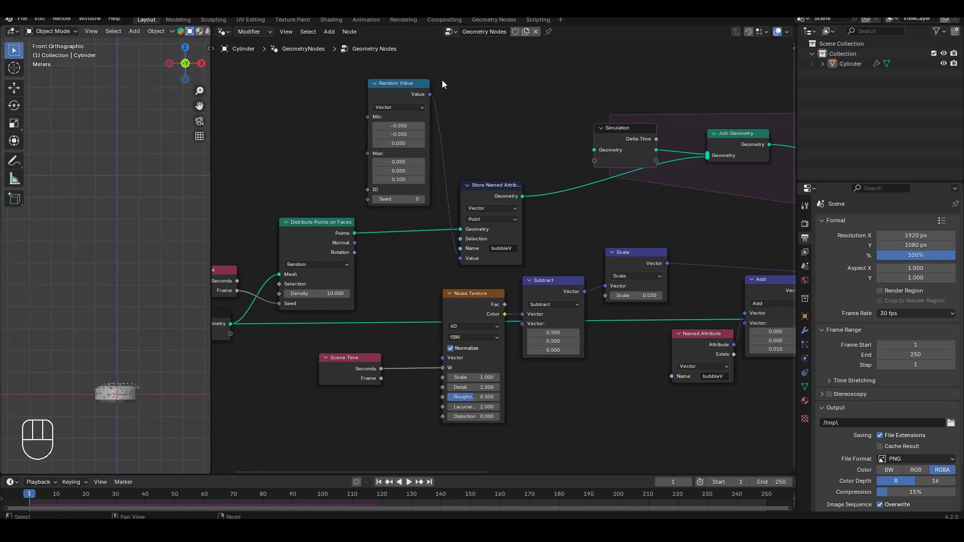
Step: Move the vector Random Value node up and insert a Set Point Radius node between Distribute Points on Faces and Store Named Attribute
click(422, 84)
key(g)
click(508, 54)
key(shift+a)
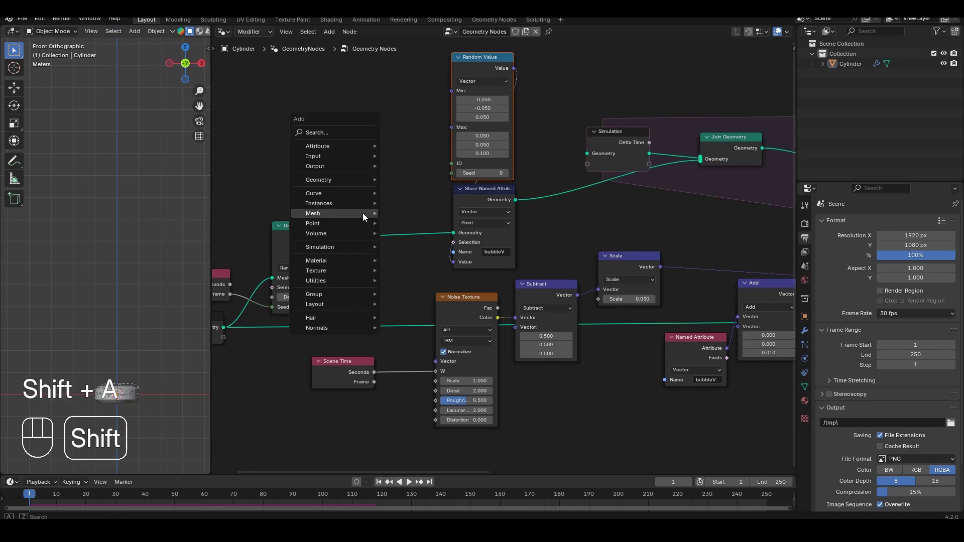
text(set point radius)
key(Return)
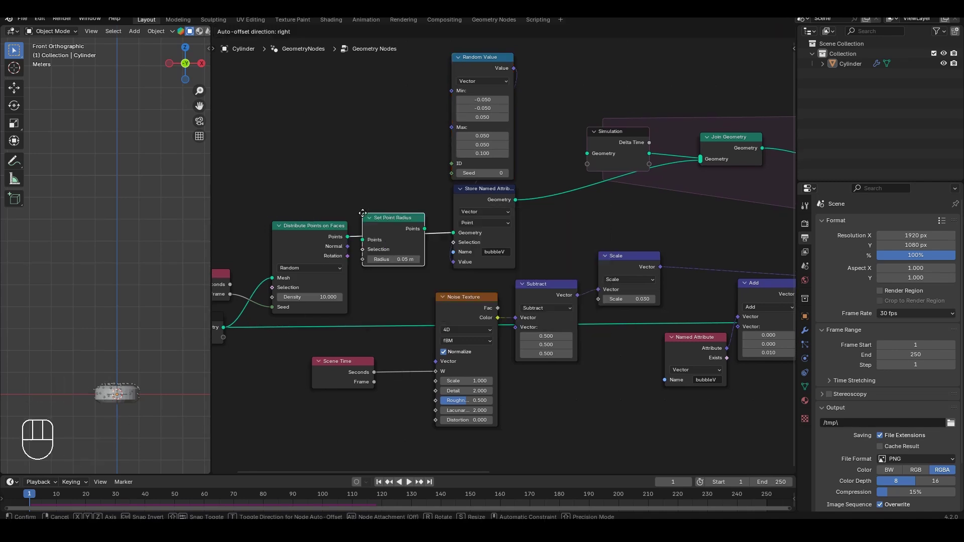
click(368, 205)
Step: Set the new node's point radius to 0.001 m, play the simulation to check the bubbles, and return to frame 1
click(397, 251)
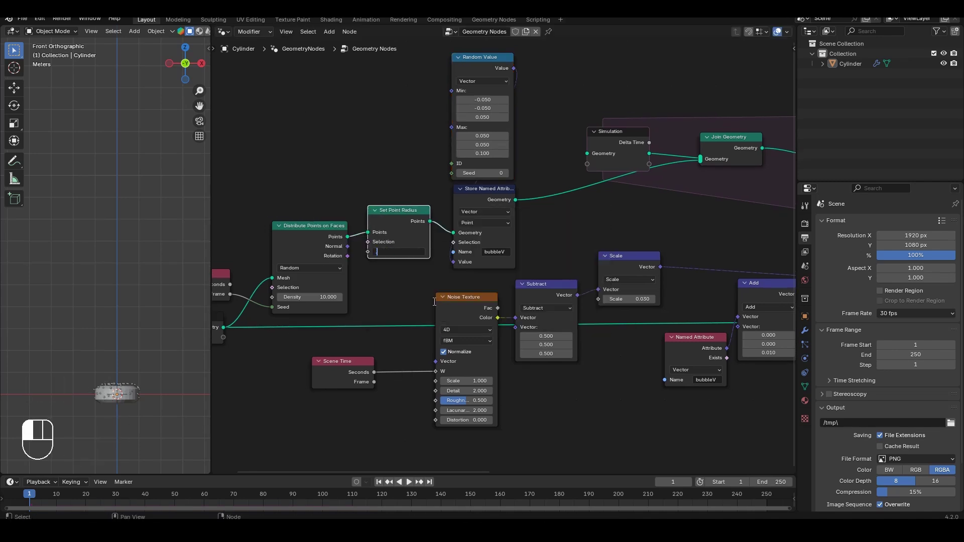
text(.001)
key(Return)
middle_drag(432, 301, 315, 316)
key(space)
scroll(150, 183, up, 5)
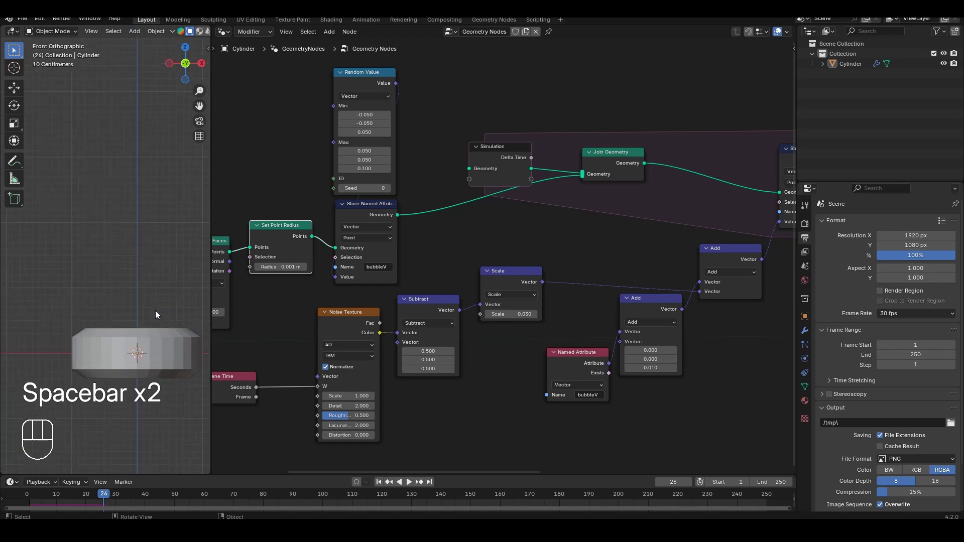
scroll(151, 325, down, 3)
shift+middle_drag(152, 325, 129, 345)
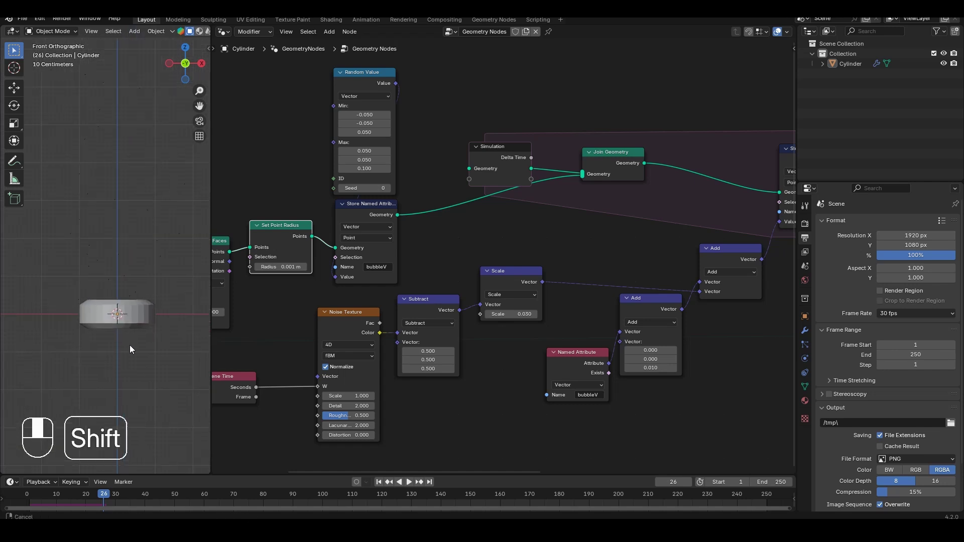
click(378, 482)
Step: Move the simulation output and final nodes further along and insert a Set Point Radius node between Set Position and the simulation output
scroll(433, 302, down, 2)
middle_drag(510, 268, 505, 313)
drag(753, 198, 442, 424)
key(g)
click(626, 420)
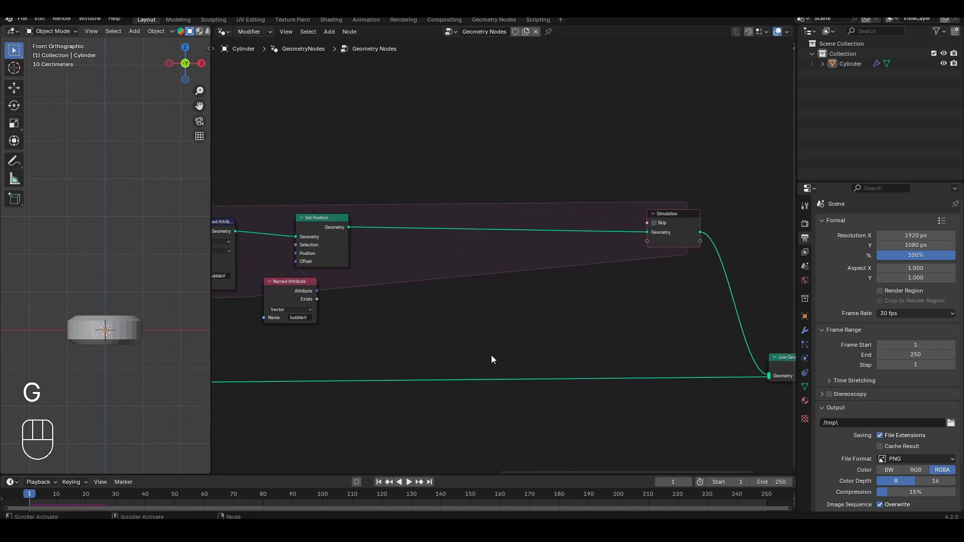
key(shift+a)
mouse_move(491, 355)
text(set poi)
key(Return)
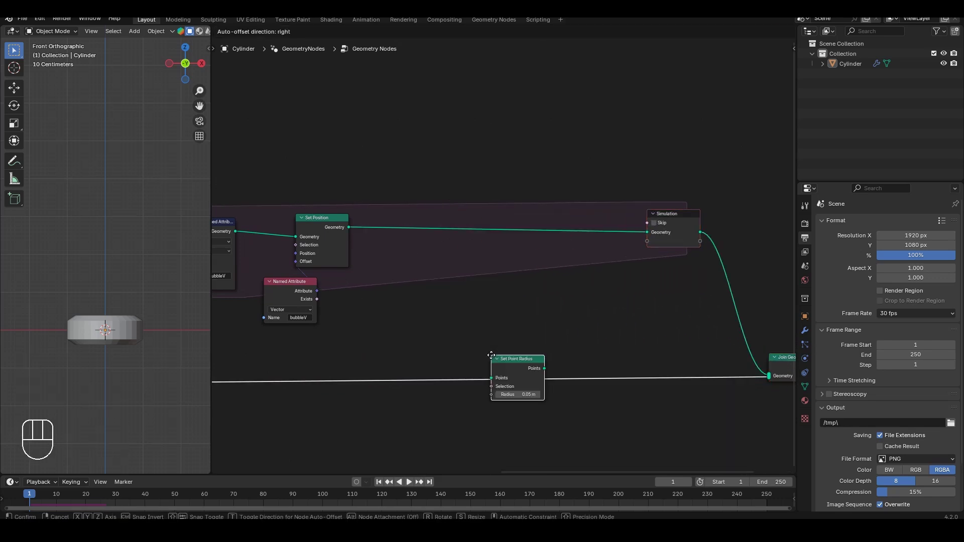
click(522, 297)
Step: Add a Radius node and feed it through a Math Add node into the radius input of the Set Point Radius inside the simulation
key(shift+a)
text(radius)
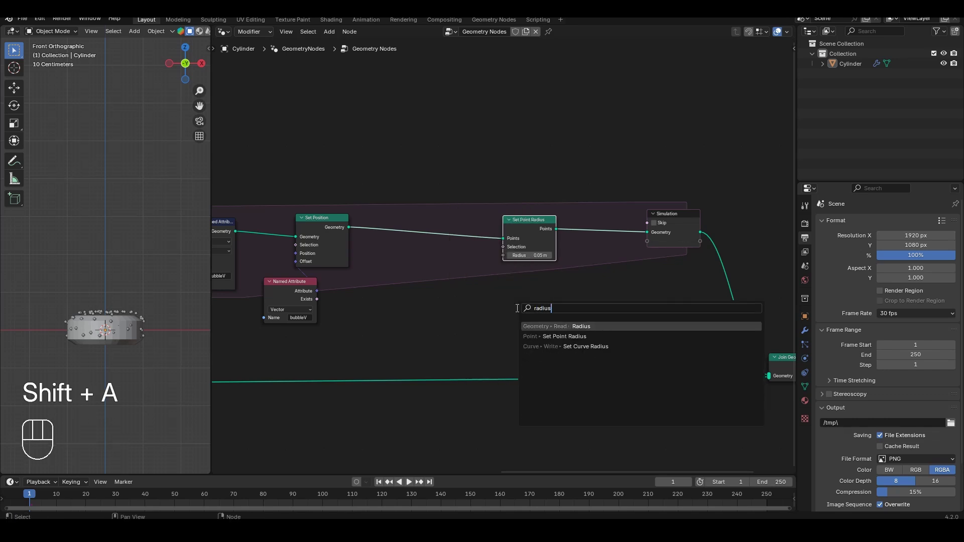
key(Return)
click(414, 269)
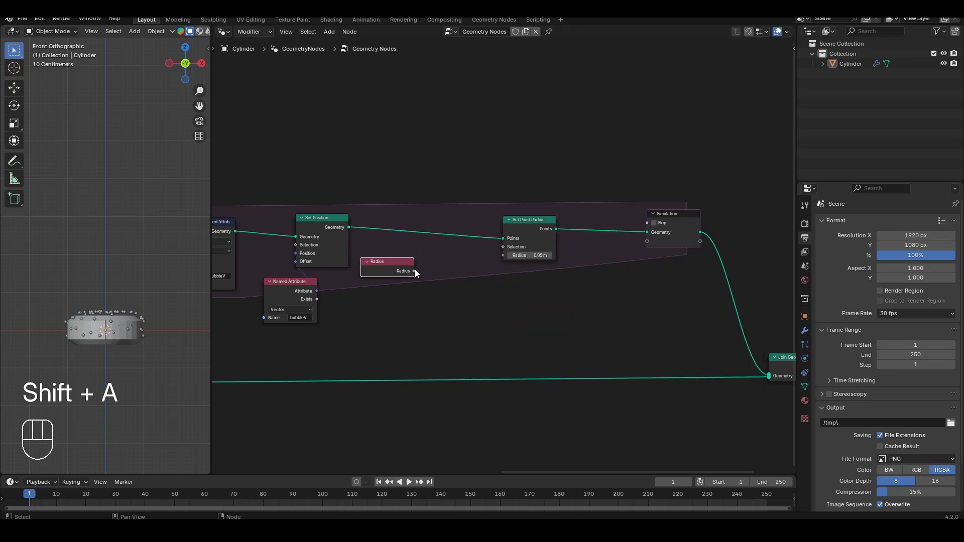
drag(414, 271, 525, 256)
text(add)
key(Return)
click(445, 268)
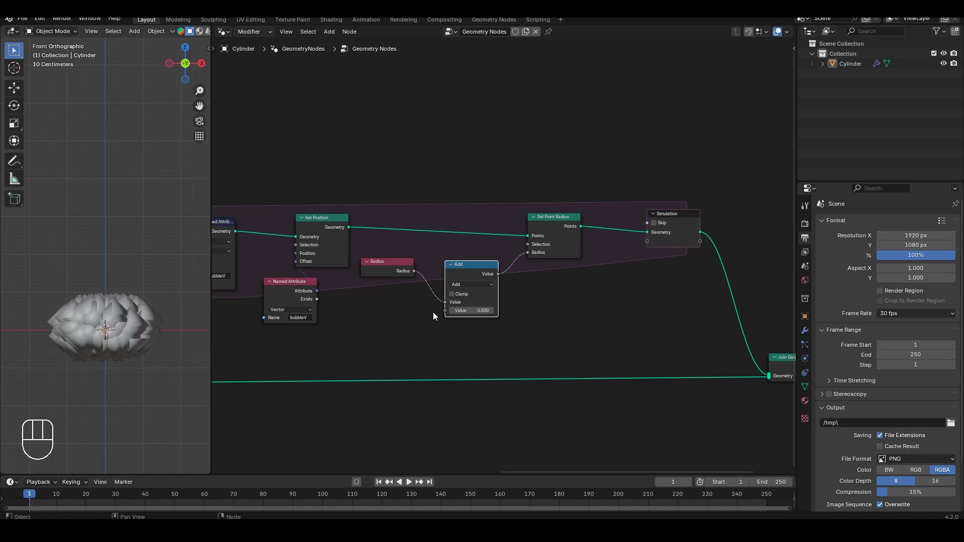
Step: Add a float Random Value node with min 0.001 and max 0.003 and connect it to the Add node's second value
key(shift+a)
text(random)
key(Return)
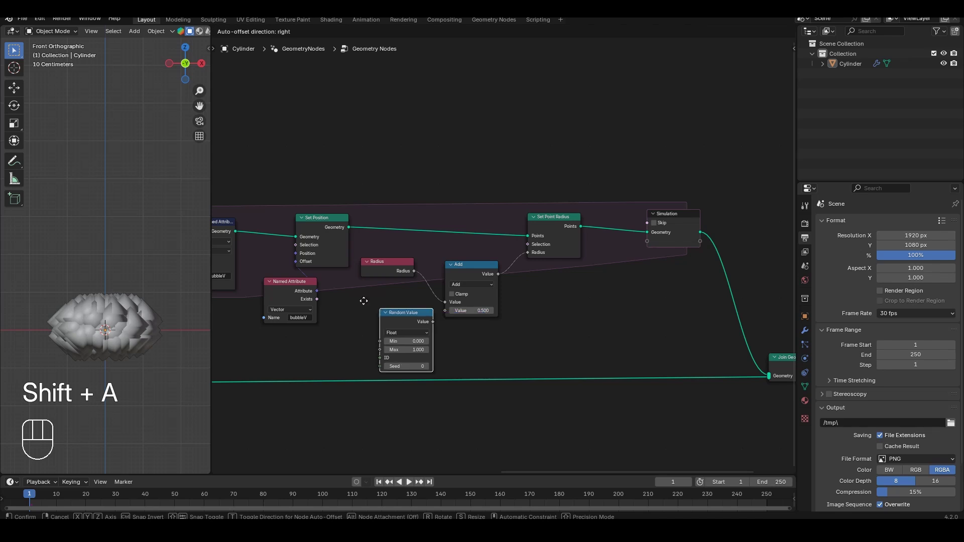
click(363, 302)
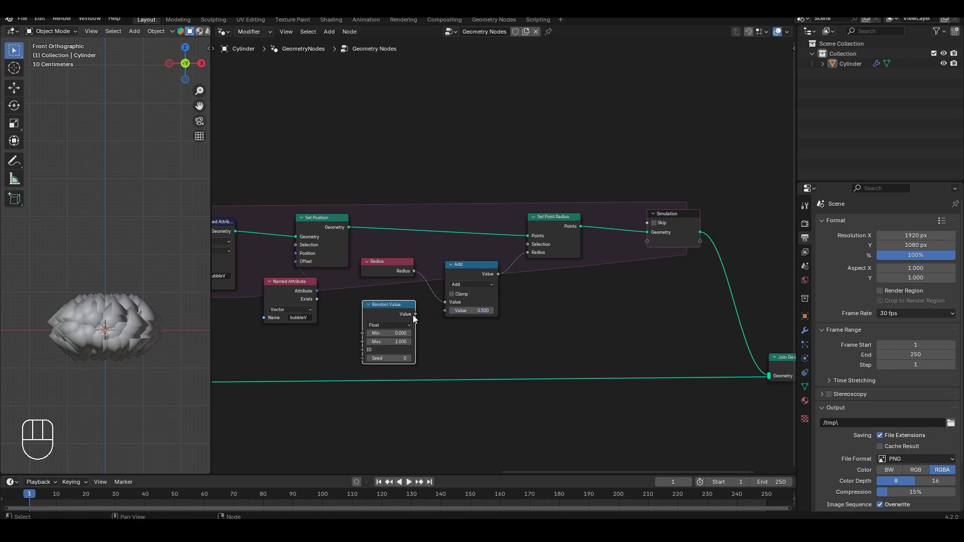
drag(414, 313, 445, 310)
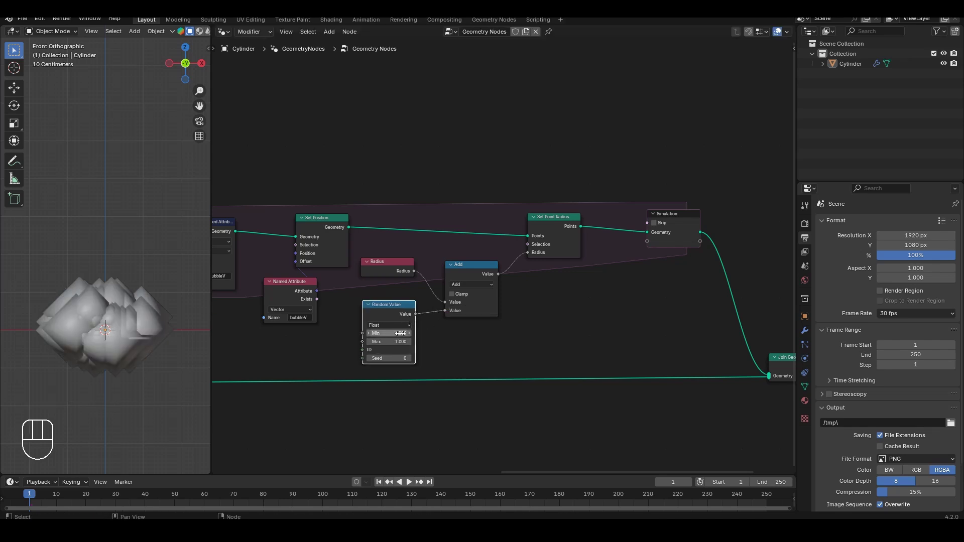
click(400, 332)
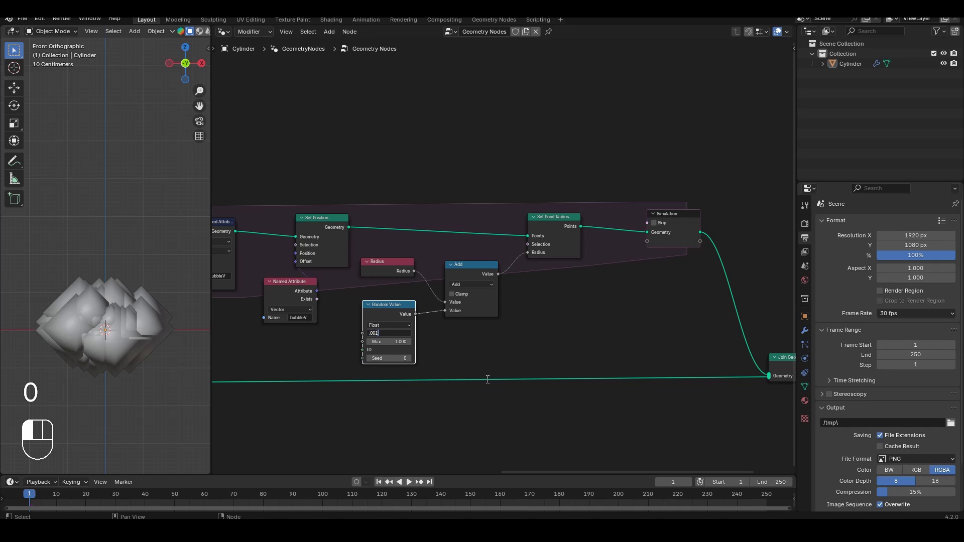
text(.001)
key(Tab)
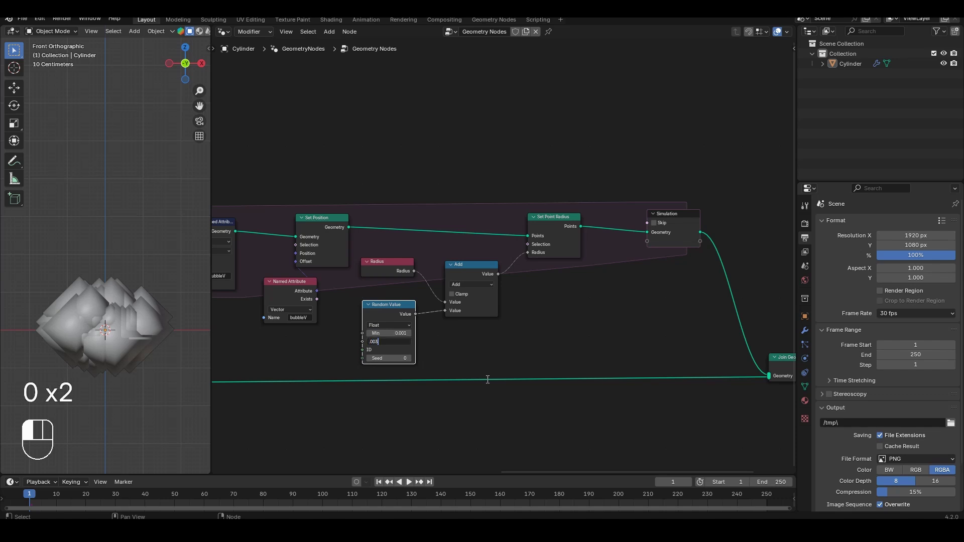
key(Return)
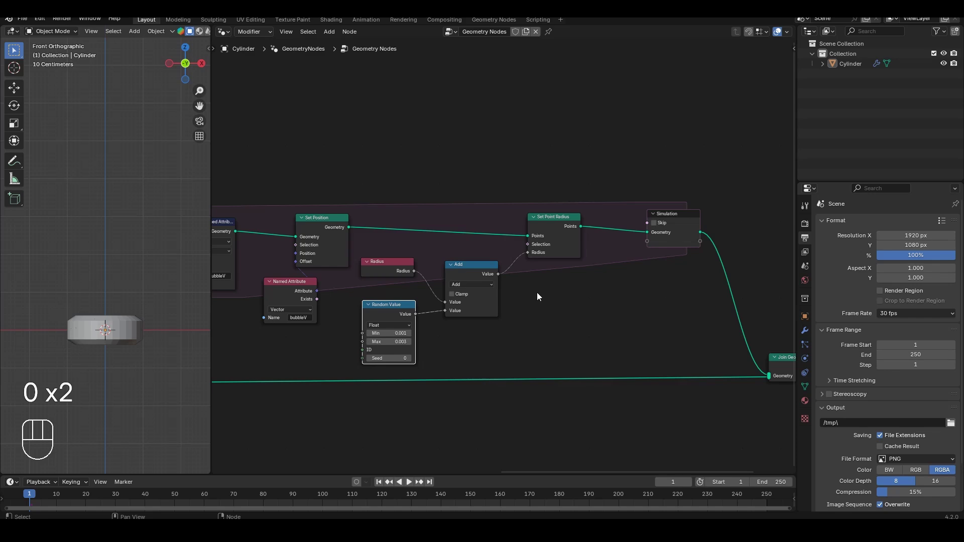
Step: Play the simulation and examine how the bubbles grow as they rise, in perspective and front view
key(space)
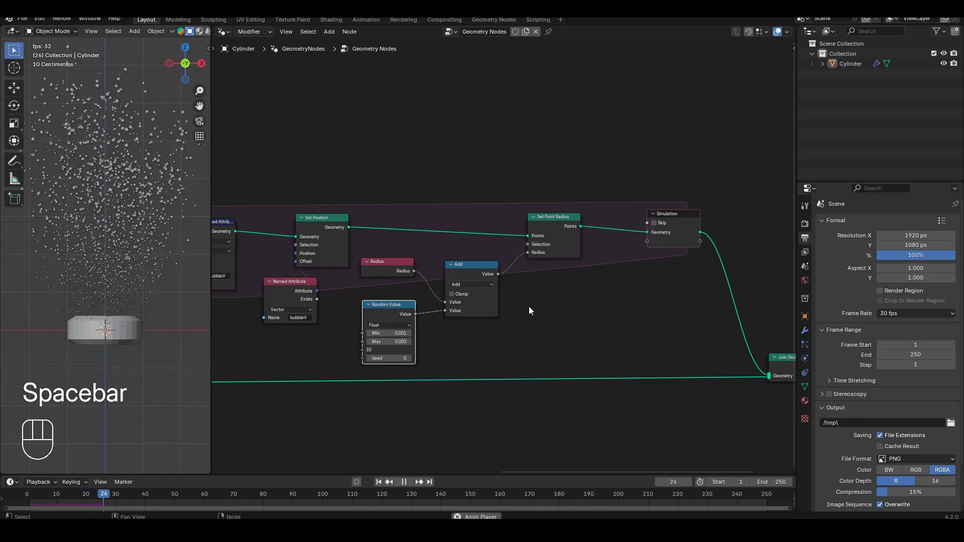
key(space)
shift+middle_drag(125, 268, 129, 317)
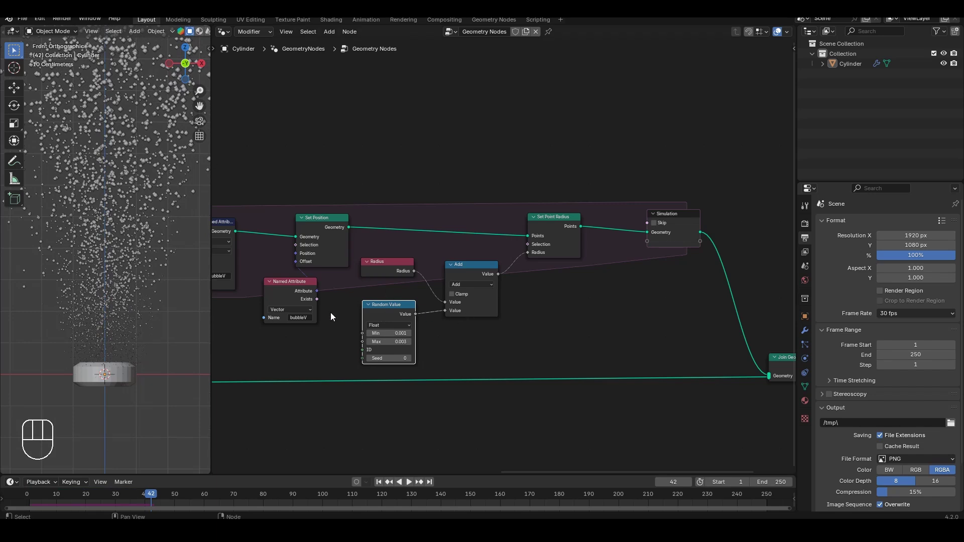
key(space)
middle_drag(162, 295, 124, 288)
scroll(107, 321, down, 5)
key(space)
key(KP_1)
scroll(120, 311, up, 3)
Step: Move the simulation output and final nodes further along and insert a Delete Geometry node after the simulation's Set Point Radius
middle_drag(601, 309, 486, 298)
drag(748, 199, 529, 409)
key(g)
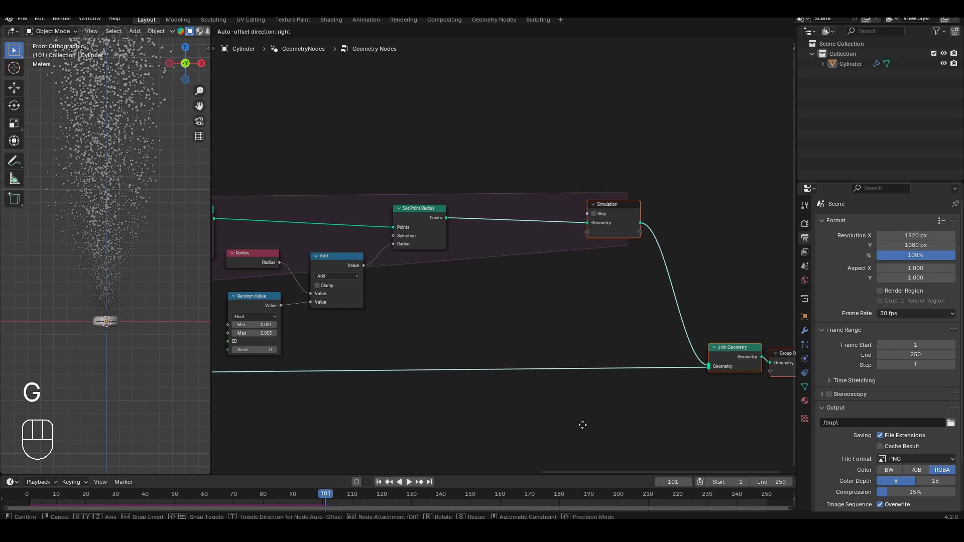
click(493, 370)
key(shift+a)
text(delet)
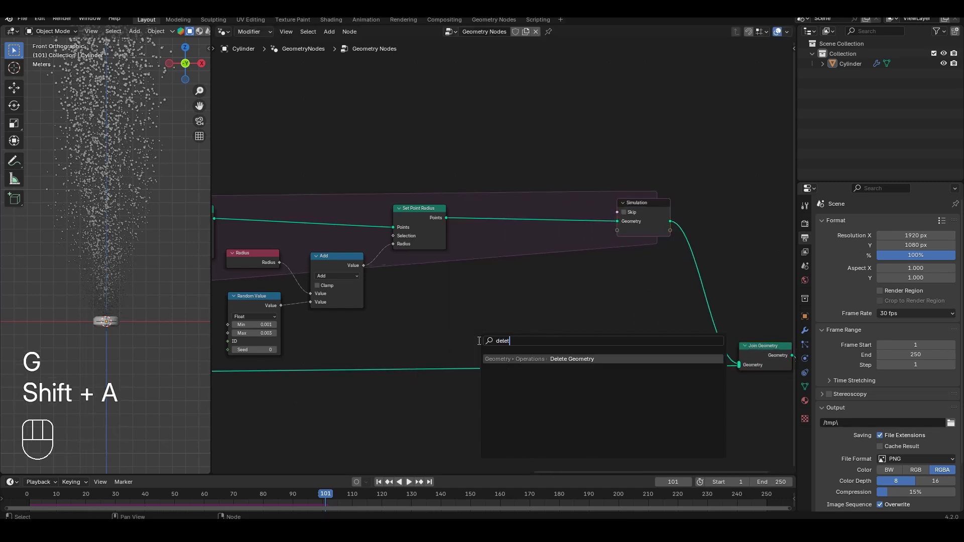
key(Return)
click(486, 200)
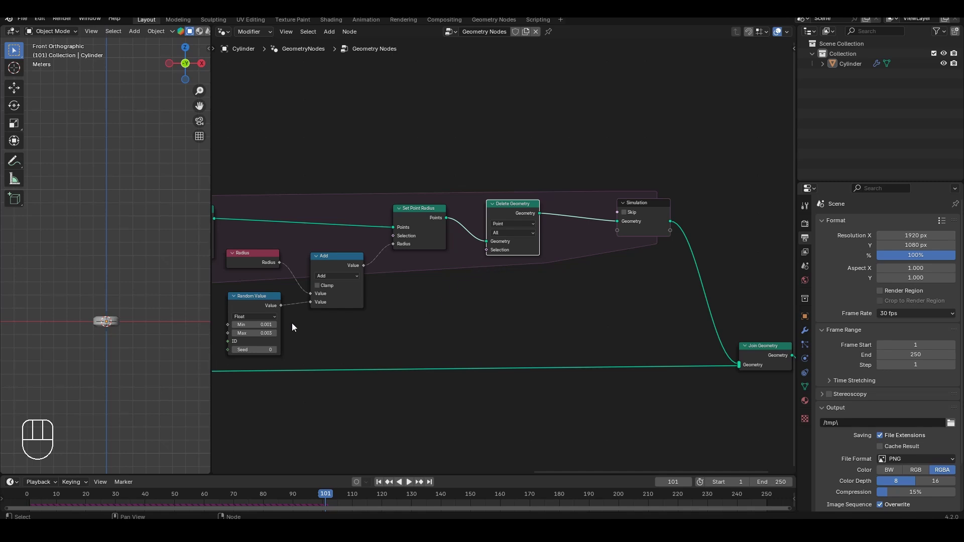
Step: Route the Add node's radius value through a Greater Than compare node into the Delete Geometry selection
drag(363, 265, 407, 304)
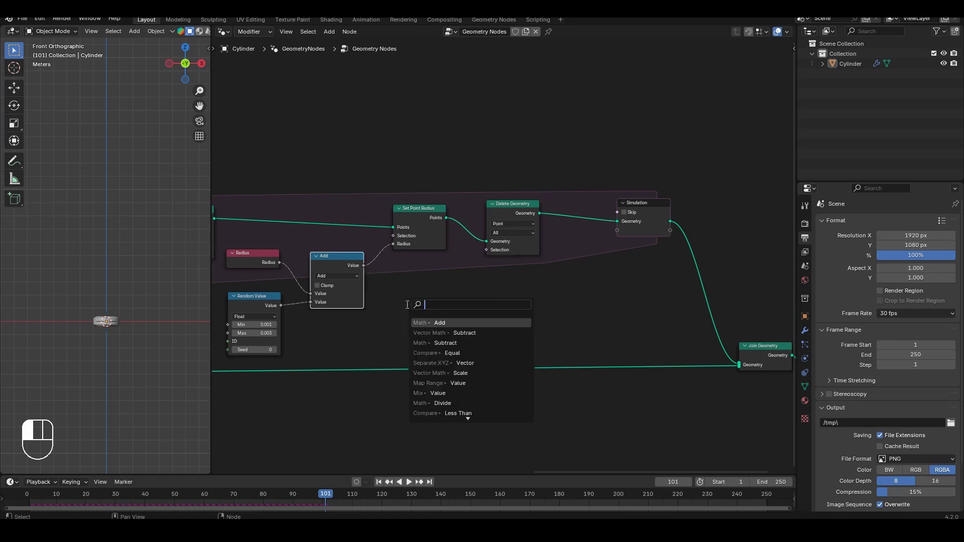
text(greater)
key(Return)
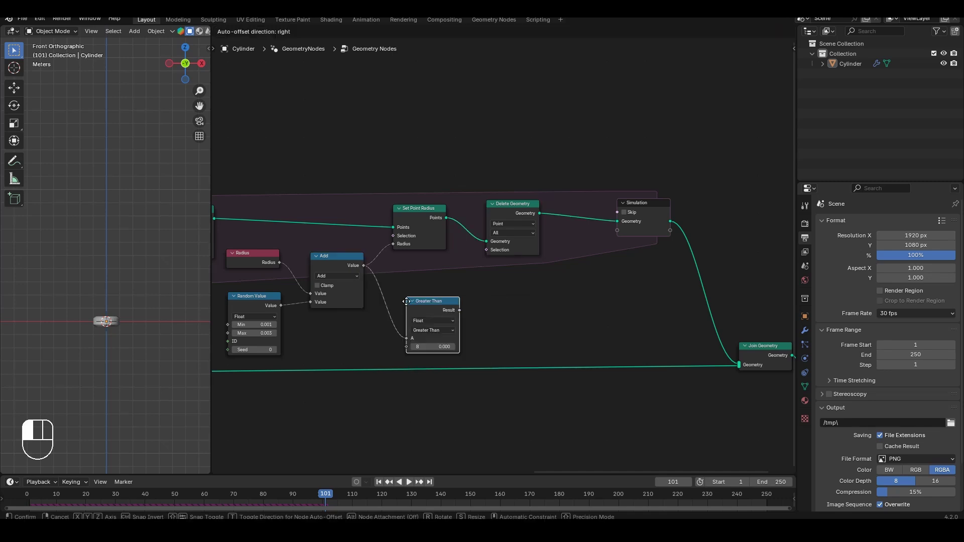
click(412, 267)
drag(464, 276, 487, 257)
Step: Shift the radius and deletion nodes up, then add a float Random Value node and connect it to the Greater Than node's B input
drag(683, 166, 337, 295)
key(g)
click(346, 259)
key(shift+a)
text(random)
key(Return)
click(344, 282)
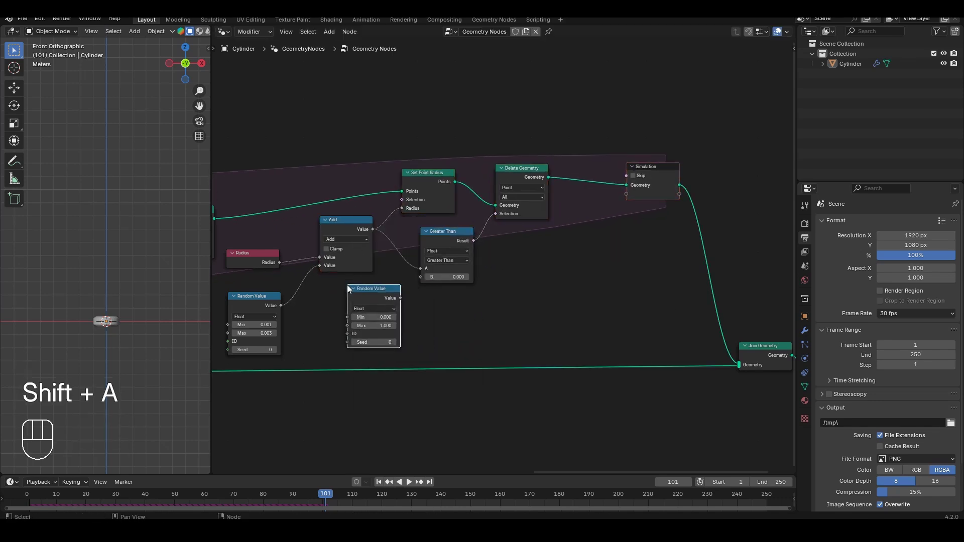
drag(401, 298, 421, 276)
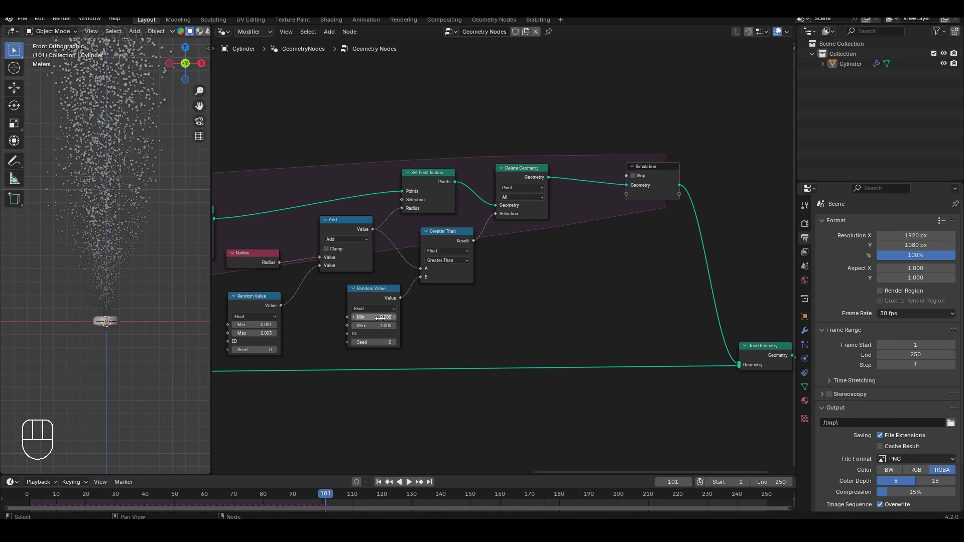
Step: Set the deletion threshold's Random Value to min 0.05 and max 0.08
key(Tab)
text(.08)
key(Return)
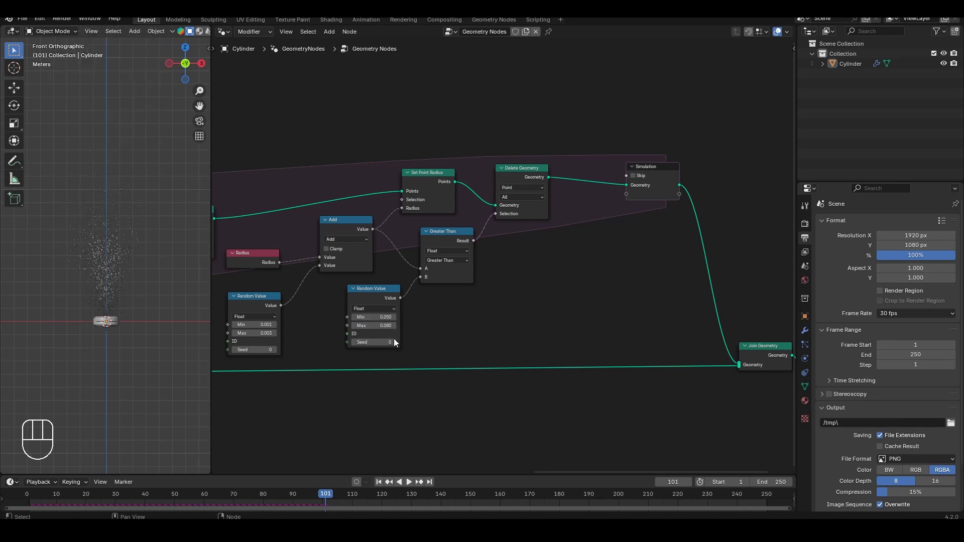
scroll(111, 298, up, 3)
shift+scroll(113, 317, up, 2)
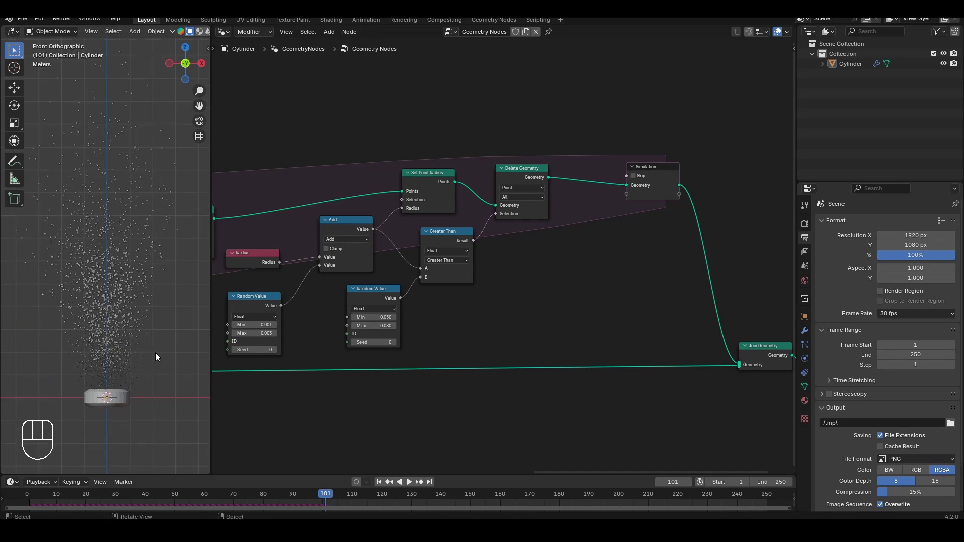
Step: Play the simulation from the first frame and examine where bubbles disappear, in perspective and front view
click(378, 482)
key(space)
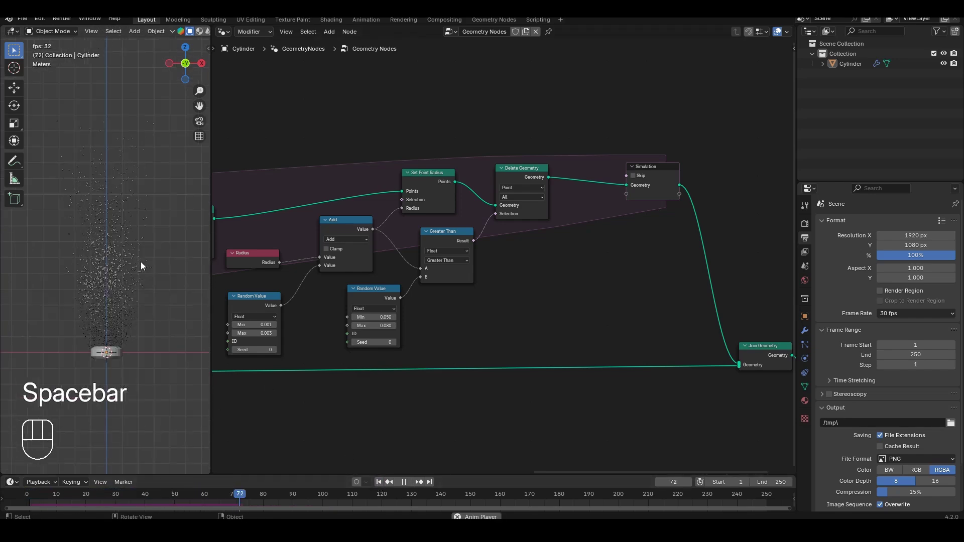
key(space)
mouse_move(143, 229)
middle_down()
mouse_move(149, 252)
mouse_move(145, 237)
middle_up()
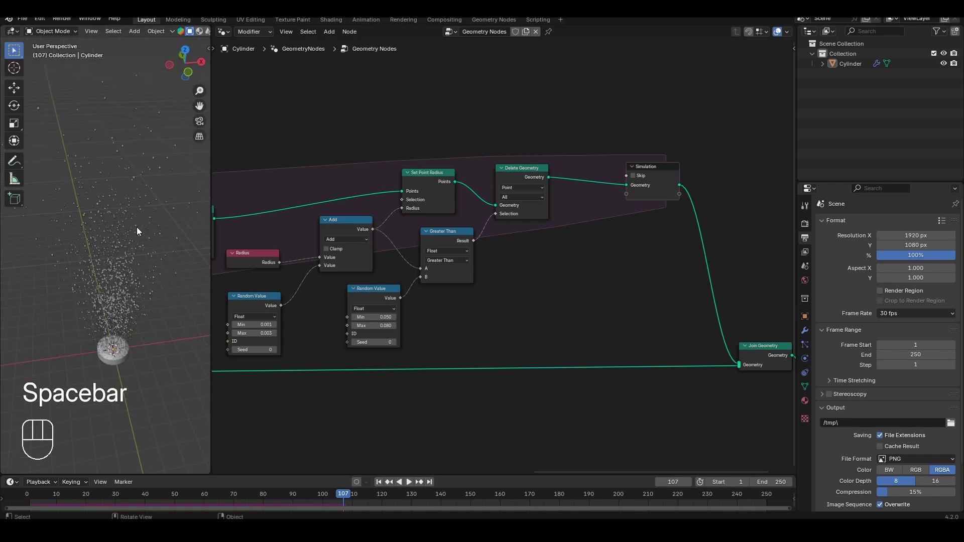
key(KP_1)
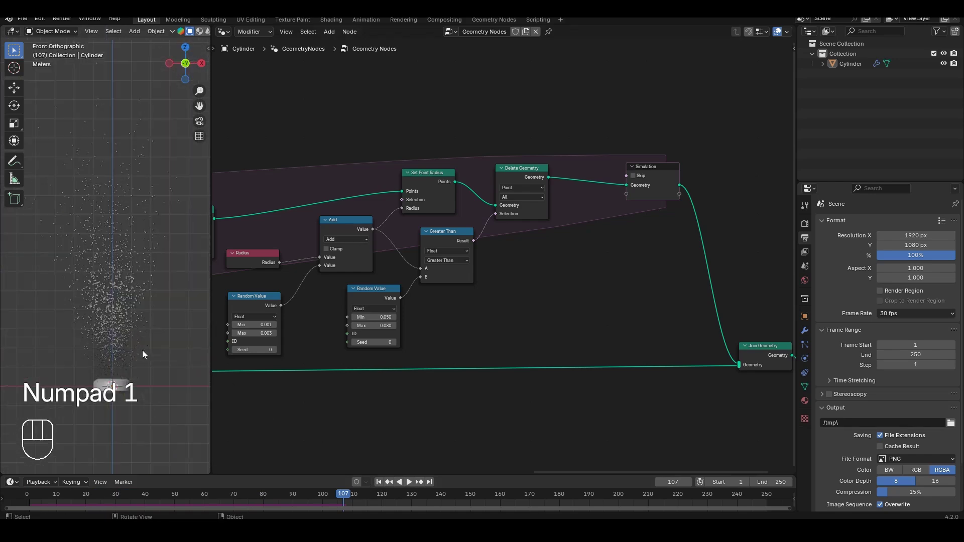
key(space)
key(space)
key(space)
key(space)
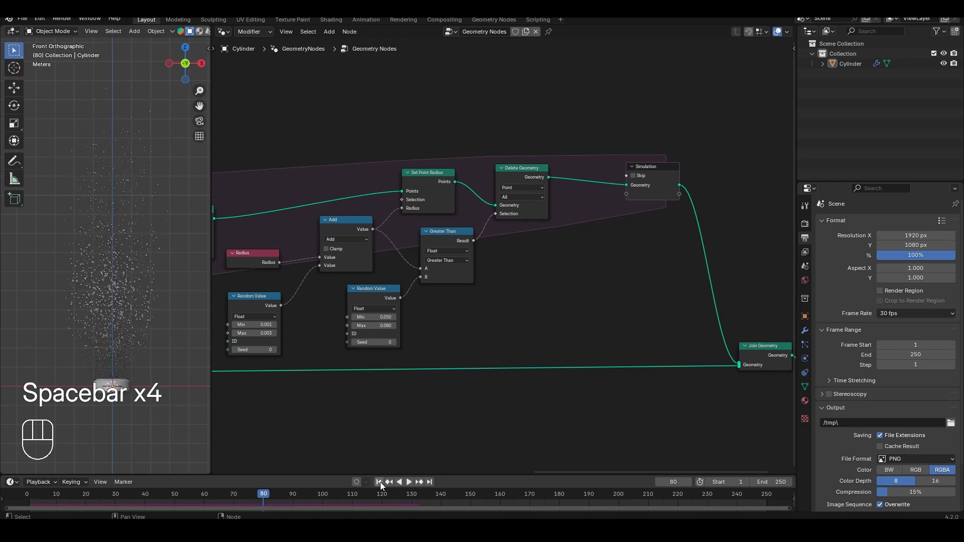
Step: Set the deletion threshold's Random Value to min 0.08 and max 0.1, and replay the simulation from the first frame
key(shift+Tab)
text(.08)
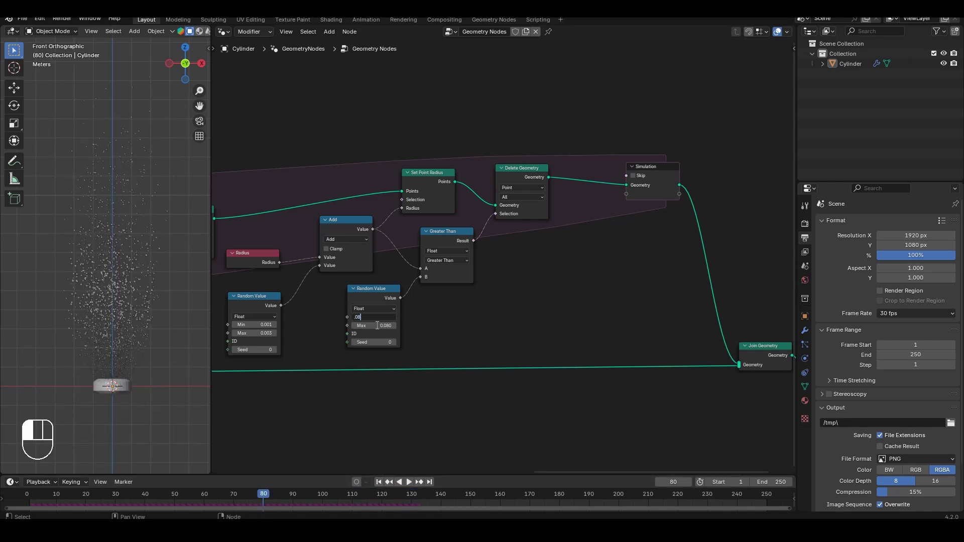
key(Tab)
text(.1)
key(Return)
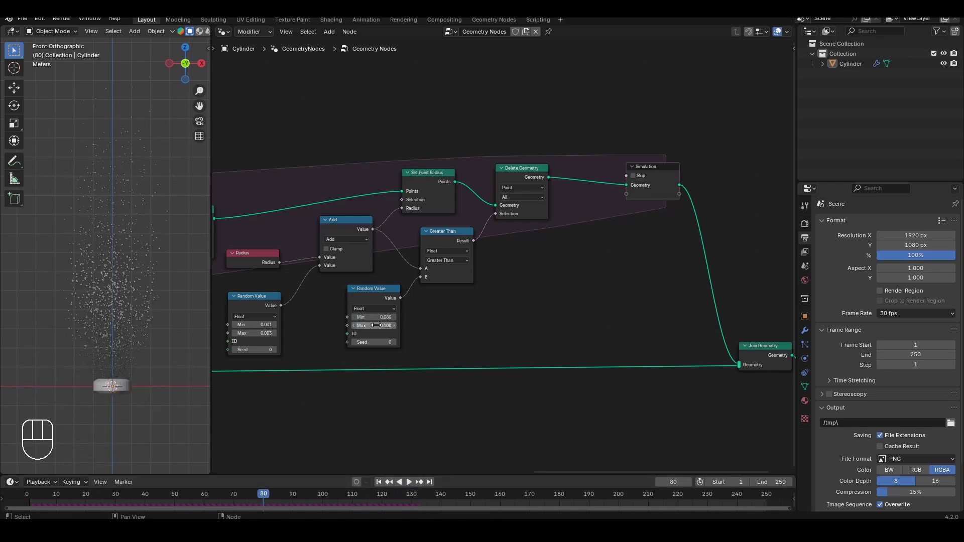
click(379, 482)
key(space)
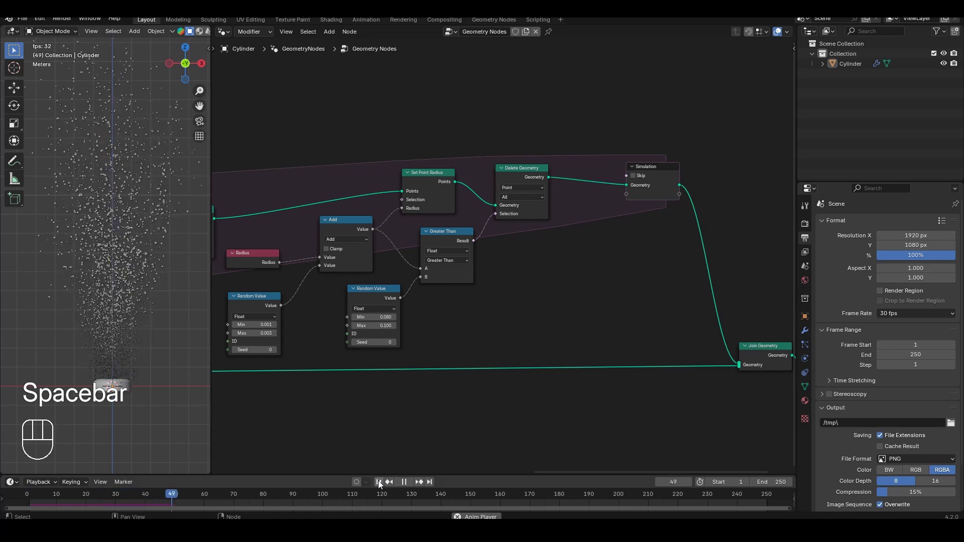
key(space)
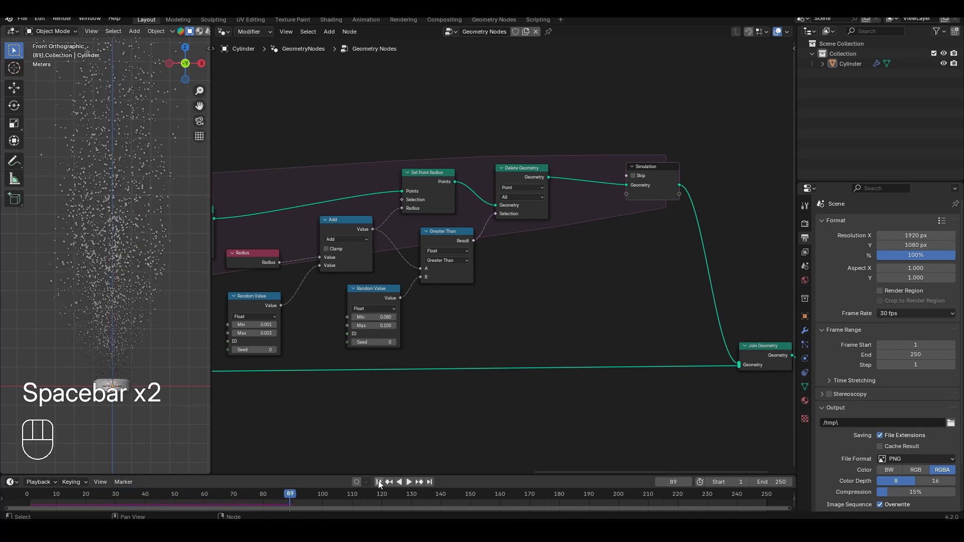
Step: Set the Distribute Points on Faces density to 50 and play the simulation from the first frame
click(379, 483)
middle_drag(309, 377, 594, 329)
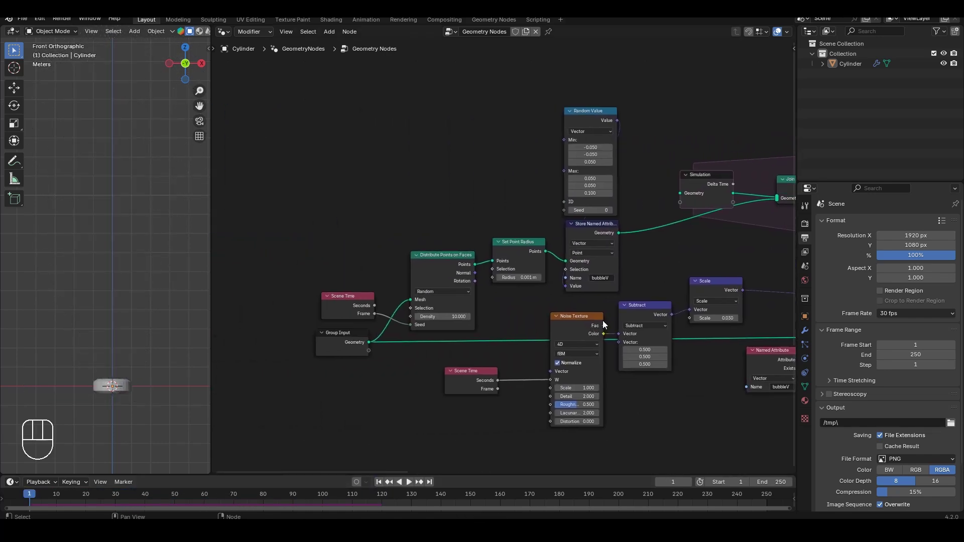
text(50)
key(Return)
scroll(446, 316, up, 1)
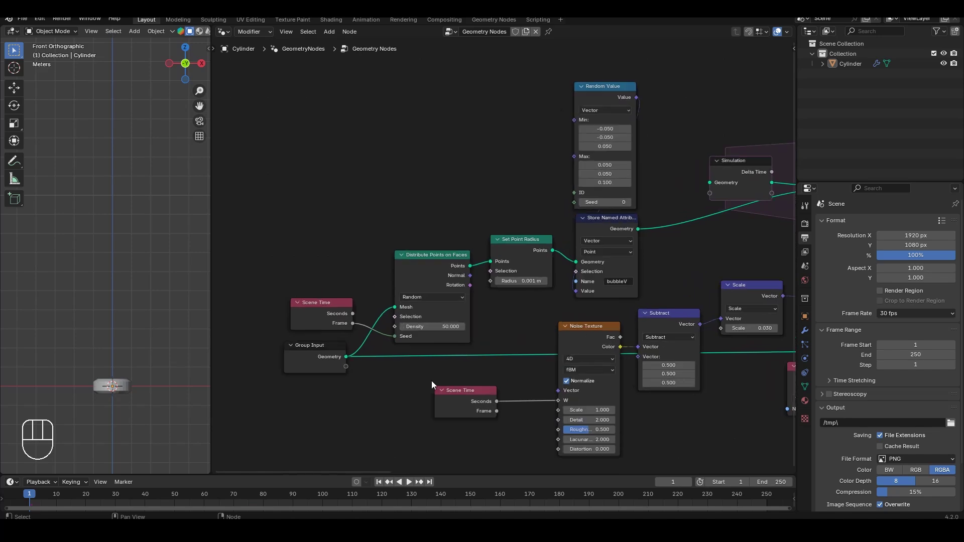
key(space)
key(space)
key(space)
key(space)
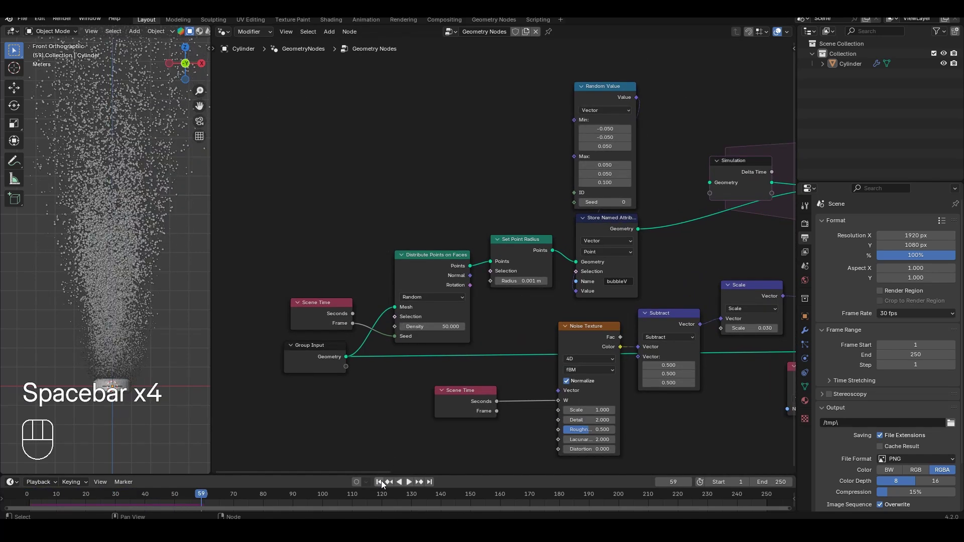
key(space)
key(space)
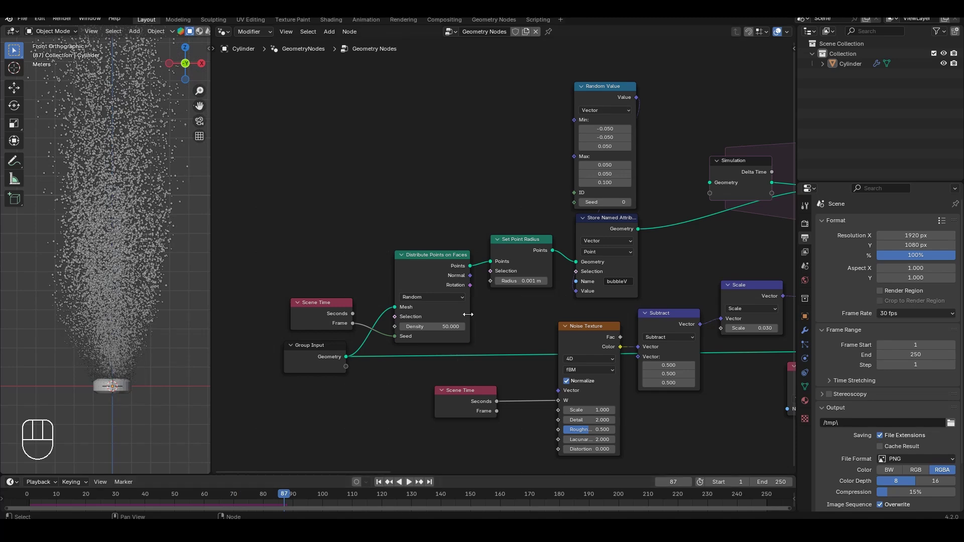
Step: Reduce the Distribute Points on Faces density to 20 and replay the simulation from the first frame
click(443, 328)
text(20)
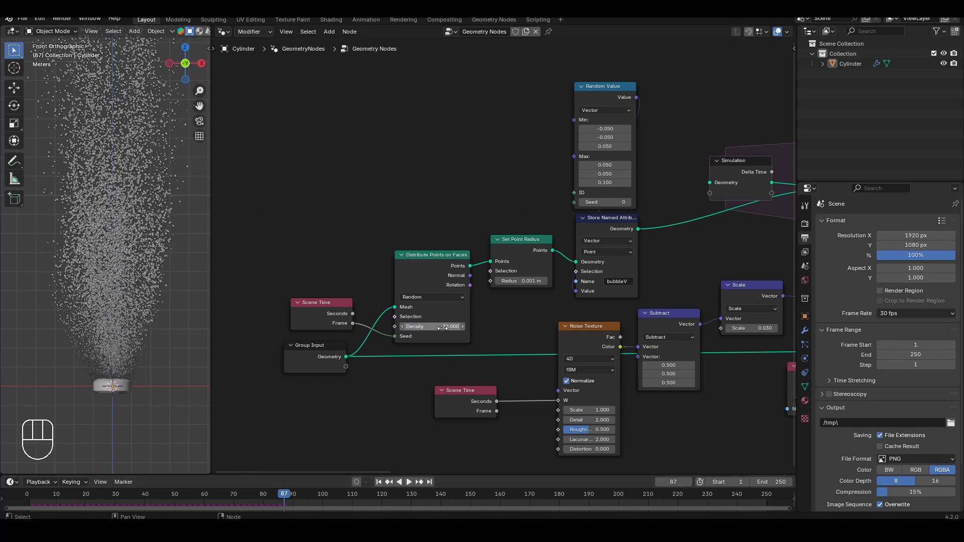
key(Return)
click(379, 482)
key(space)
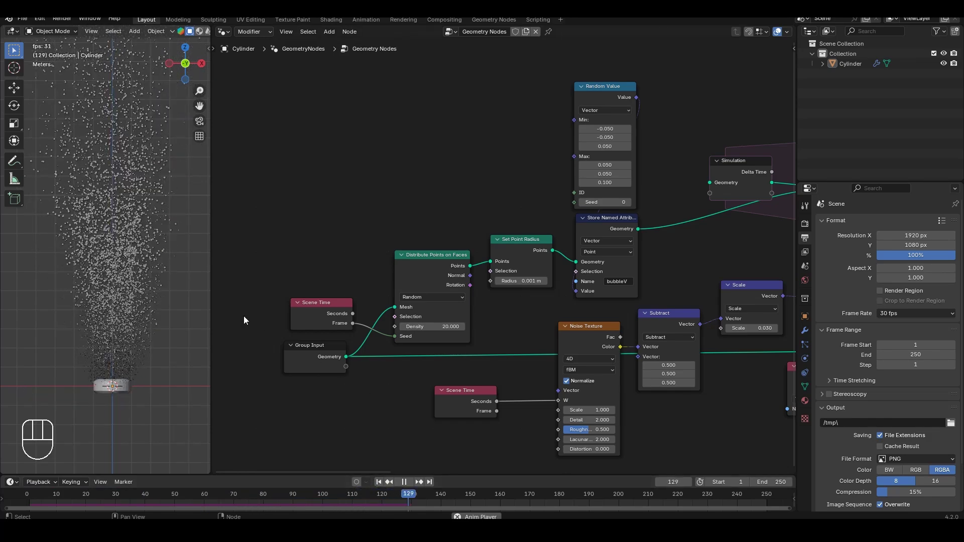
key(space)
scroll(486, 291, down, 3)
middle_drag(486, 291, 281, 289)
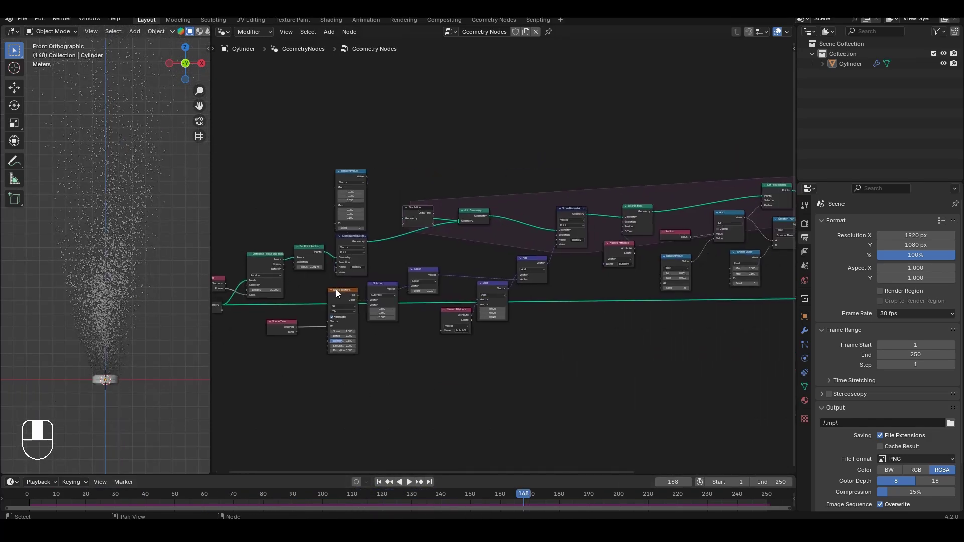
Step: Move all the bubble simulation nodes, leaving out Group Input, Join Geometry and Group Output, above the main geometry link
middle_drag(446, 296, 311, 303)
scroll(371, 294, down, 4)
middle_drag(228, 230, 312, 237)
scroll(311, 236, down, 3)
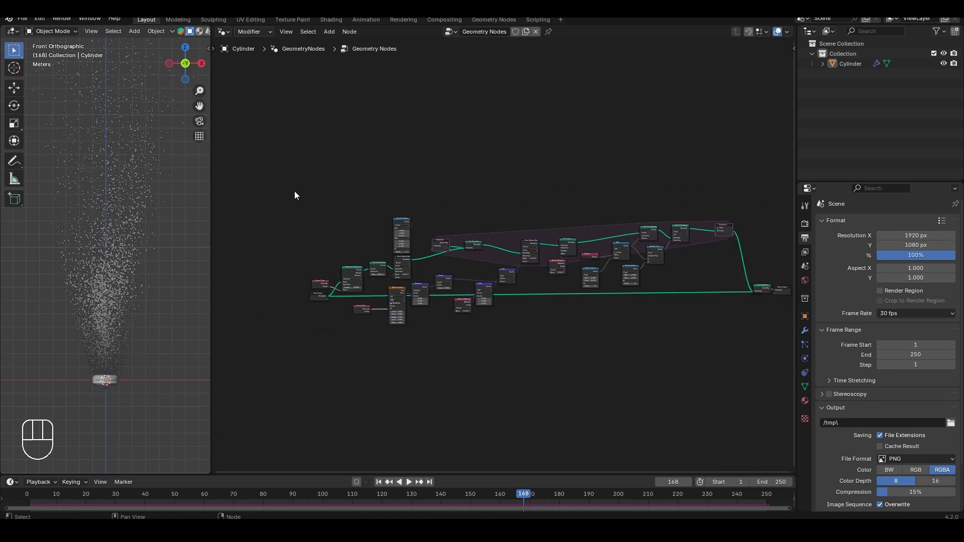
drag(294, 191, 765, 301)
shift+click(318, 294)
key(g)
click(318, 295)
key(g)
key(g)
middle_drag(516, 311, 507, 354)
click(497, 354)
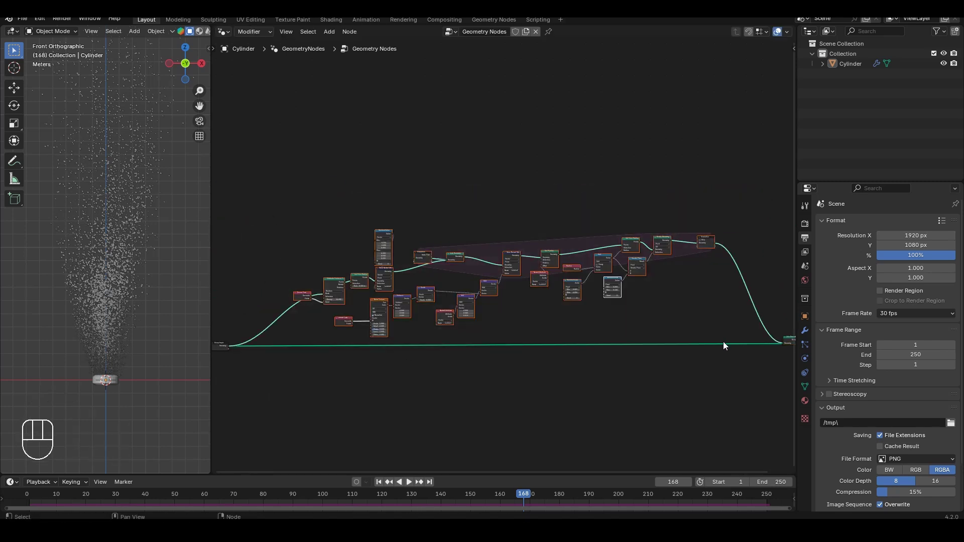
Step: Join the selected nodes in a frame labelled "Bubble" and move the frame further above the main geometry link
key(ctrl+j)
key(F2)
text(Bubble)
key(Return)
scroll(515, 241, down, 1)
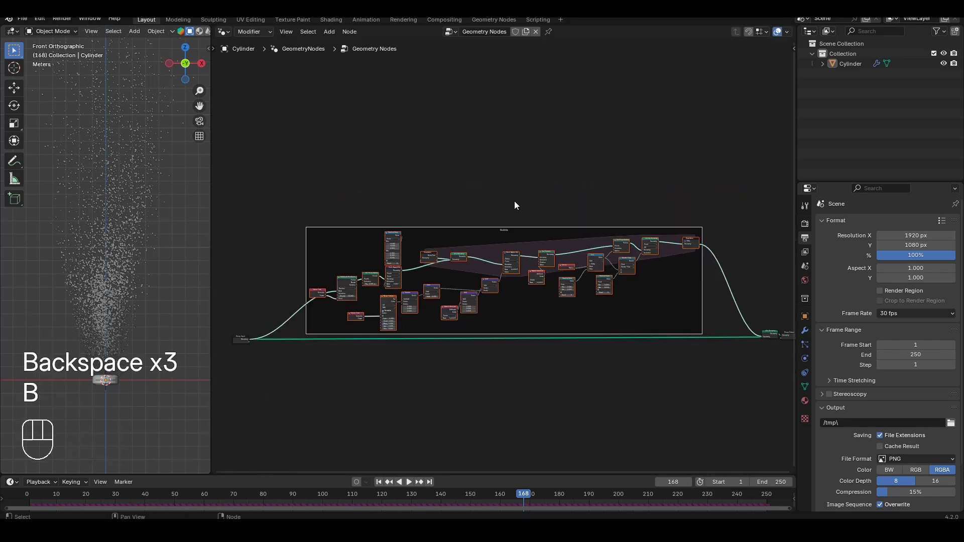
key(g)
click(410, 305)
Step: Return the animation to the first frame and get a close front view of the cylinder
click(379, 482)
scroll(111, 251, up, 9)
shift+middle_drag(116, 389, 109, 247)
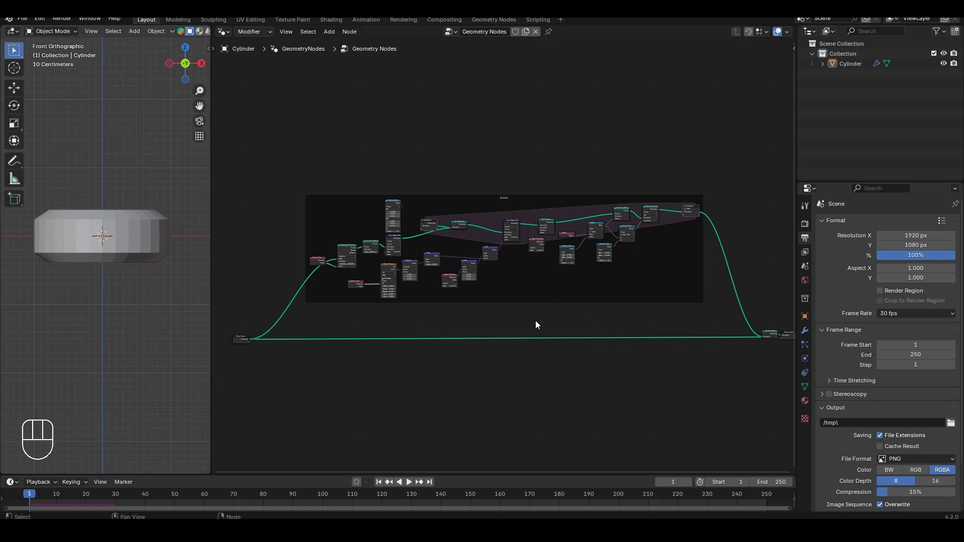
Step: Add one reroute across both Geometry links leaving Group Input, and move Group Input further away from it
scroll(291, 333, up, 5)
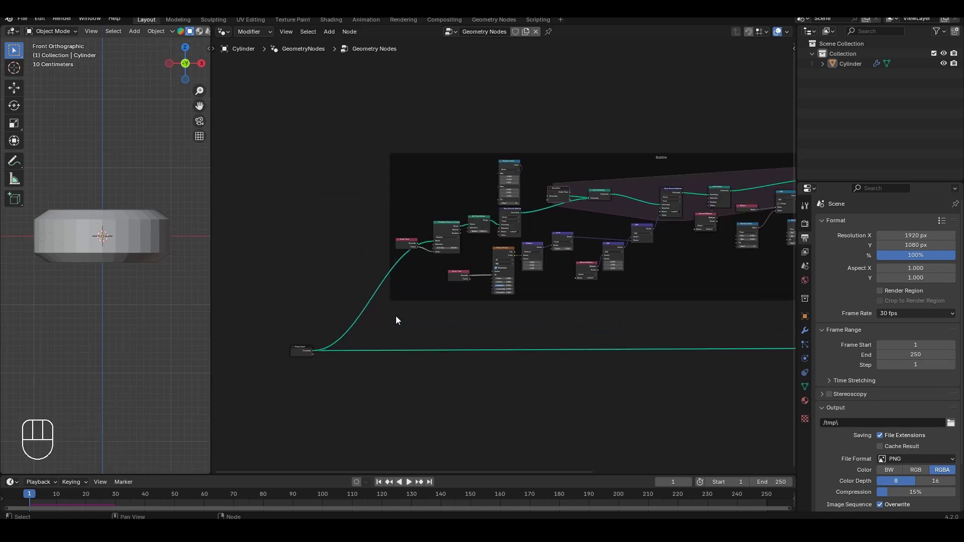
middle_drag(375, 324, 633, 244)
scroll(501, 301, up, 3)
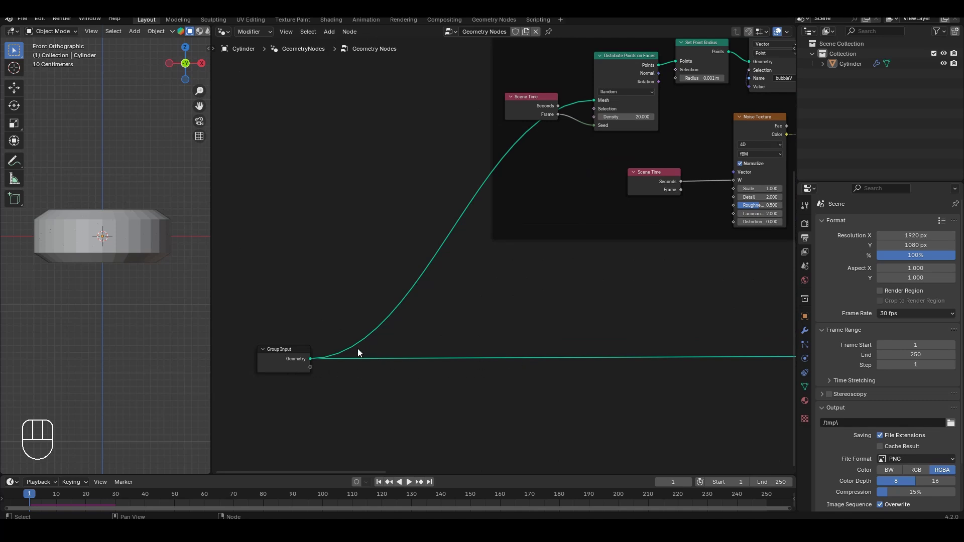
shift+right_drag(344, 329, 344, 418)
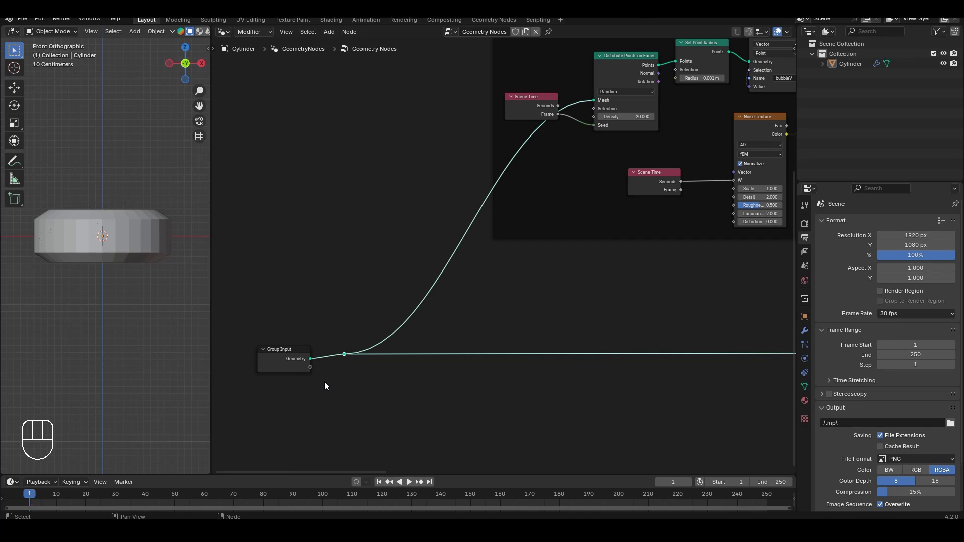
click(295, 366)
key(g)
click(241, 391)
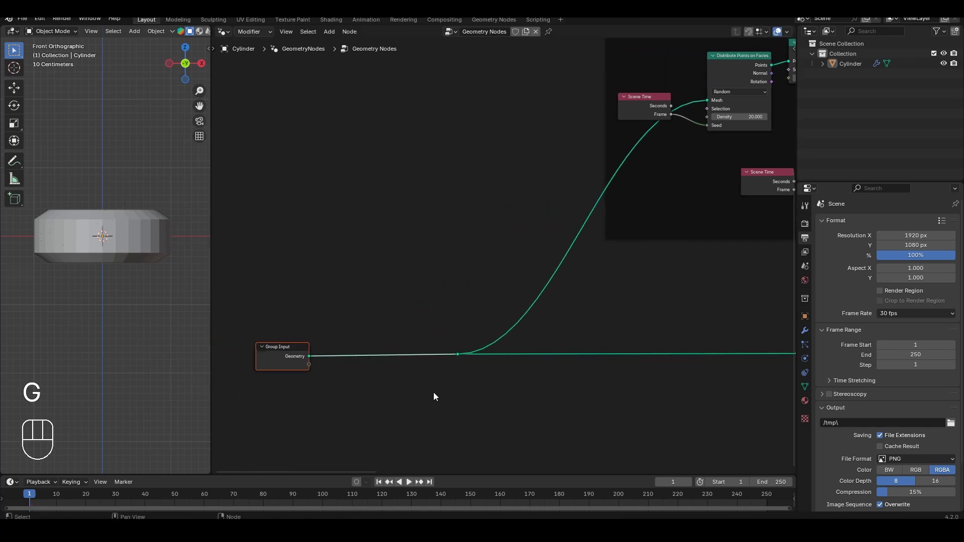
Step: Add a Distribute Points on Faces node below the Bubble frame, with its Mesh input fed from the reroute
middle_drag(442, 386, 313, 345)
scroll(604, 316, down, 4)
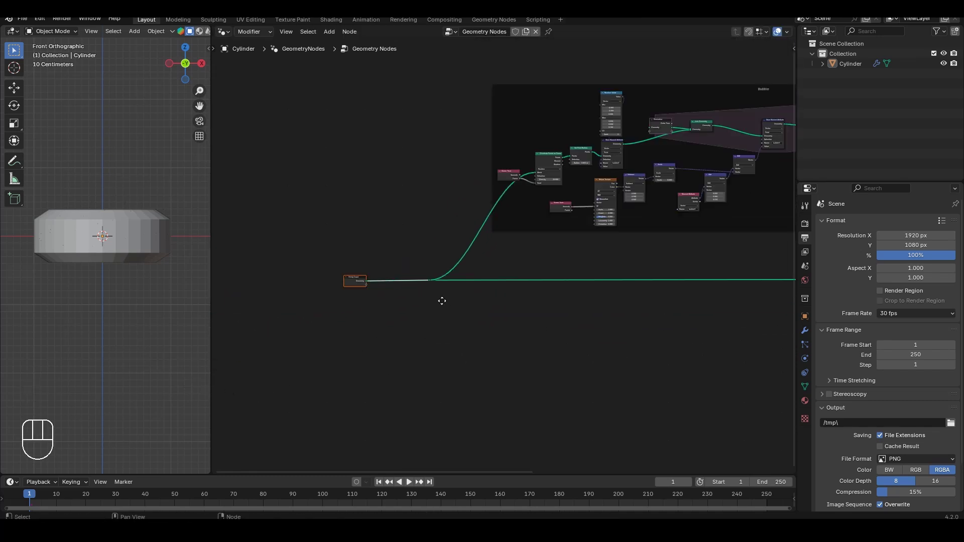
middle_drag(442, 301, 395, 301)
scroll(420, 300, up, 7)
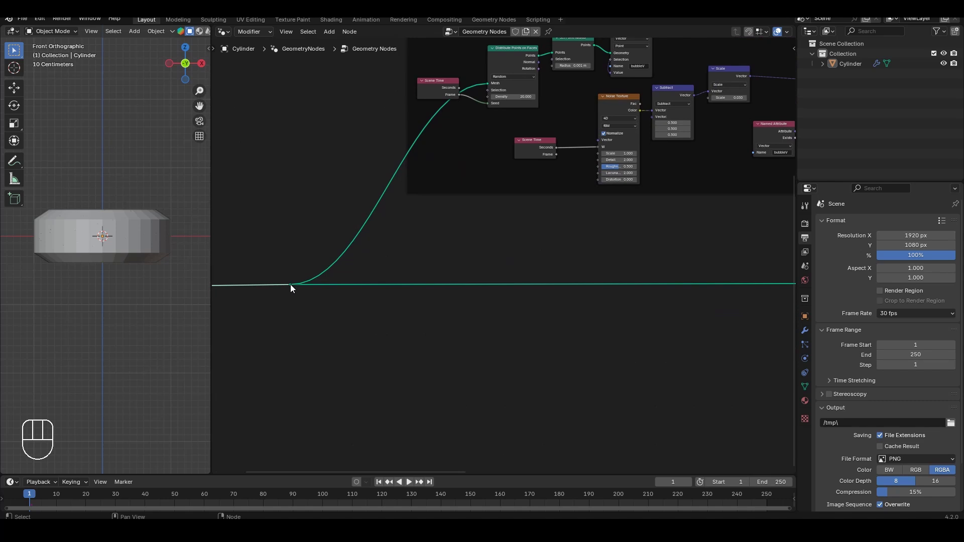
drag(291, 284, 452, 389)
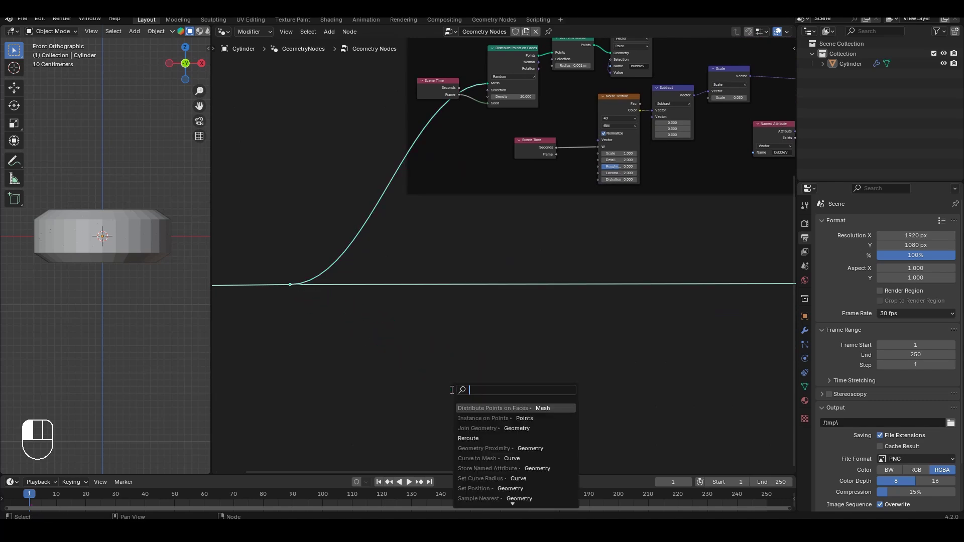
text(distri)
key(Return)
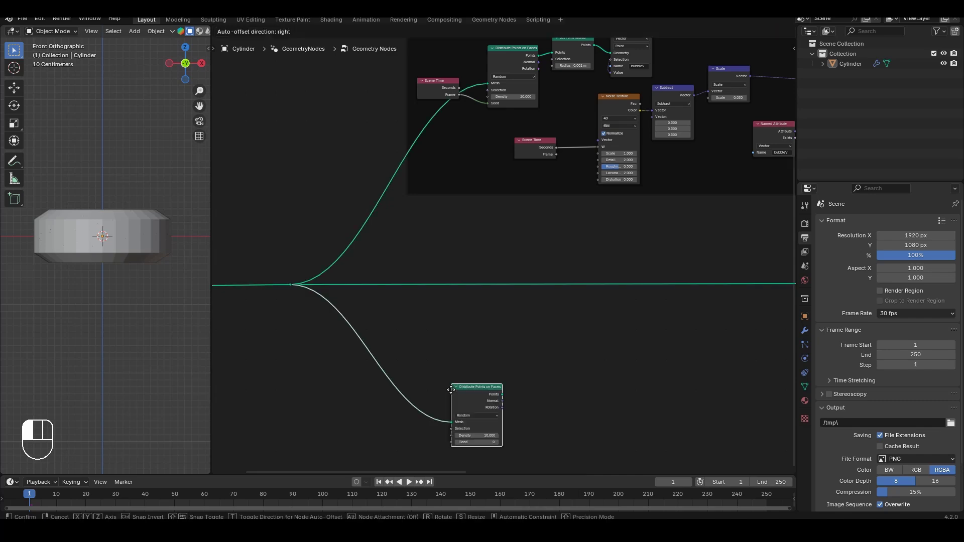
click(507, 378)
scroll(518, 333, down, 3)
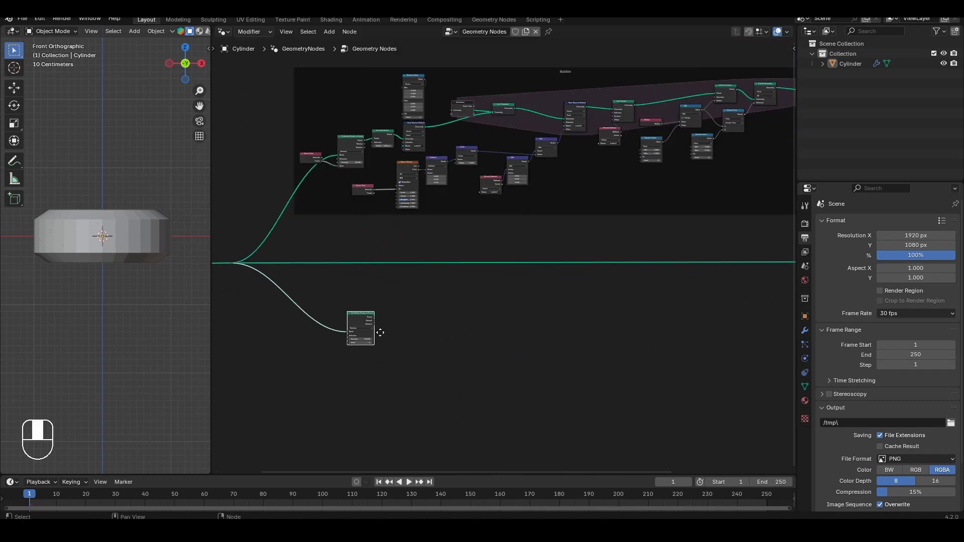
Step: Connect the new Distribute Points on Faces node's Points output to the Join Geometry node
scroll(502, 352, up, 5)
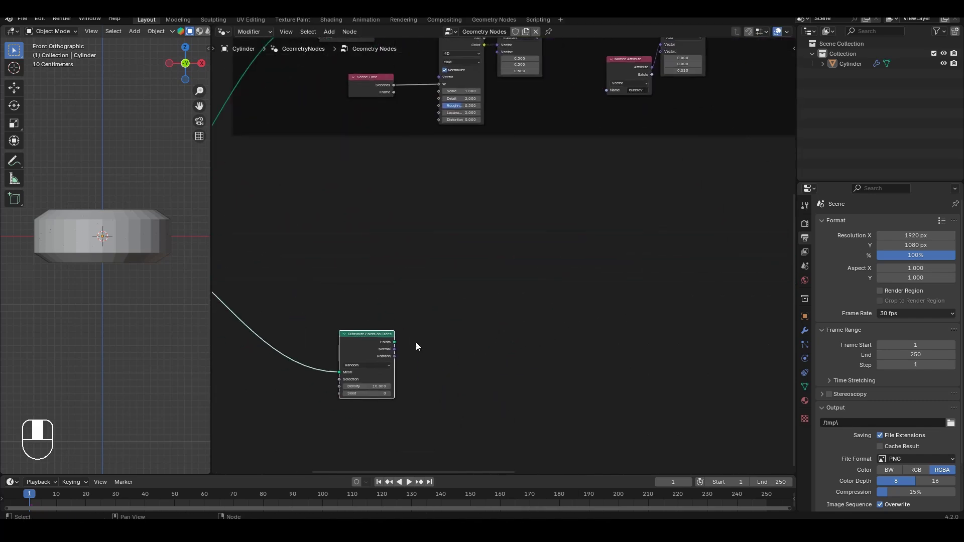
drag(395, 342, 732, 325)
drag(900, 329, 688, 231)
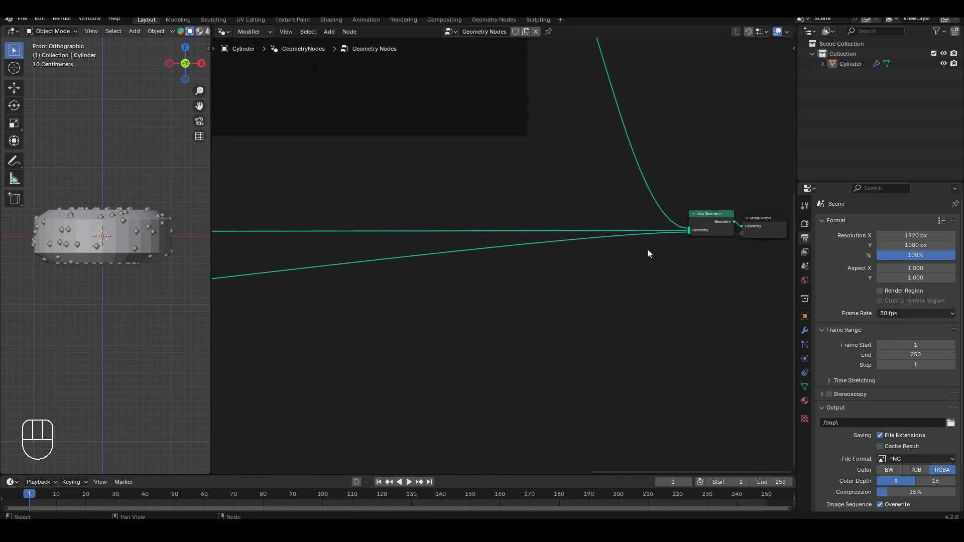
middle_drag(283, 321, 566, 268)
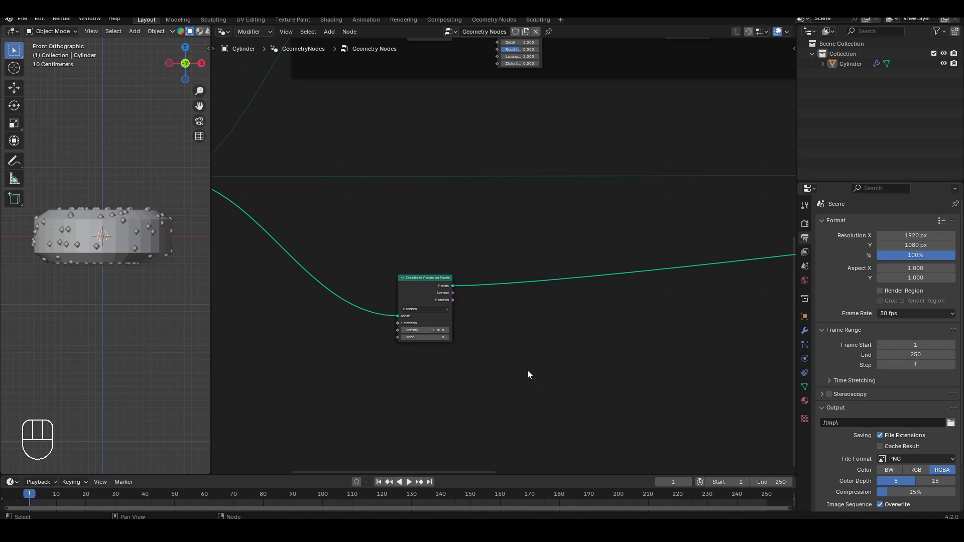
Step: Insert a Set Point Radius node on the link after the new Distribute Points on Faces node
middle_drag(516, 366, 478, 366)
key(shift+a)
mouse_move(479, 366)
text(set p)
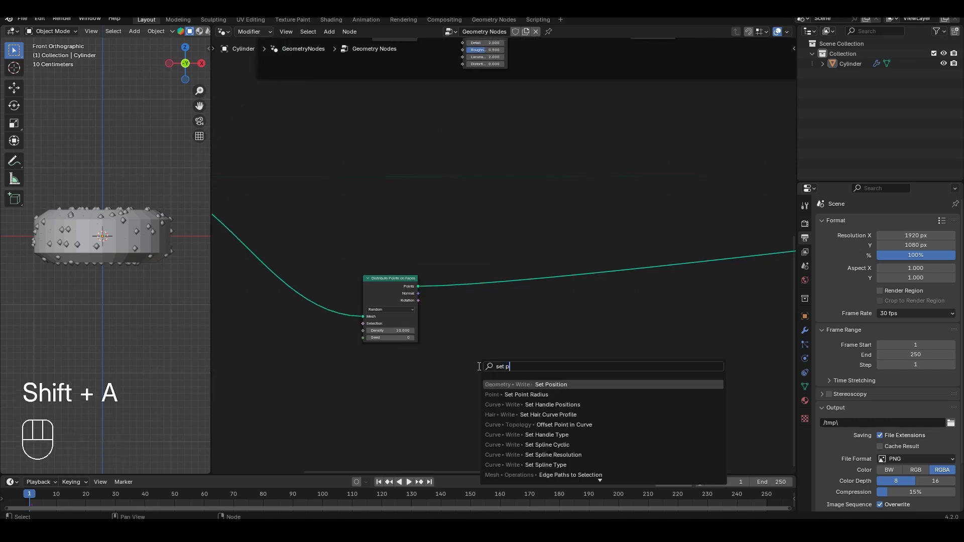
text(oint ra)
key(Return)
click(511, 336)
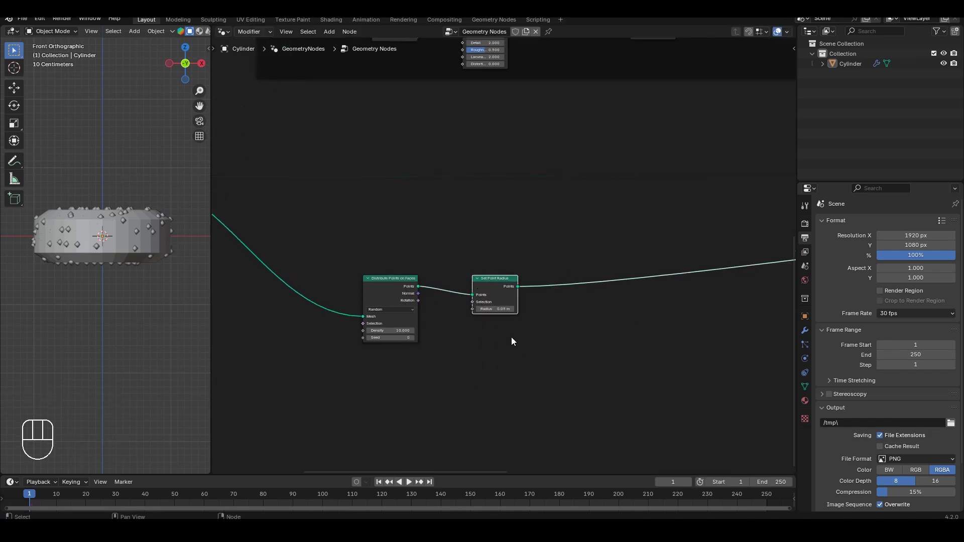
Step: Drive the new Set Point Radius node's Radius with a Random Value node, Min 0.05 and Max 0.1
key(shift+a)
text(random)
key(Return)
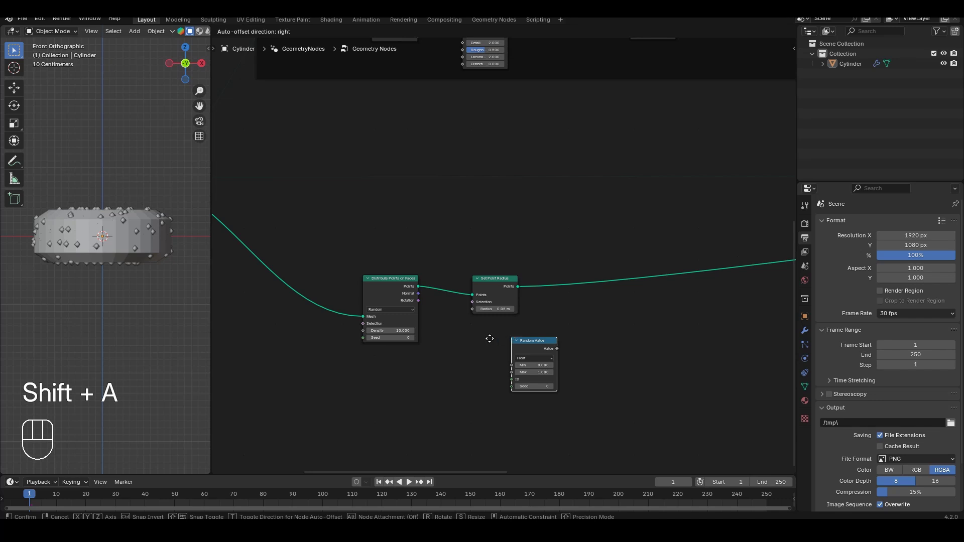
click(471, 326)
drag(516, 338, 472, 308)
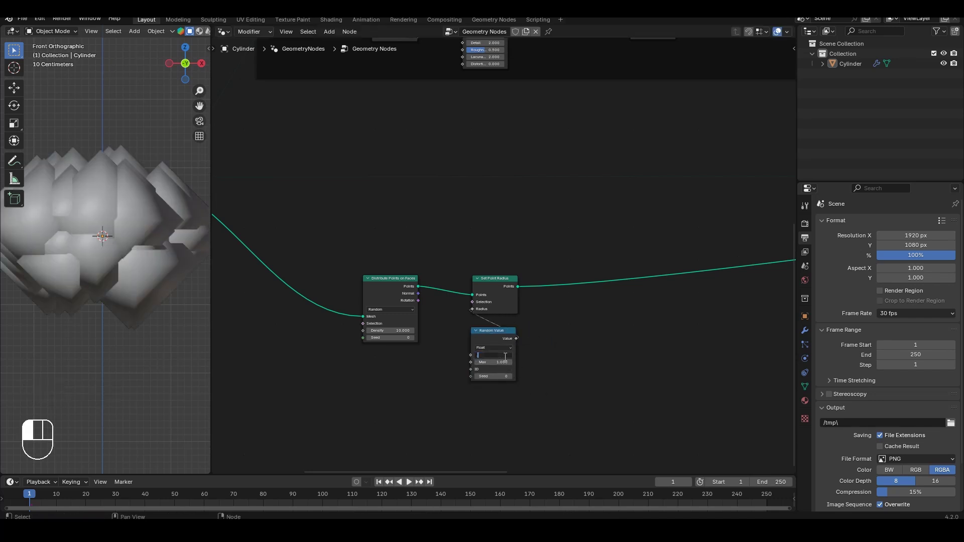
text(0.1)
key(Return)
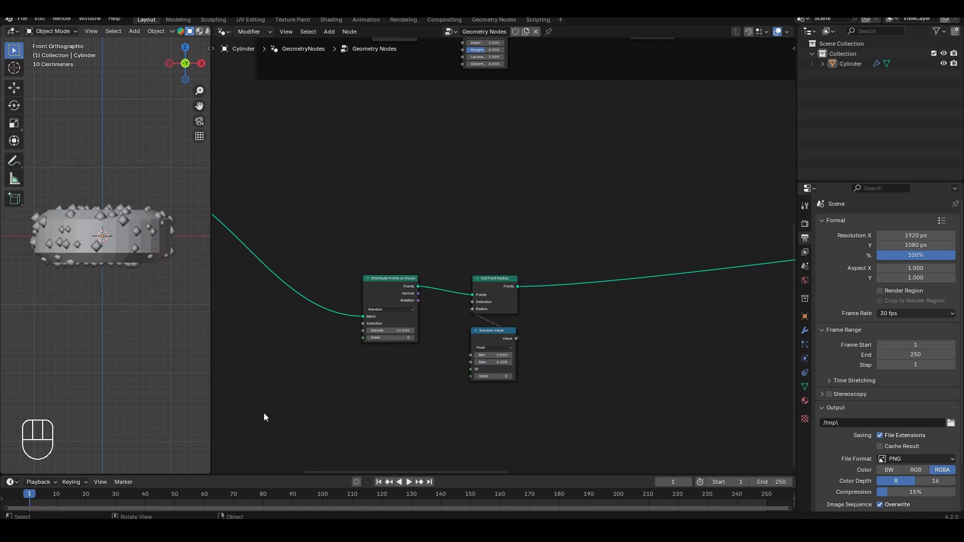
Step: Play the animation briefly to check the particles, and return to the first frame
key(space)
key(space)
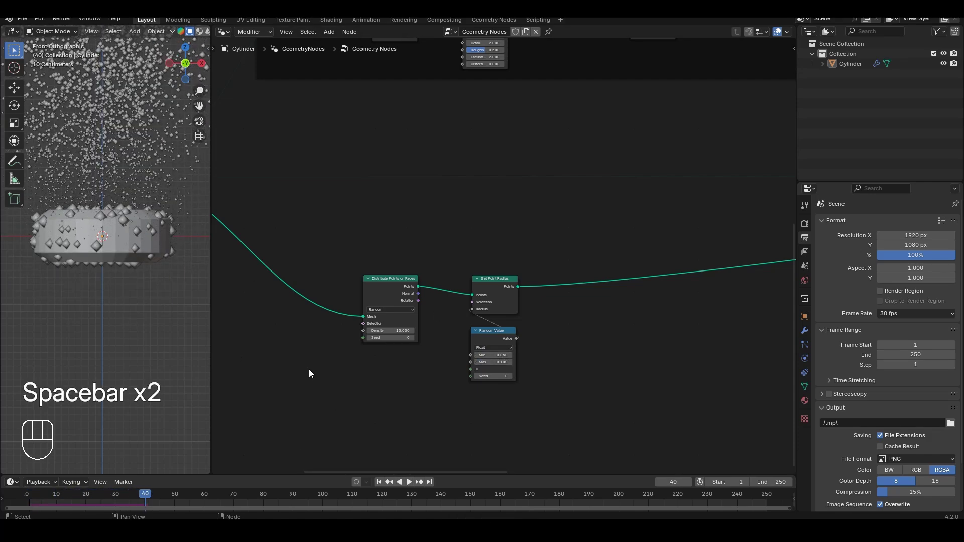
click(379, 481)
Step: Insert a Set Position node on the link between Set Point Radius and Join Geometry
ctrl+scroll(404, 376, right, 3)
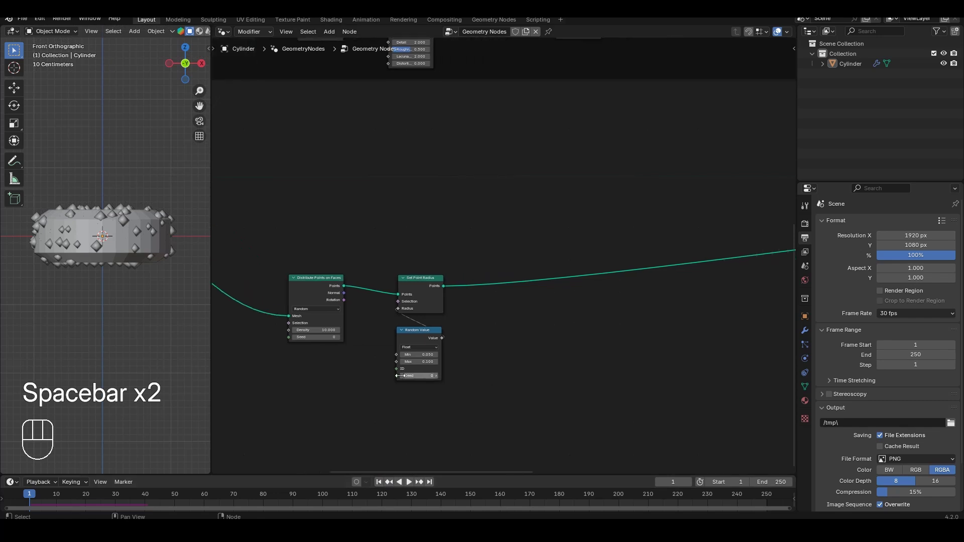
ctrl+scroll(404, 376, right, 2)
key(shift+a)
text(se)
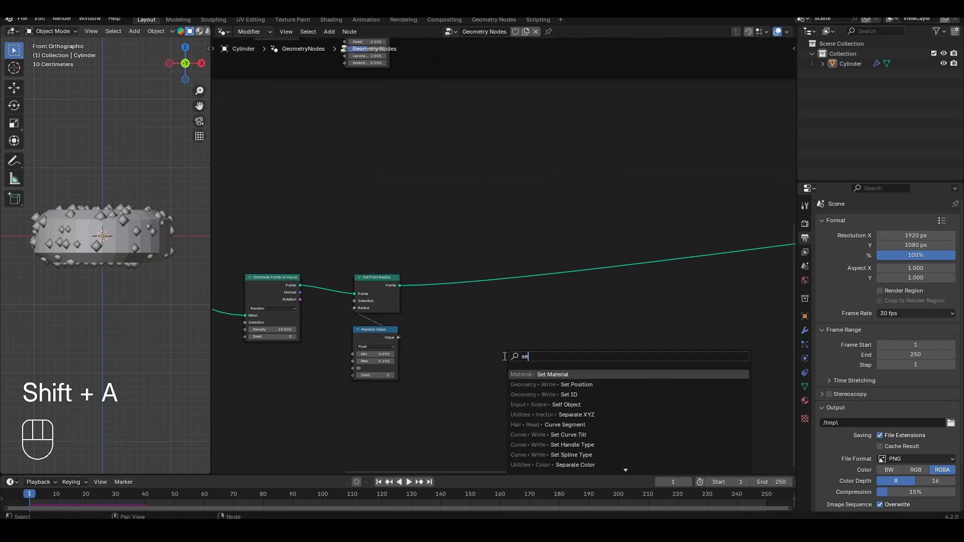
text(t pos)
key(BackSpace)
key(Return)
click(453, 260)
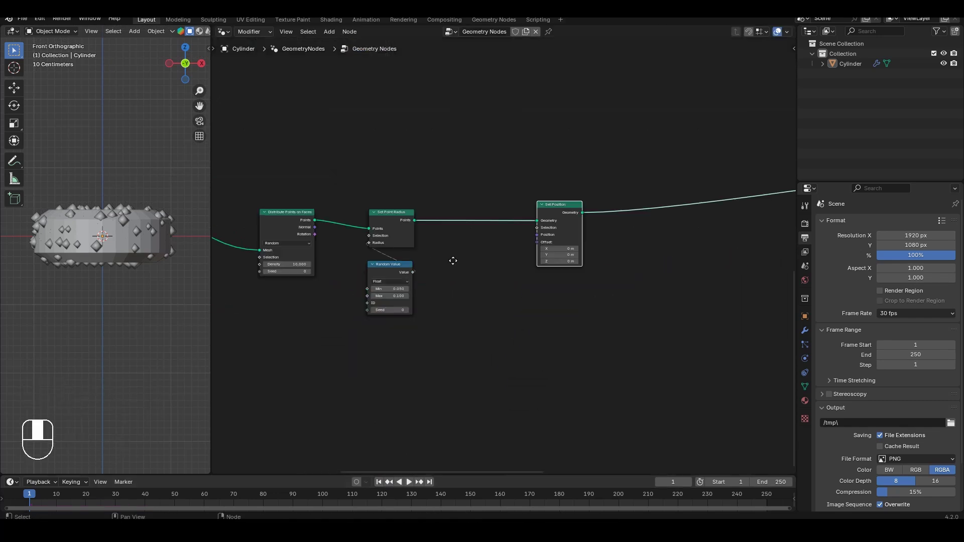
Step: Add a Noise Texture node below the Random Value node and set its dimensions to 4D
key(shift+a)
text(noise)
key(Return)
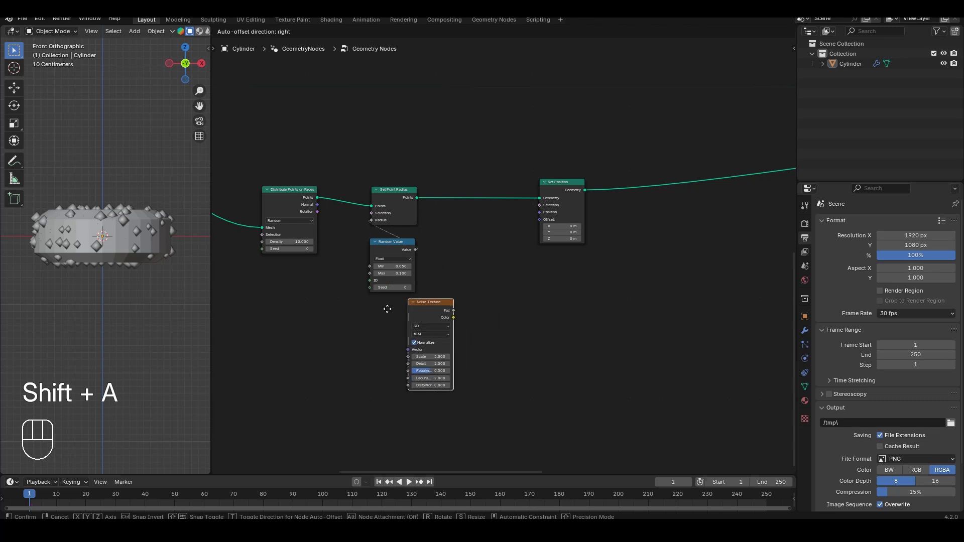
click(334, 319)
scroll(420, 340, up, 2)
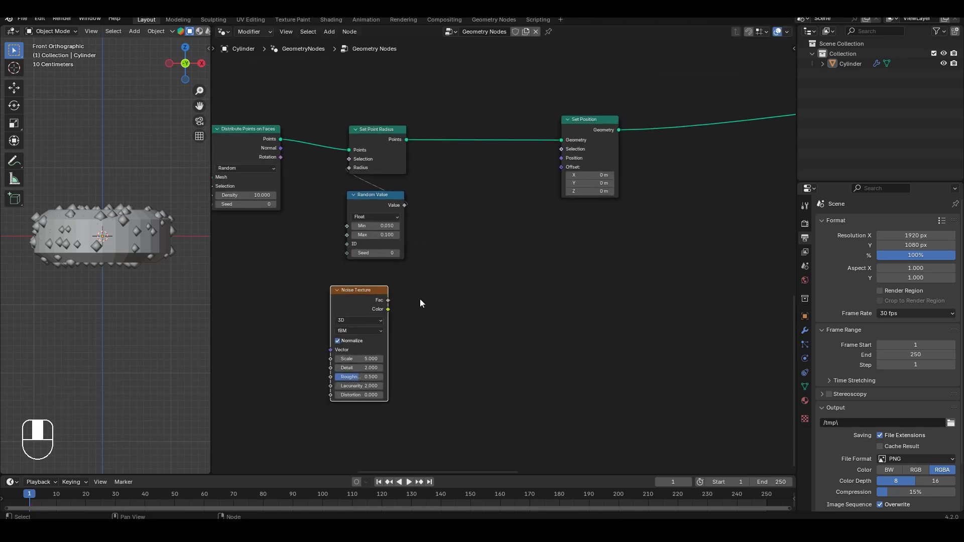
click(359, 322)
click(350, 364)
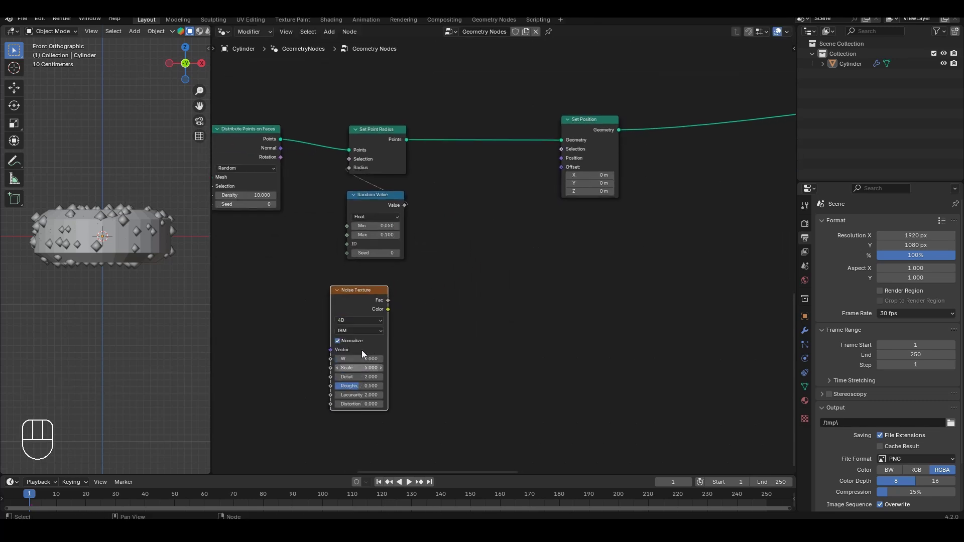
Step: Feed the noise Color into a vector Subtract node that subtracts 0.5 on all three components
drag(427, 311, 427, 311)
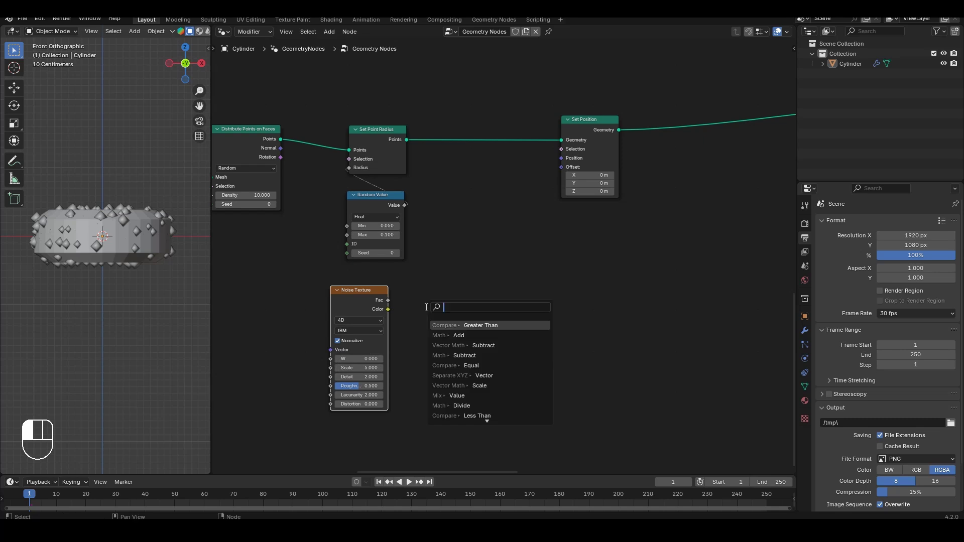
text(subtract)
key(Return)
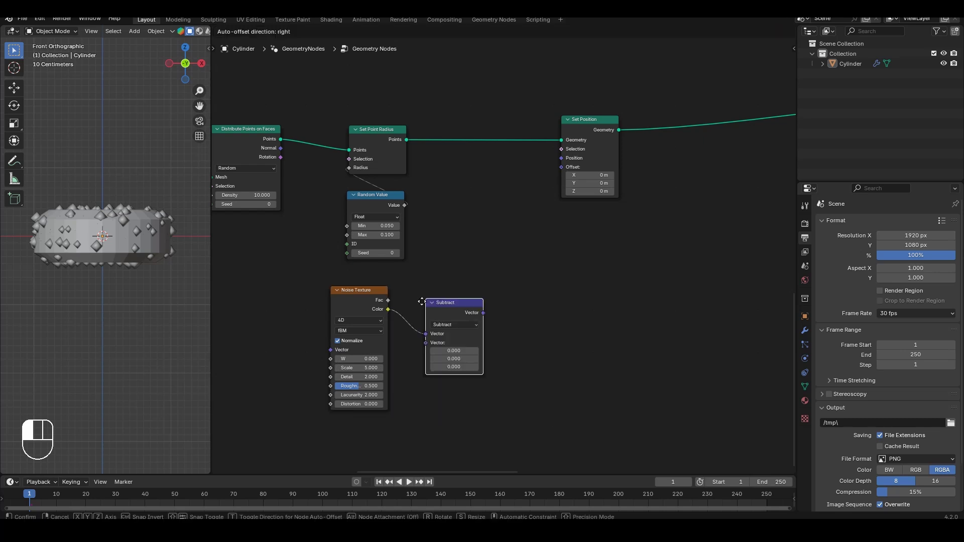
click(409, 282)
drag(441, 348, 440, 332)
text(0.5)
key(Return)
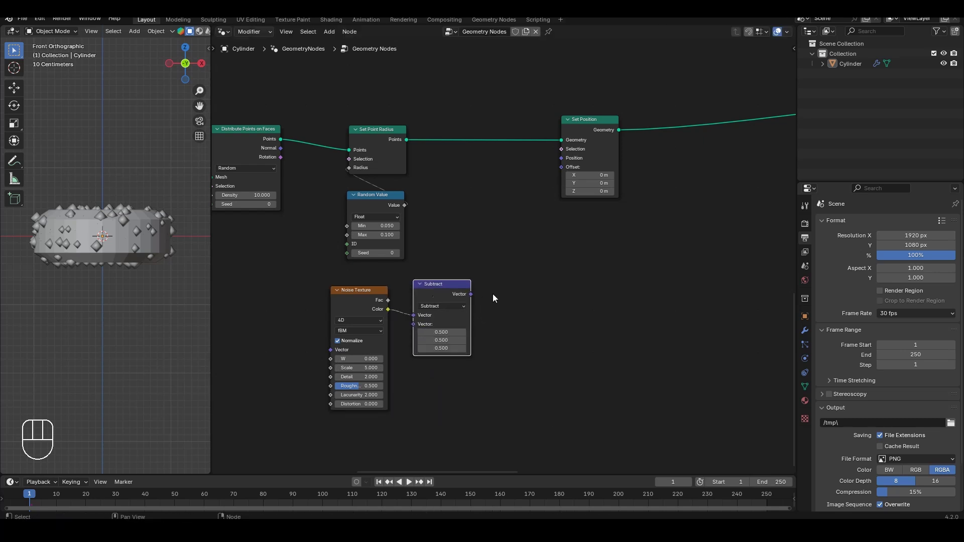
Step: Reposition the Noise Texture and Subtract nodes, connect Subtract's output to Set Position's Offset, and preview the effect of varying the noise W value
key(g)
key(g)
click(424, 305)
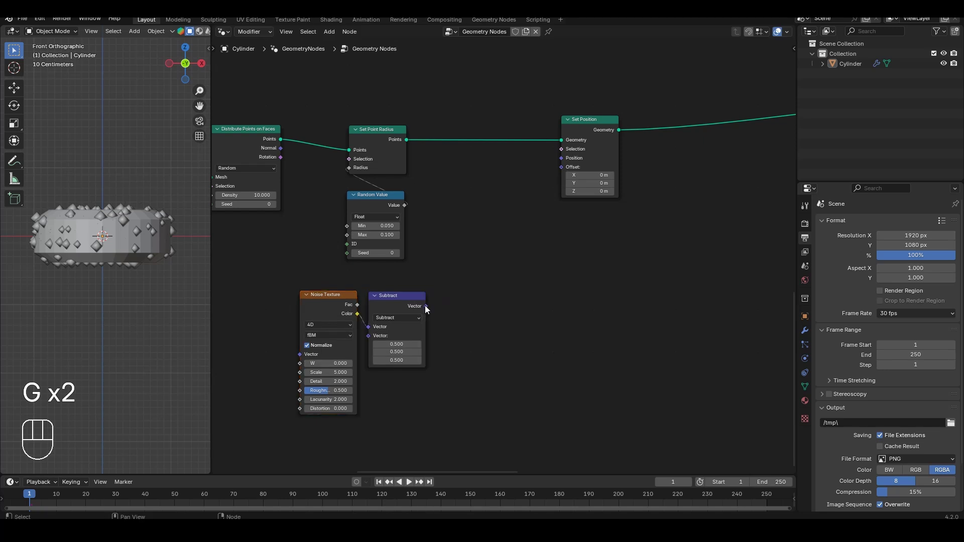
drag(425, 306, 536, 204)
drag(560, 167, 559, 168)
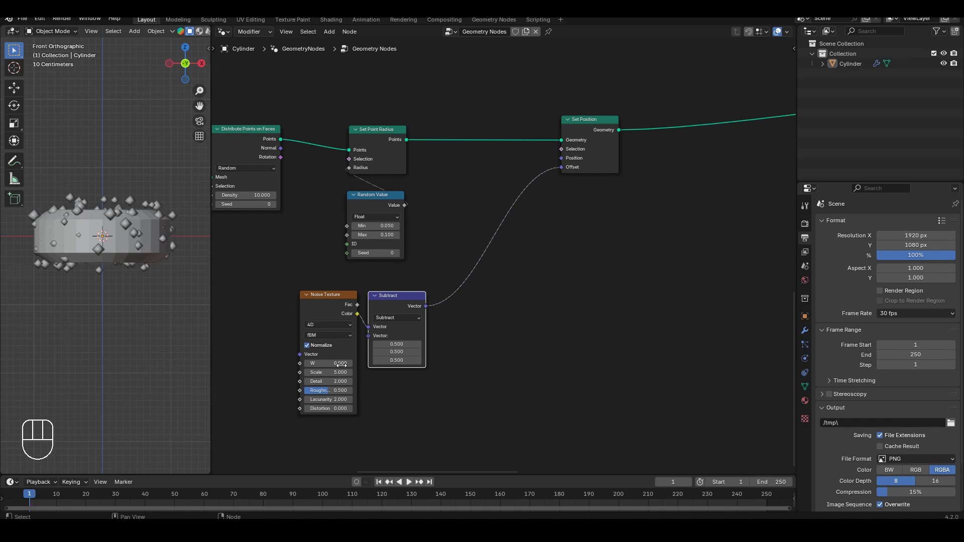
shift+drag(324, 363, 325, 363)
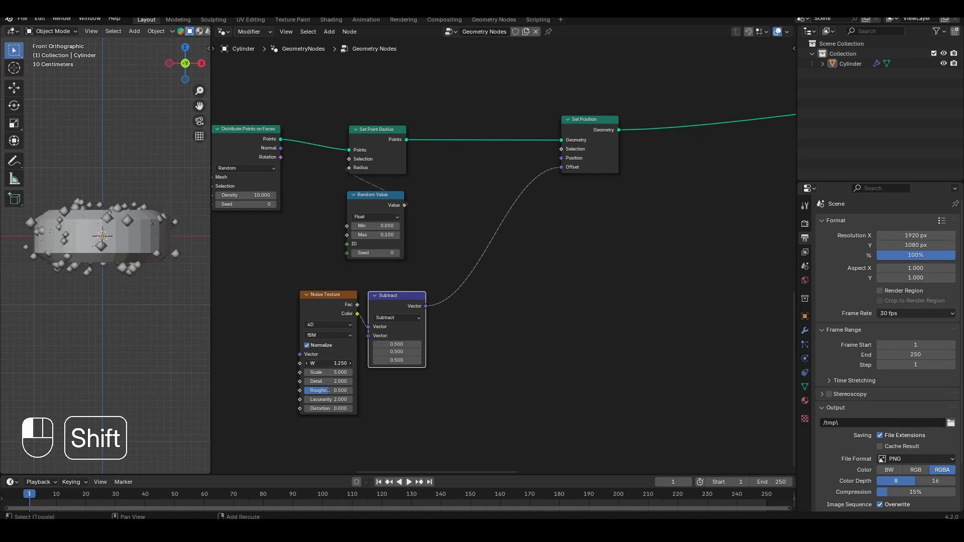
Step: Add a Scene Time node, connect its Frame output to the Noise Texture's W input, and play the animation to preview the motion
middle_drag(467, 393, 600, 394)
key(shift+a)
text(ene)
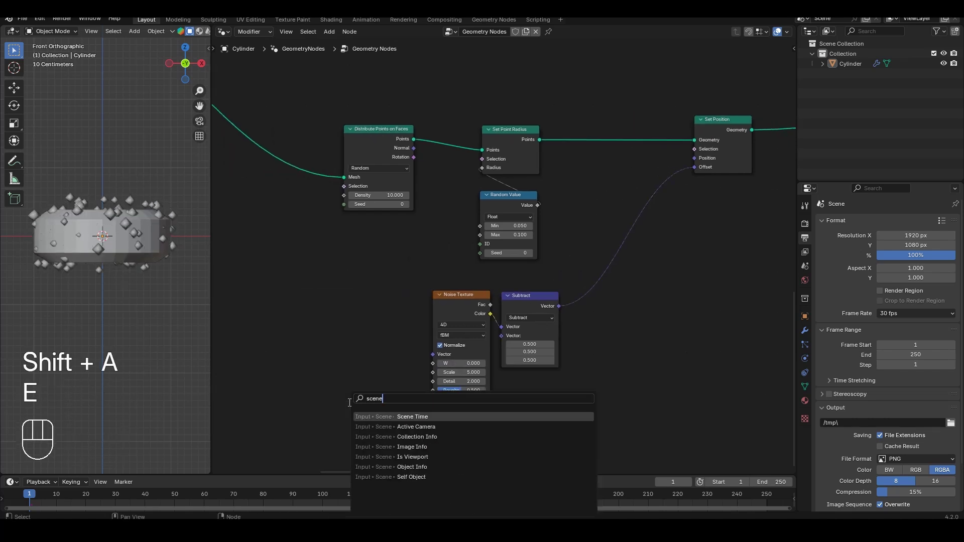
key(Return)
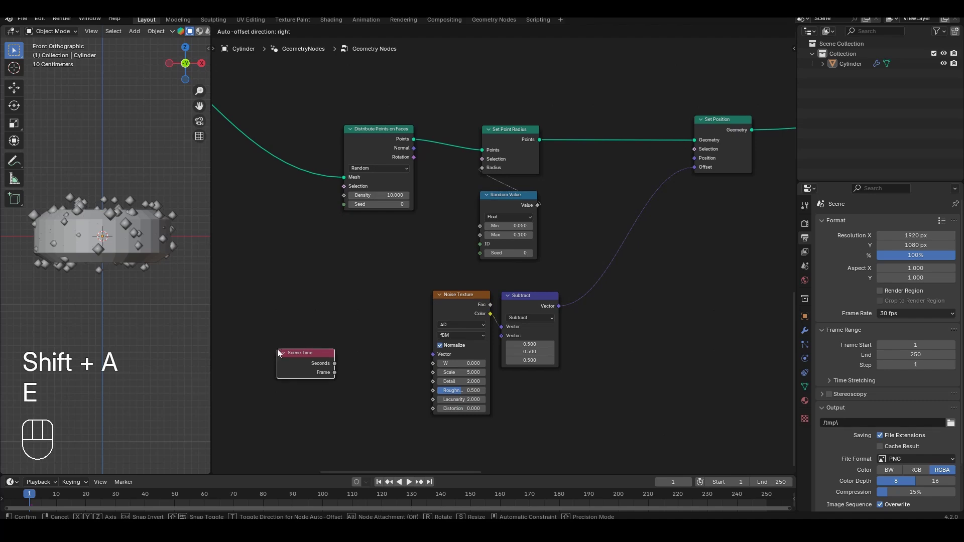
click(278, 353)
drag(335, 372, 432, 363)
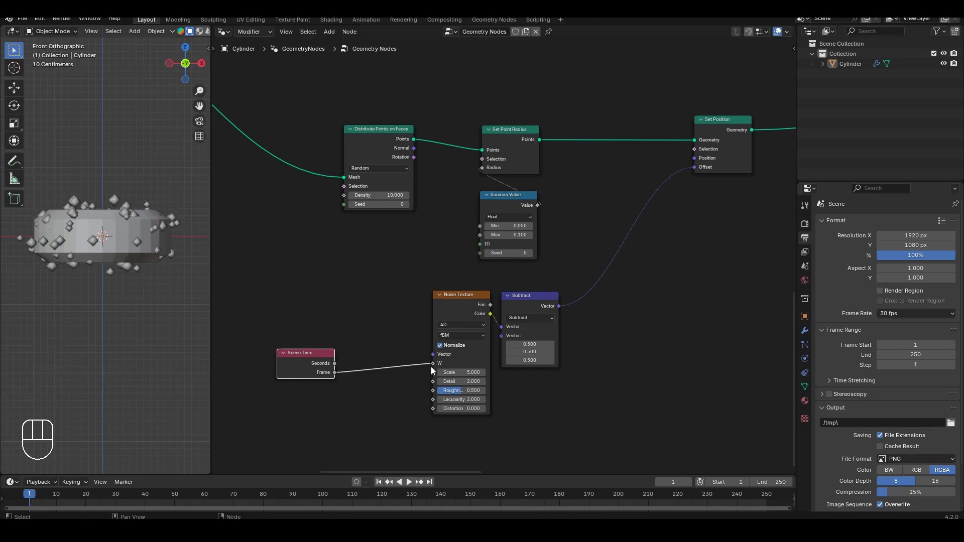
key(space)
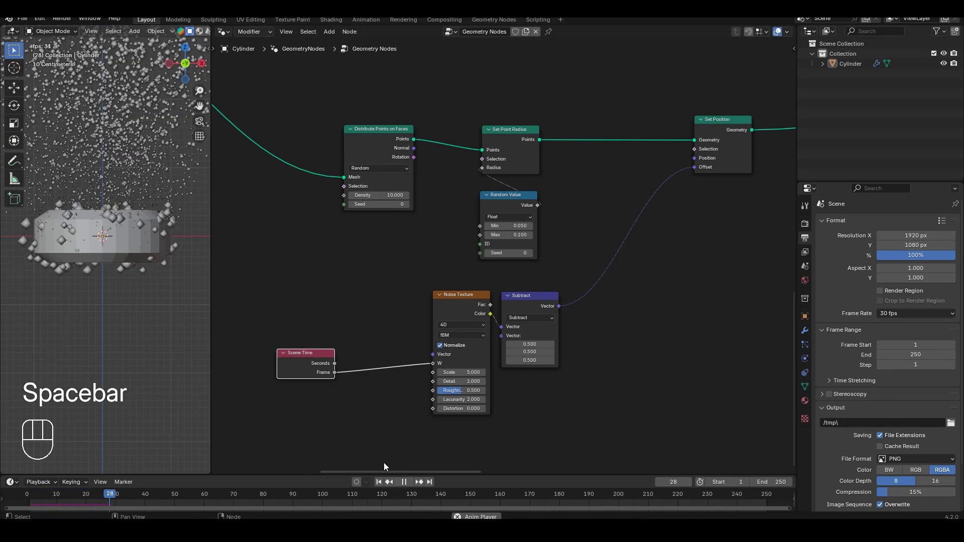
key(space)
Step: Insert a Math node set to Divide by 100 between Scene Time and the Noise Texture's W, then preview the playback
key(shift+a)
text(a)
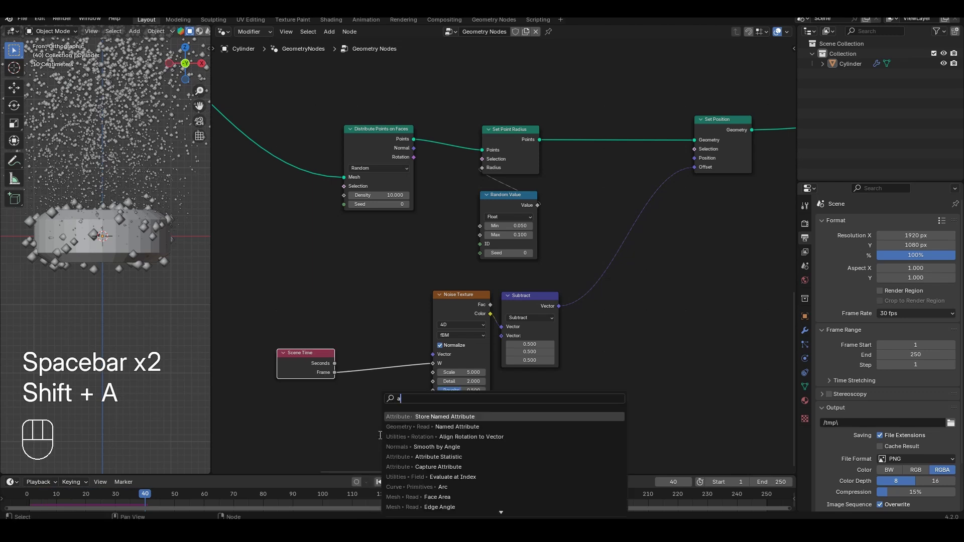
text(th)
key(BackSpace)
key(BackSpace)
key(BackSpace)
text(math)
key(Return)
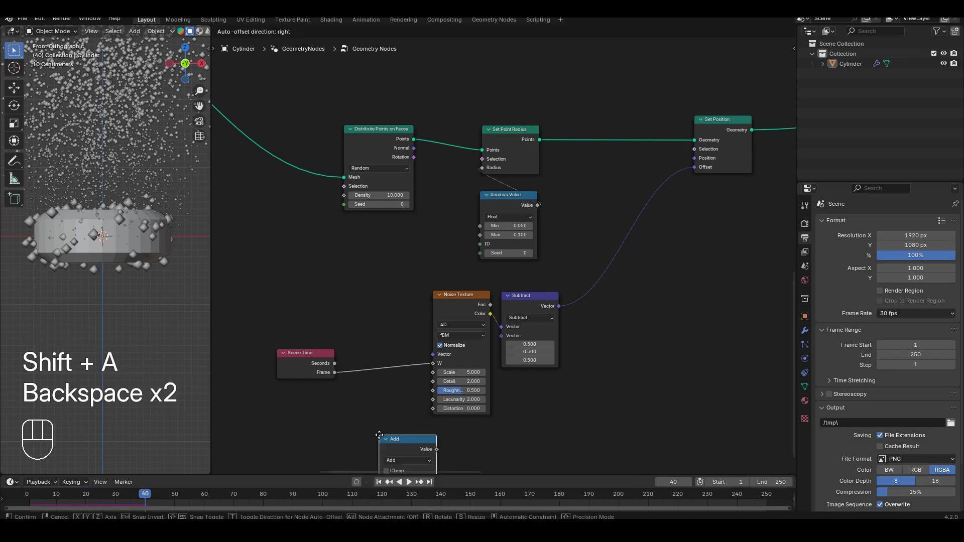
click(351, 346)
click(366, 369)
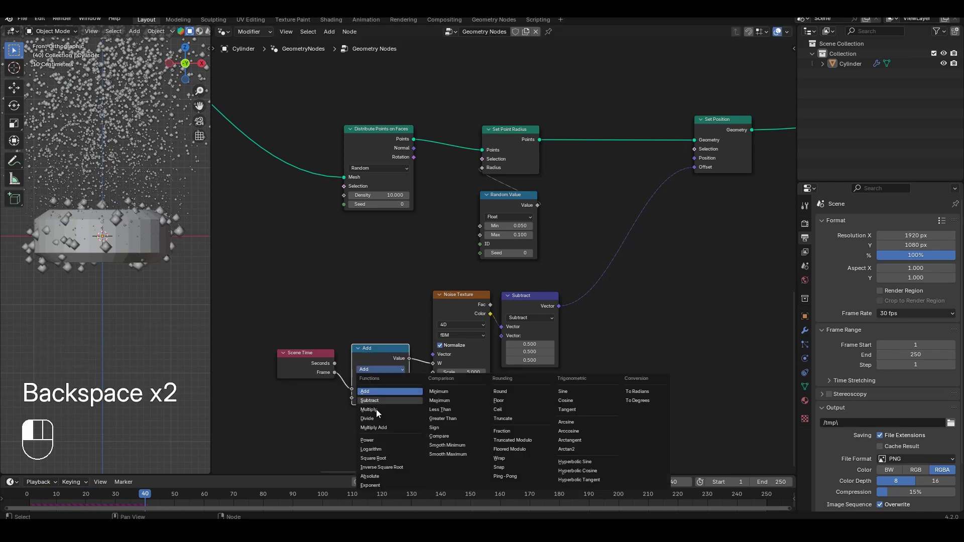
click(377, 419)
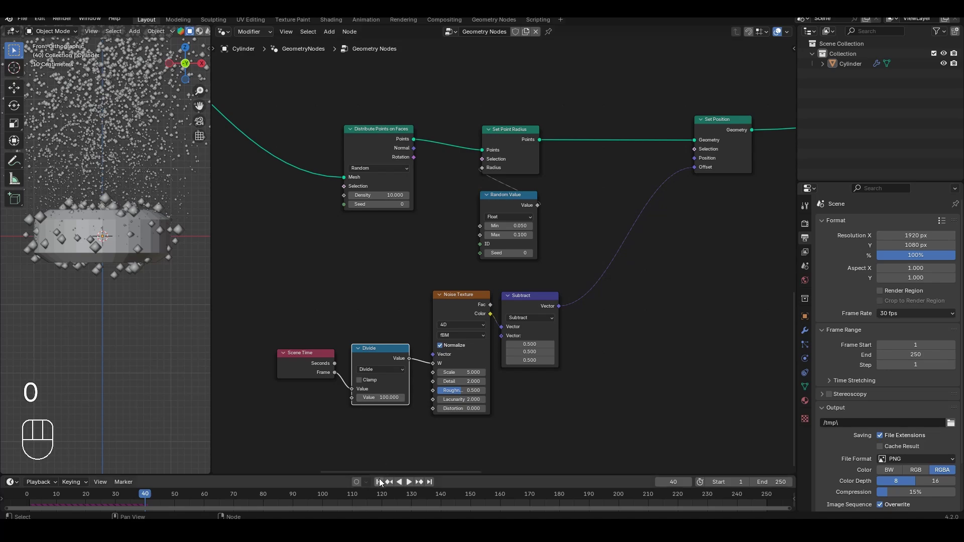
key(space)
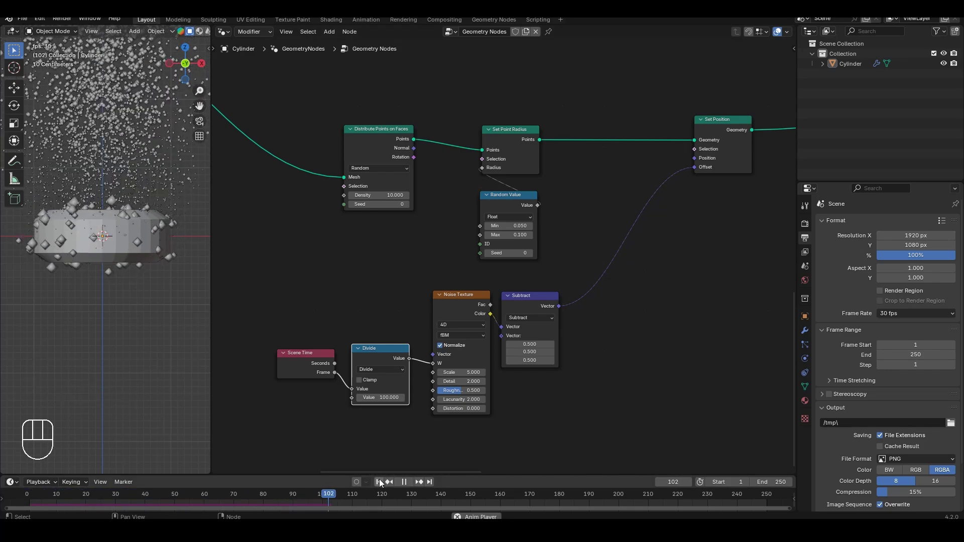
key(space)
Step: Set the Divide node's second value to 300 and replay the animation from the first frame
text(00)
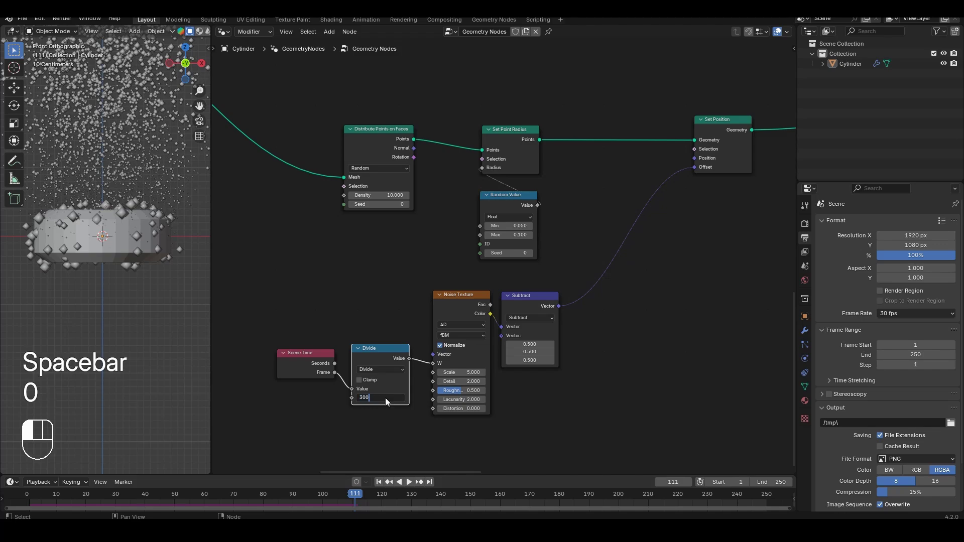
key(Return)
click(380, 481)
key(space)
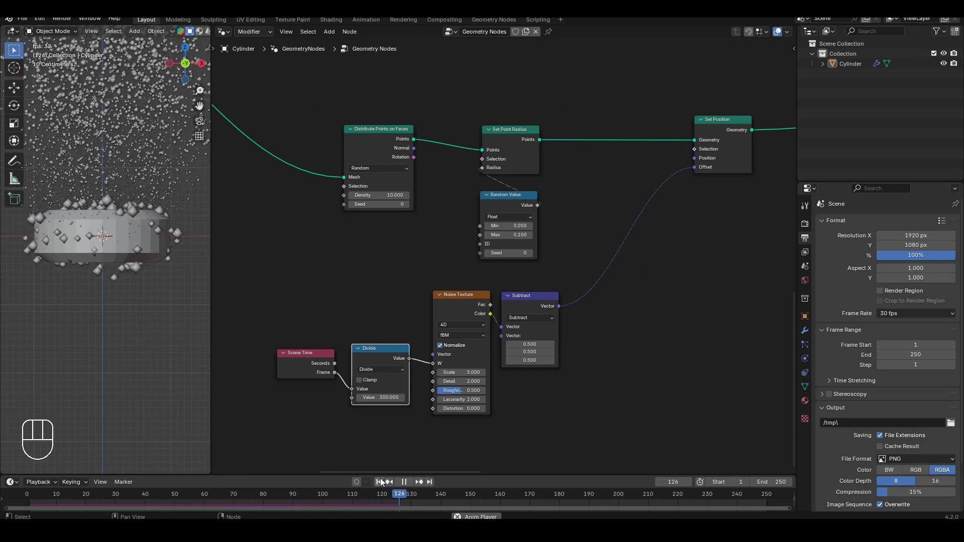
key(space)
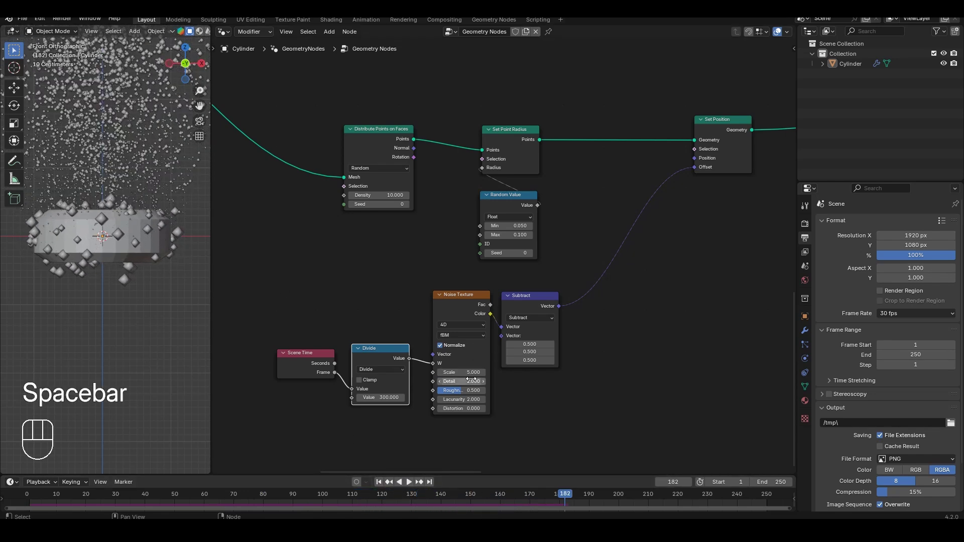
Step: Set the Noise Texture's Scale to 1 and replay the animation from the first frame
click(379, 482)
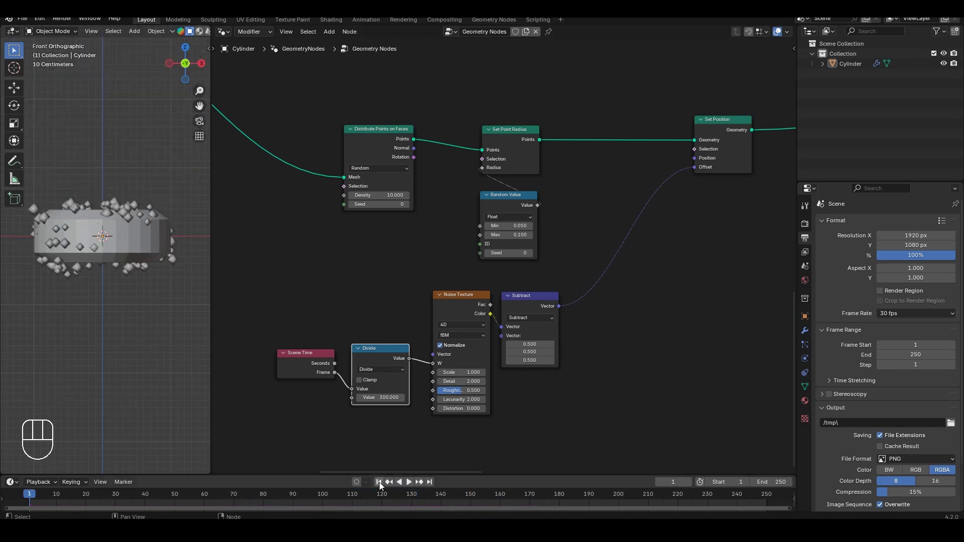
key(space)
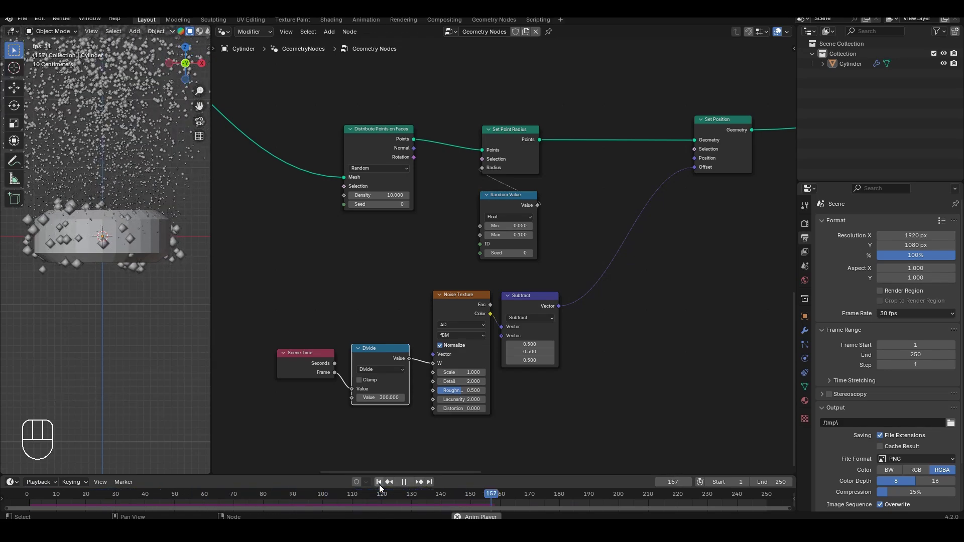
key(space)
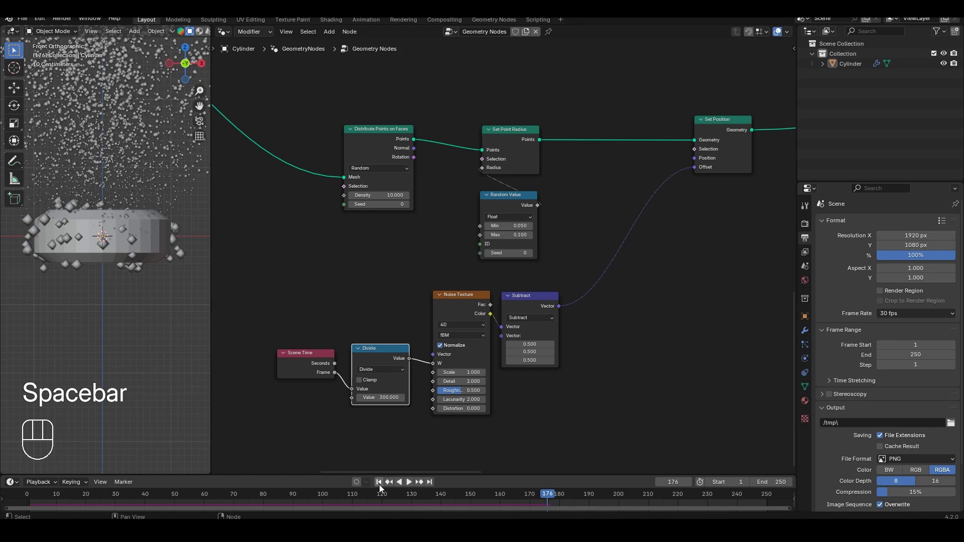
click(379, 483)
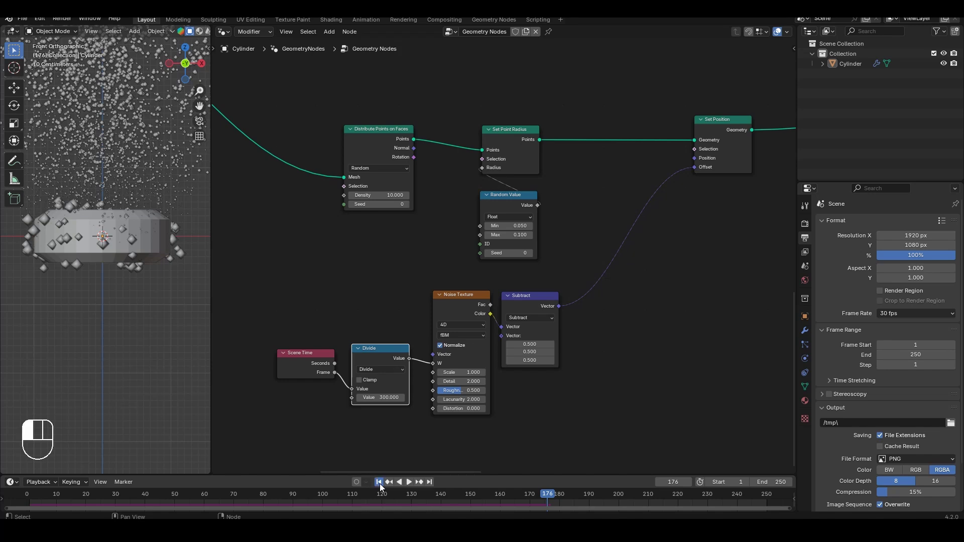
click(525, 430)
key(space)
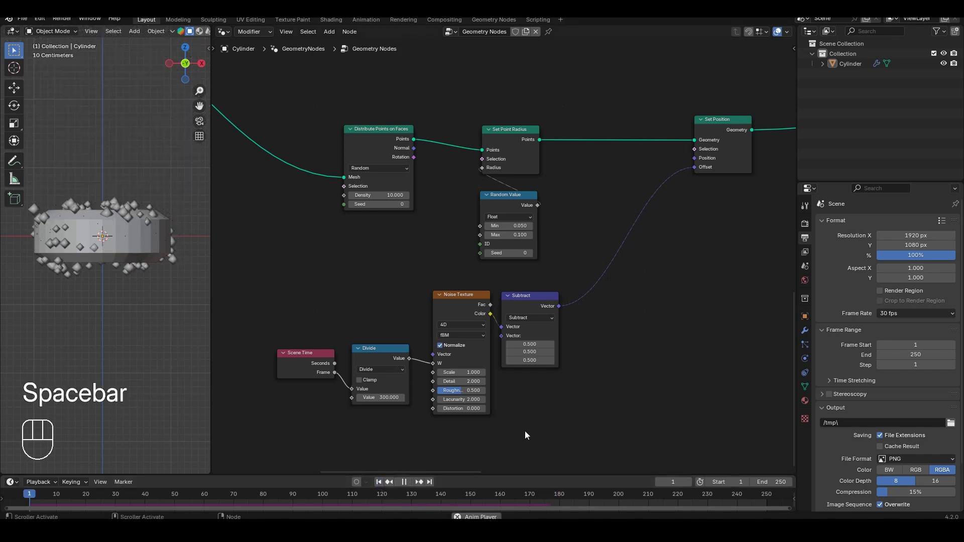
key(space)
click(379, 482)
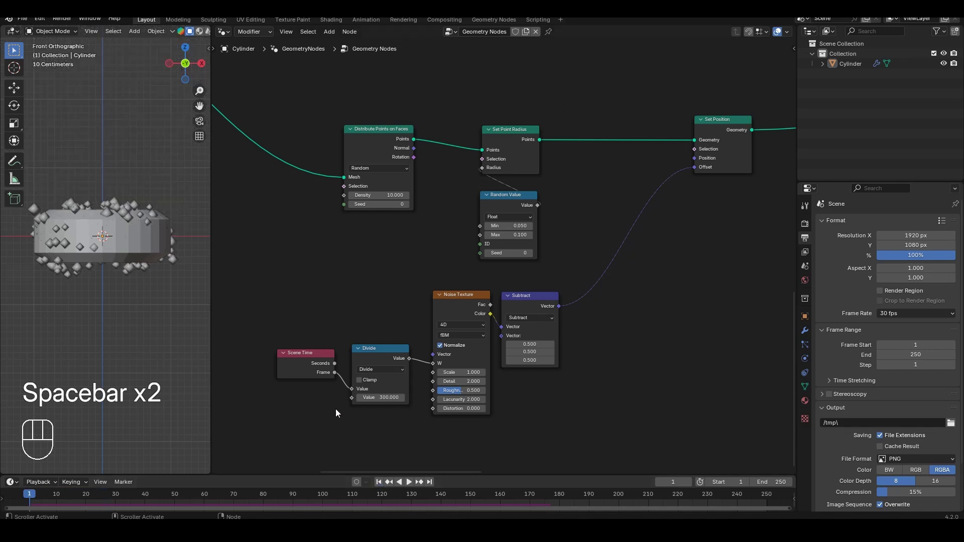
Step: Insert a vector Scale node with a factor of 0.2 between Subtract and Set Position's Offset
middle_drag(119, 222, 30, 231)
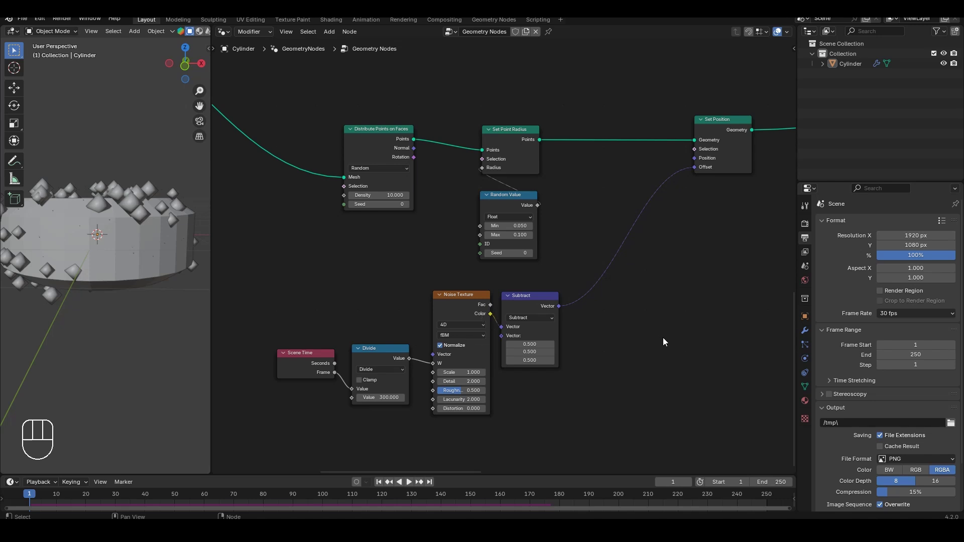
middle_drag(664, 339, 570, 357)
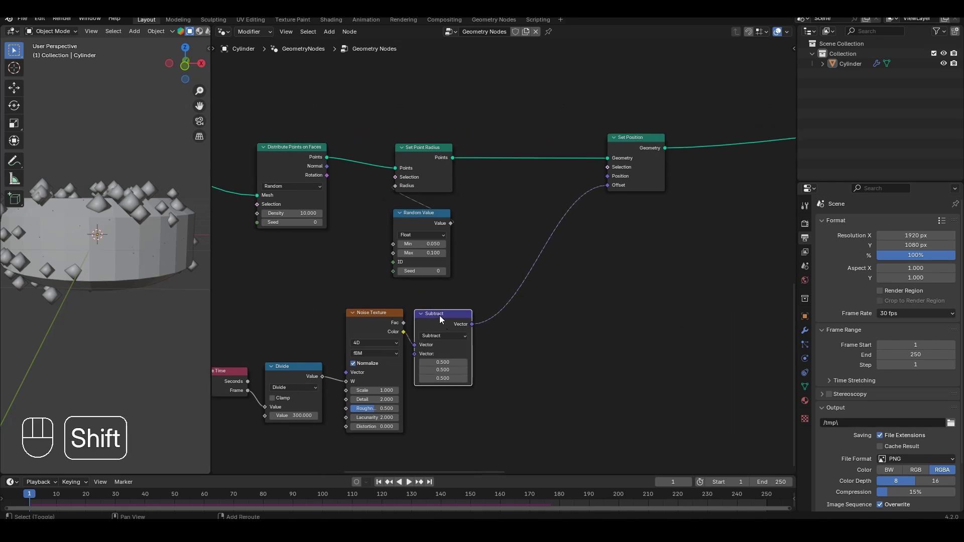
key(shift+a)
click(519, 286)
drag(524, 280, 521, 421)
scroll(537, 336, up, 2)
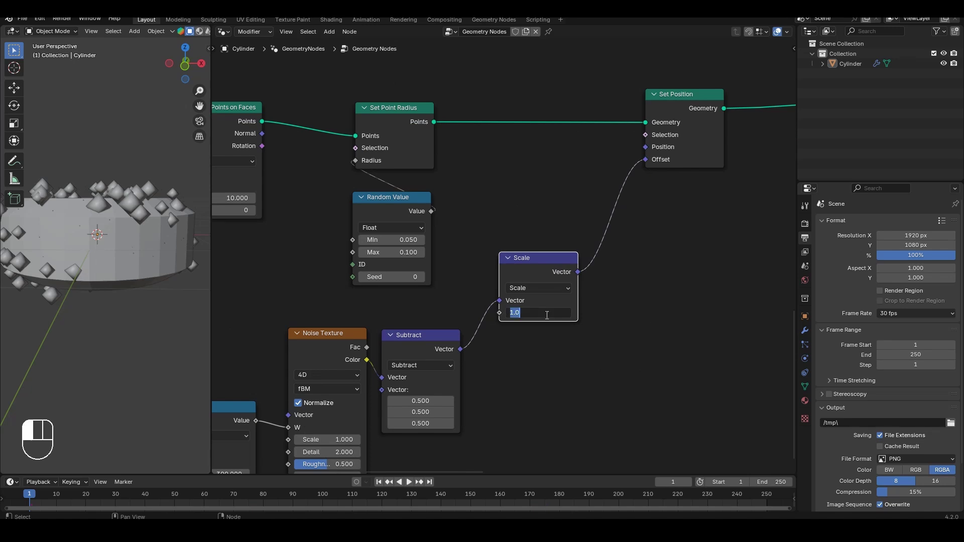
text(0.2)
key(Return)
Step: Return to the front view of the cylinder and play the animation to examine the scaled bubble movement
scroll(166, 221, down, 2)
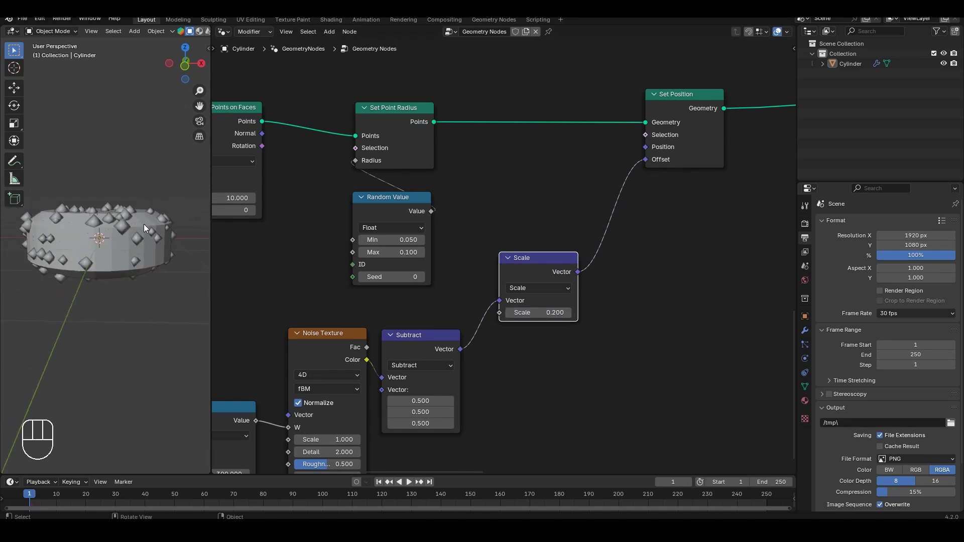
mouse_move(144, 224)
middle_down()
mouse_move(139, 216)
mouse_move(145, 228)
mouse_move(151, 216)
middle_up()
key(KP_1)
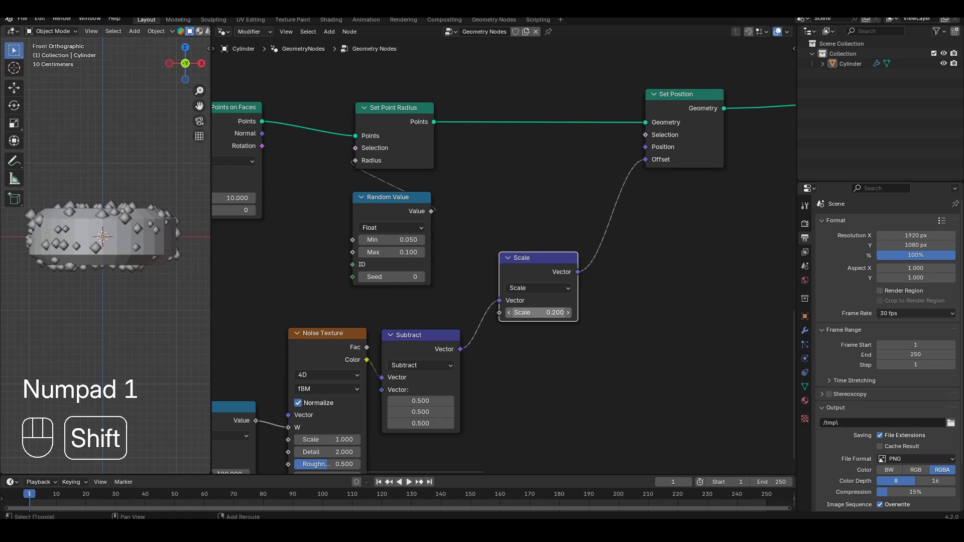
mouse_move(542, 314)
shift+mouse_down()
mouse_move(588, 314)
mouse_move(534, 314)
mouse_move(545, 313)
shift+mouse_up()
key(space)
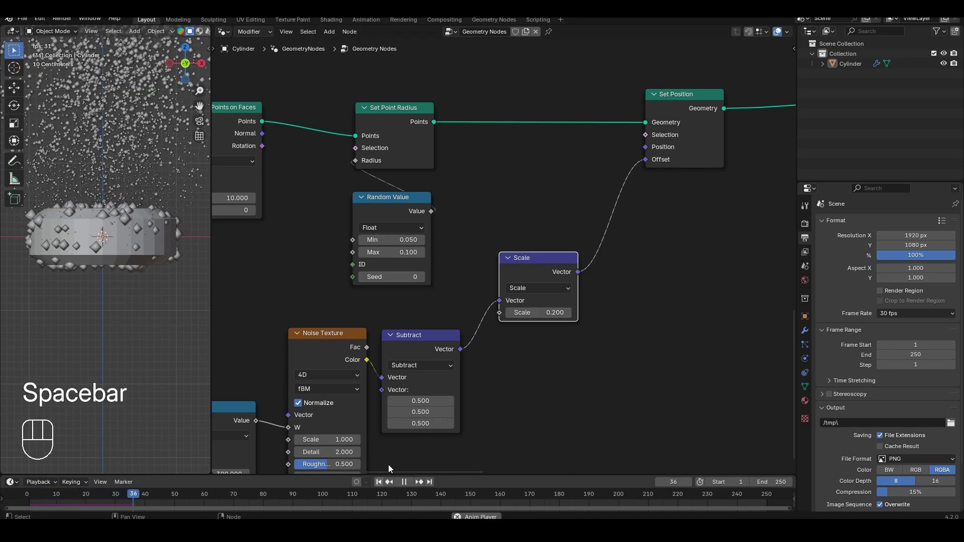
middle_drag(486, 406, 598, 334)
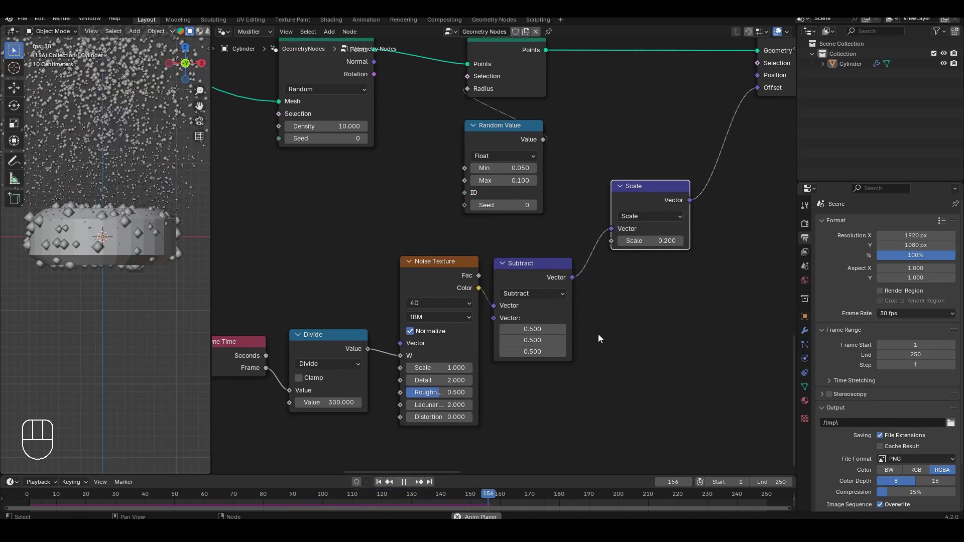
key(space)
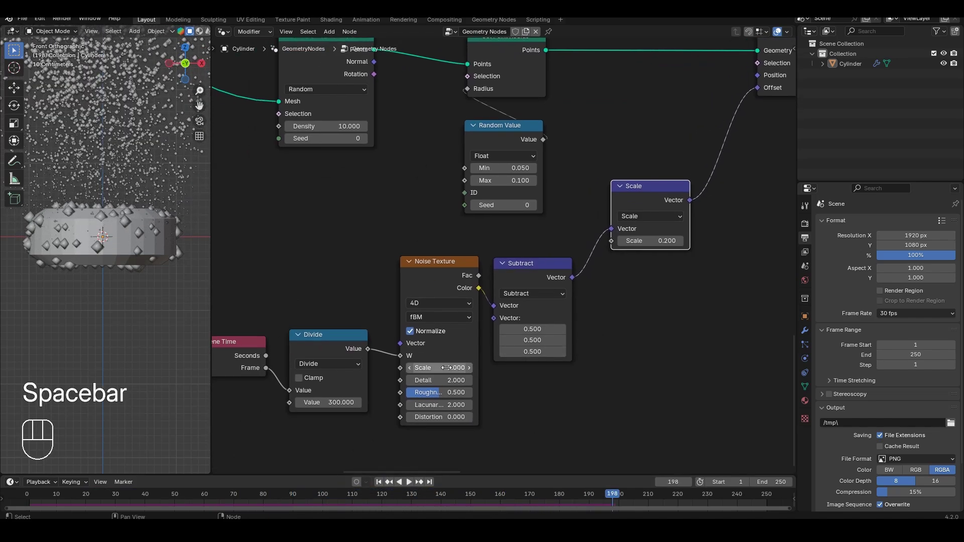
Step: Set the Noise Texture's Scale to 2 and replay the simulation in close and wide views before returning to frame 1
drag(446, 368, 496, 398)
click(380, 482)
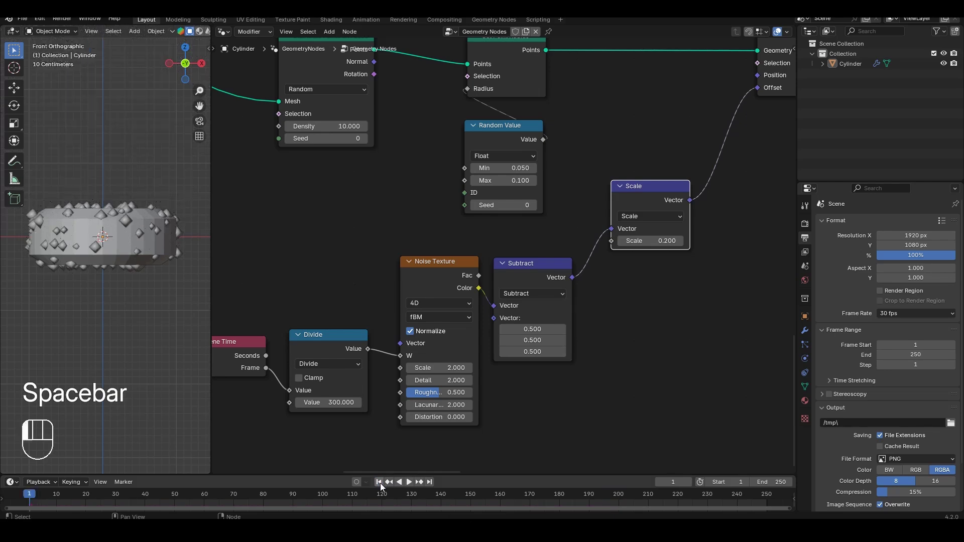
key(space)
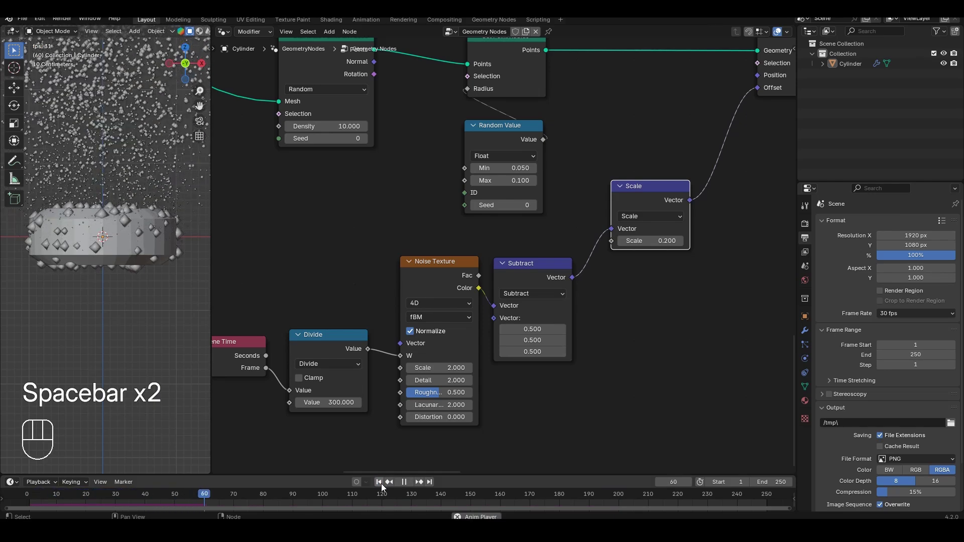
scroll(231, 296, down, 6)
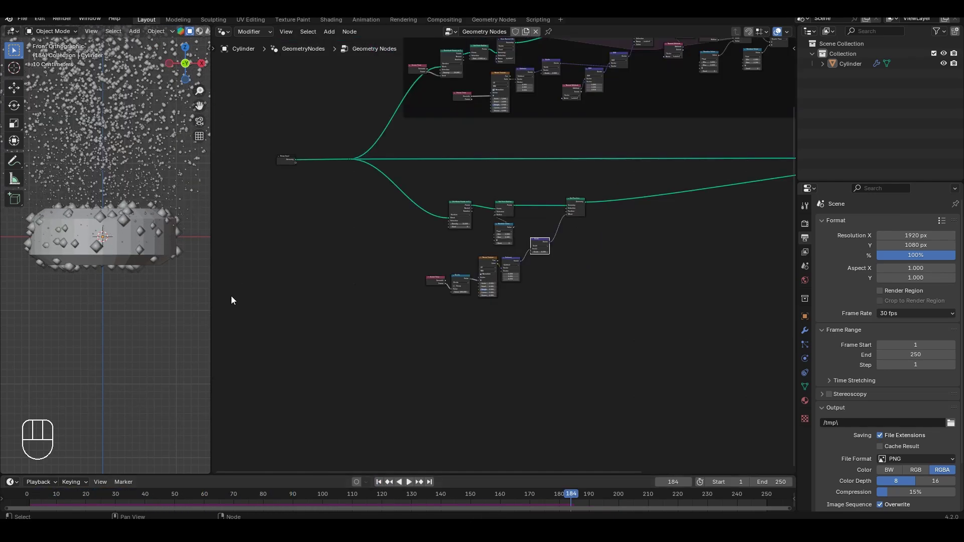
scroll(165, 280, down, 4)
click(380, 482)
key(space)
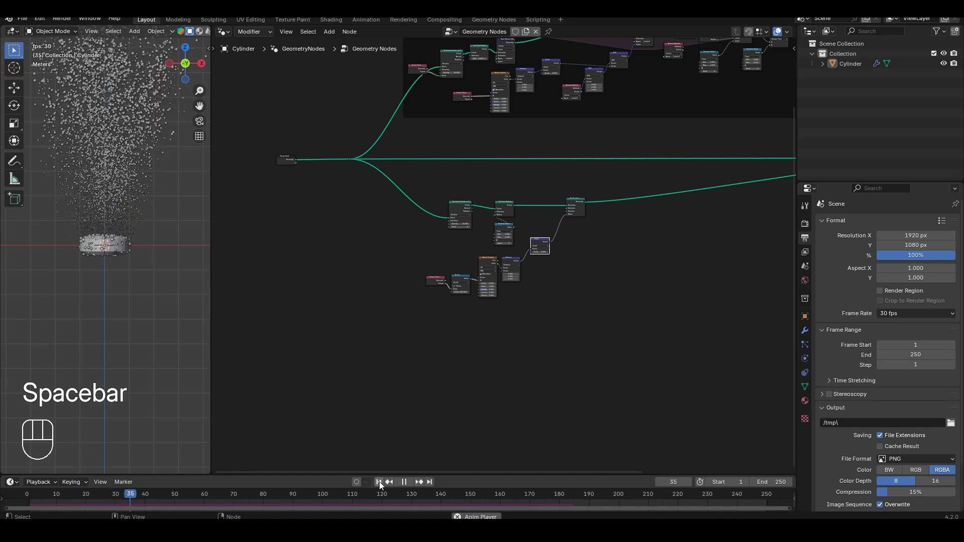
key(space)
click(378, 482)
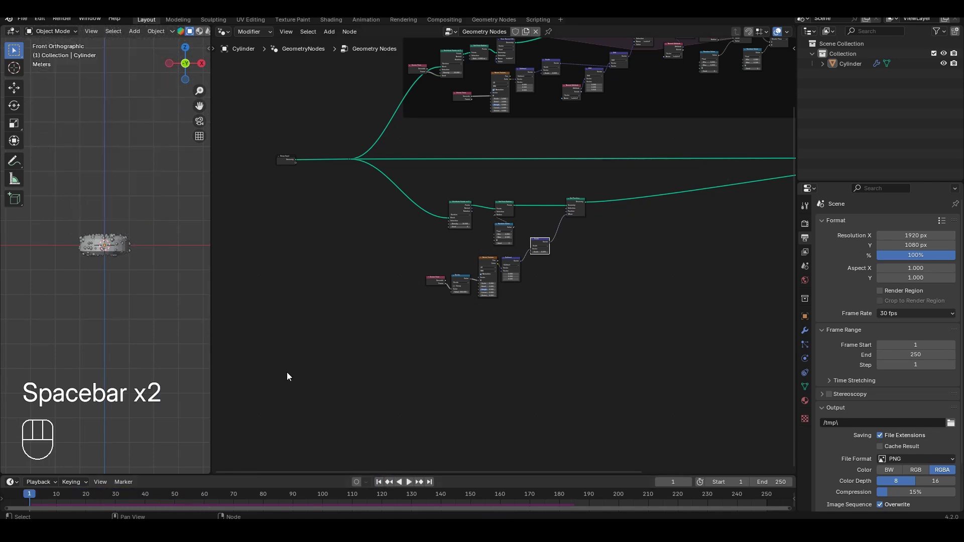
Step: Move the Group Input node farther from the branching reroute to open space along its Geometry link
shift+middle_drag(124, 250, 129, 111)
click(129, 110)
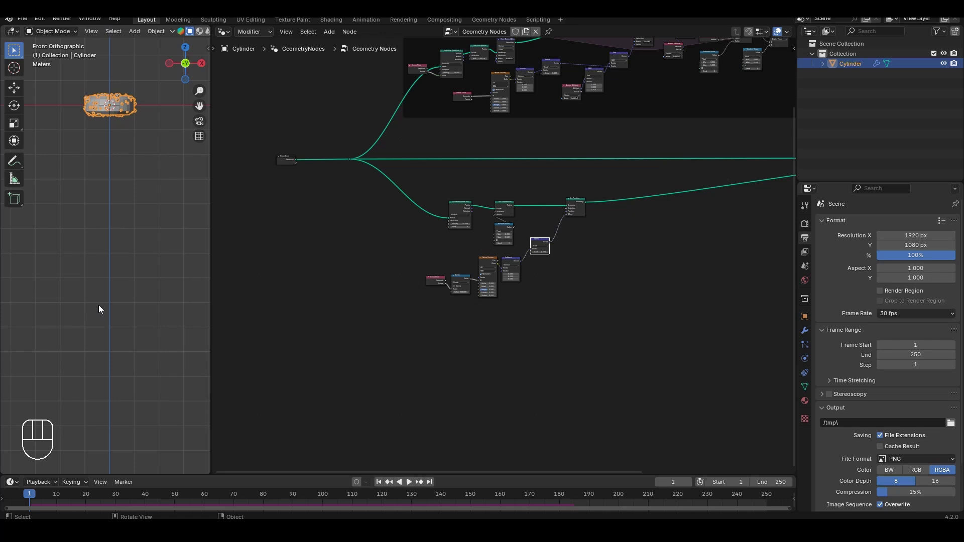
click(200, 150)
click(285, 159)
scroll(508, 299, up, 6)
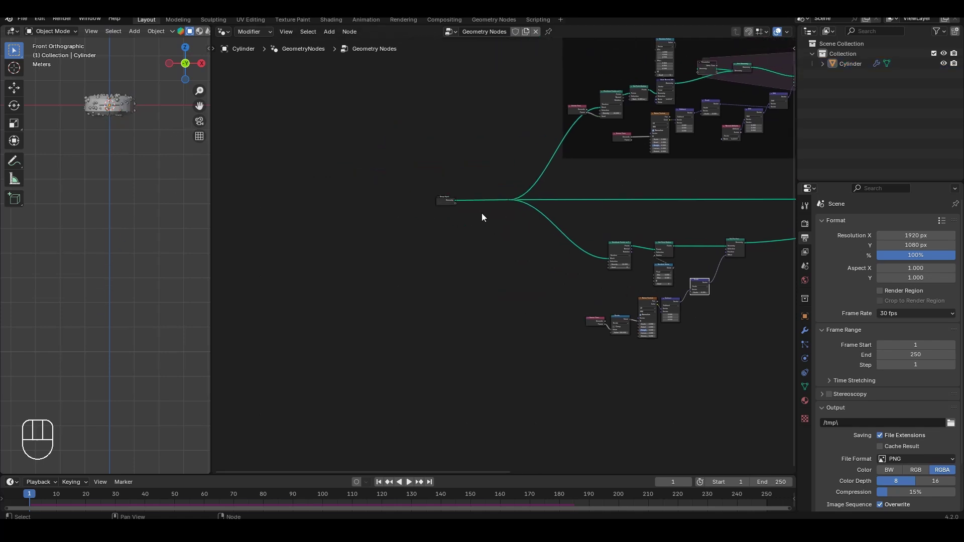
key(g)
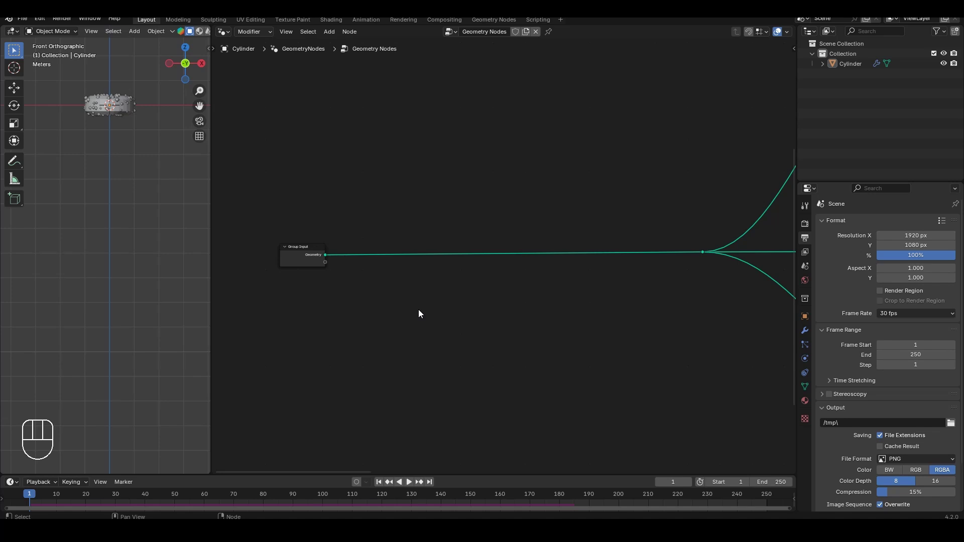
key(shift)
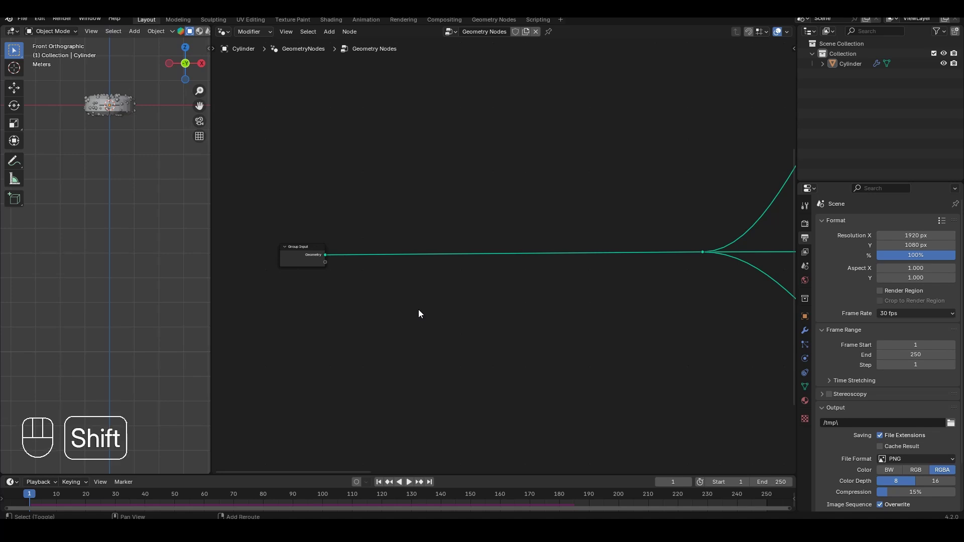
Step: Insert a Geometry to Instance node right after Group Input and play the animation to check the cylinder's bubbles
key(shift+a)
text(geometry)
key(Return)
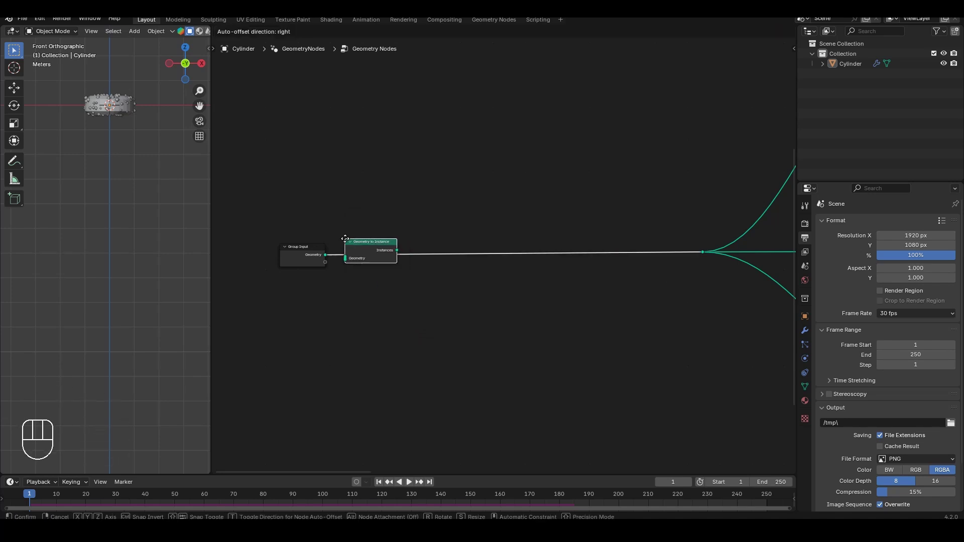
click(345, 240)
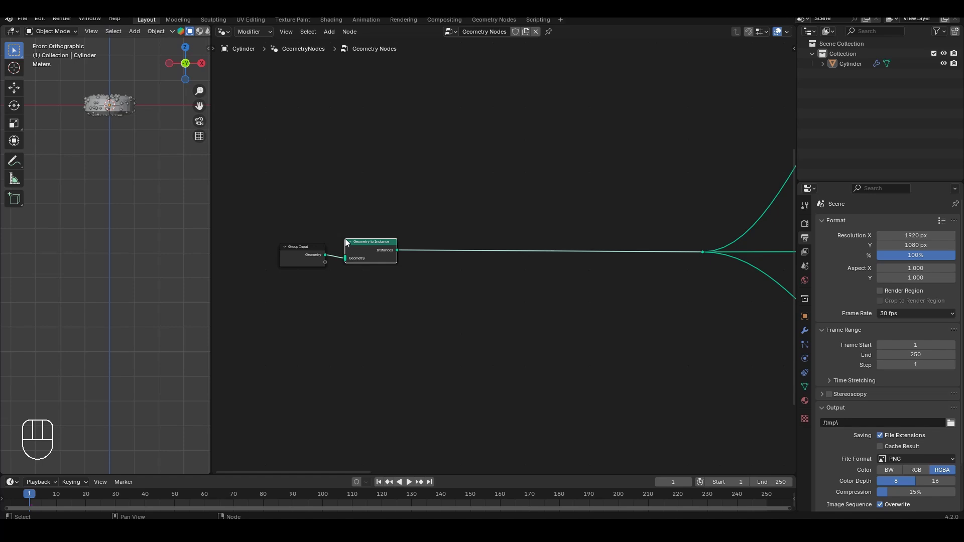
key(space)
key(space)
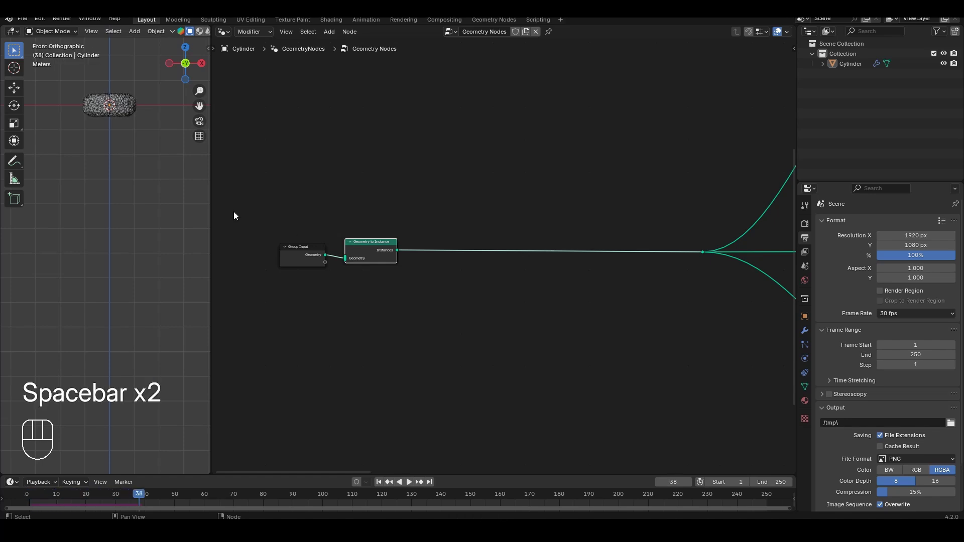
middle_drag(114, 108, 131, 200)
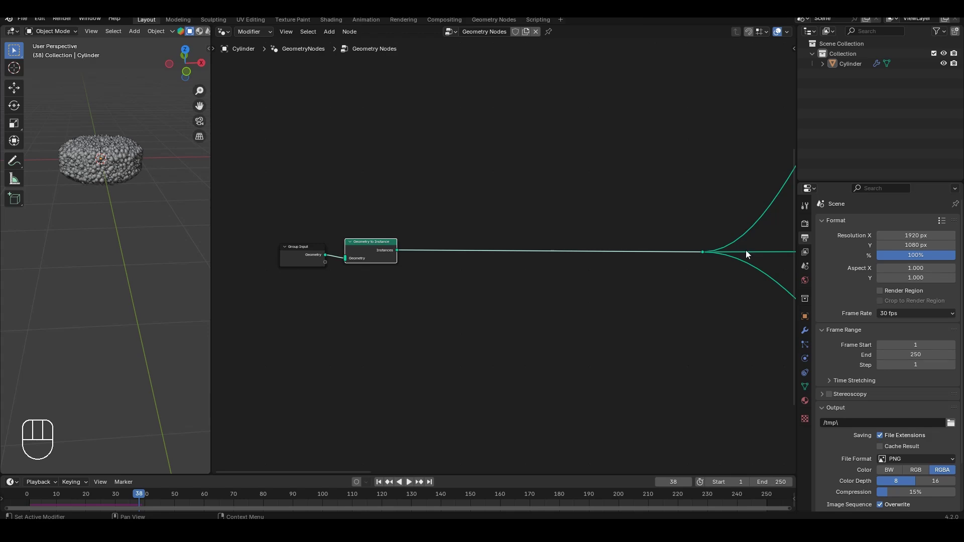
Step: Insert a Realize Instances node just before the branching reroute and replay the simulation from frame 1
key(shift+a)
text(realize)
key(Return)
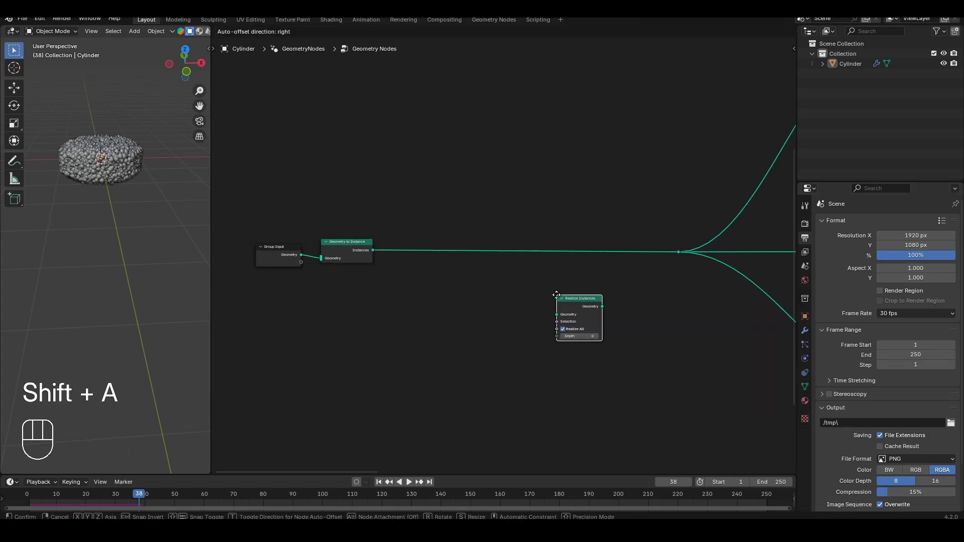
click(611, 236)
click(380, 482)
key(space)
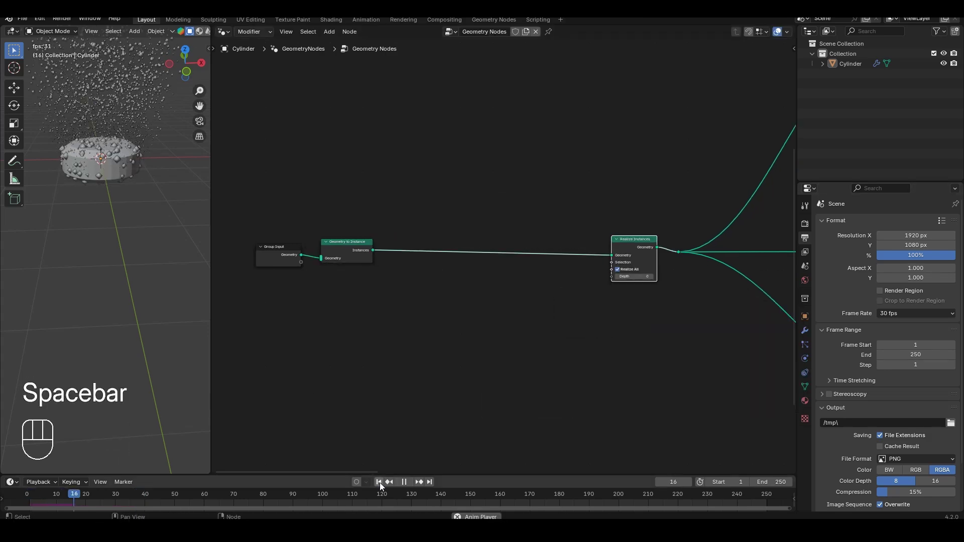
key(space)
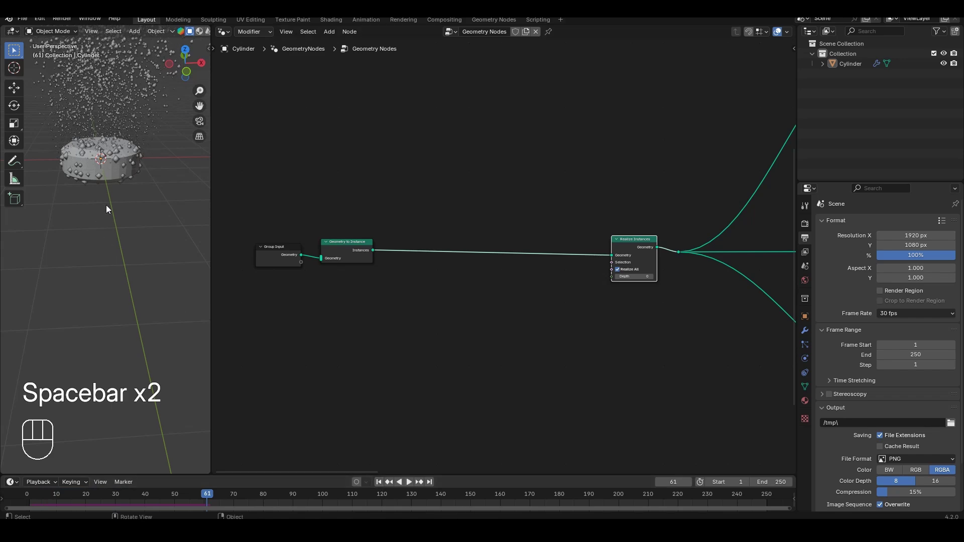
Step: Move the Group Input and Geometry to Instance nodes farther from Realize Instances to open space on their link
shift+middle_drag(106, 205, 108, 232)
middle_drag(358, 288, 453, 302)
drag(452, 302, 362, 247)
key(g)
click(305, 260)
scroll(465, 261, up, 1)
Step: Add a Simulation Zone and link it between Geometry to Instance and Realize Instances
click(501, 333)
key(shift+a)
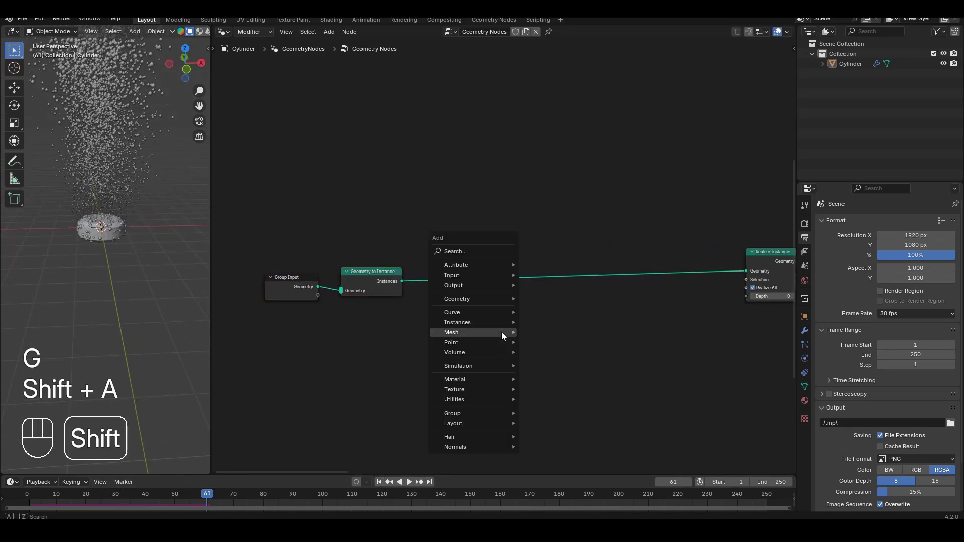
text(simulation)
key(Return)
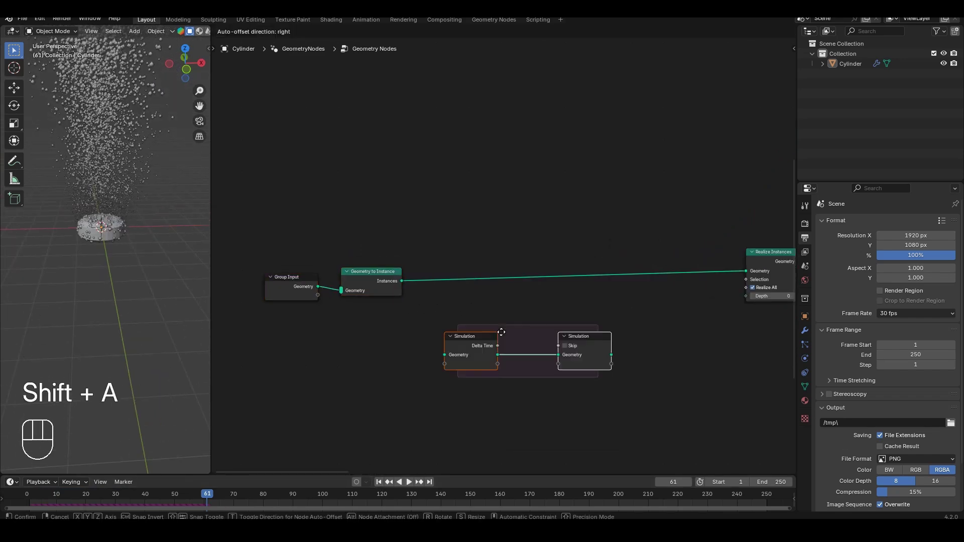
click(506, 158)
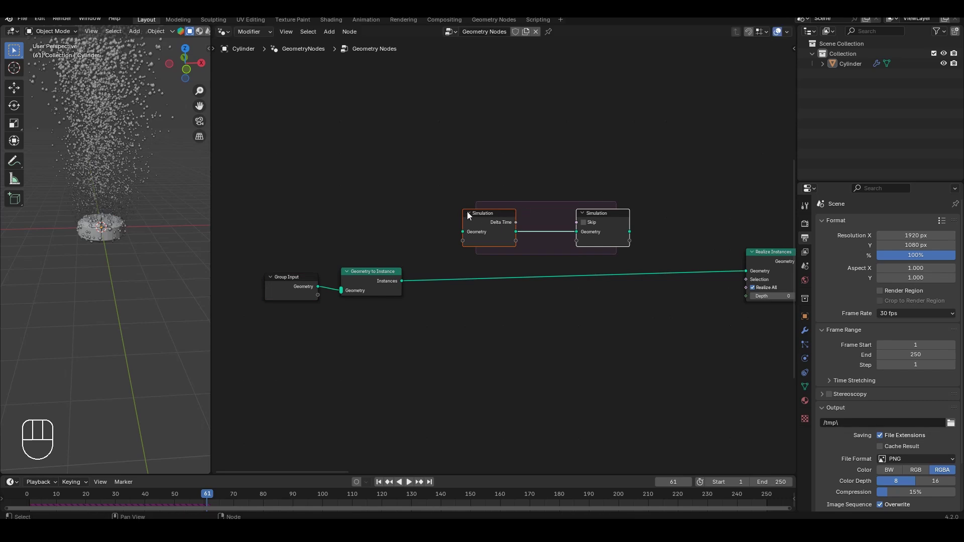
middle_drag(425, 237, 363, 243)
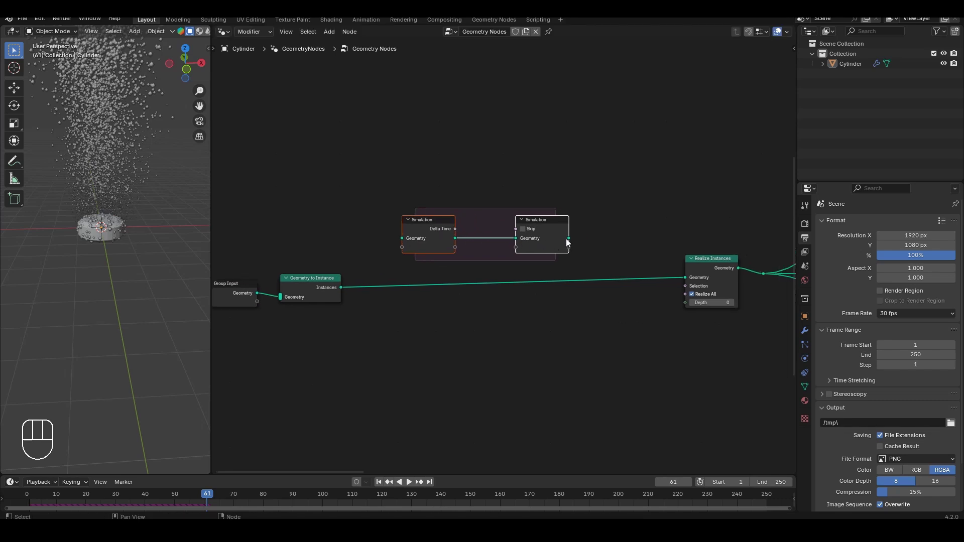
drag(689, 277, 686, 277)
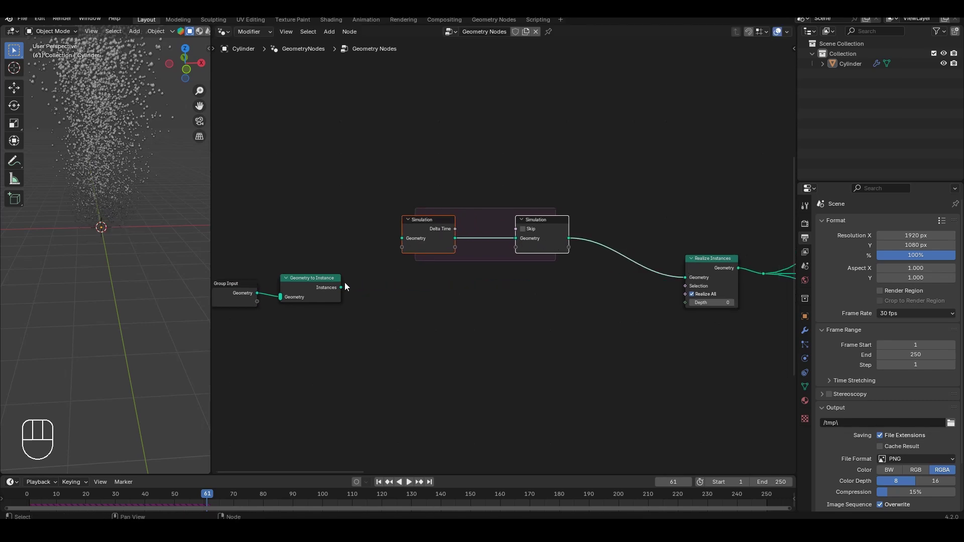
drag(342, 287, 378, 276)
drag(399, 238, 399, 239)
middle_drag(385, 275, 493, 274)
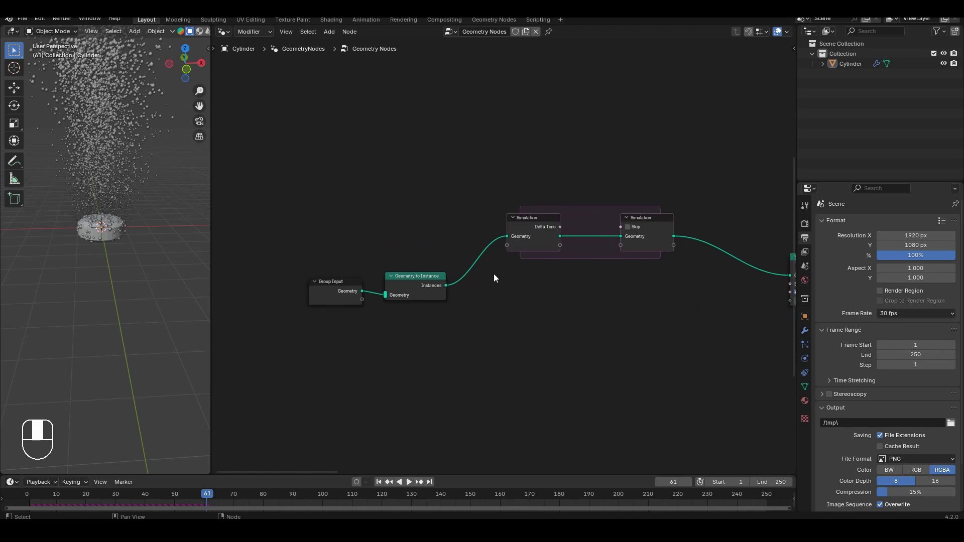
Step: Widen the new simulation zone by moving its nodes farther apart, and return to frame 1
scroll(496, 269, down, 3)
click(512, 225)
key(g)
scroll(390, 427, up, 2)
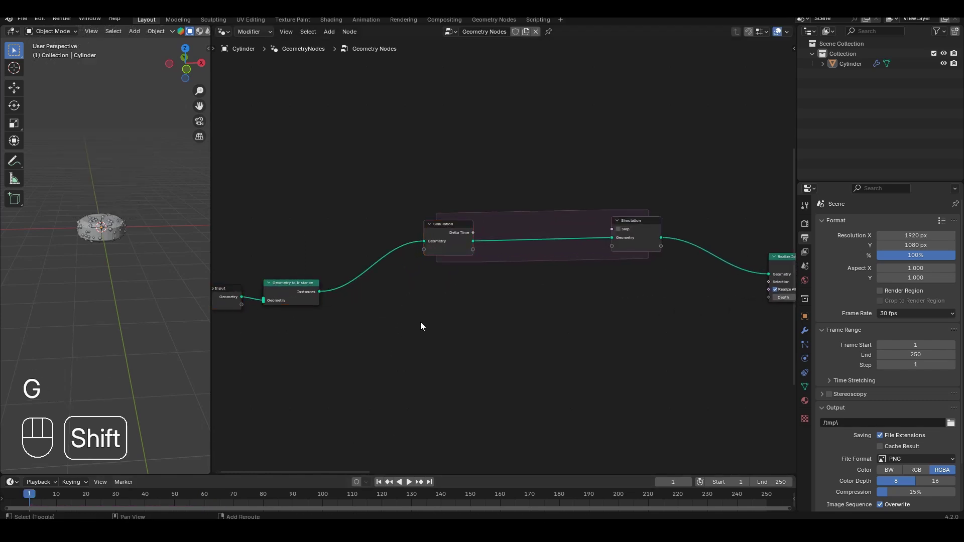
Step: Insert a Store Named Attribute node between Geometry to Instance and the simulation input
key(shift+a)
text(stor)
key(Return)
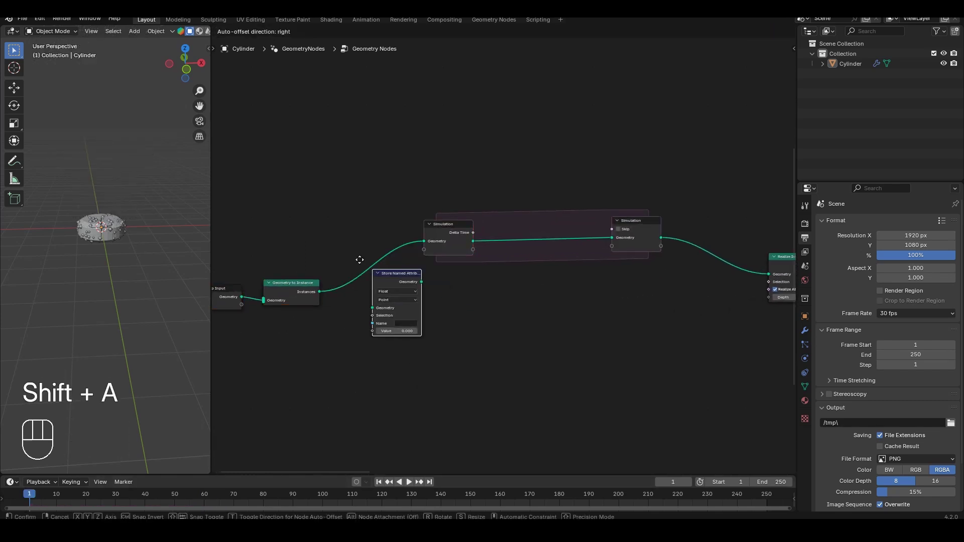
click(352, 235)
scroll(472, 287, up, 1)
middle_drag(472, 287, 480, 227)
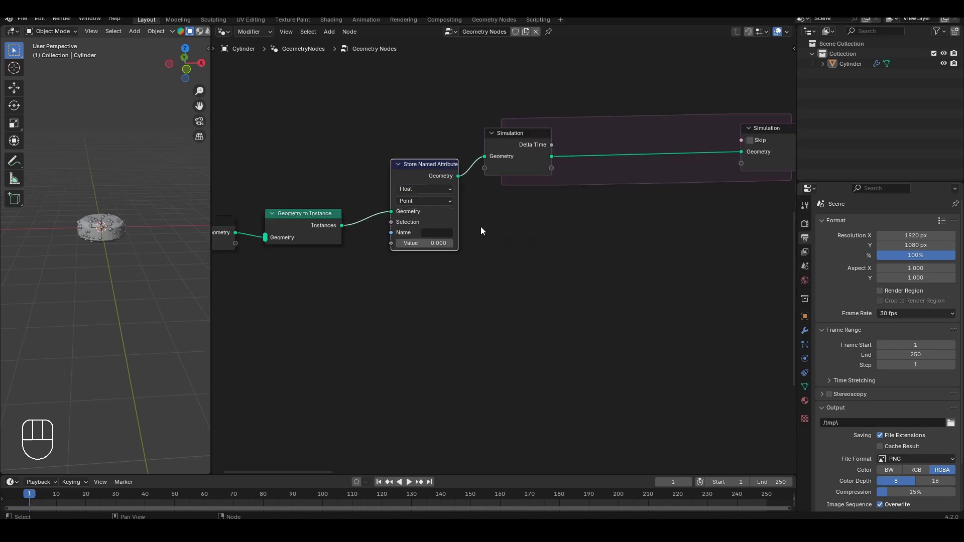
Step: Set Store Named Attribute to a Vector named tablet with a Z value of -0.1
scroll(465, 254, up, 1)
click(372, 235)
click(360, 280)
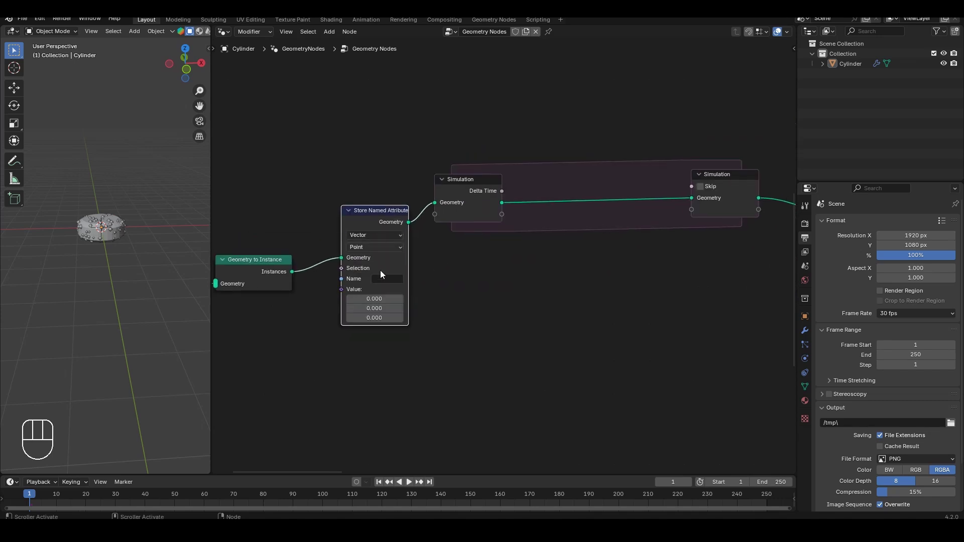
click(384, 279)
text(table)
text(t)
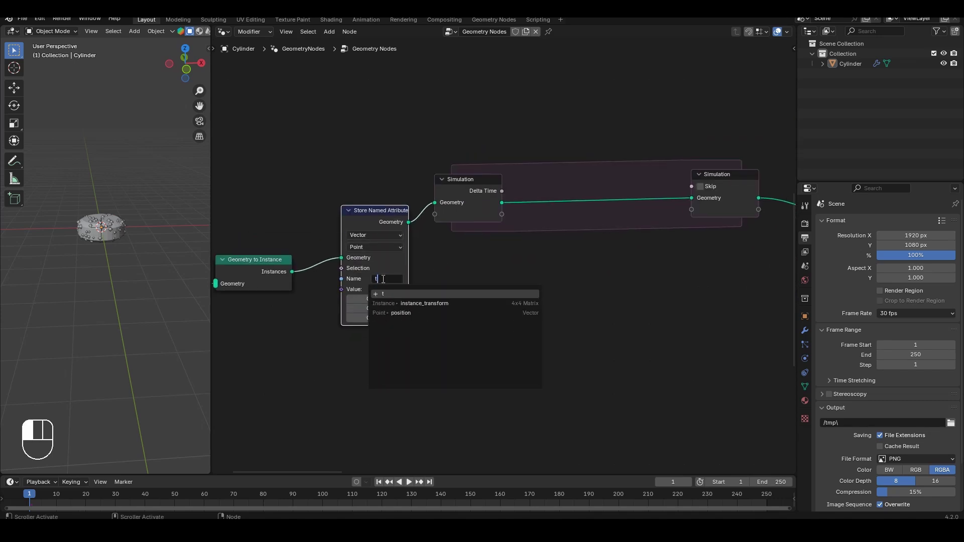
key(Return)
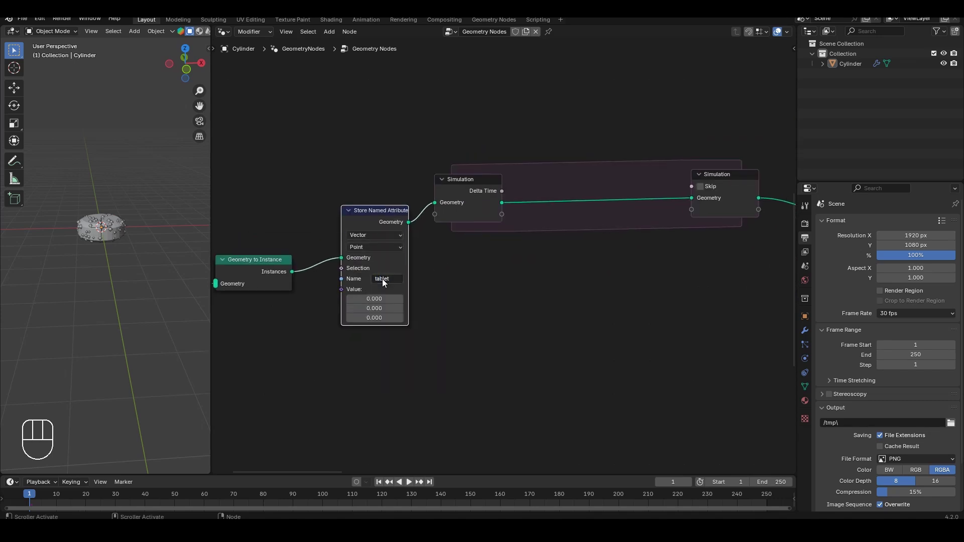
click(373, 318)
text(-.)
key(Return)
middle_drag(469, 308, 448, 308)
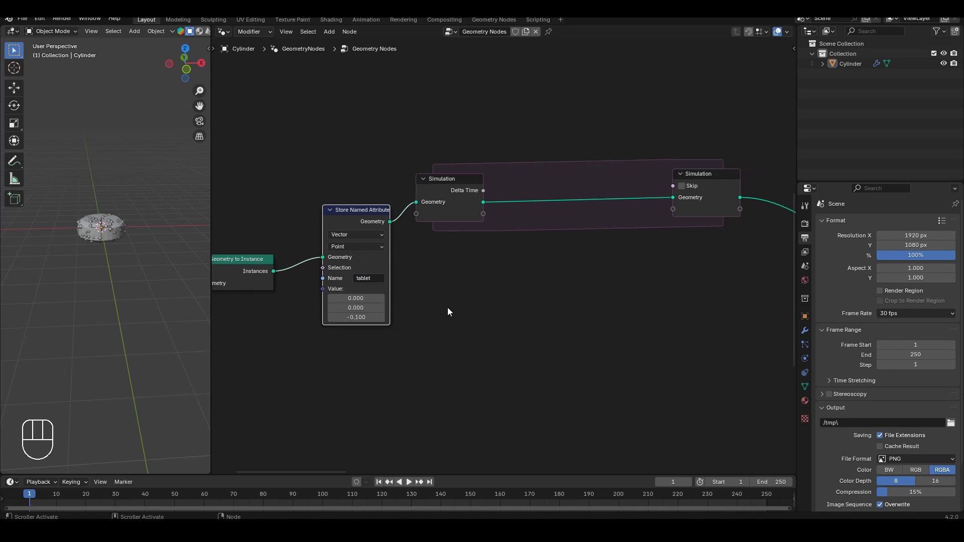
Step: Insert a Set Position node inside the new simulation zone on its Geometry link
key(shift+a)
text(set)
key(Down)
key(Return)
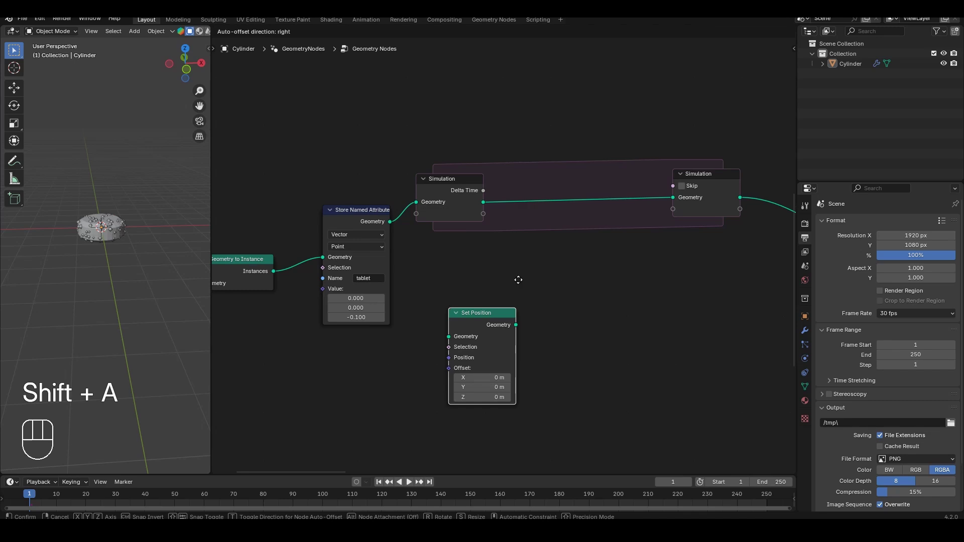
click(644, 150)
Step: Add a Named Attribute node below Set Position and choose the tablet vector attribute for it
key(shift+a)
mouse_move(576, 222)
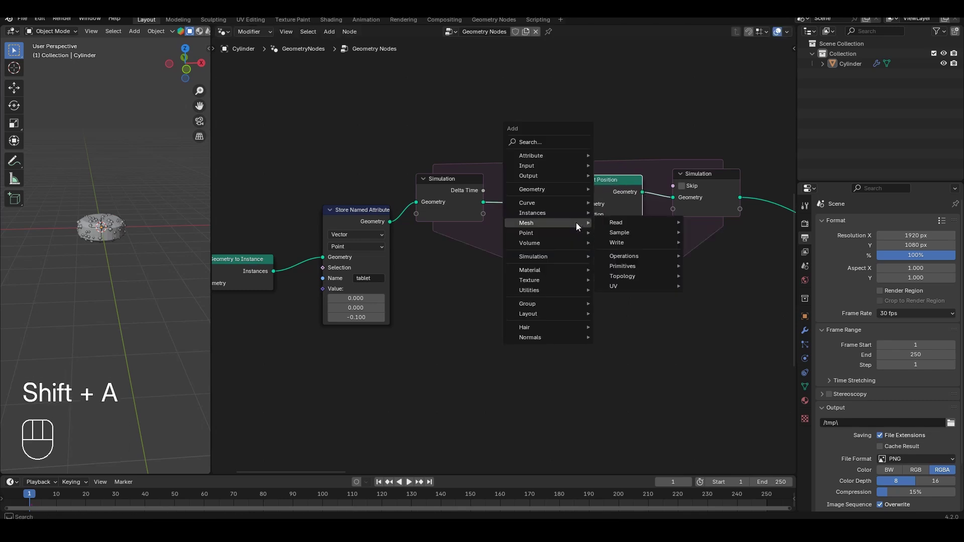
text(named)
key(Return)
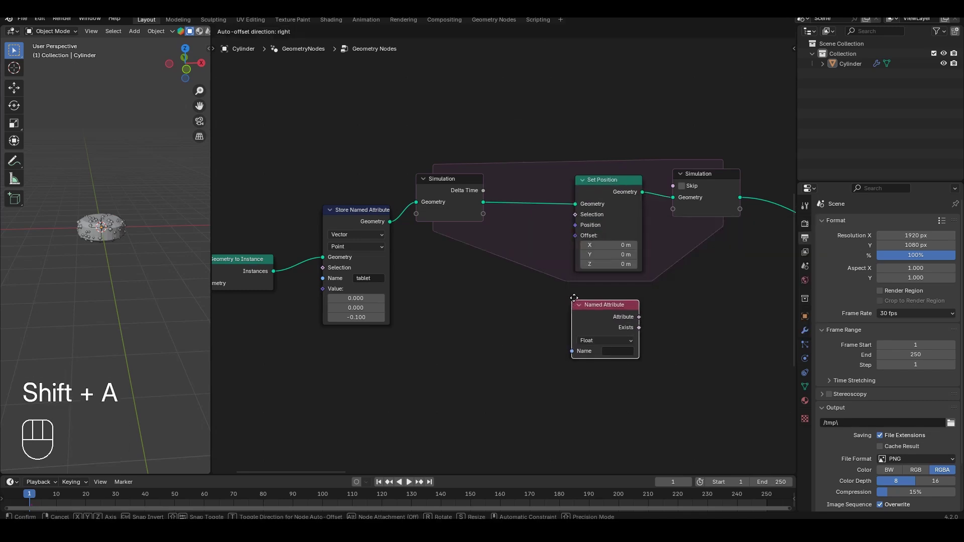
click(577, 296)
click(622, 348)
text(t)
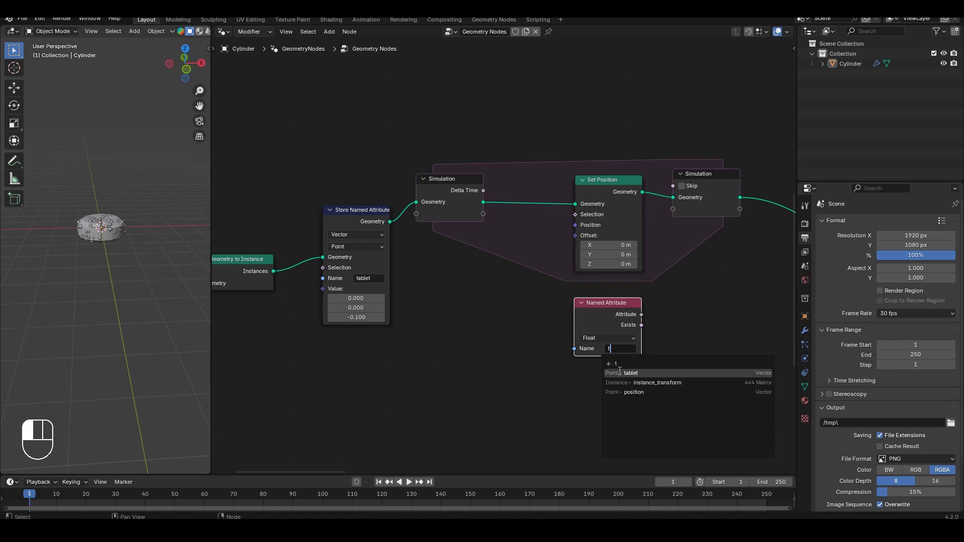
click(620, 372)
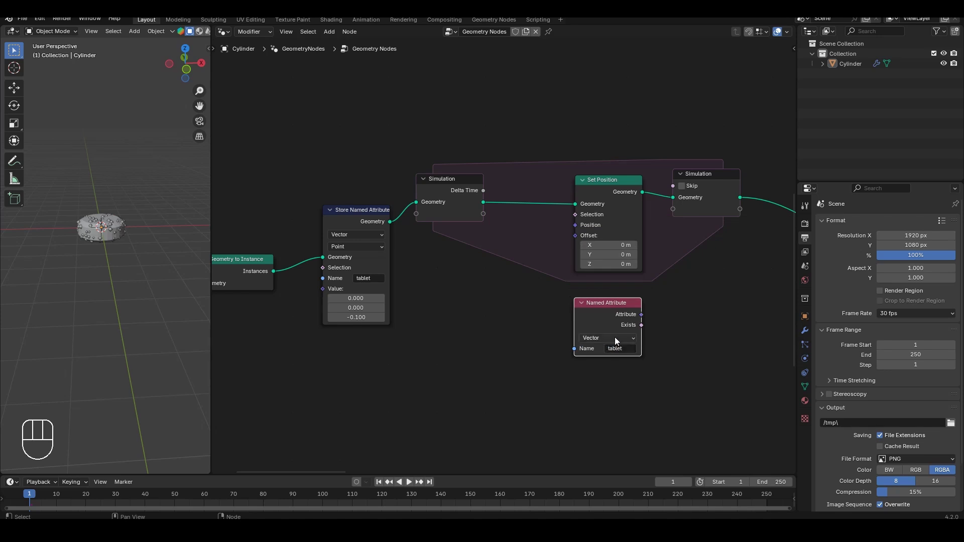
Step: Connect the tablet attribute to Set Position's Offset and play the simulation to check the cylinder's movement
drag(641, 314, 677, 285)
drag(573, 237, 572, 237)
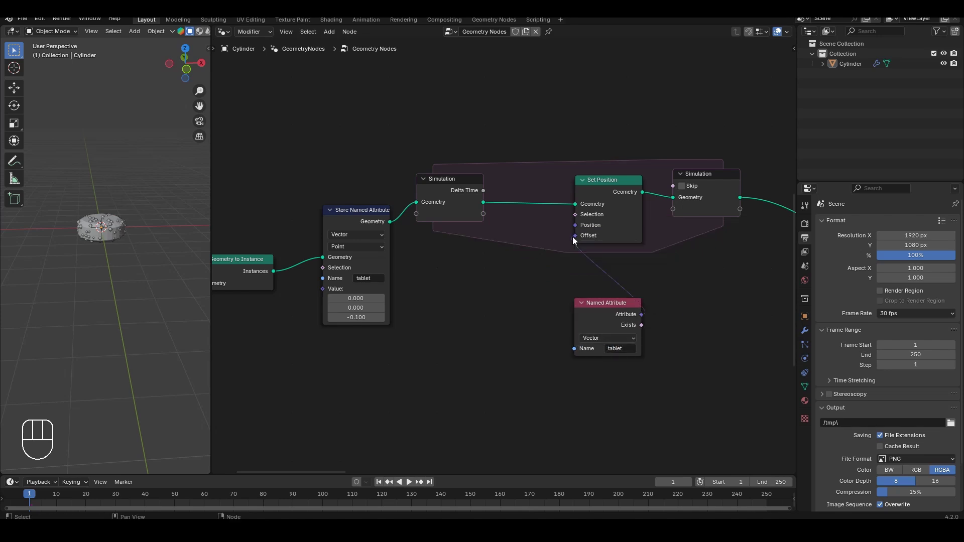
key(space)
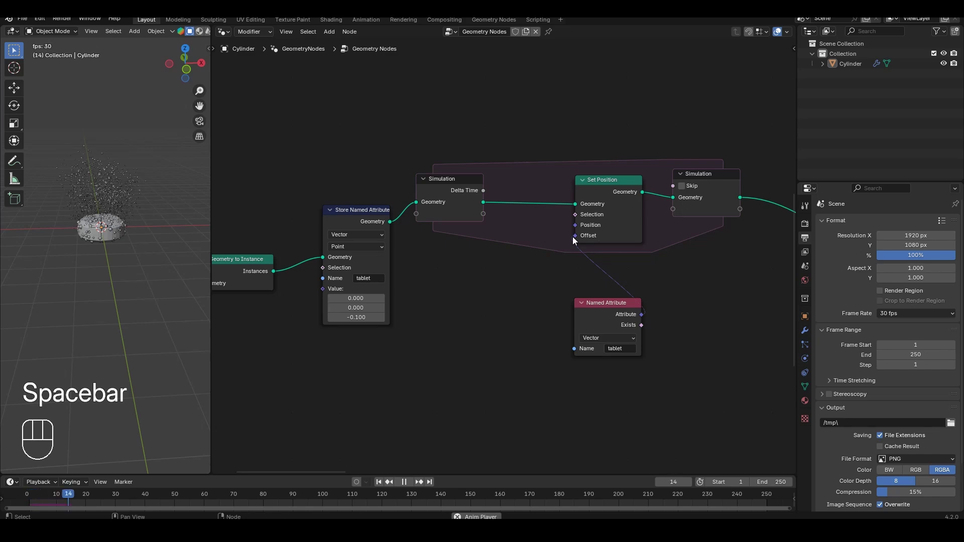
key(space)
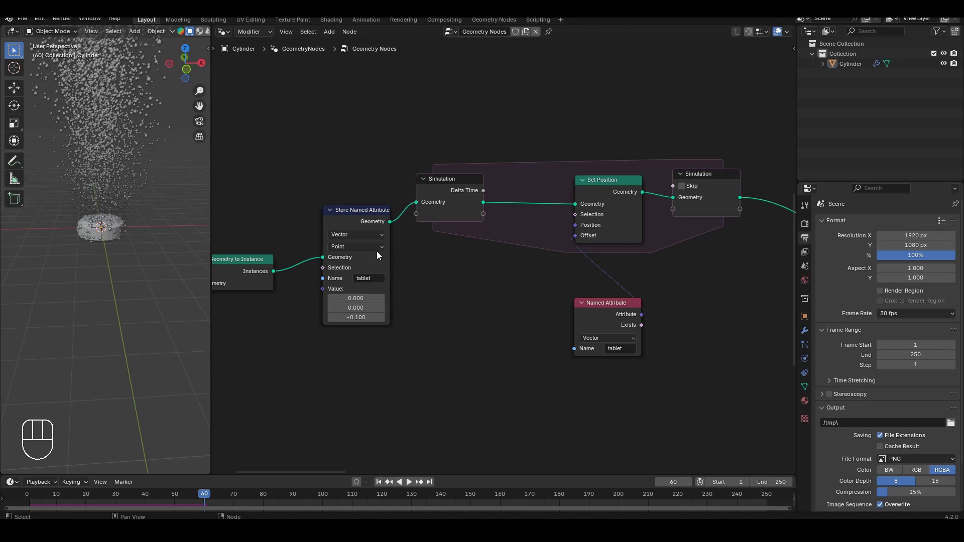
Step: Set Store Named Attribute's domain to Instance, replay the simulation, and return to frame 1 in front view
click(344, 247)
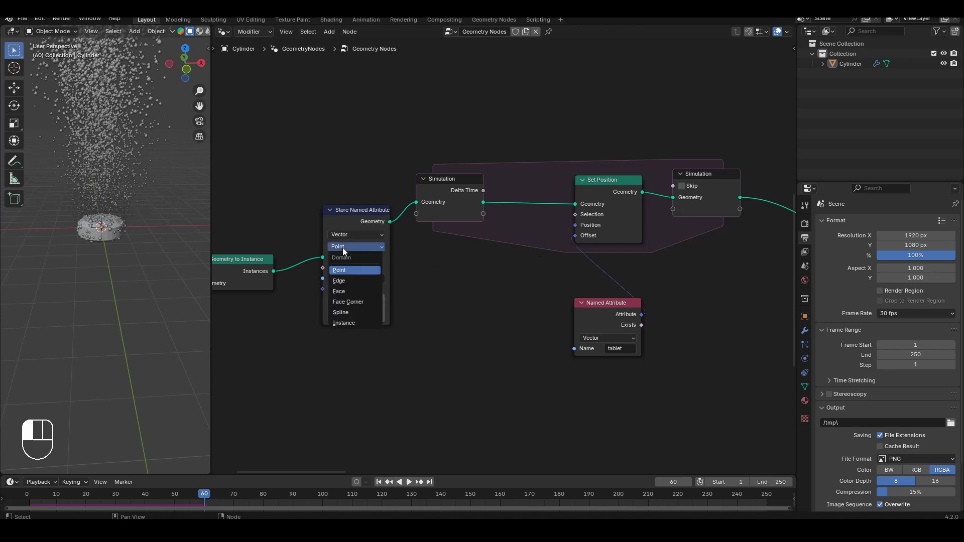
click(356, 323)
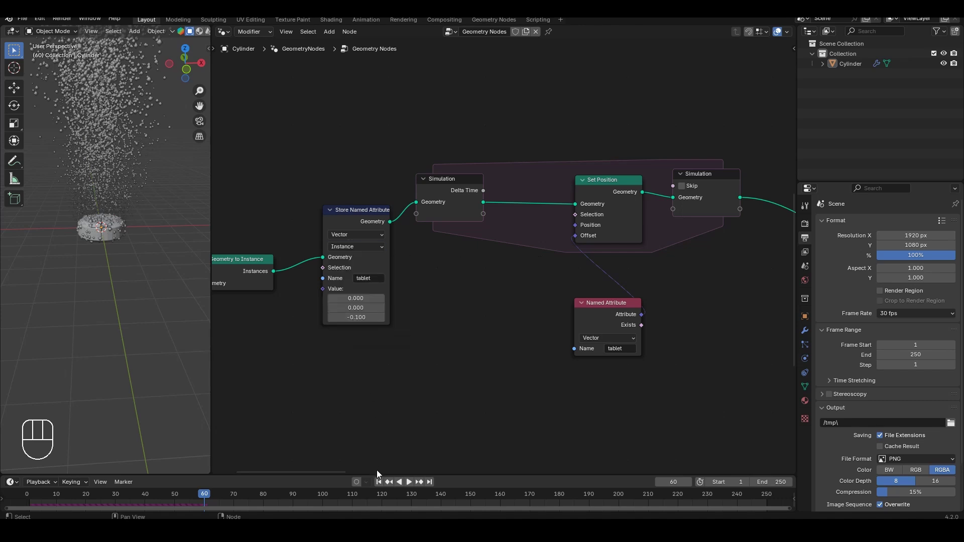
click(379, 482)
key(space)
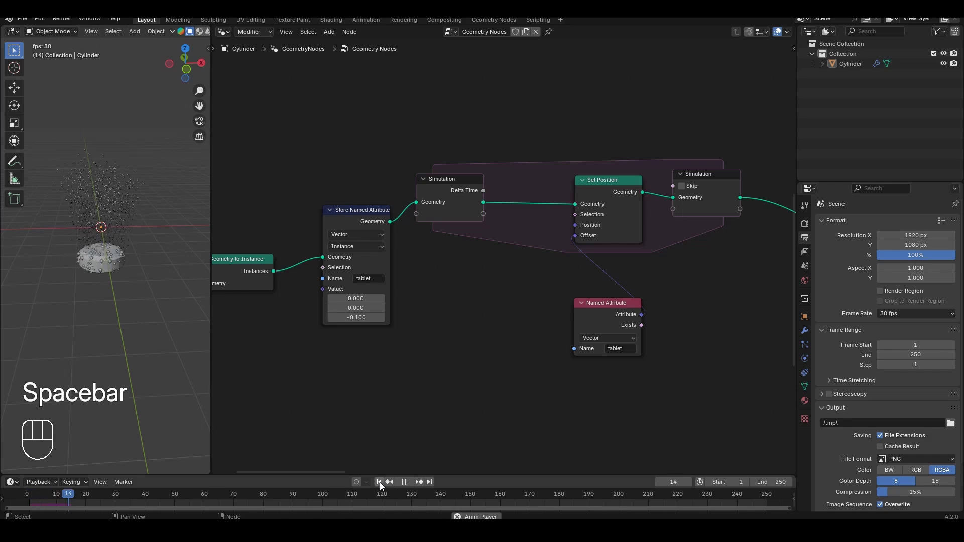
key(space)
key(KP_1)
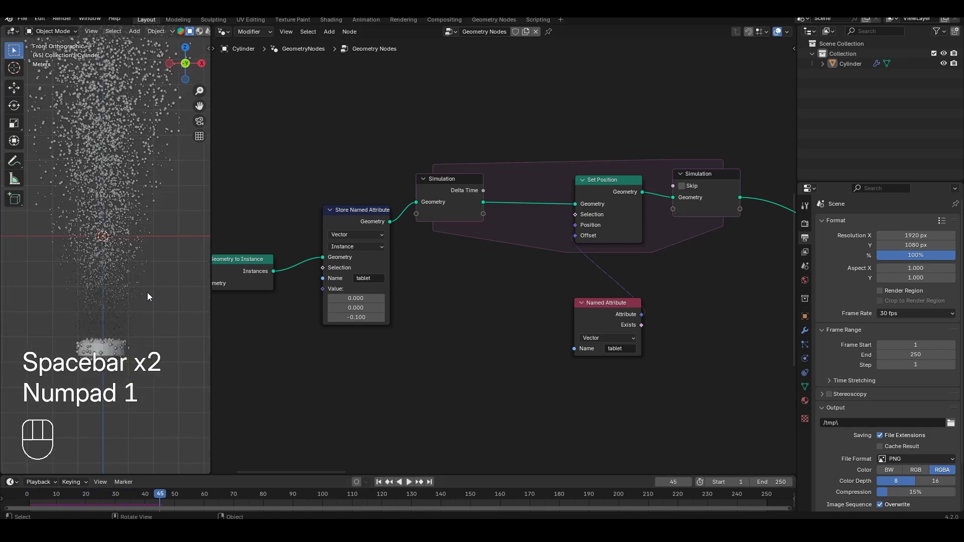
key(shift+Left)
Step: Move the simulation input and the nodes feeding it away from Set Position to widen the zone
key(g)
key(g)
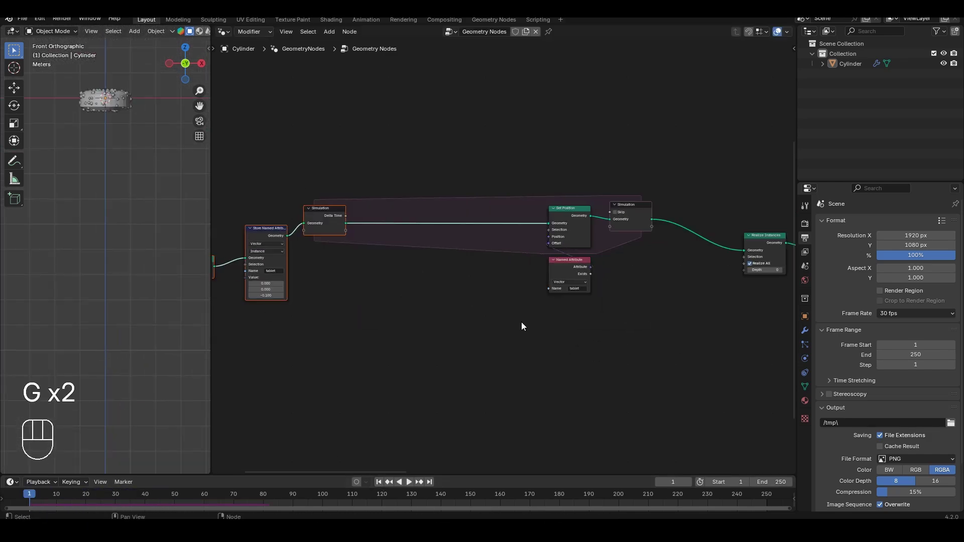
click(441, 300)
Step: Add a Noise Texture node below the simulation zone, between Store Named Attribute and Named Attribute
key(shift+a)
text(noi)
key(Return)
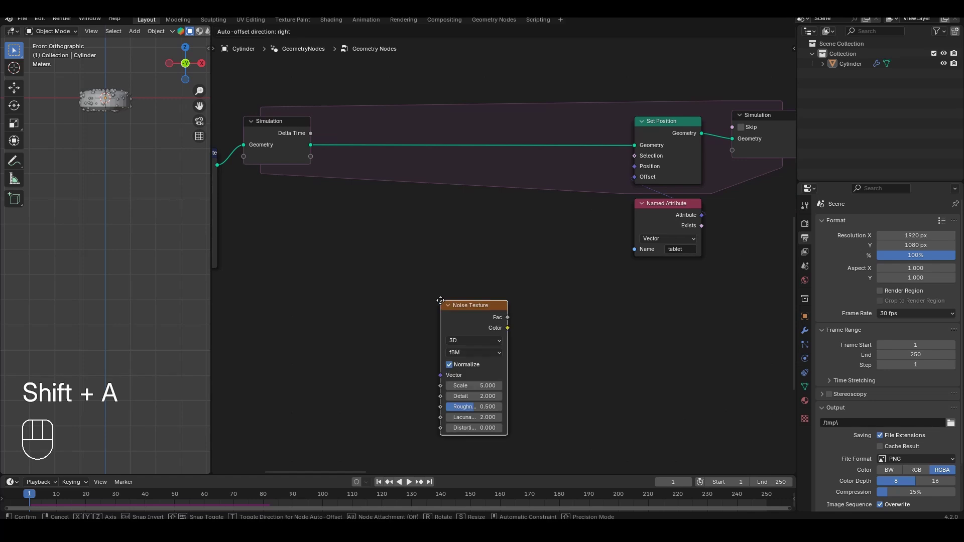
click(413, 231)
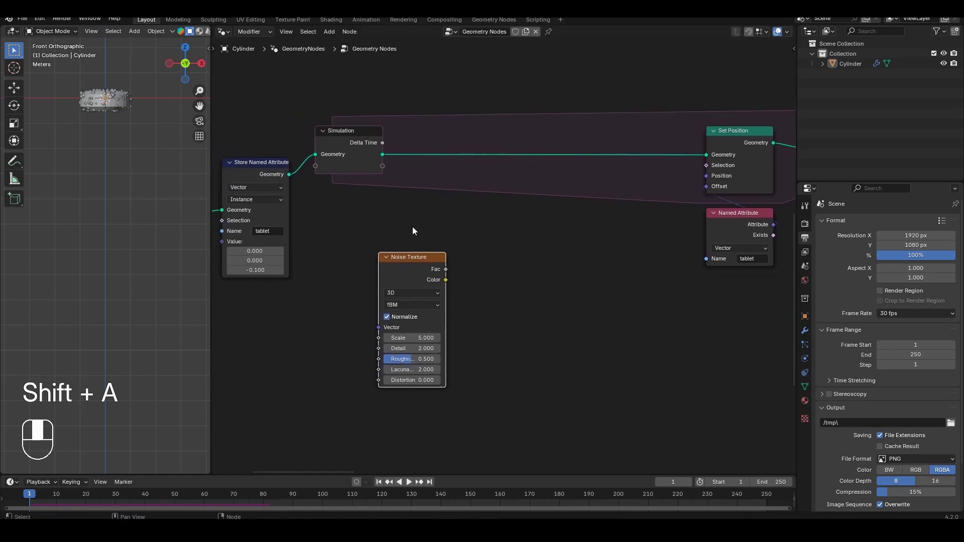
Step: Duplicate the tablet Store Named Attribute node and insert it inside the simulation zone, just before Set Position
click(266, 177)
key(shift+d)
click(609, 129)
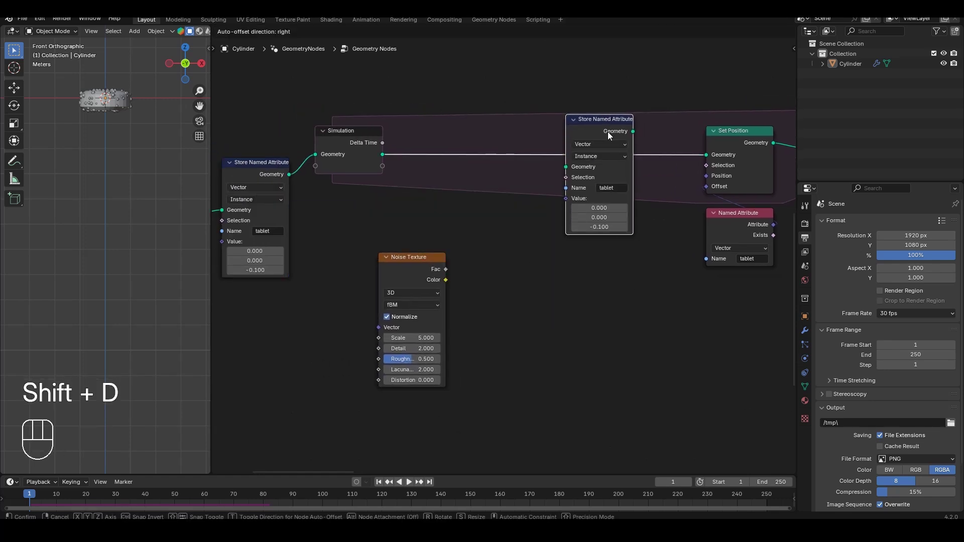
click(541, 288)
key(g)
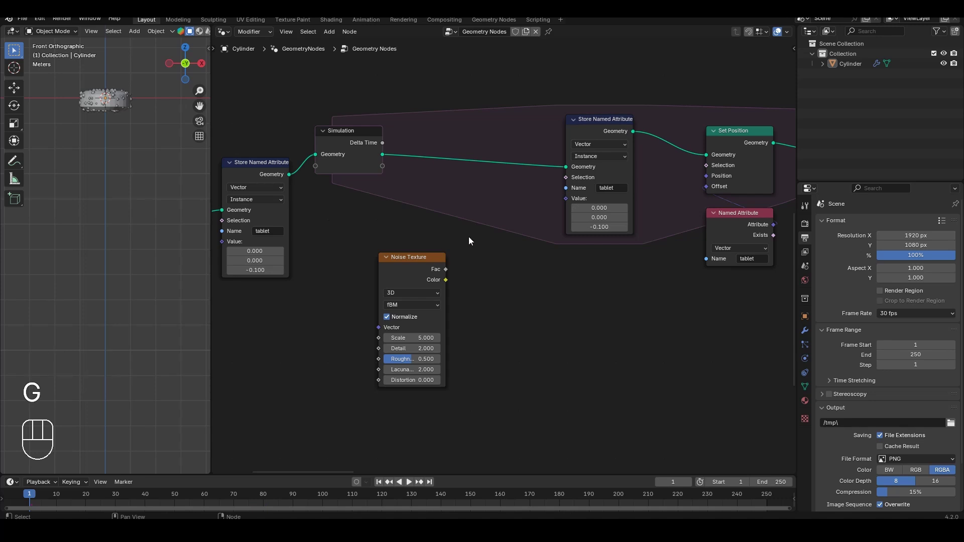
Step: Move the Noise Texture node down and away from the zone, and feed its Color output into a new vector Subtract node
click(431, 261)
key(g)
click(411, 316)
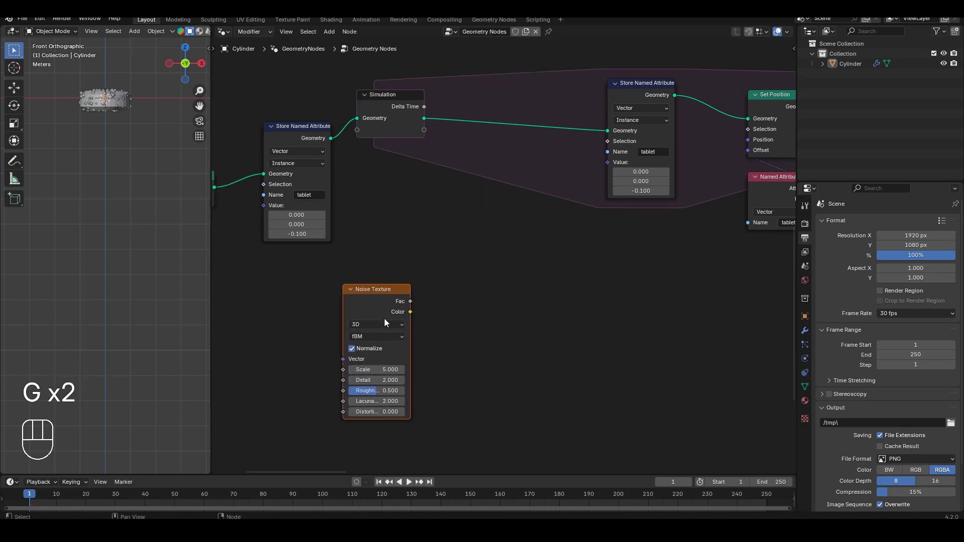
drag(410, 312, 453, 307)
text(s)
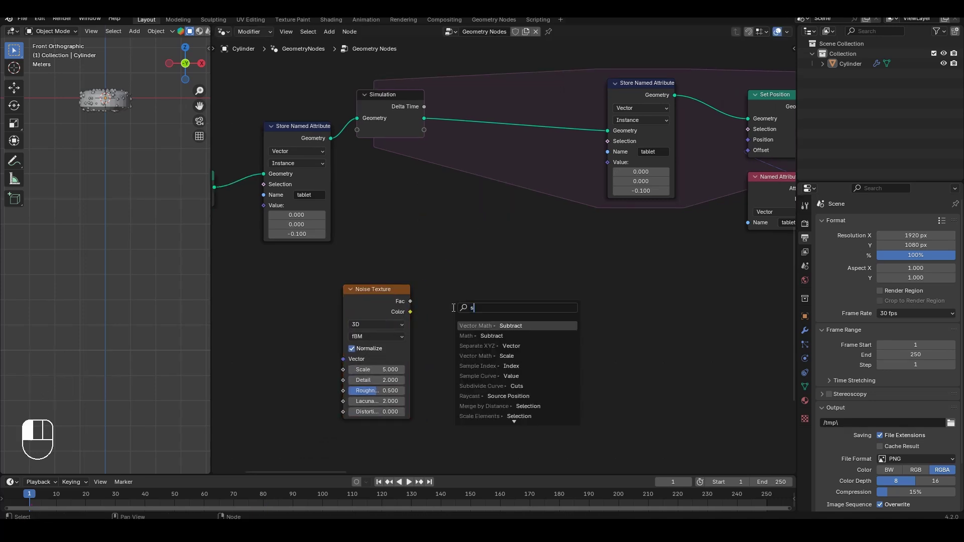
text( sub)
key(Return)
click(433, 293)
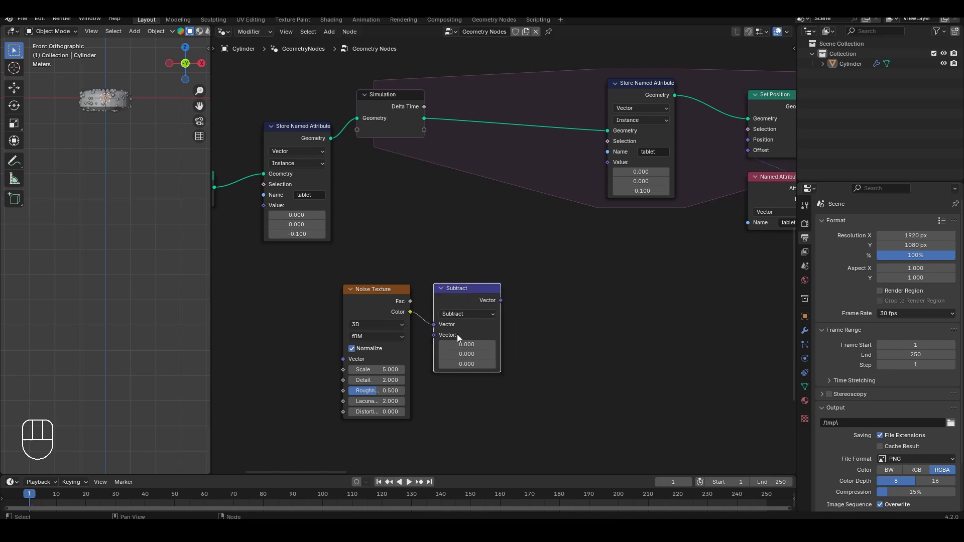
Step: Set the Subtract node's second vector to 0.5 on all axes and shift it aside together with Noise Texture
click(465, 345)
key(Return)
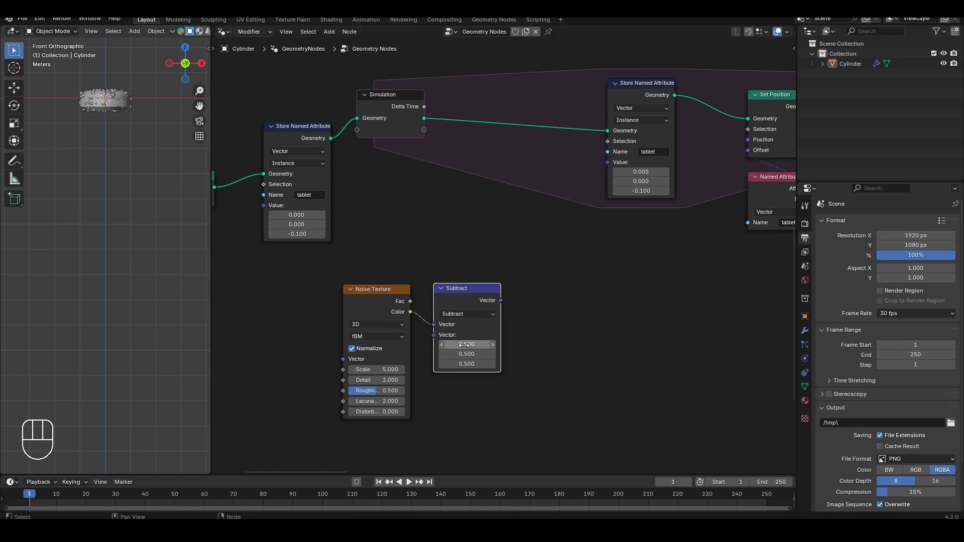
key(g)
click(534, 309)
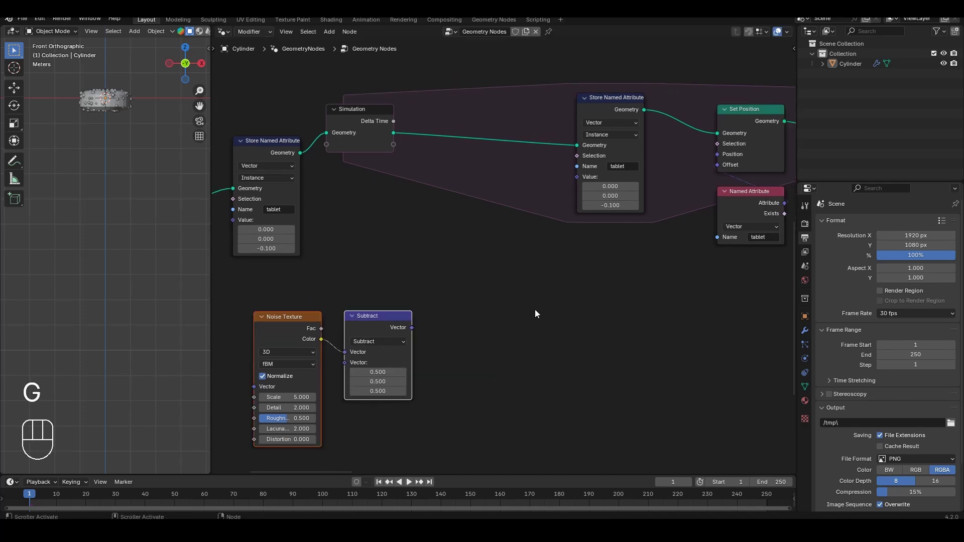
Step: Duplicate the tablet Named Attribute node and place the copy just above the Subtract node
scroll(535, 309, down, 1)
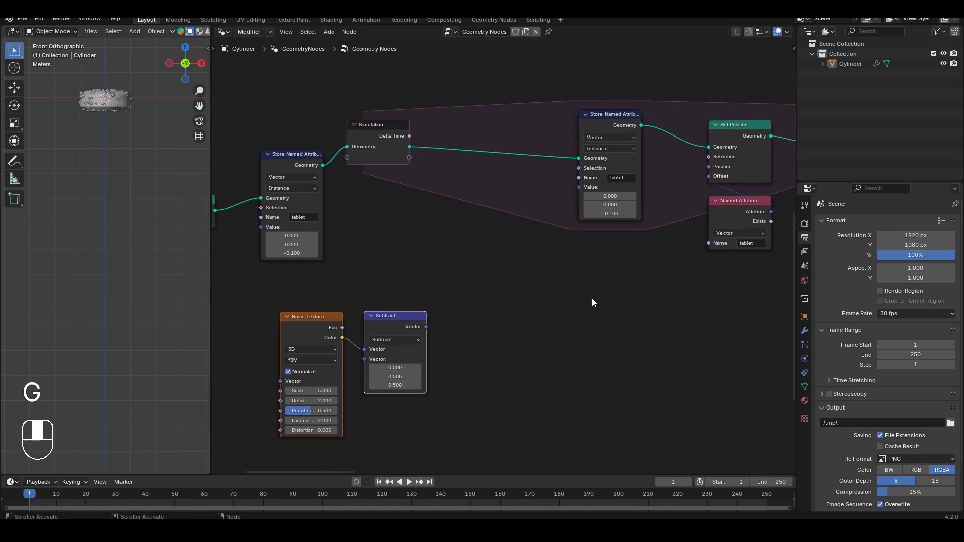
click(735, 204)
key(shift+d)
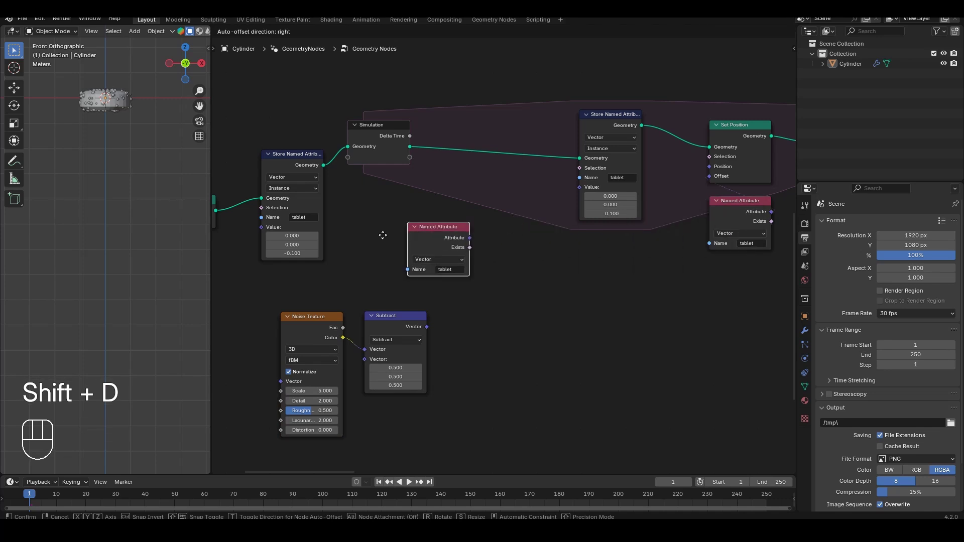
click(394, 253)
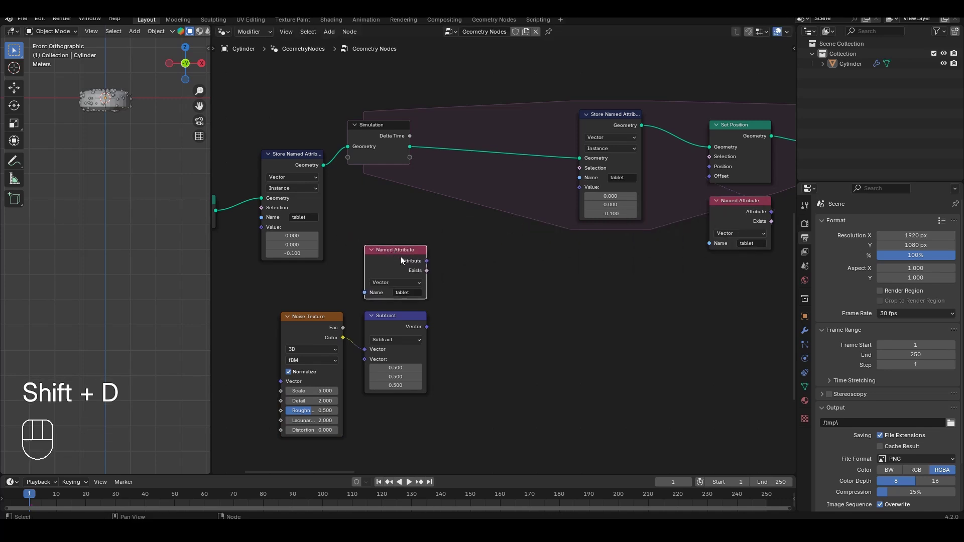
Step: Sum the copied tablet attribute and the Subtract result in a vector Add node, feeding it into the new Store Named Attribute's Value
drag(426, 260, 492, 293)
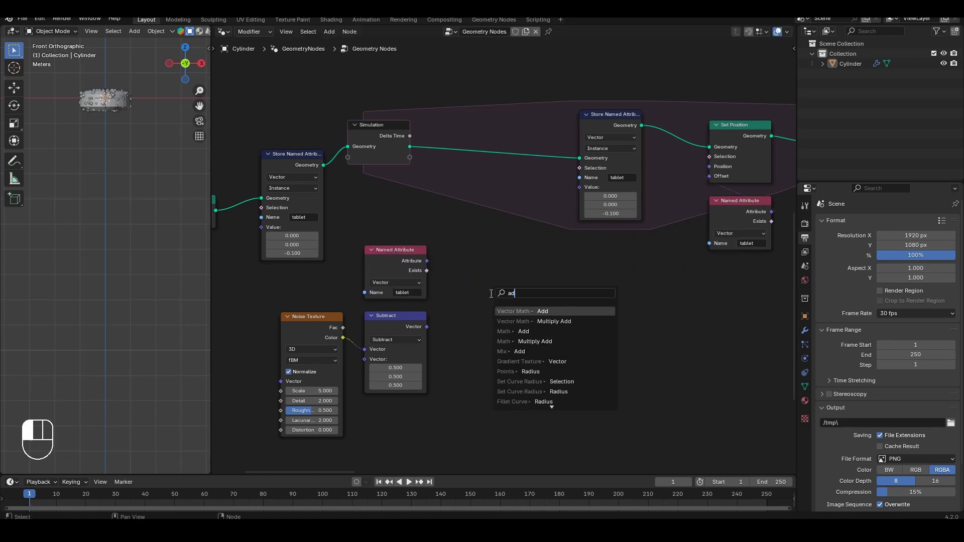
text(add)
key(Return)
click(452, 260)
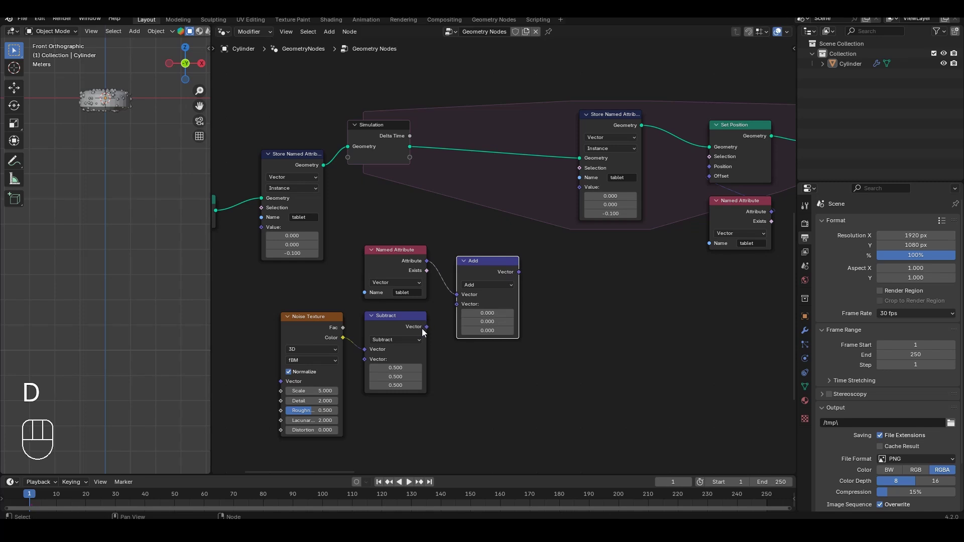
drag(427, 327, 457, 304)
drag(519, 272, 585, 188)
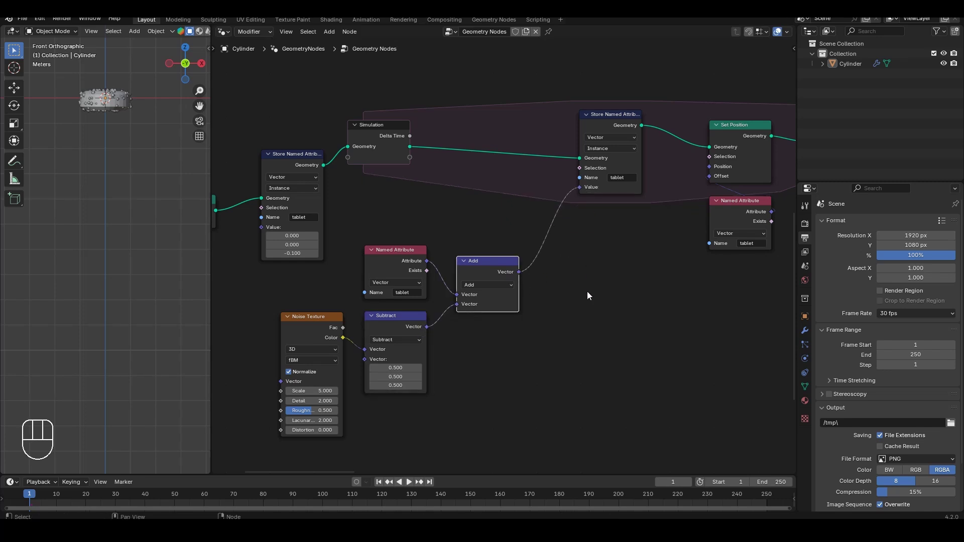
Step: Play the simulation to check how the noise affects the tablet's motion, then stop playback
scroll(587, 292, down, 2)
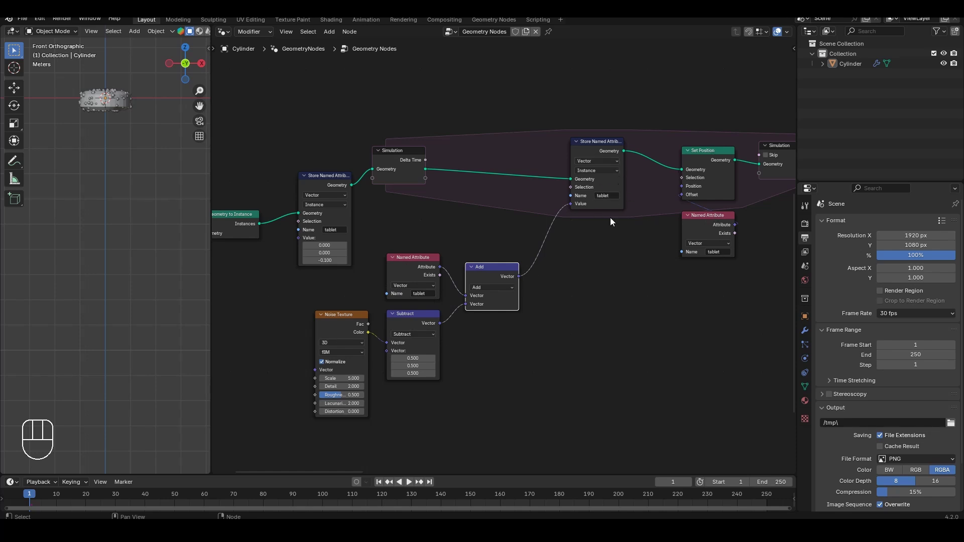
key(space)
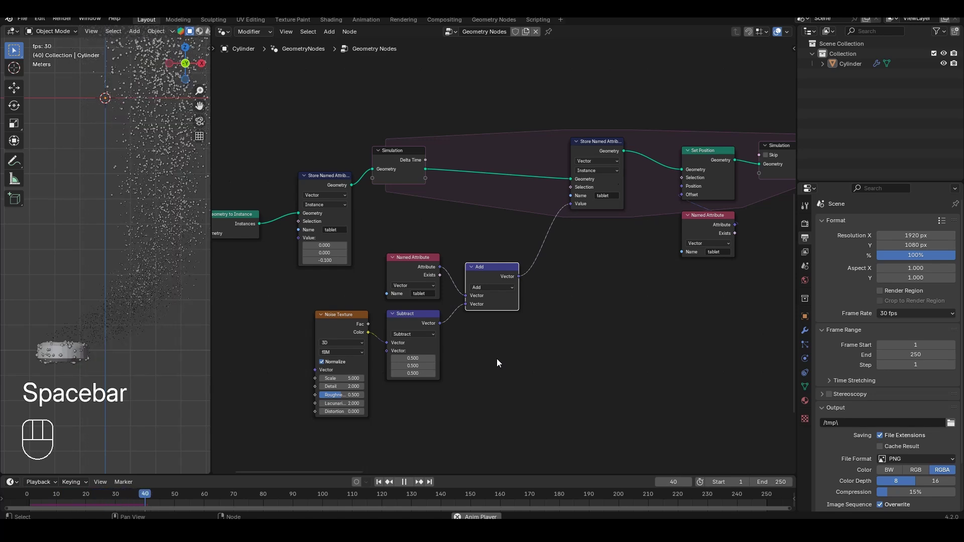
key(space)
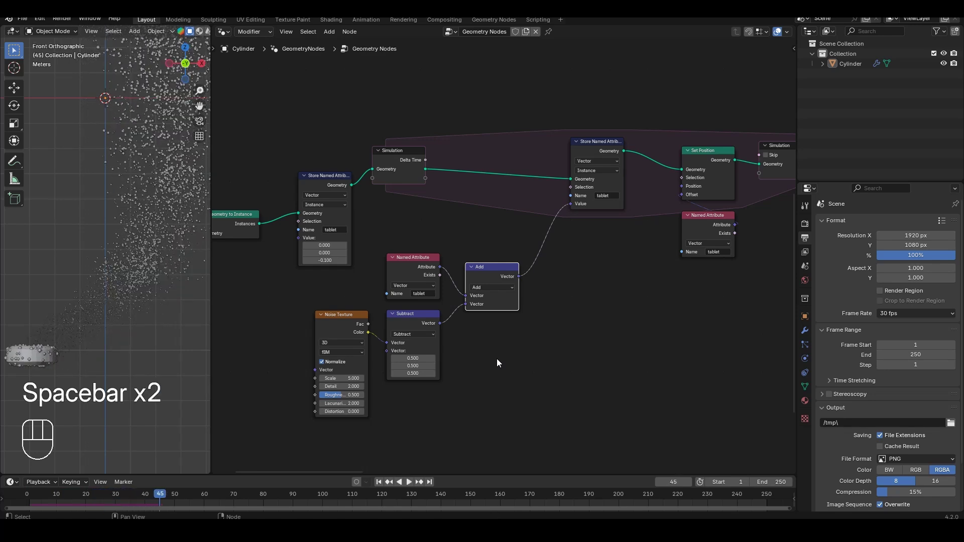
Step: Move the Noise Texture and Subtract nodes away from the Add node to make room between them
drag(301, 427, 446, 353)
key(g)
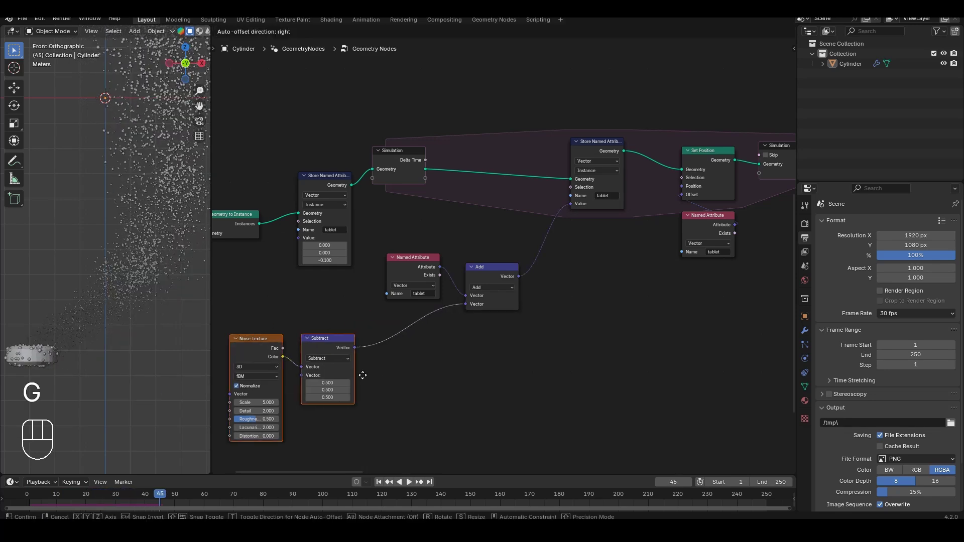
click(356, 377)
middle_drag(356, 378, 404, 362)
scroll(402, 361, up, 1)
Step: Insert a duplicate of the Subtract node before Add, switch its operation to Scale, and set the scale to 0.1
click(365, 328)
key(shift+d)
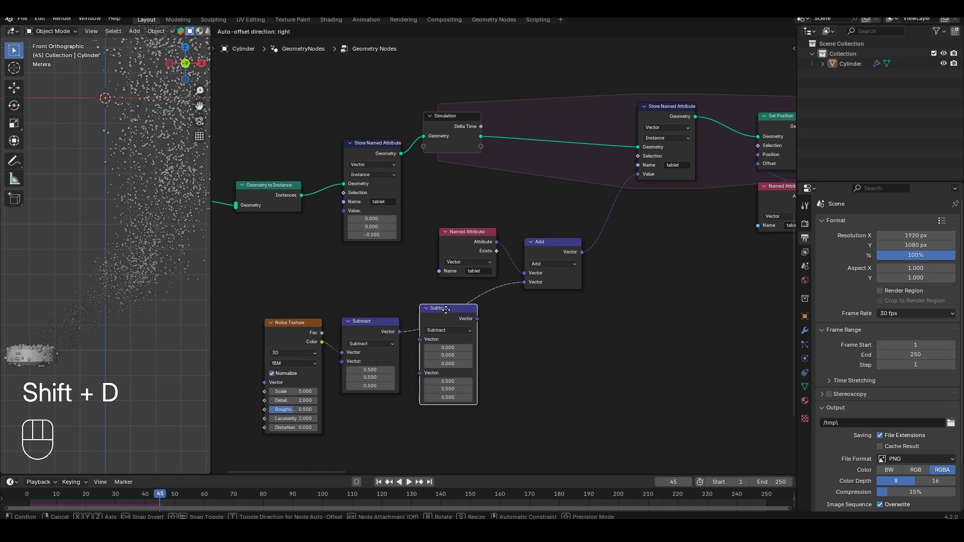
click(449, 313)
click(450, 324)
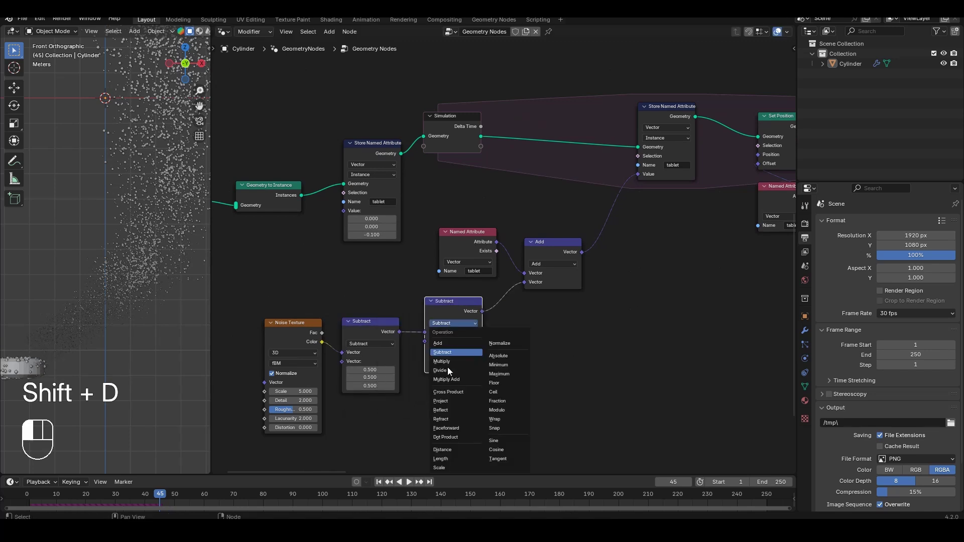
click(447, 455)
click(455, 341)
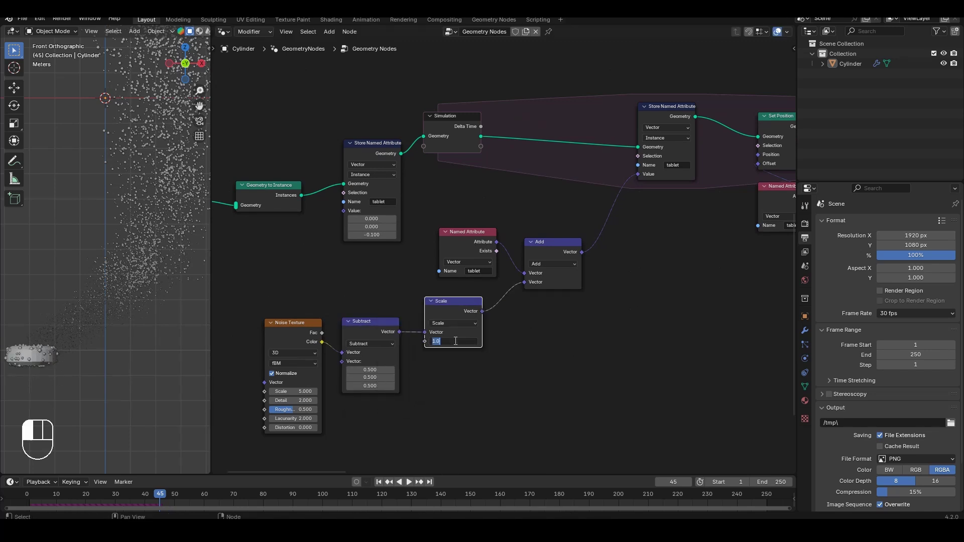
key(Return)
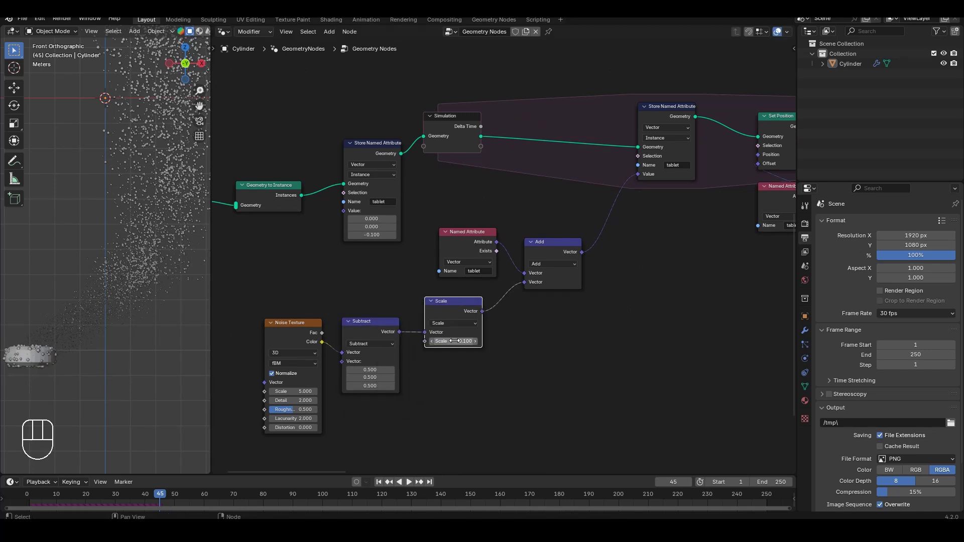
Step: Replay the simulation from the first frame to check the tablet's motion with the scaled noise
click(380, 482)
key(space)
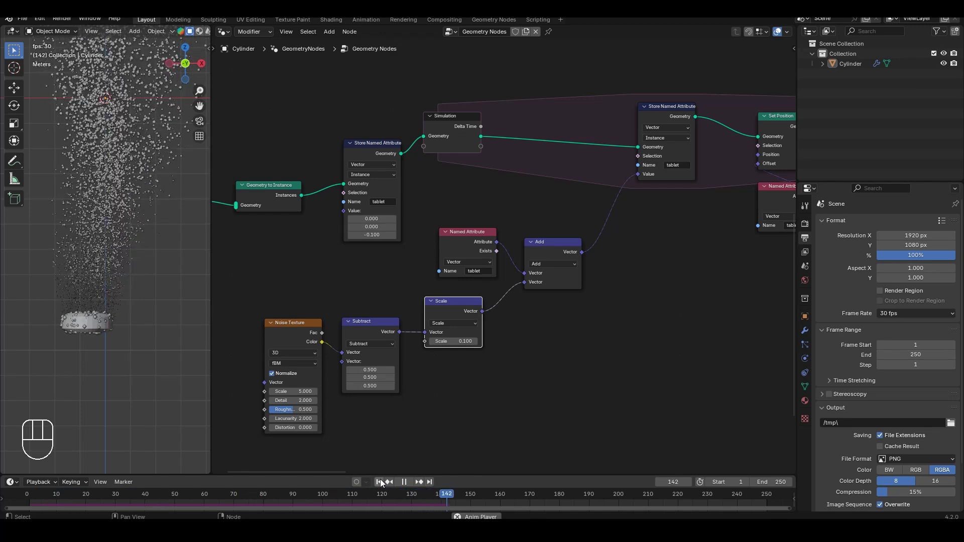
key(space)
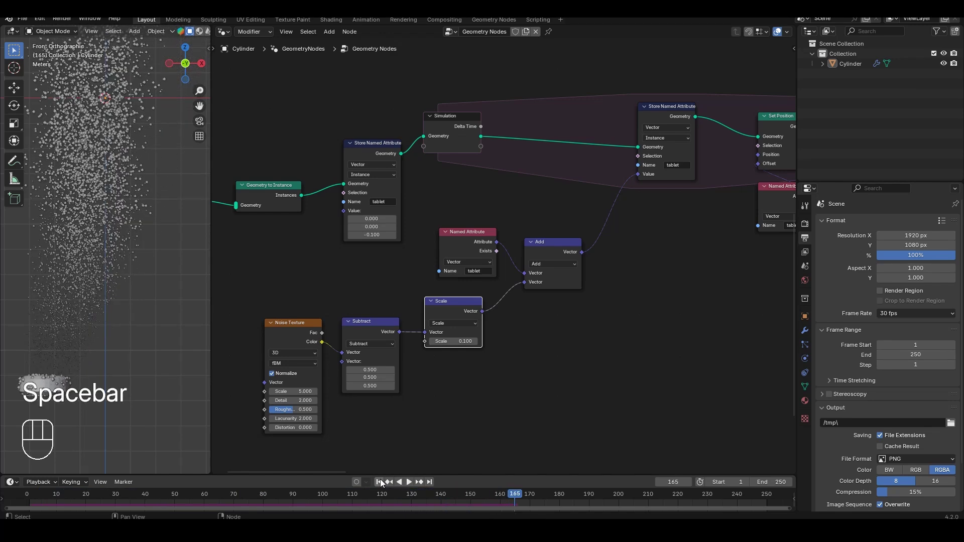
Step: Set the Noise Texture's scale to 1 and replay the simulation from the first frame
click(293, 391)
text(1)
click(380, 428)
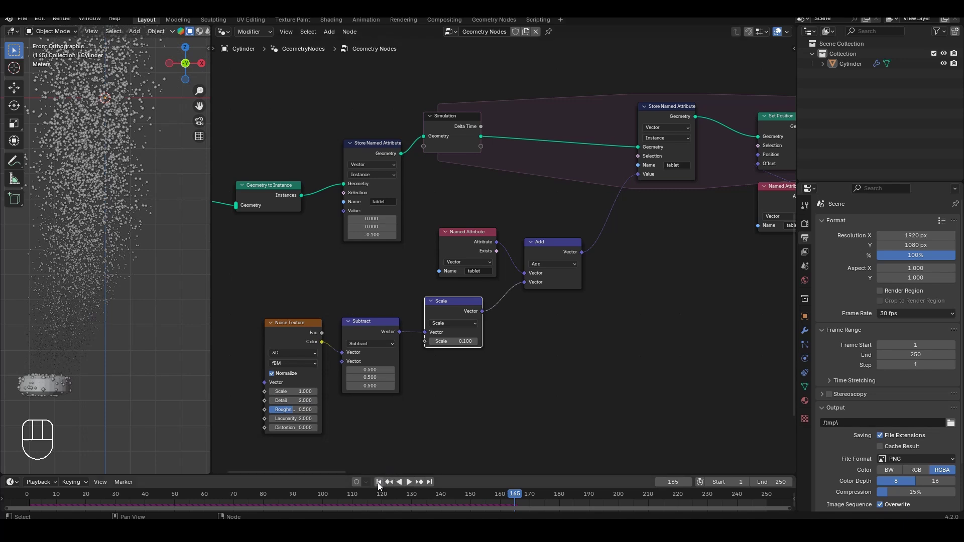
click(379, 482)
key(space)
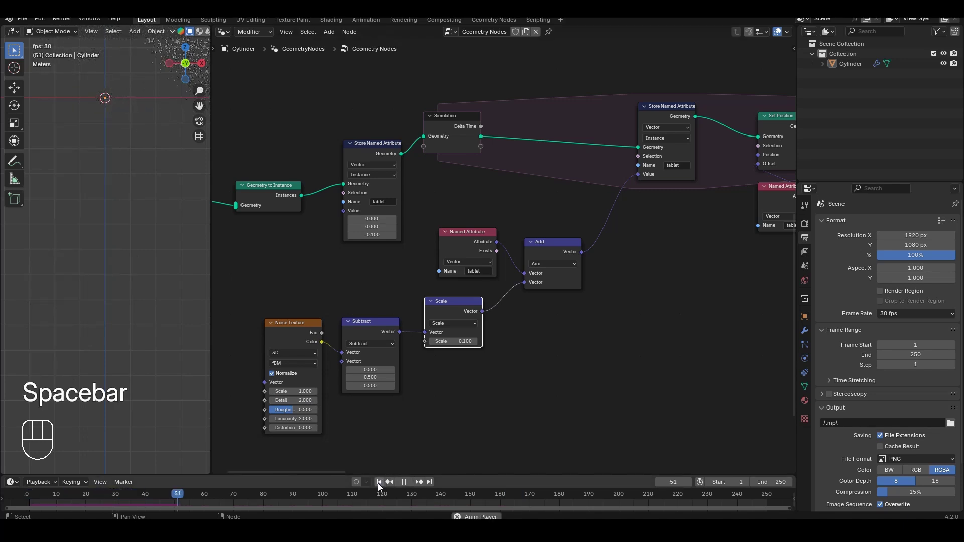
key(space)
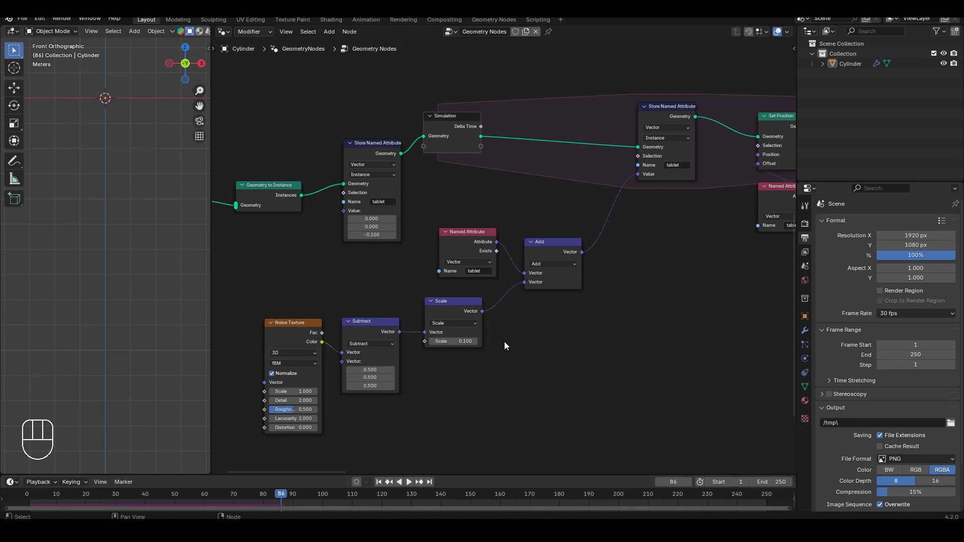
Step: Spread the Named Attribute node apart from the Add and Scale nodes to open a gap between them
drag(511, 218, 458, 249)
key(g)
click(427, 238)
drag(588, 254, 474, 312)
key(g)
click(528, 316)
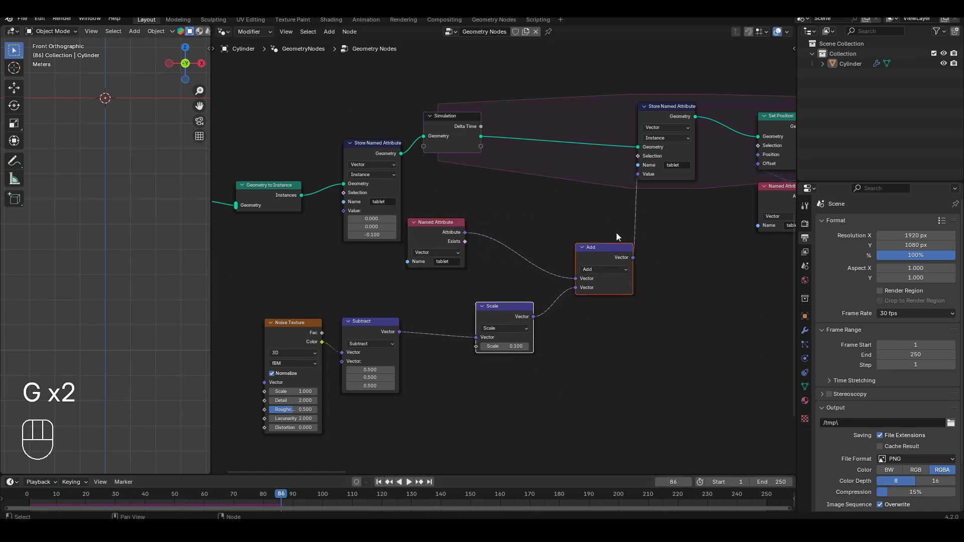
Step: Insert another vector Add node between the tablet Named Attribute and the existing Add, with its Z value at -0.1
click(616, 234)
key(shift+a)
text(vector add)
key(Return)
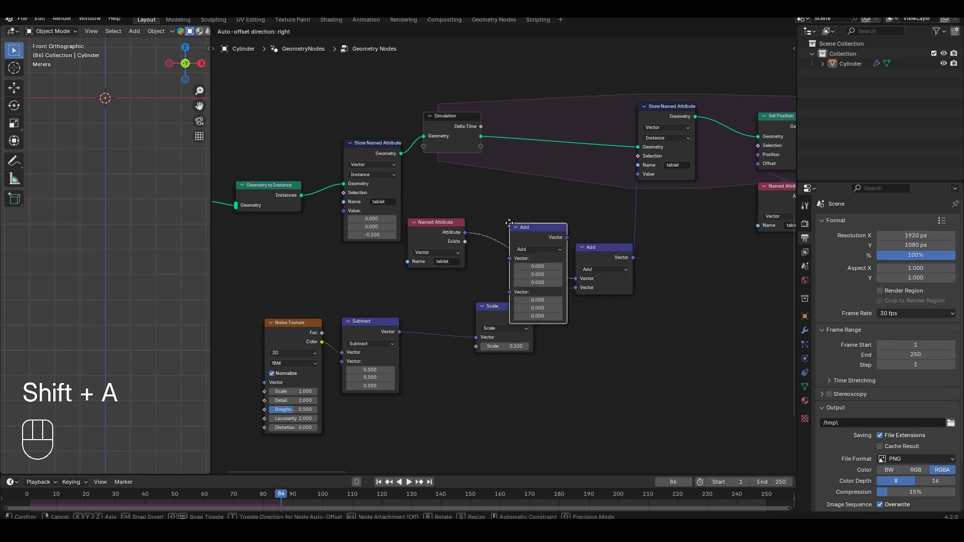
click(487, 179)
click(505, 227)
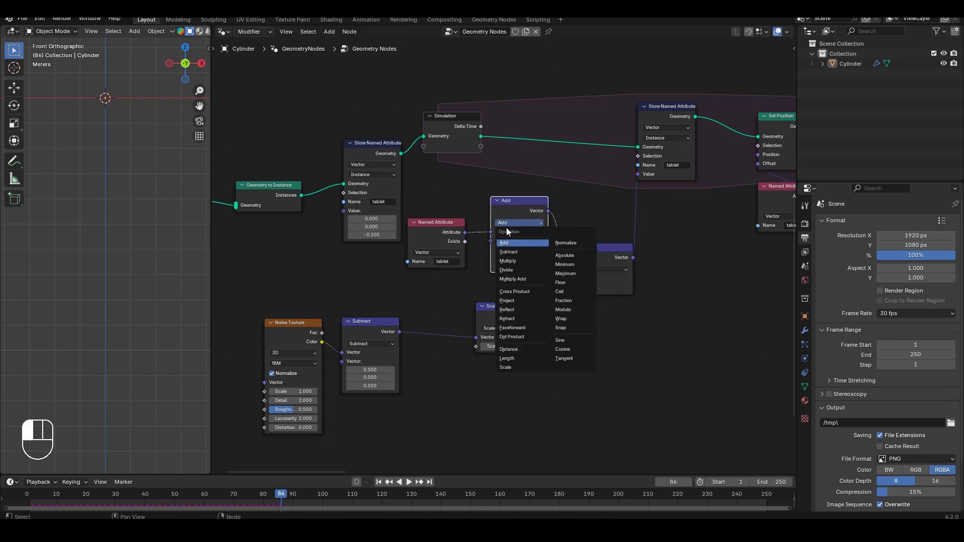
click(515, 265)
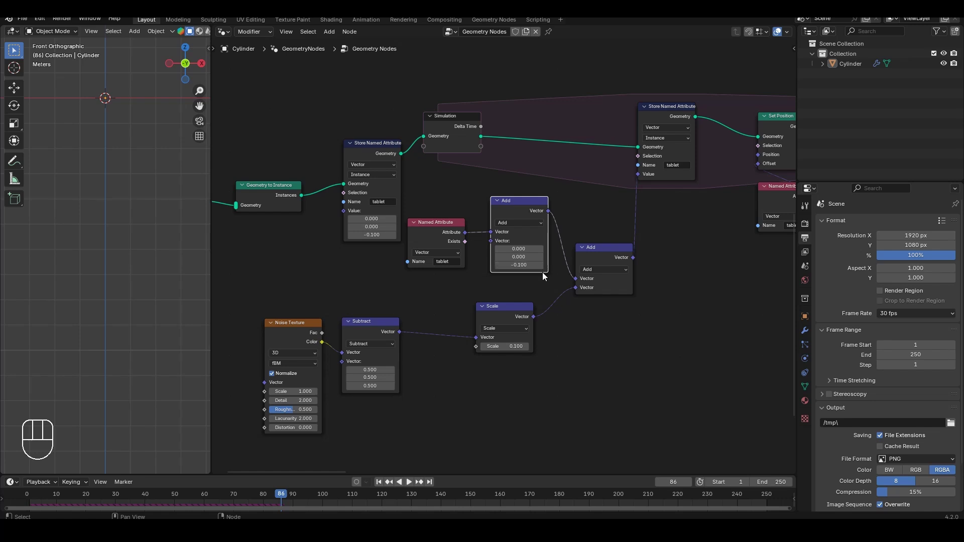
Step: Replay the simulation from the first frame to check the tablet's added downward acceleration
click(379, 482)
key(space)
key(space)
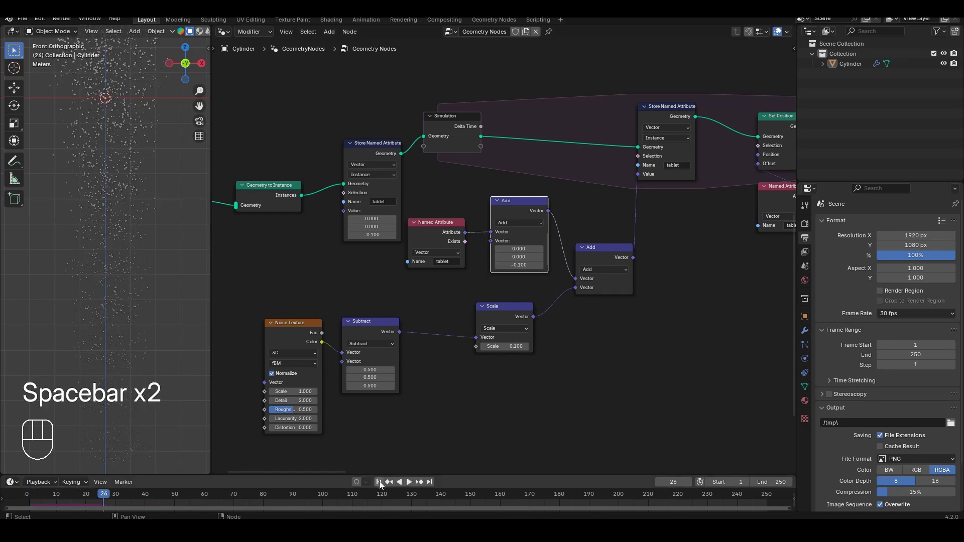
Step: Set the inserted Add node's Z value to -0.01 and replay the simulation from the first frame
click(522, 266)
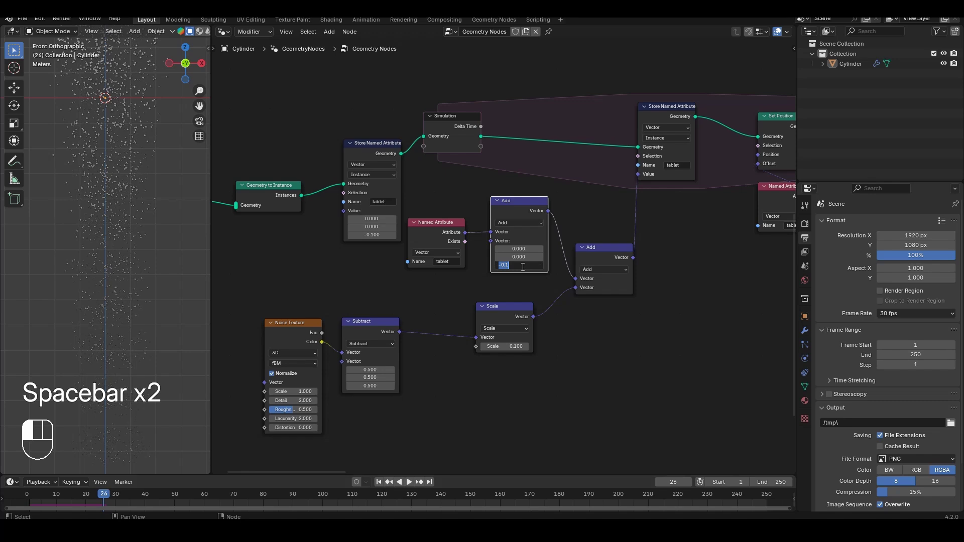
text(-0.11)
key(Return)
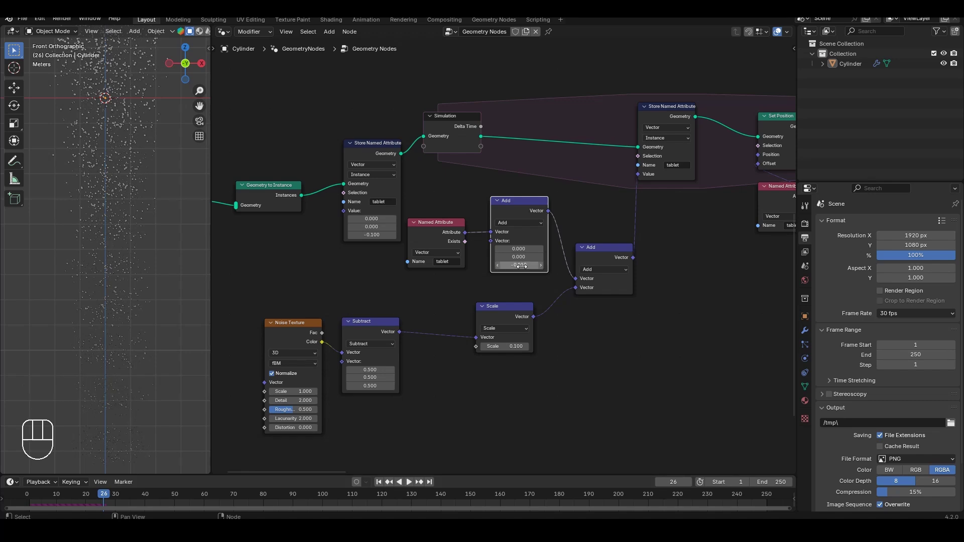
click(379, 482)
key(space)
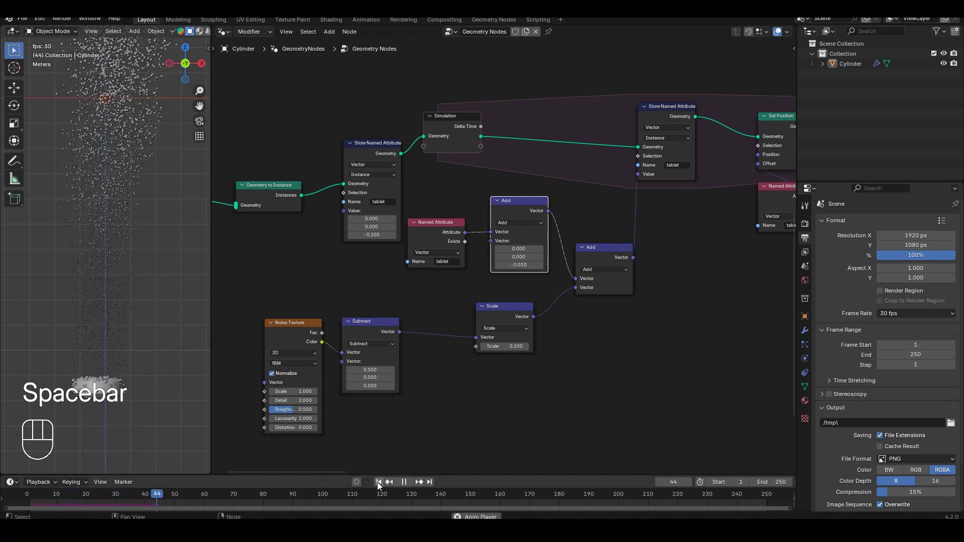
key(space)
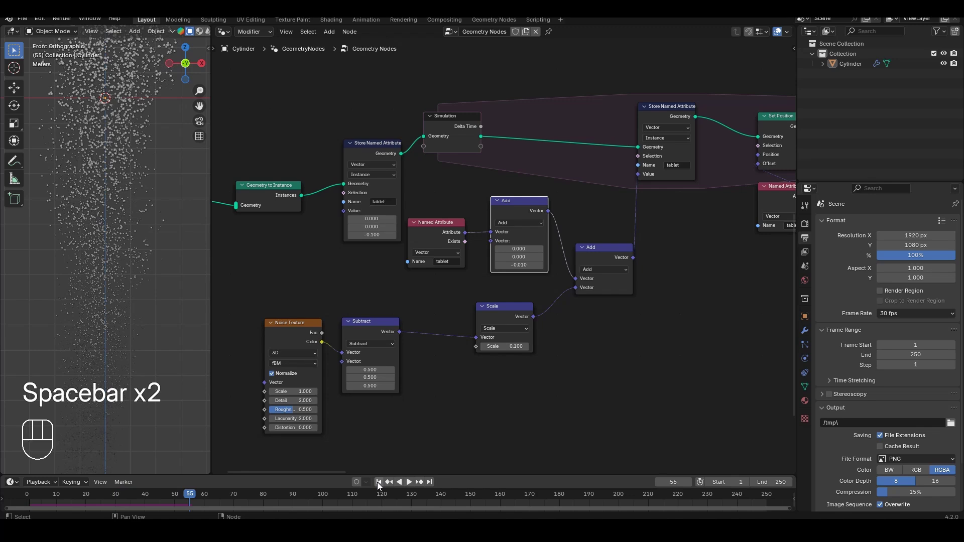
Step: Play the simulation from the first frame to check the tablet's fall, and return to the first frame
click(378, 482)
key(space)
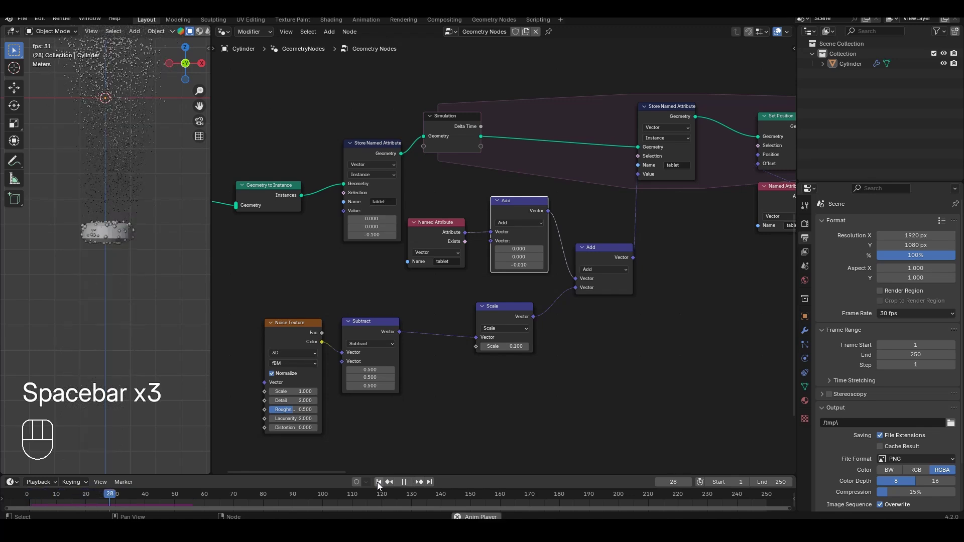
key(space)
click(378, 482)
Step: Tidy the tablet velocity nodes by moving the Noise Texture, Subtract, Scale, Named Attribute and first Add nodes closer to the second Add node
drag(253, 303, 379, 368)
key(g)
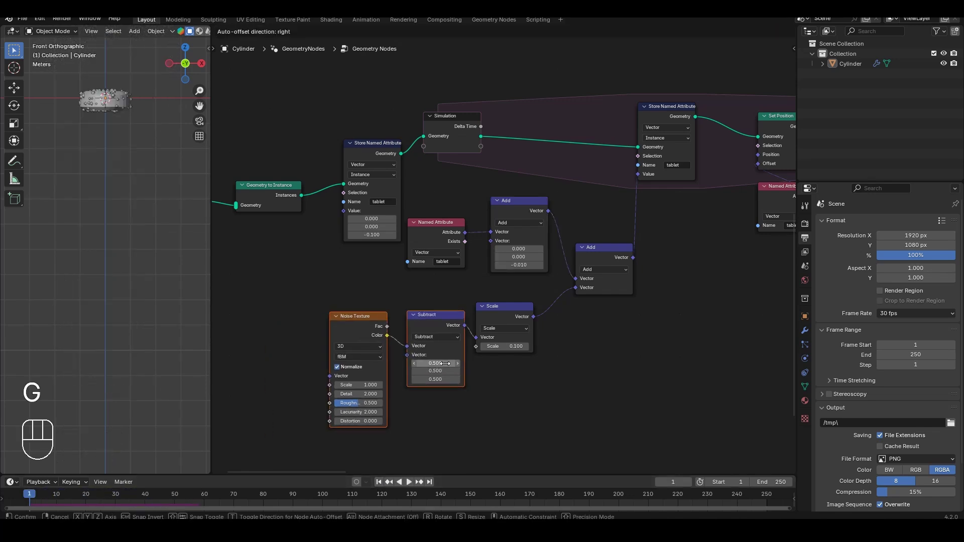
click(445, 362)
drag(444, 186, 507, 236)
key(g)
key(g)
drag(419, 210, 524, 332)
key(g)
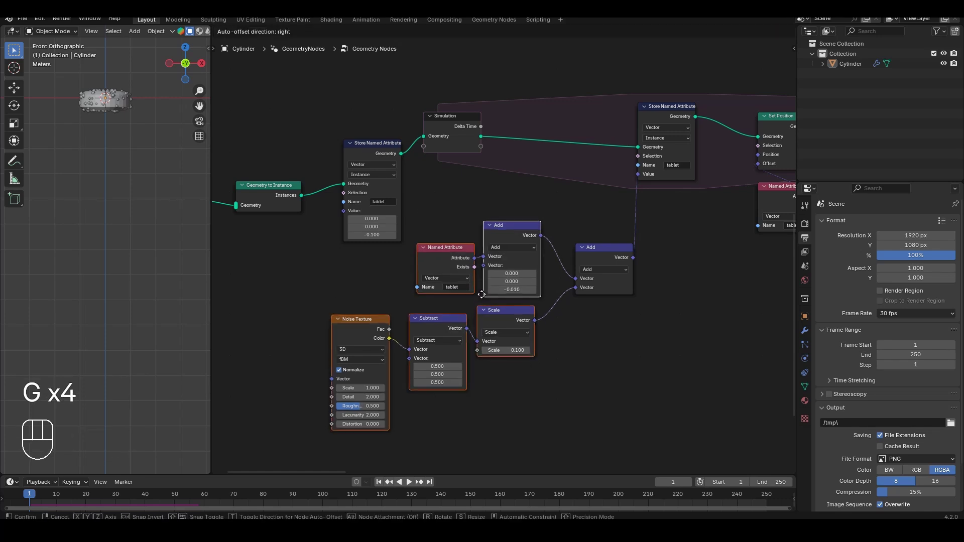
click(451, 359)
key(g)
click(527, 343)
Step: Insert a vector Multiply node between the last Add and the tablet Store Named Attribute's value, with all three components at 0.53
middle_drag(602, 312, 523, 325)
key(shift+a)
text(vector ma)
key(Return)
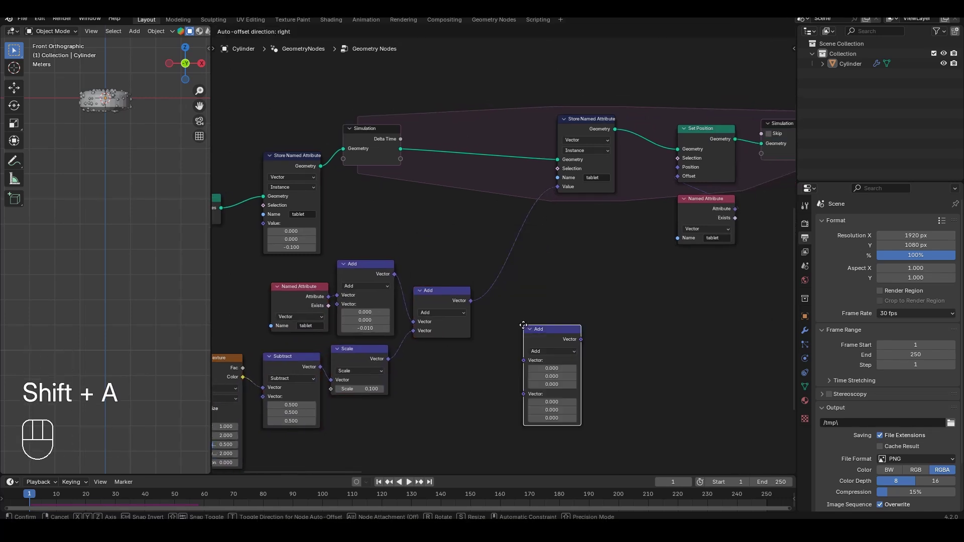
click(493, 246)
click(511, 270)
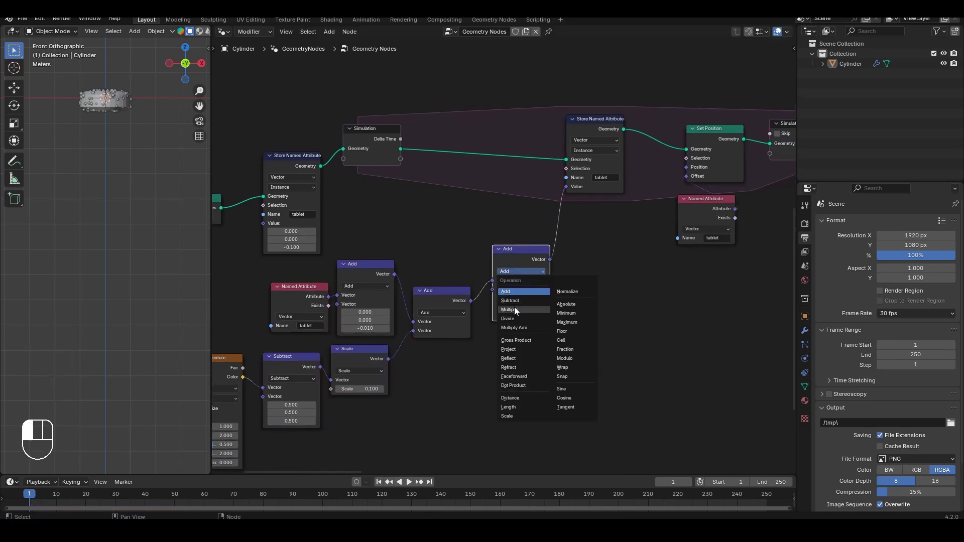
click(514, 309)
shift+drag(521, 313, 544, 398)
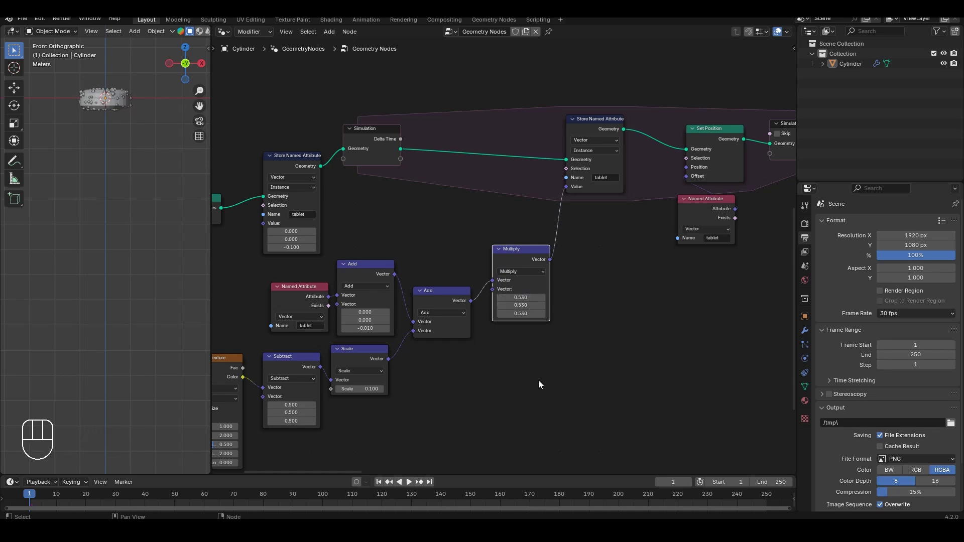
Step: Play the simulation to check how the Multiply node damps the tablet's sinking
scroll(538, 381, up, 1)
key(space)
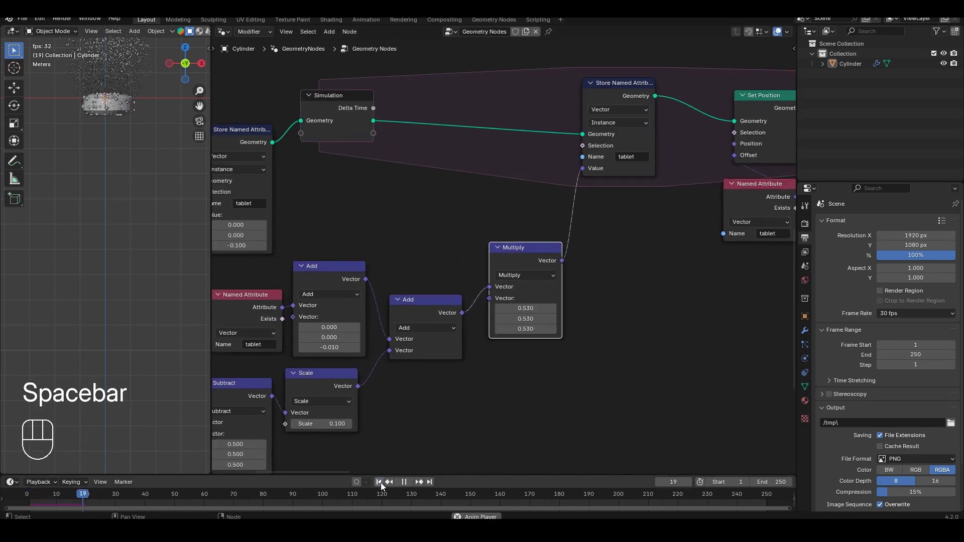
key(space)
Step: Set all three Multiply components to 0.87 and replay the simulation from the first frame
drag(522, 308, 530, 329)
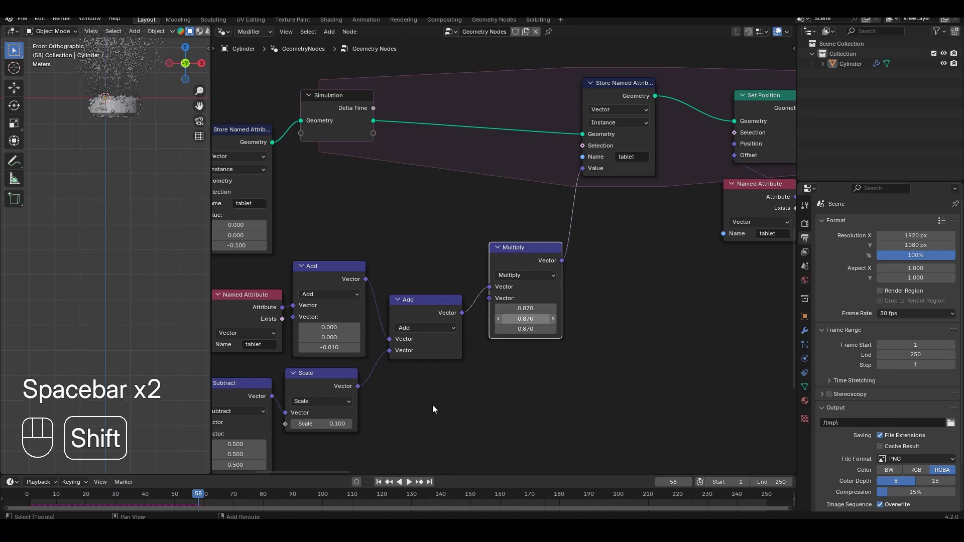
click(380, 483)
key(space)
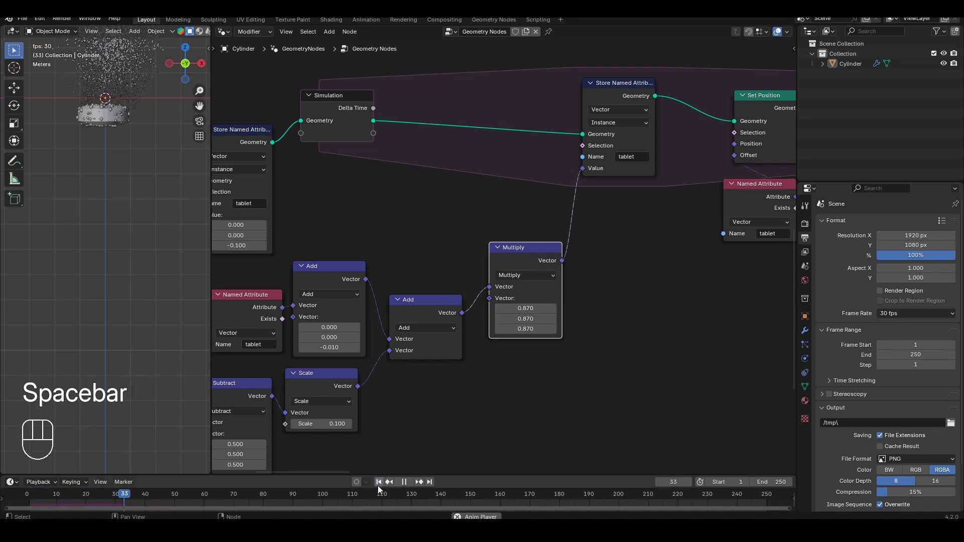
key(space)
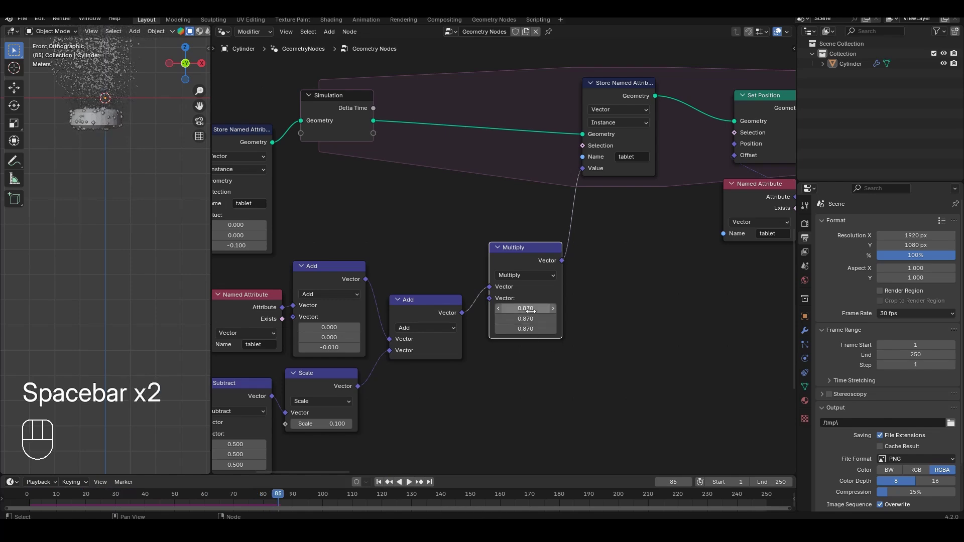
Step: Set all three Multiply components to 0.91 and replay the simulation from the first frame
drag(522, 309, 530, 329)
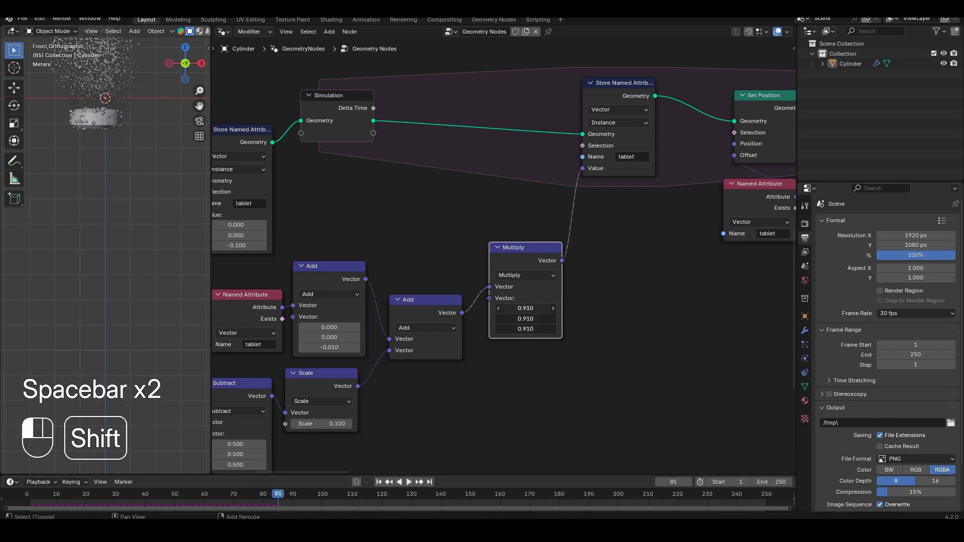
click(379, 483)
key(space)
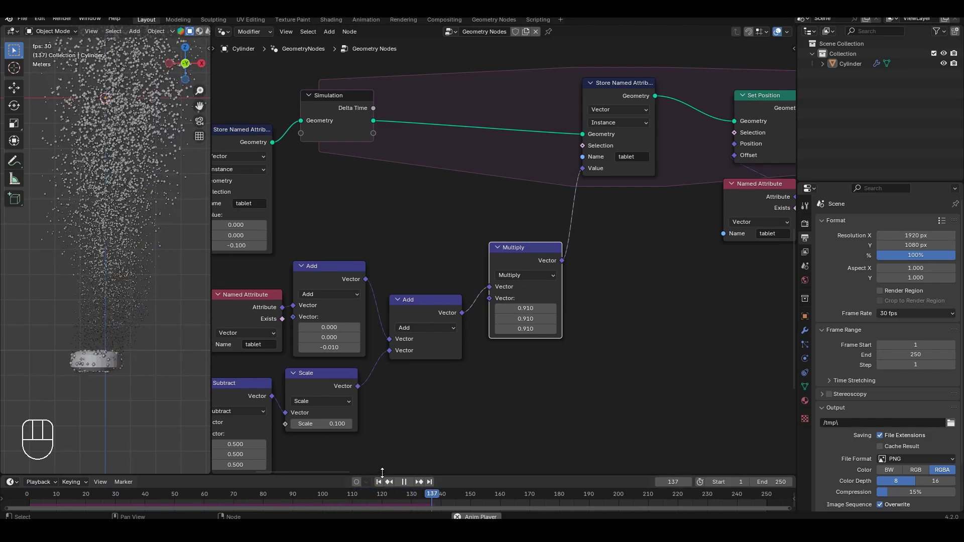
key(space)
Step: Open a gap between the tablet's Set Position node and the simulation output, keeping the Named Attribute node below Set Position
scroll(579, 340, down, 7)
middle_drag(646, 238, 396, 260)
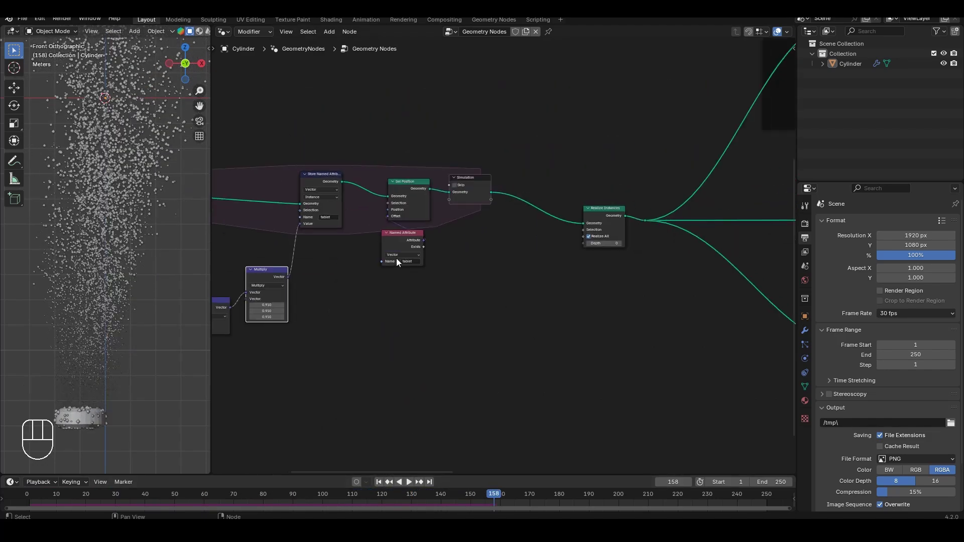
scroll(396, 260, up, 4)
drag(484, 149, 540, 270)
key(g)
click(497, 260)
key(g)
click(692, 207)
Step: Insert a Rotate Instances node between Set Position and the tablet's simulation output
key(shift+a)
text(ro)
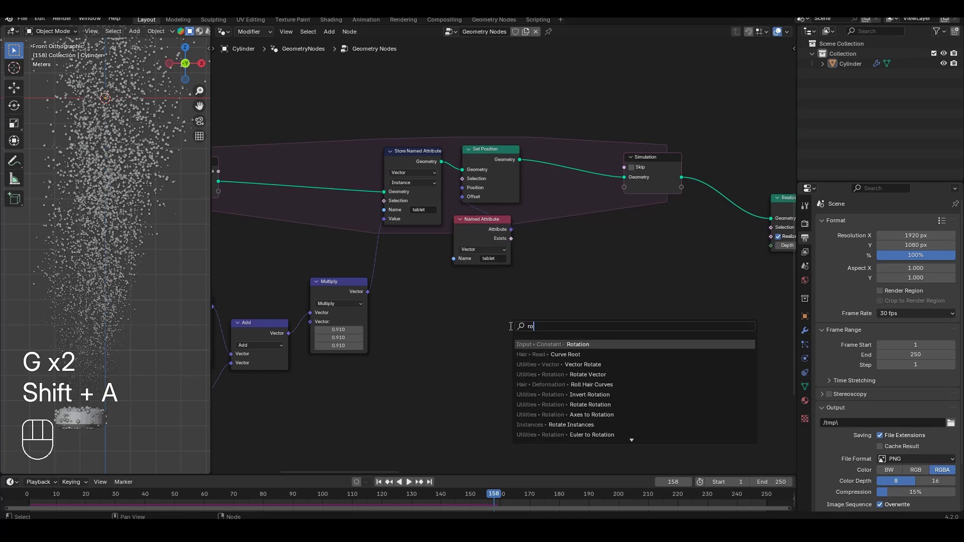
text(tate in)
key(Return)
click(554, 152)
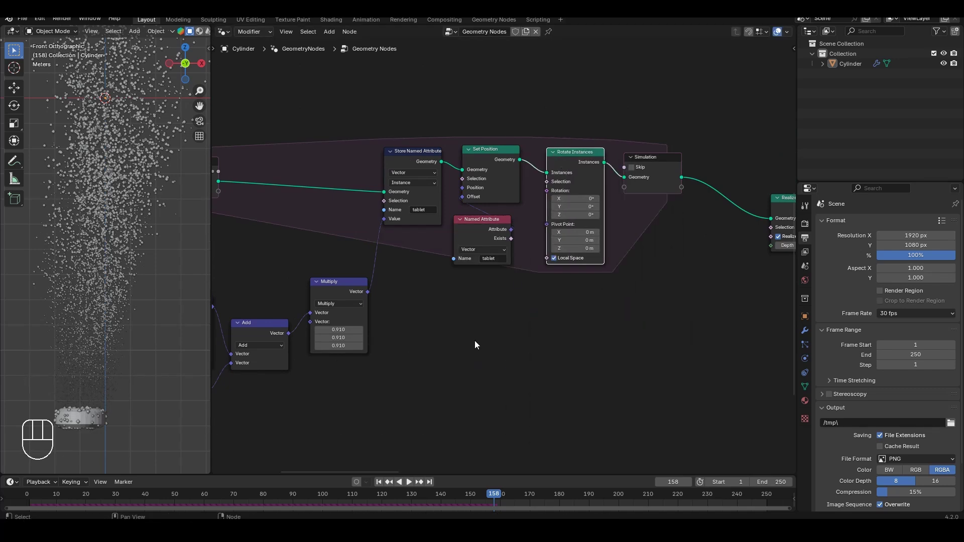
Step: Connect the tablet Named Attribute to the Rotate Instances rotation, replay the simulation from the first frame, and return to the start
middle_drag(505, 262, 475, 301)
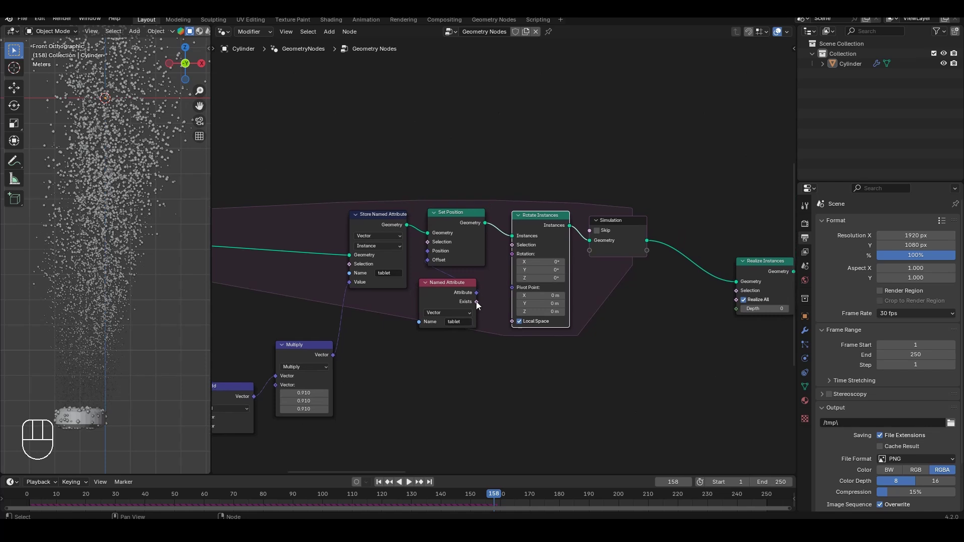
drag(475, 292, 510, 257)
click(380, 480)
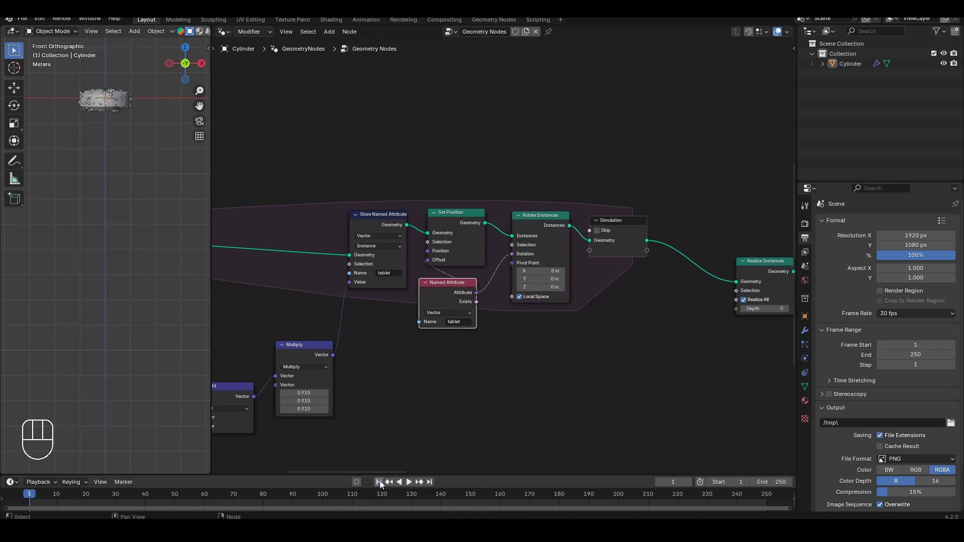
key(space)
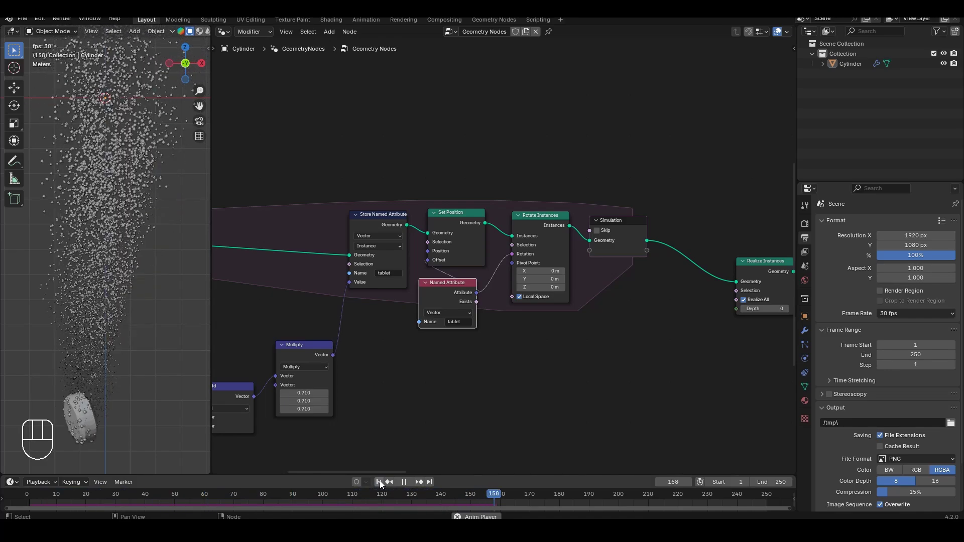
key(space)
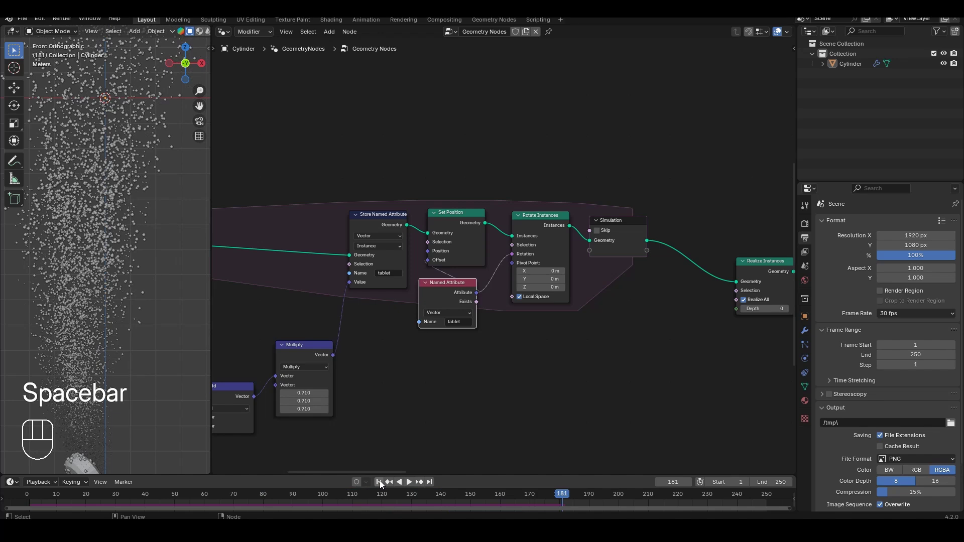
click(379, 482)
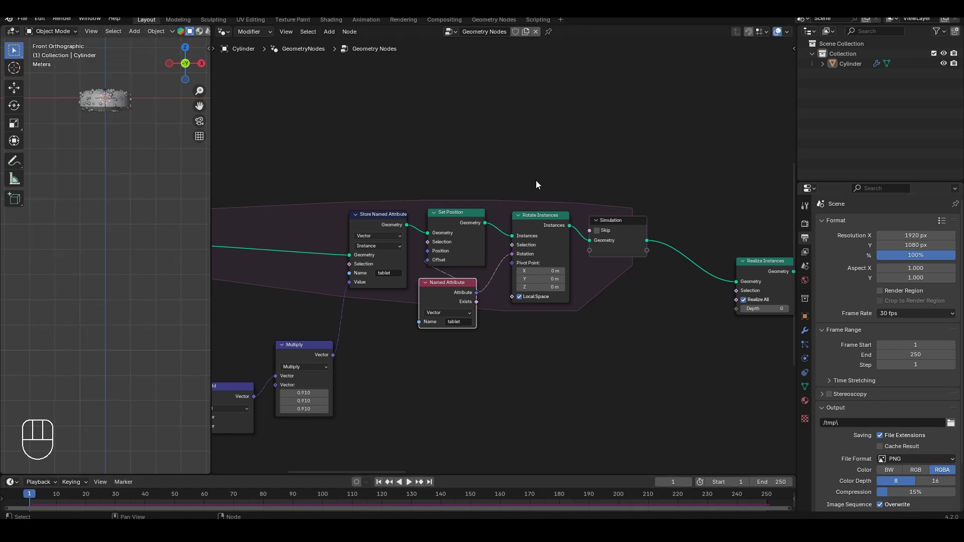
Step: Change the node editor to the Shader Editor and show the viewport in rendered shading
scroll(519, 203, down, 4)
middle_drag(507, 242, 275, 237)
click(221, 32)
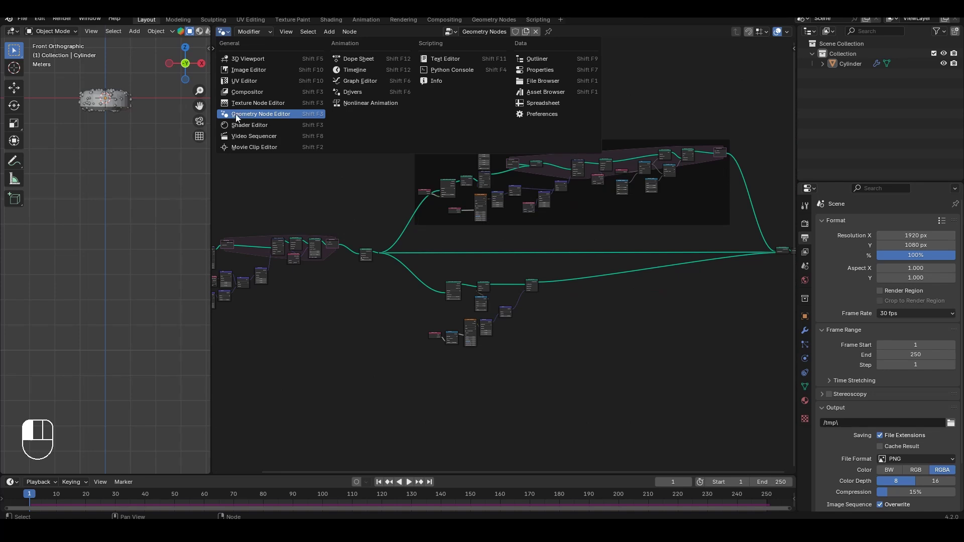
click(237, 125)
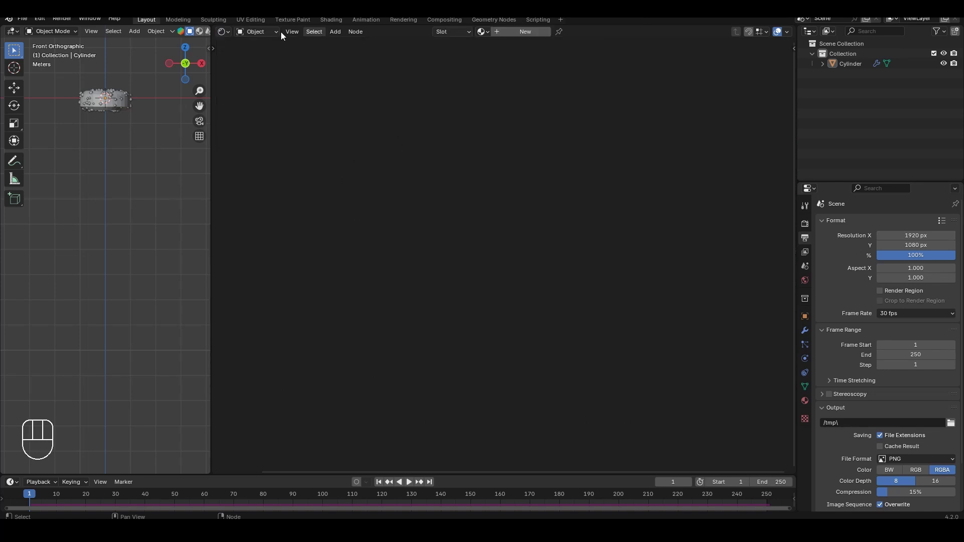
scroll(150, 32, down, 6)
click(194, 31)
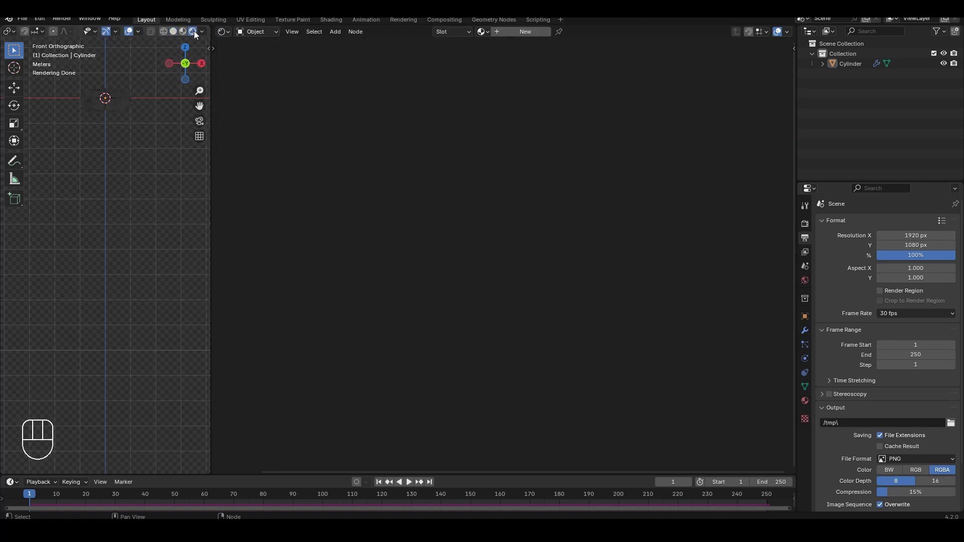
shift+middle_drag(194, 31, 142, 226)
scroll(142, 227, up, 1)
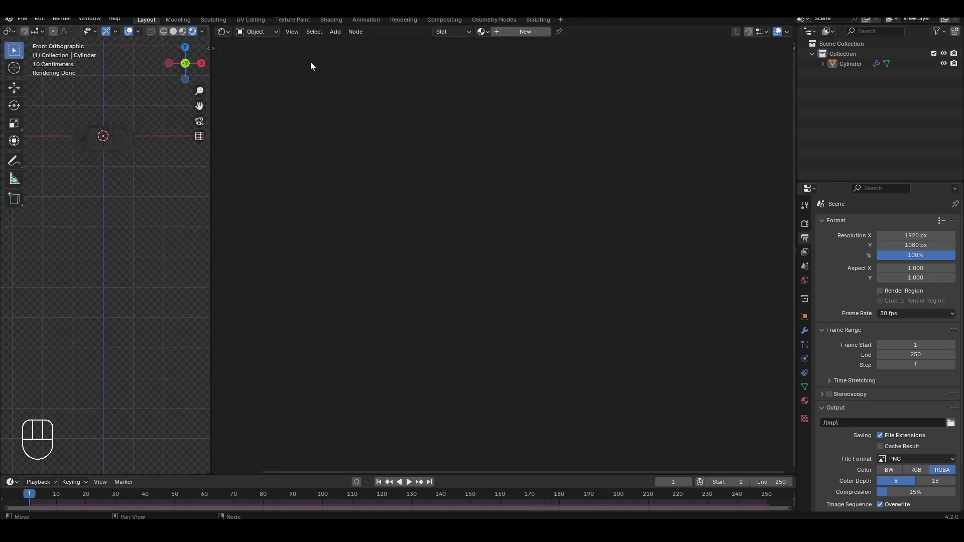
Step: Set the world background color to bright blue with hue 0.575, saturation 0.995 and value 0.855
click(264, 34)
click(261, 67)
scroll(520, 239, up, 6)
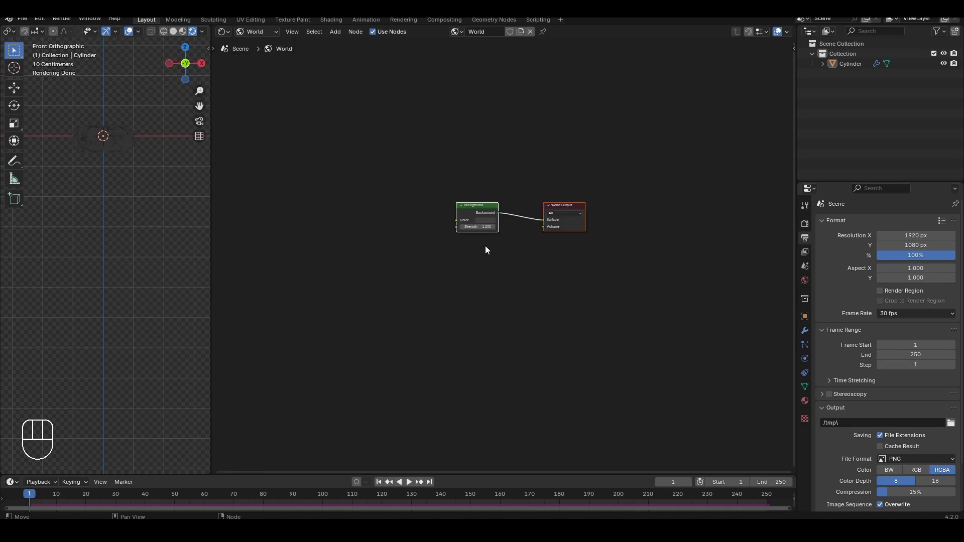
click(472, 194)
drag(522, 41, 515, 27)
drag(535, 118, 553, 120)
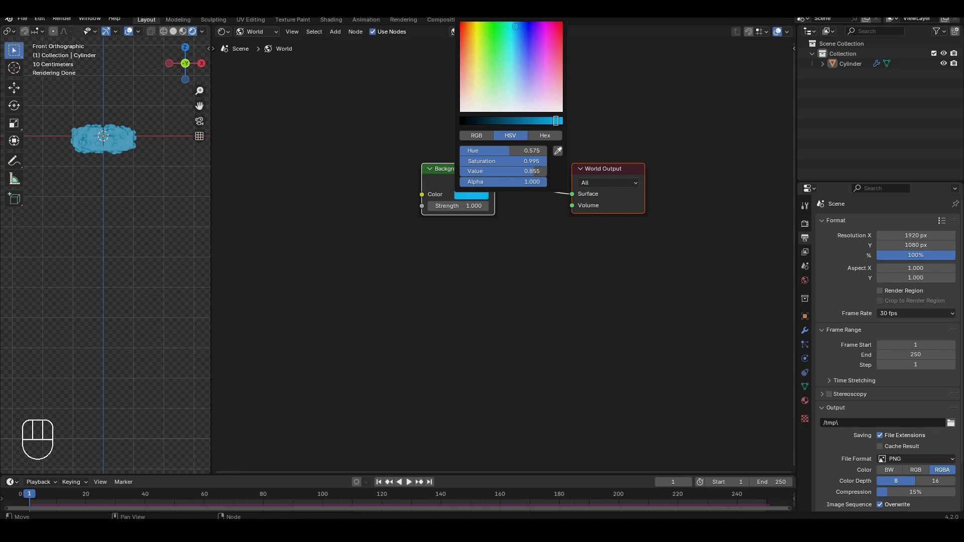
Step: Disable the transparent film option in the render settings
click(805, 223)
scroll(849, 258, down, 10)
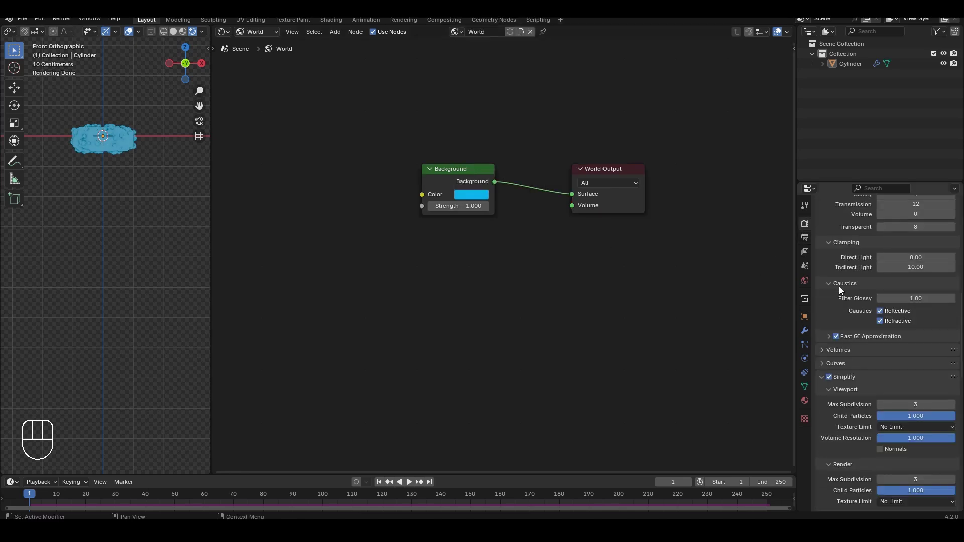
scroll(839, 286, up, 10)
scroll(839, 286, down, 15)
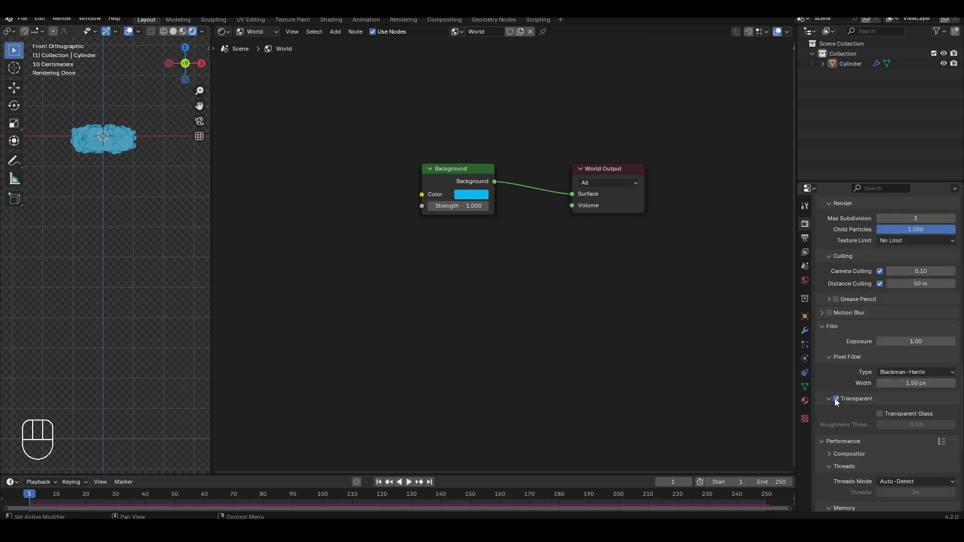
click(835, 399)
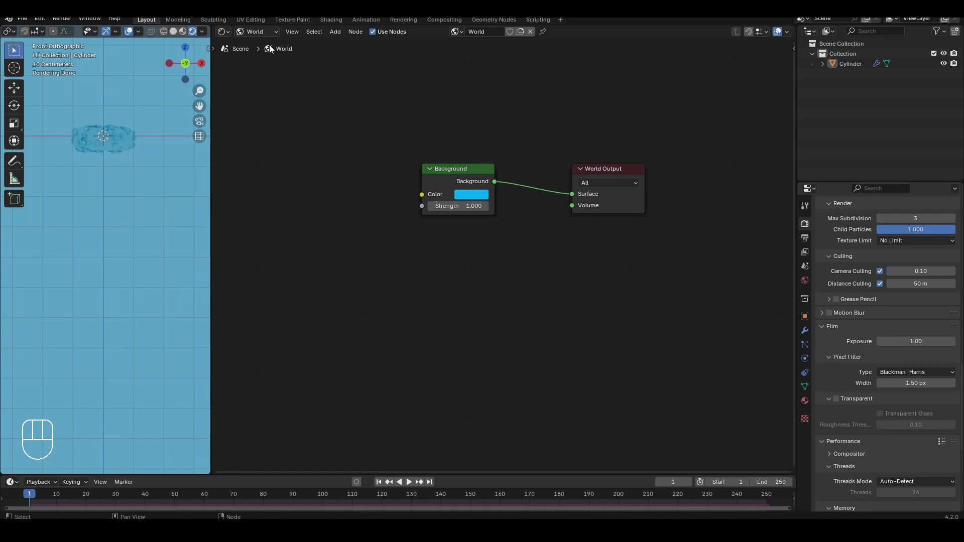
Step: Create a new material on the cylinder and set its Principled BSDF roughness to 0.873
click(257, 32)
click(257, 55)
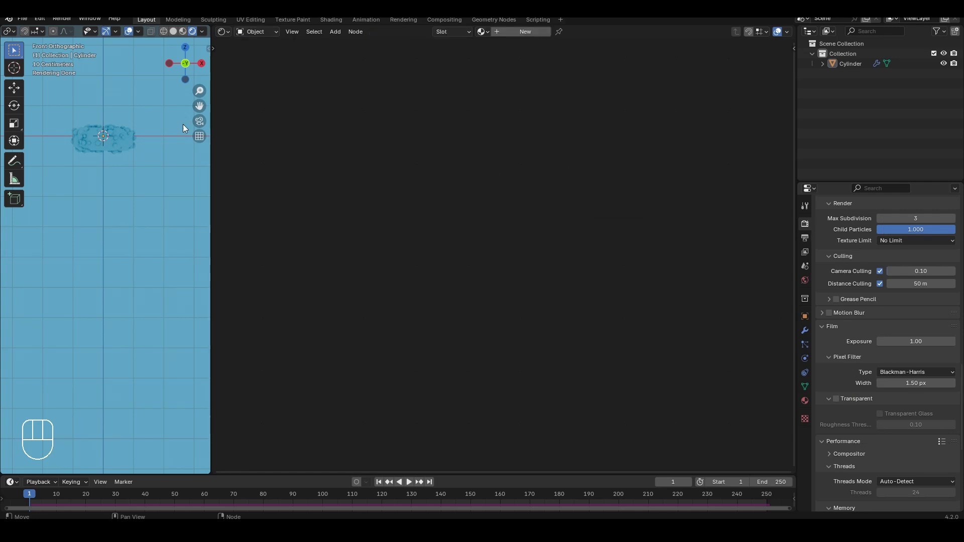
click(108, 136)
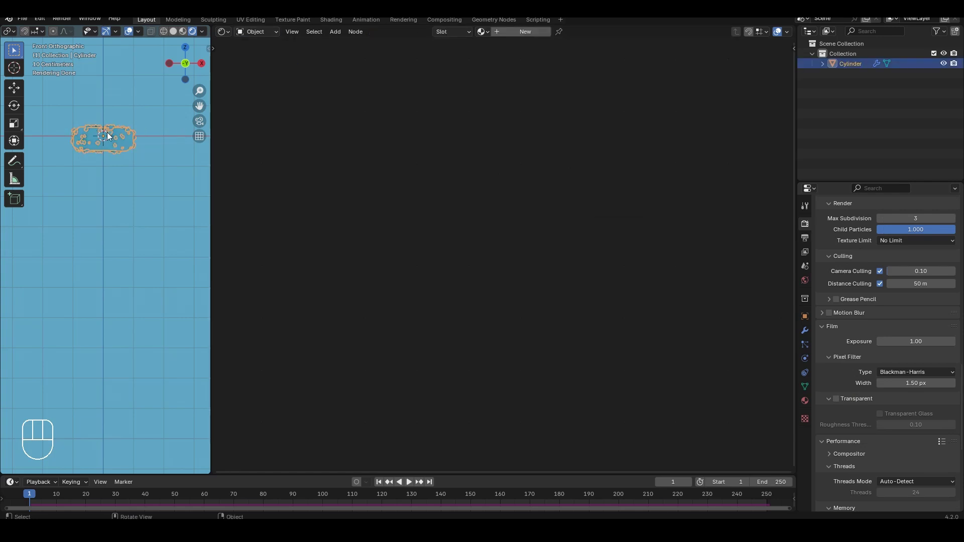
click(805, 401)
click(899, 264)
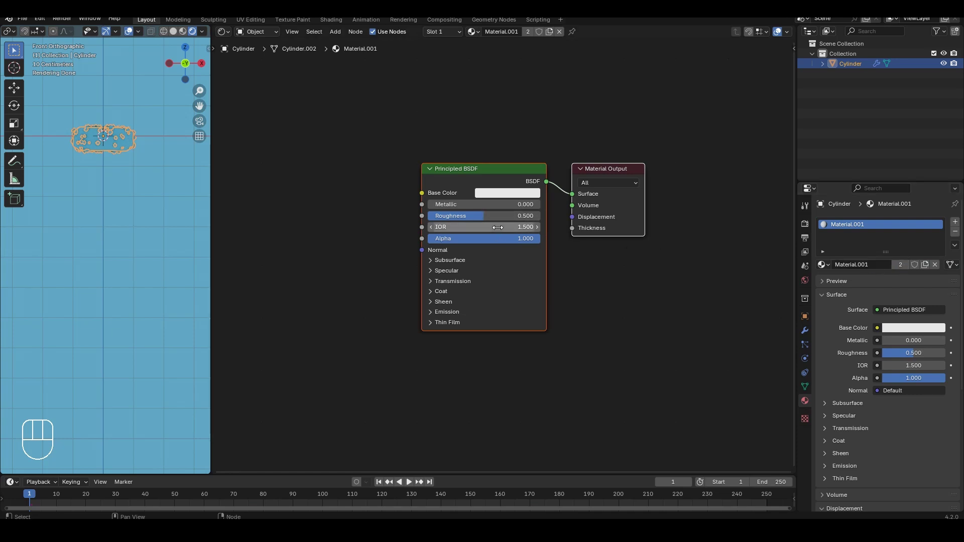
drag(492, 217, 526, 216)
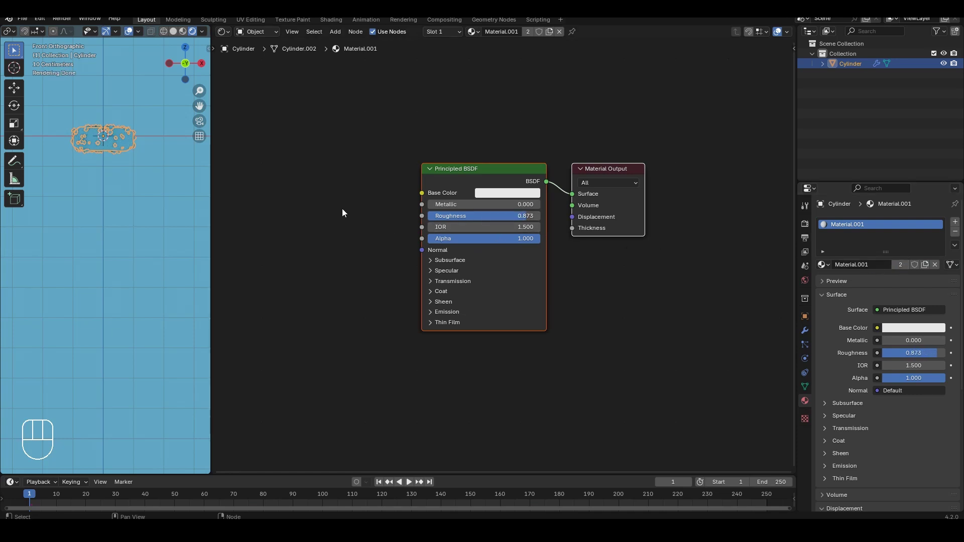
Step: Rename the cylinder's material as tablet and add a second, empty material slot
click(853, 262)
text(tablet)
key(Return)
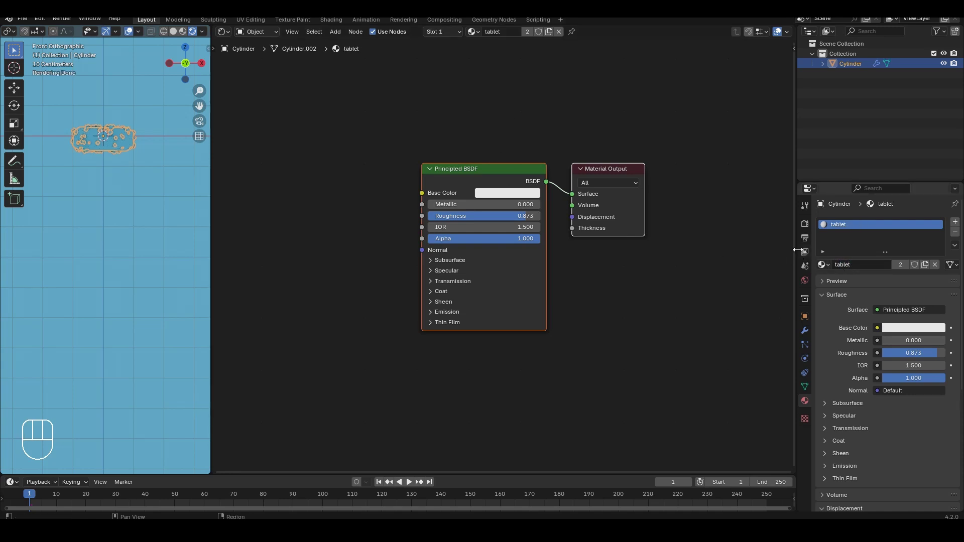
click(955, 222)
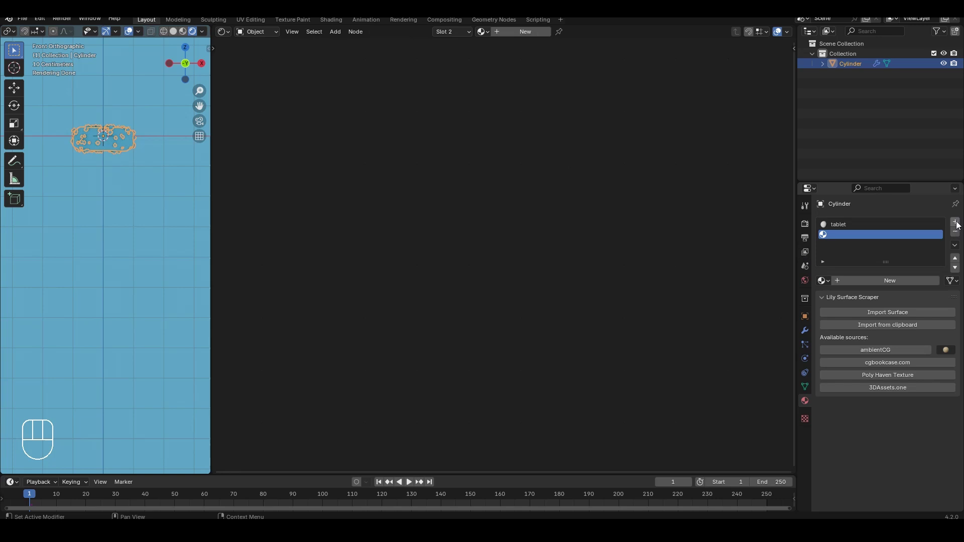
Step: Create a new material in the cylinder's second slot and name it bubble
click(905, 281)
click(862, 278)
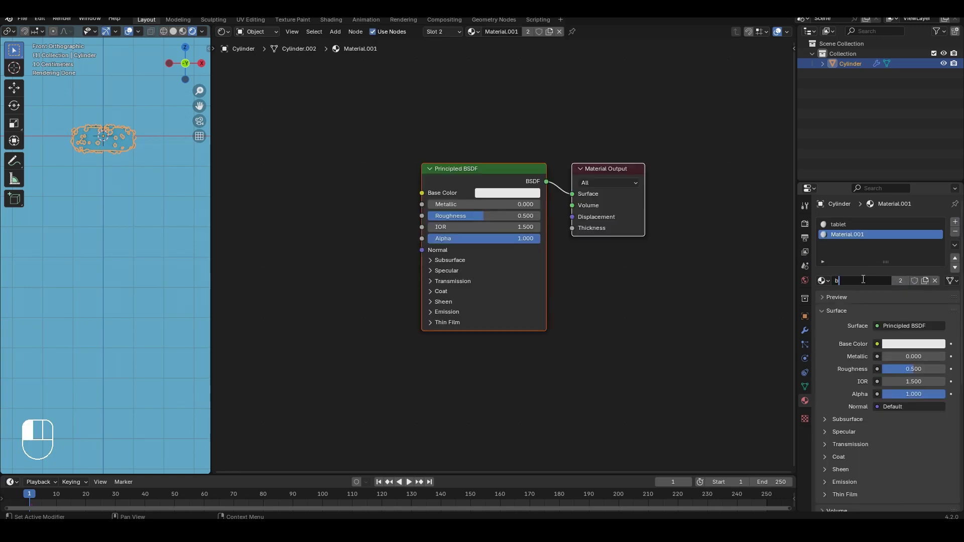
text(bubble)
key(Return)
Step: Replace the bubble material's Principled BSDF with a Translucent BSDF connected to the Material Output's Surface
drag(537, 148, 466, 219)
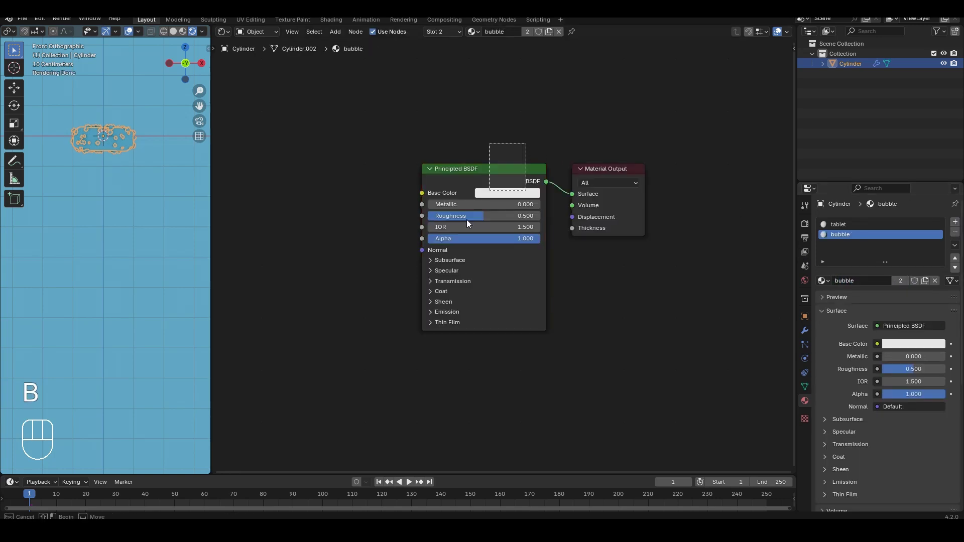
key(ctrl+x)
key(shift+a)
text(transc)
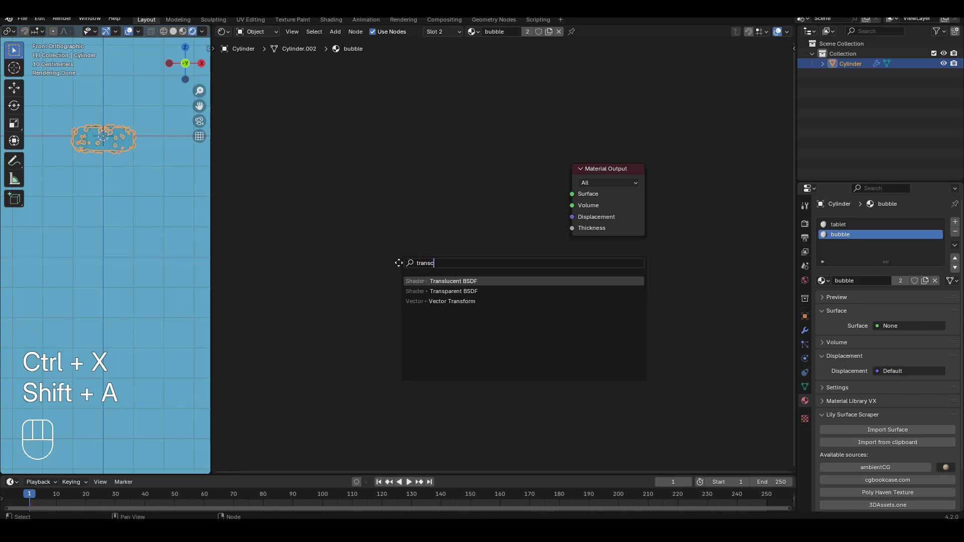
key(Return)
click(437, 190)
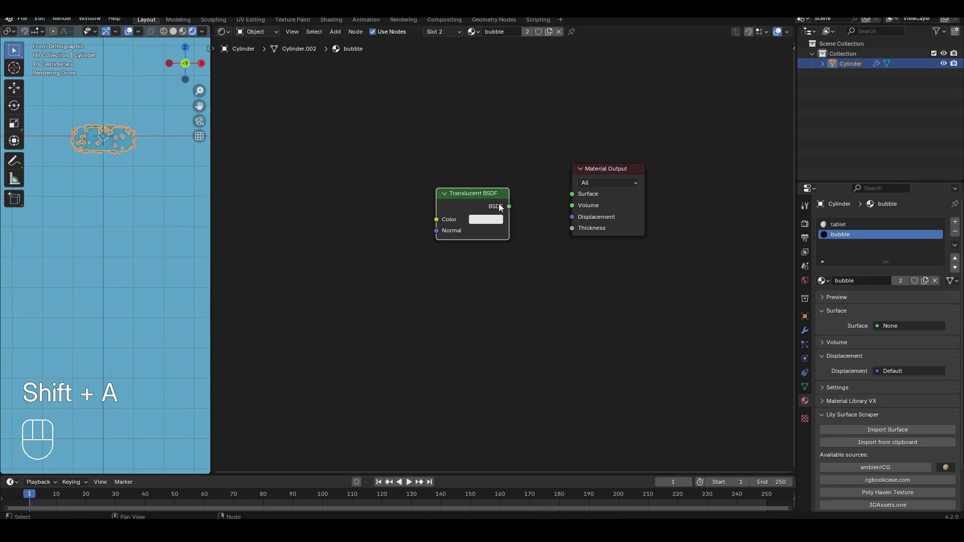
drag(509, 206, 564, 196)
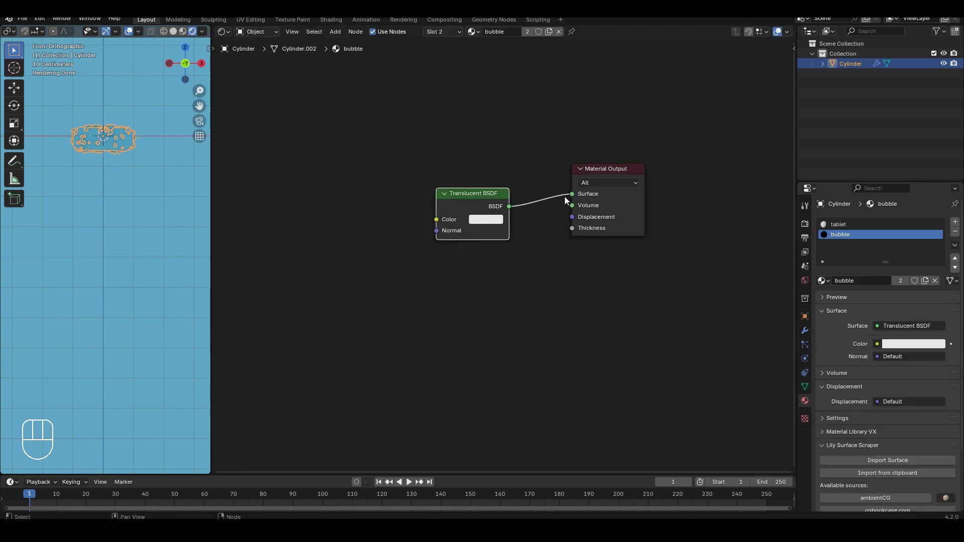
click(553, 193)
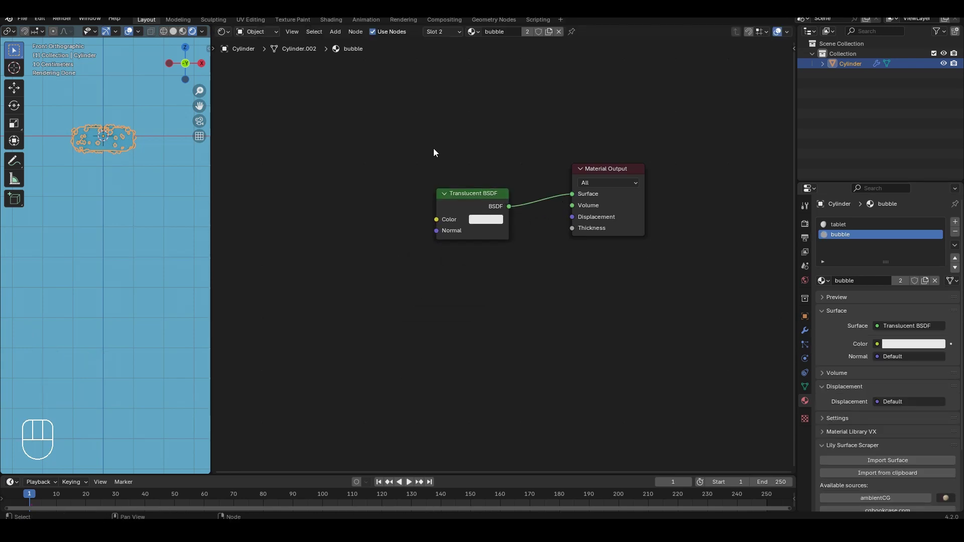
Step: In the cylinder's geometry nodes, insert a Set Material node on the tablet's middle branch before Join Geometry
click(224, 30)
click(235, 116)
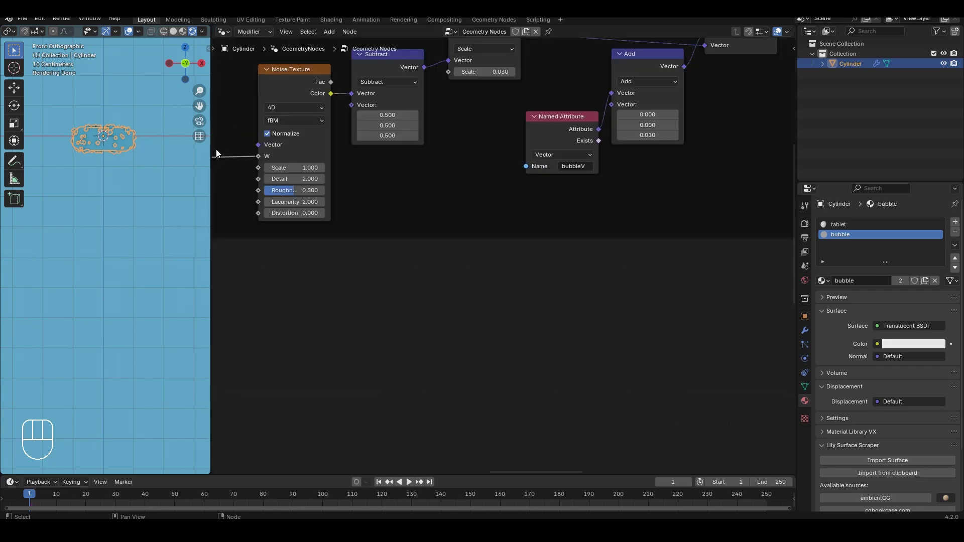
key(Home)
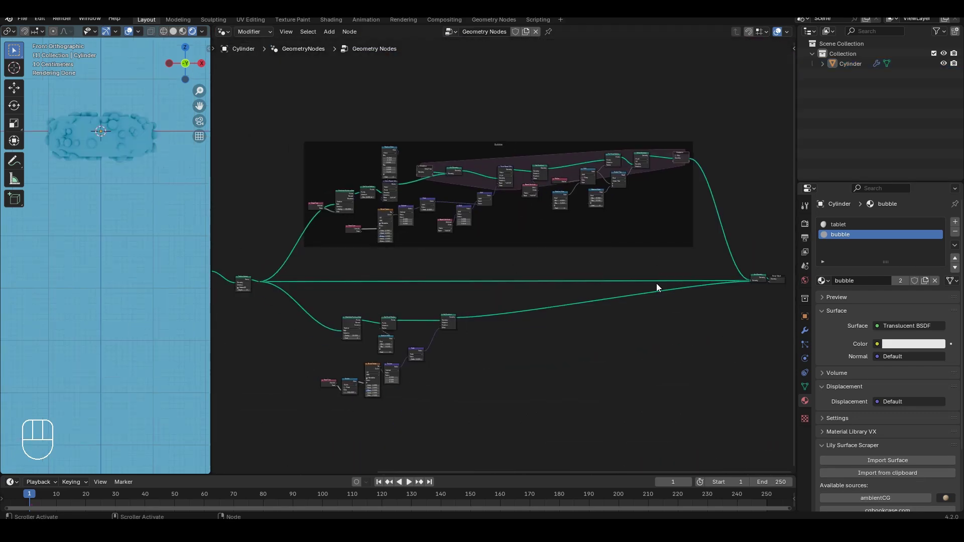
scroll(533, 248, up, 5)
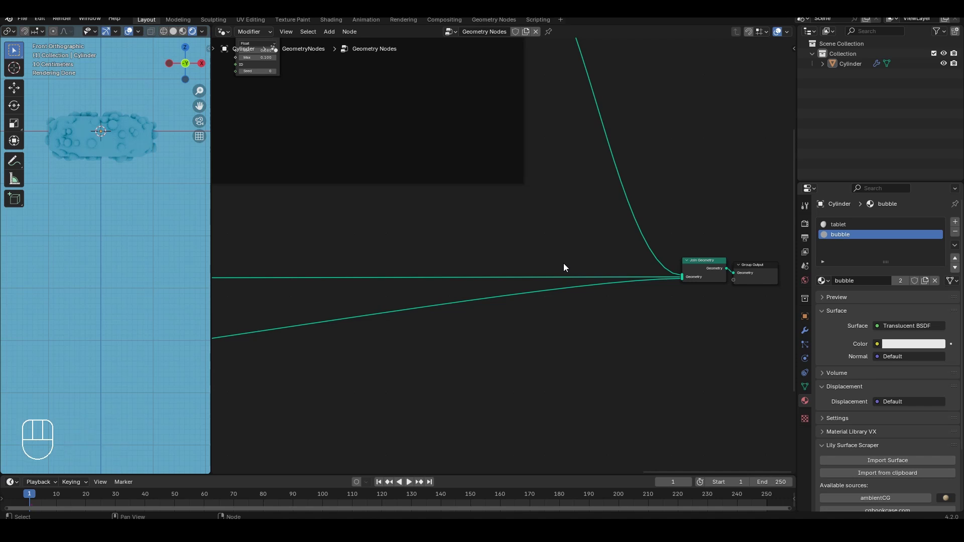
key(shift+a)
text(set mat)
key(Return)
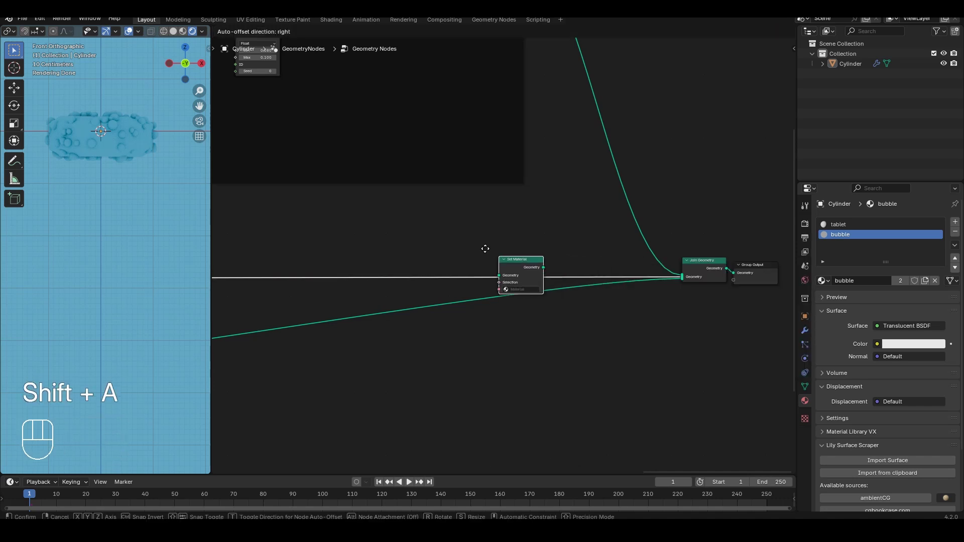
click(482, 255)
key(g)
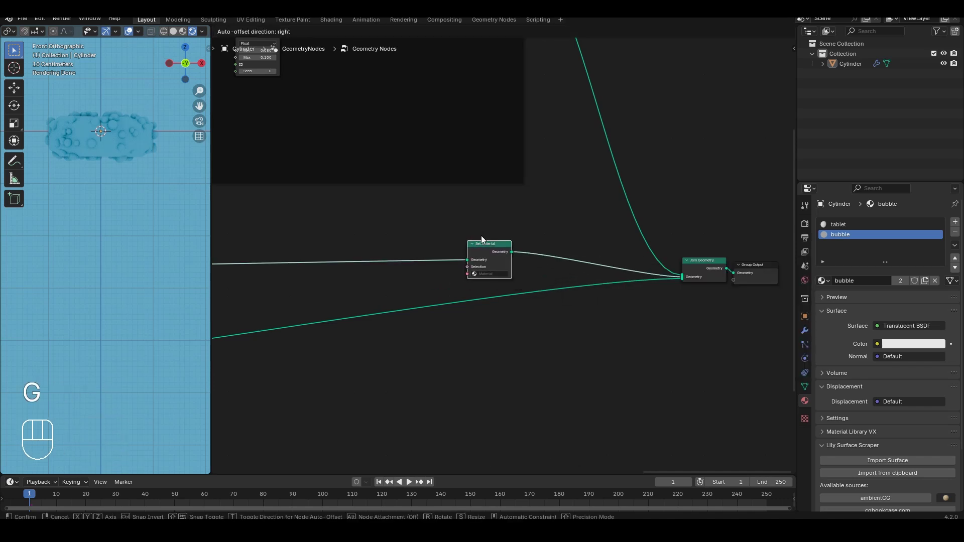
click(482, 240)
Step: Duplicate the Set Material node onto the upper and lower bubble branches leading into Join Geometry
key(shift+d)
click(660, 146)
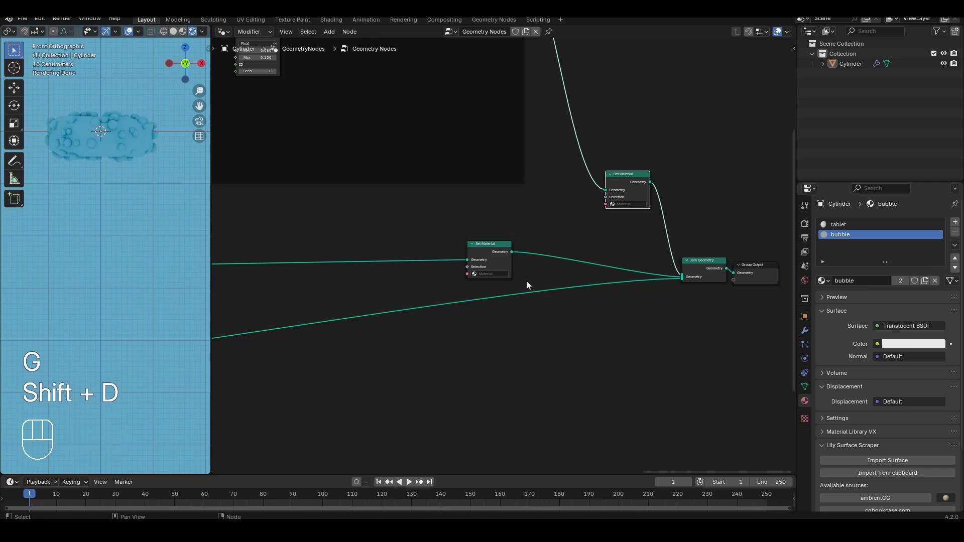
key(shift+d)
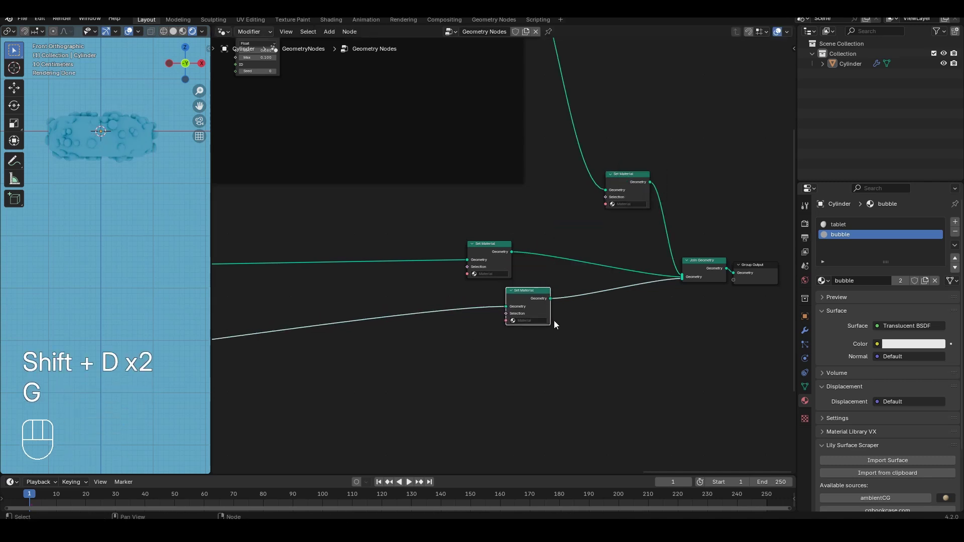
click(625, 212)
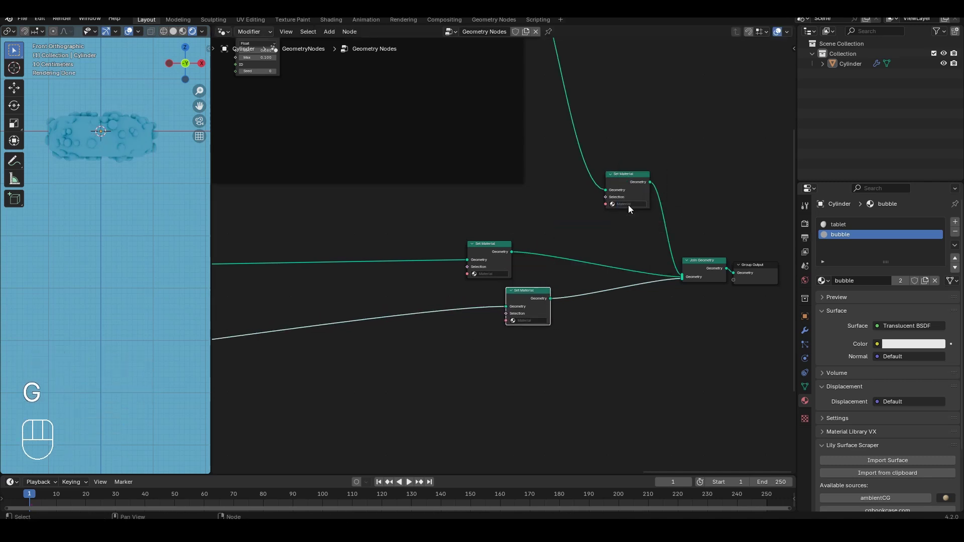
Step: Assign the bubble material to the upper and lower Set Material nodes and the tablet material to the middle one
scroll(629, 242, up, 2)
middle_drag(629, 242, 528, 257)
click(605, 188)
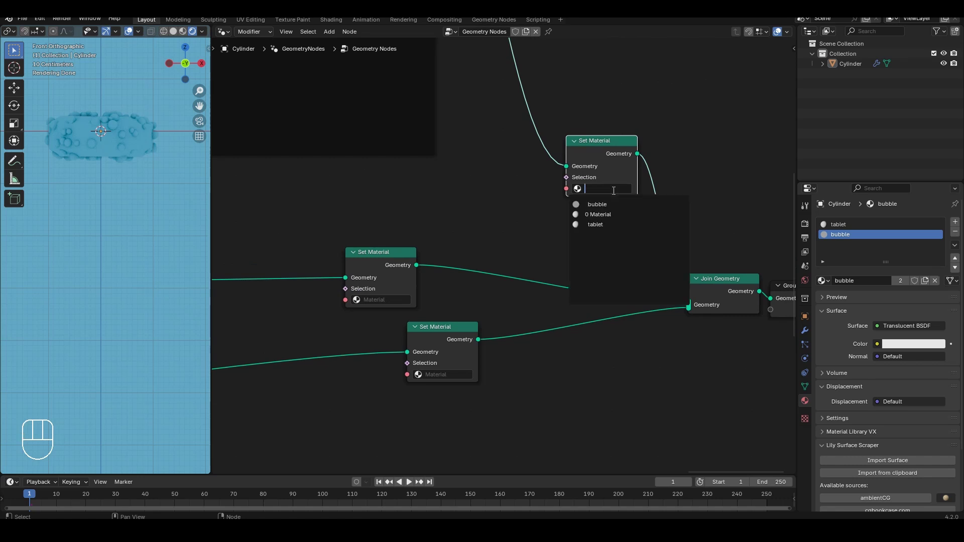
click(607, 204)
click(444, 375)
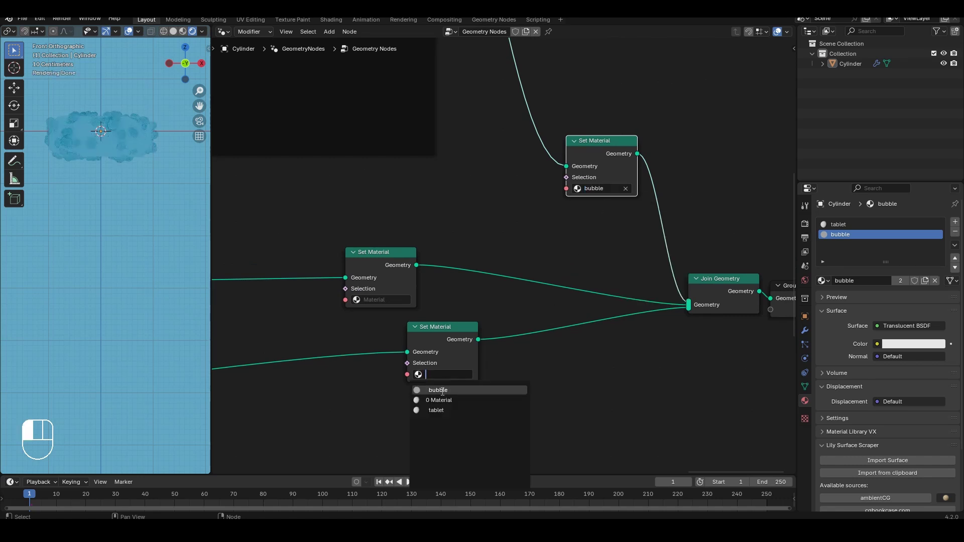
click(443, 390)
click(375, 300)
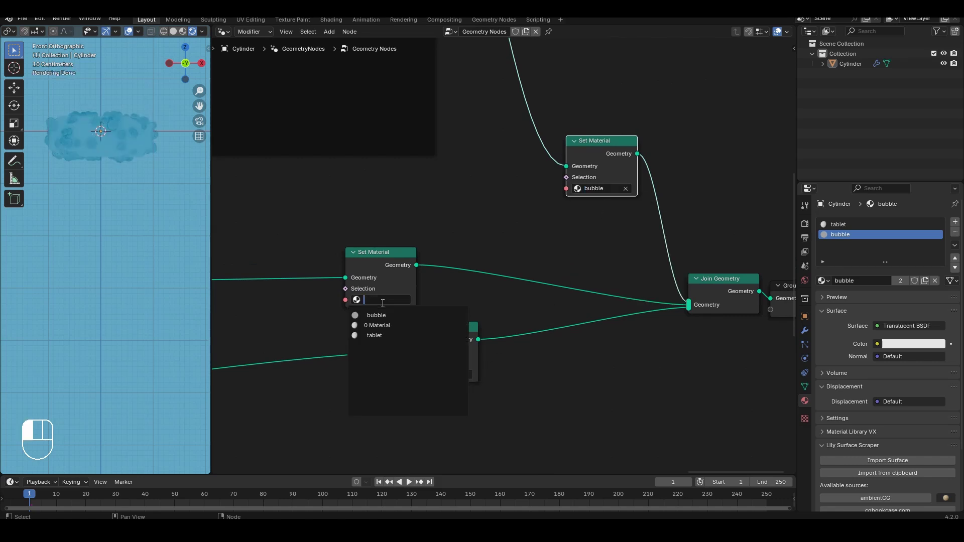
click(378, 335)
click(273, 206)
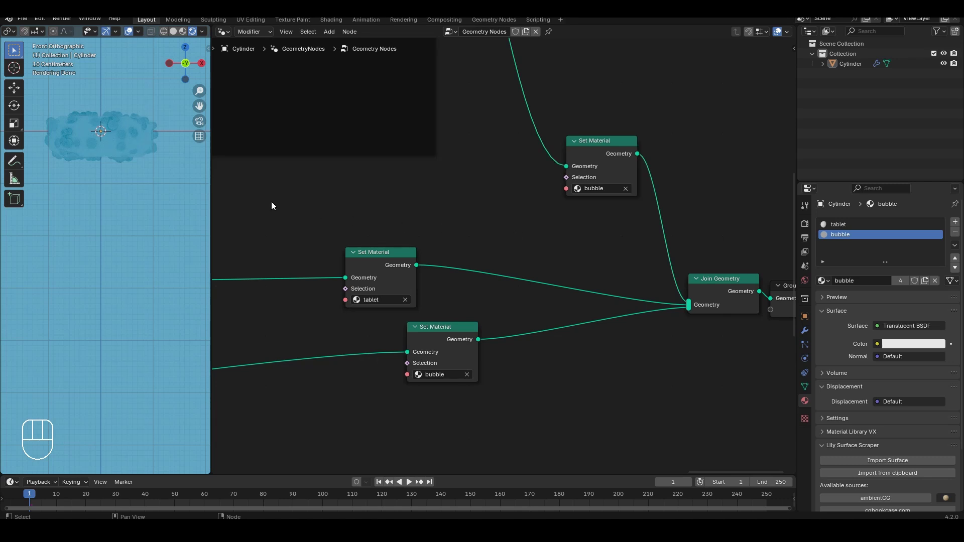
Step: Add a point light and move it along the Y axis to the front of the tablet
middle_drag(137, 160, 126, 183)
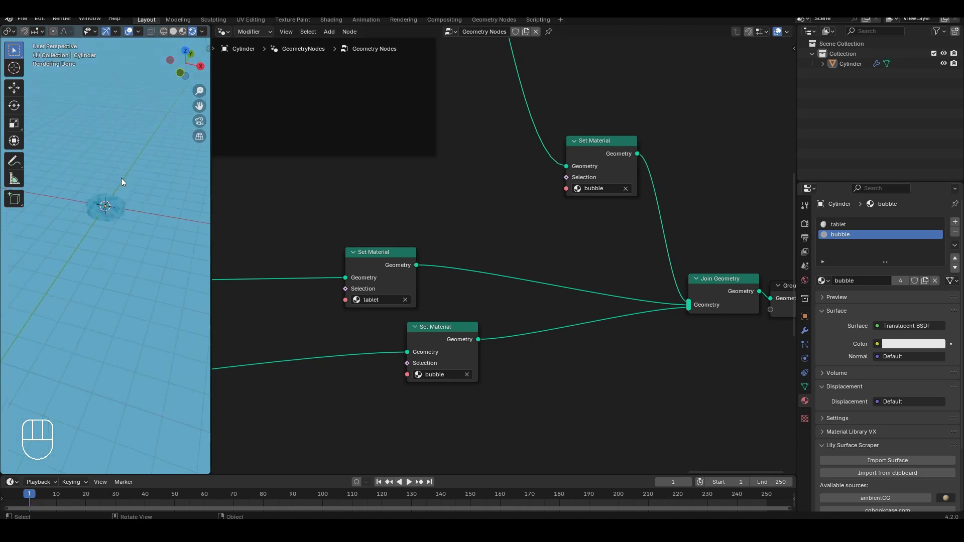
key(shift+a)
mouse_move(115, 187)
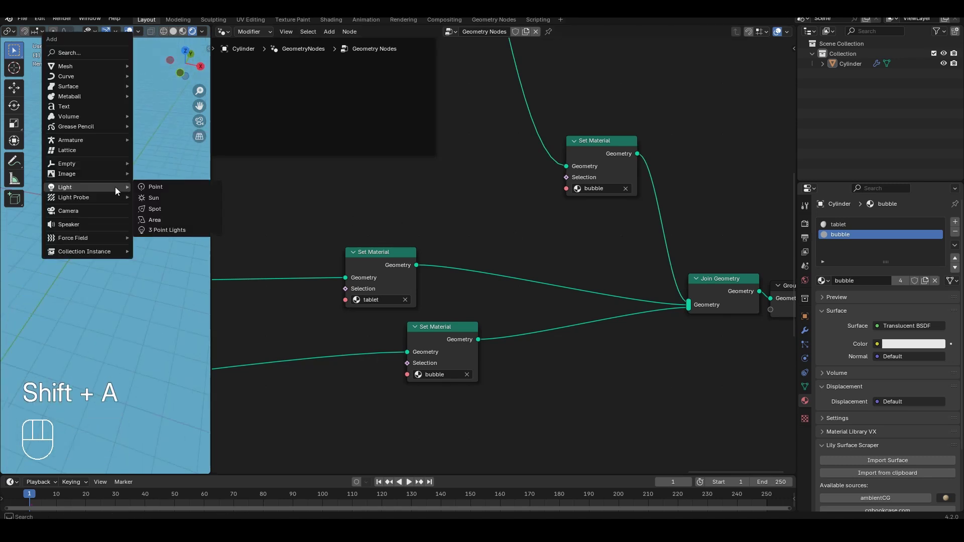
click(146, 187)
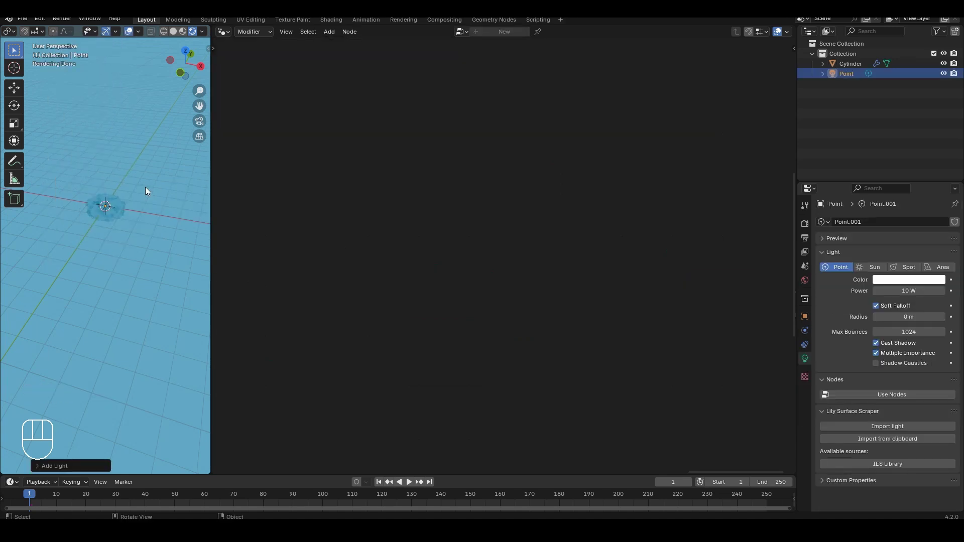
key(g)
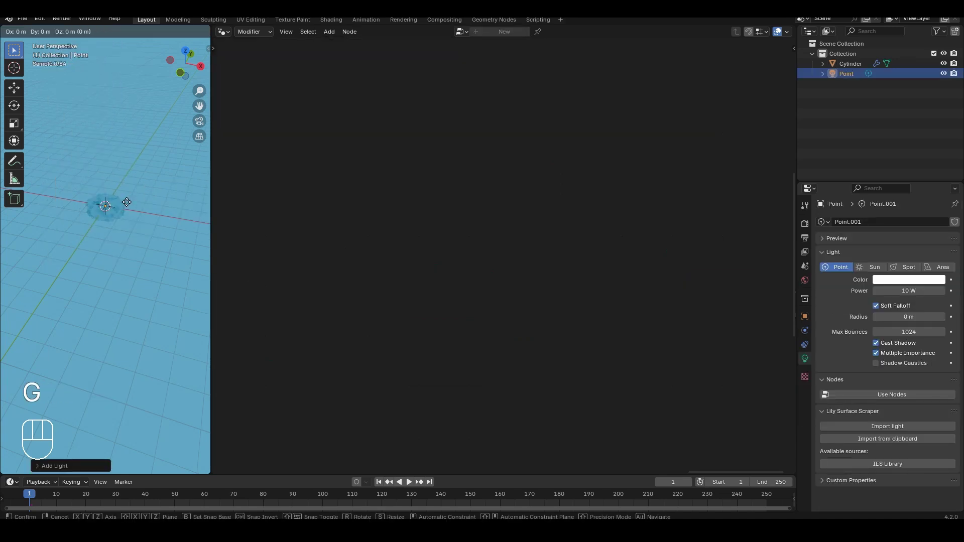
key(y)
click(109, 230)
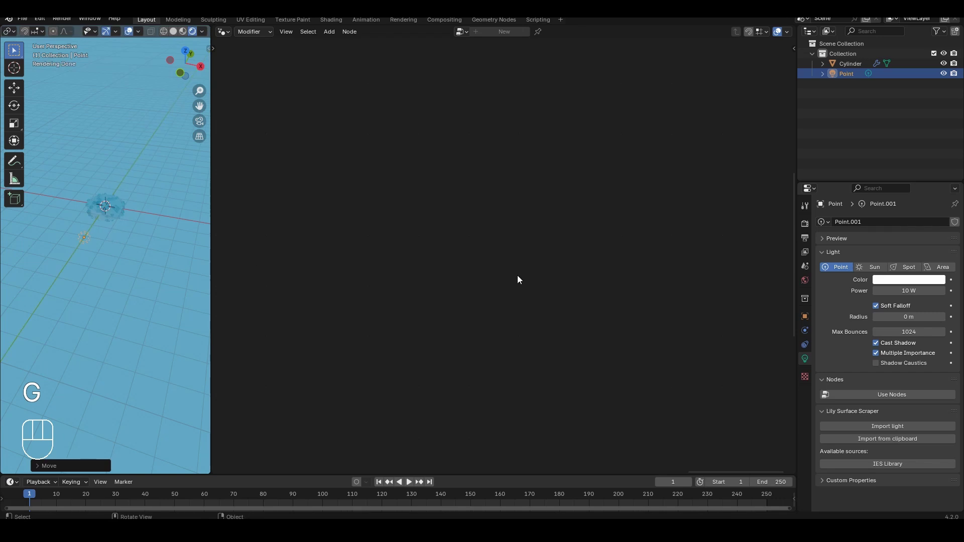
Step: Set the point light's power to 5000 W
click(901, 290)
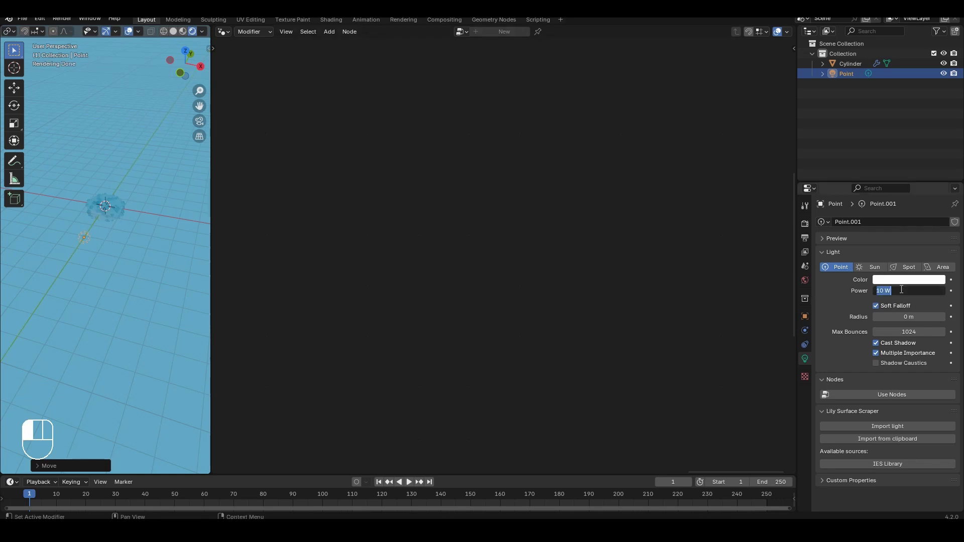
text(5000)
key(Return)
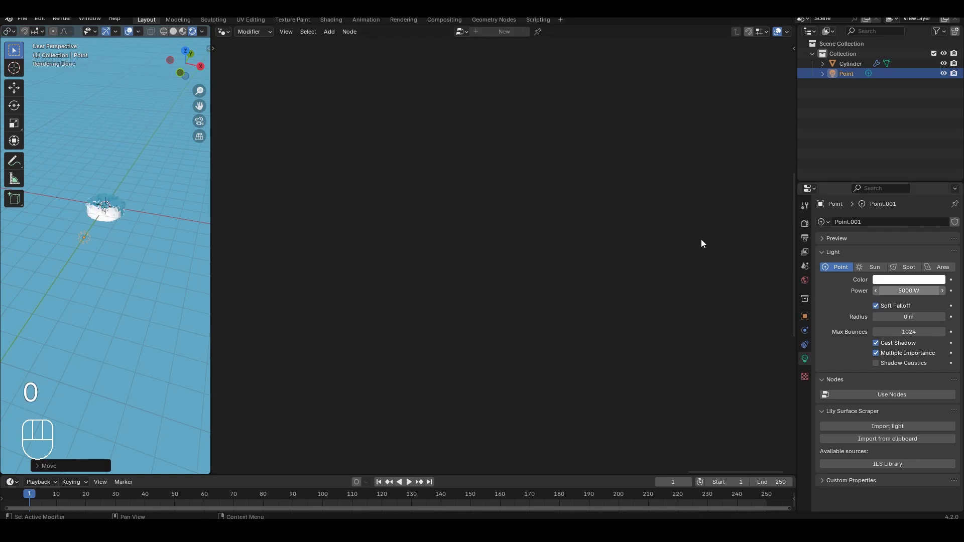
Step: In front view, move the light below and left of the tablet, then place two duplicates lower along its sinking path
key(KP_1)
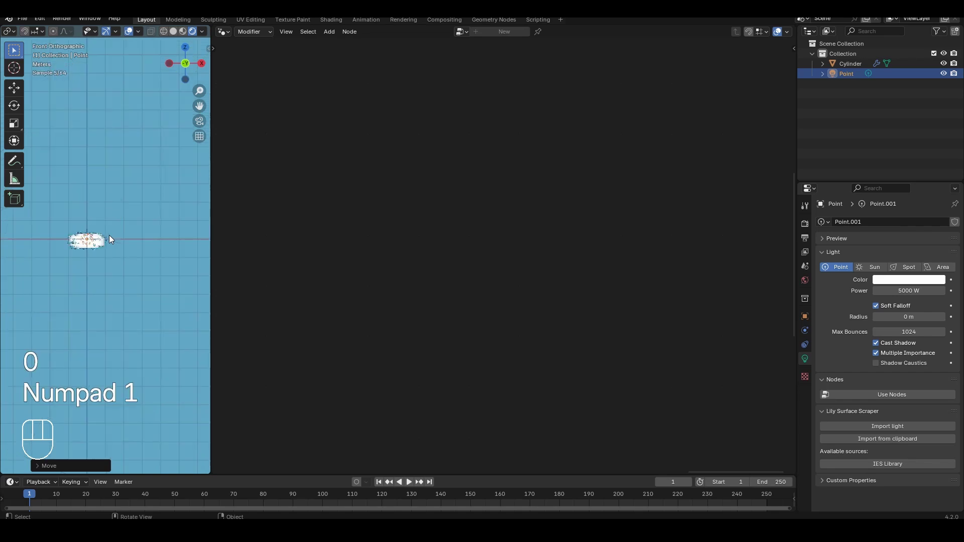
shift+middle_drag(110, 236, 143, 125)
key(g)
click(75, 175)
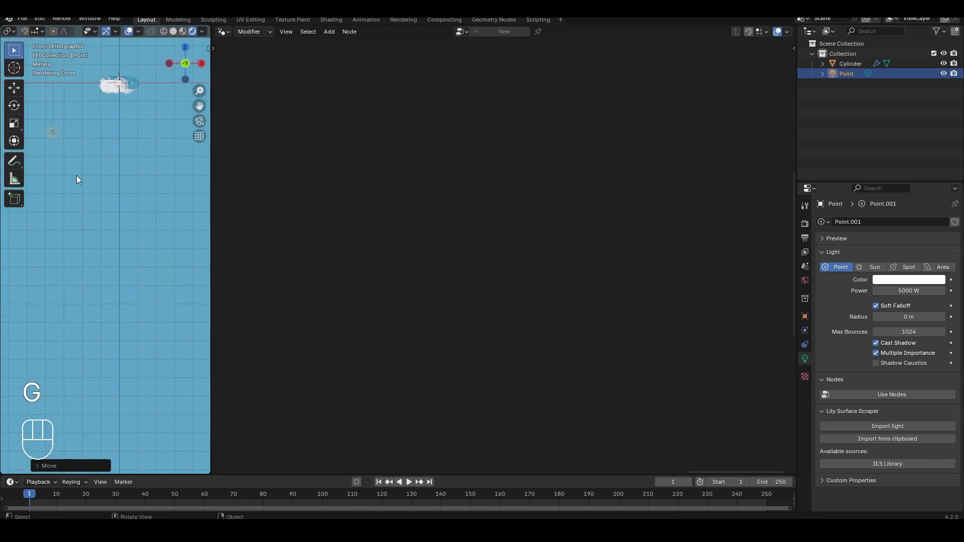
key(shift+d)
click(200, 215)
key(shift+d)
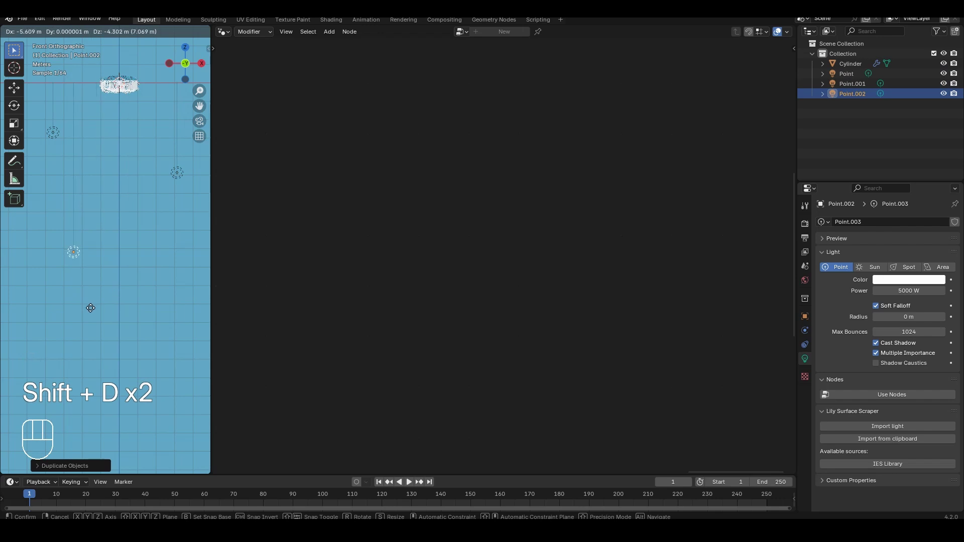
click(84, 318)
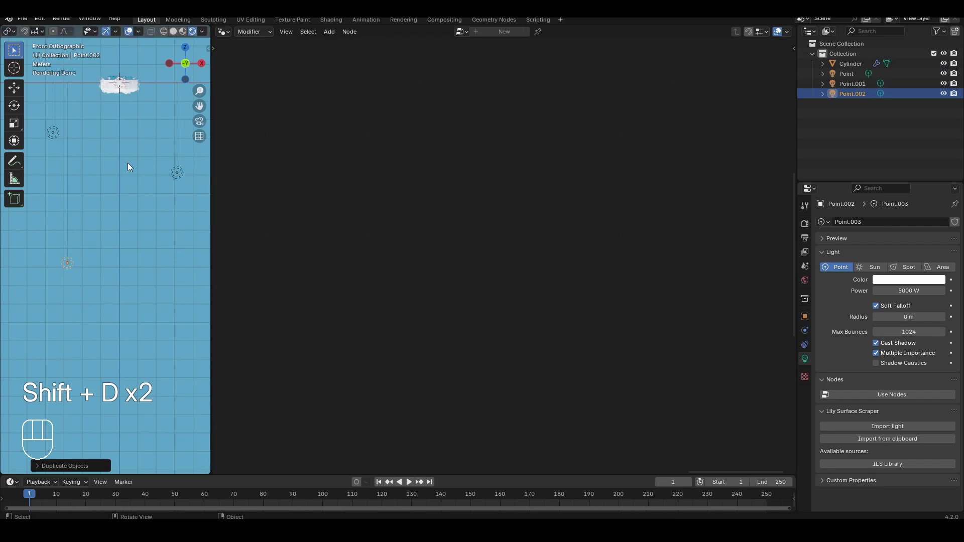
Step: Play the animation to about frame 80 to examine how the lights illuminate the tablet and bubbles
shift+middle_drag(129, 166, 136, 239)
scroll(109, 237, down, 1)
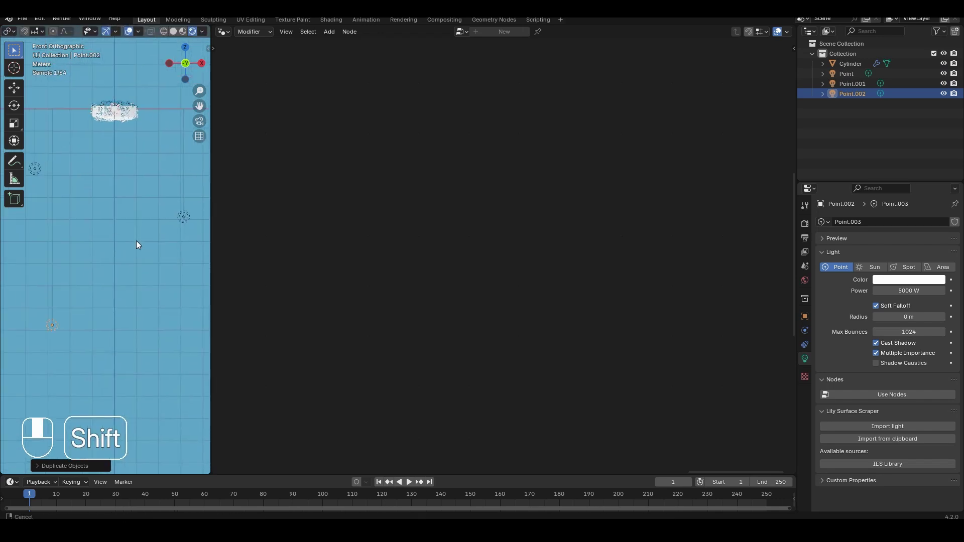
key(space)
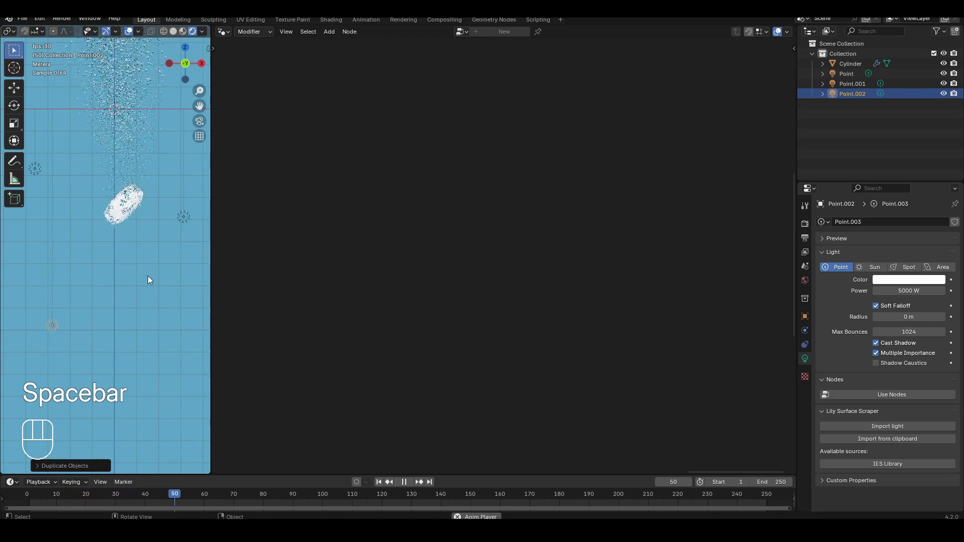
key(space)
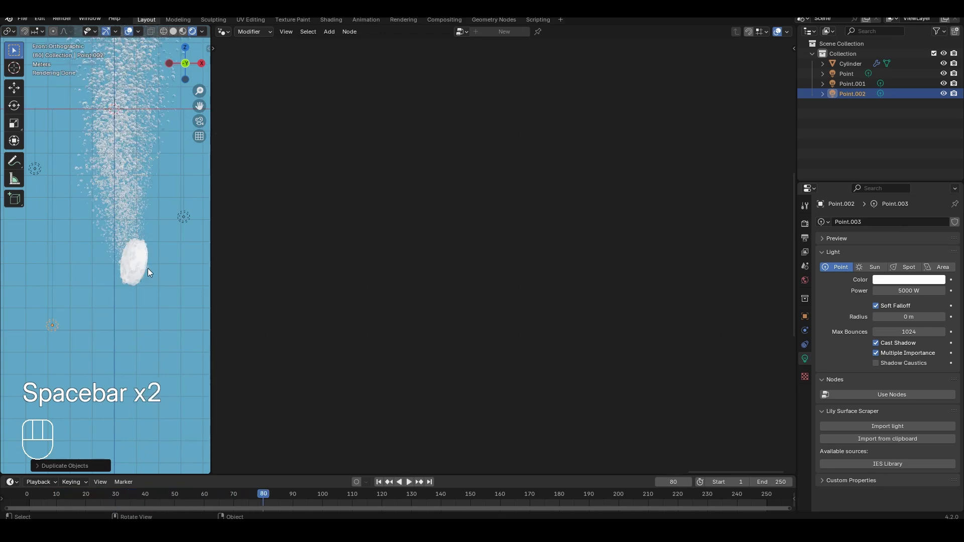
scroll(147, 272, up, 1)
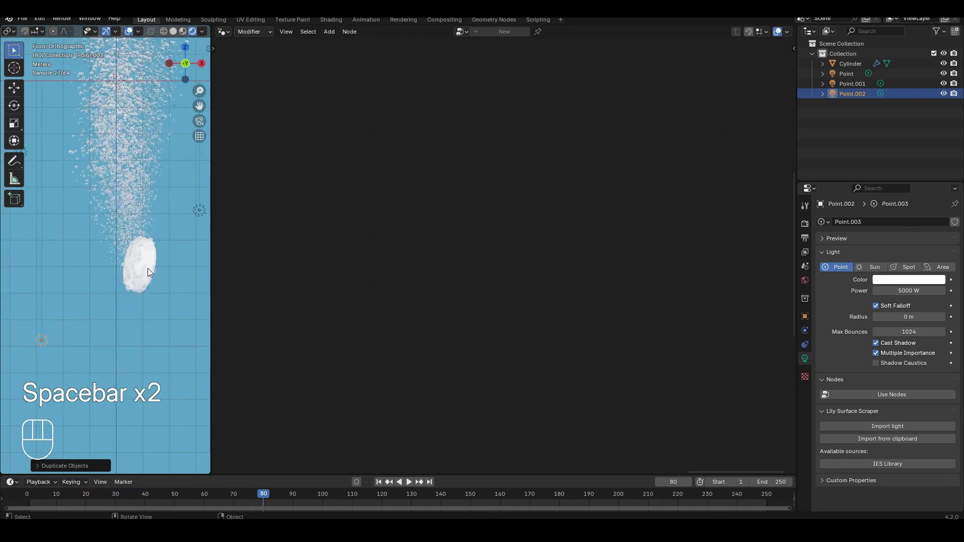
Step: Widen the 3D viewport and move all three point lights together further forward along the negative Y axis
drag(209, 259, 370, 265)
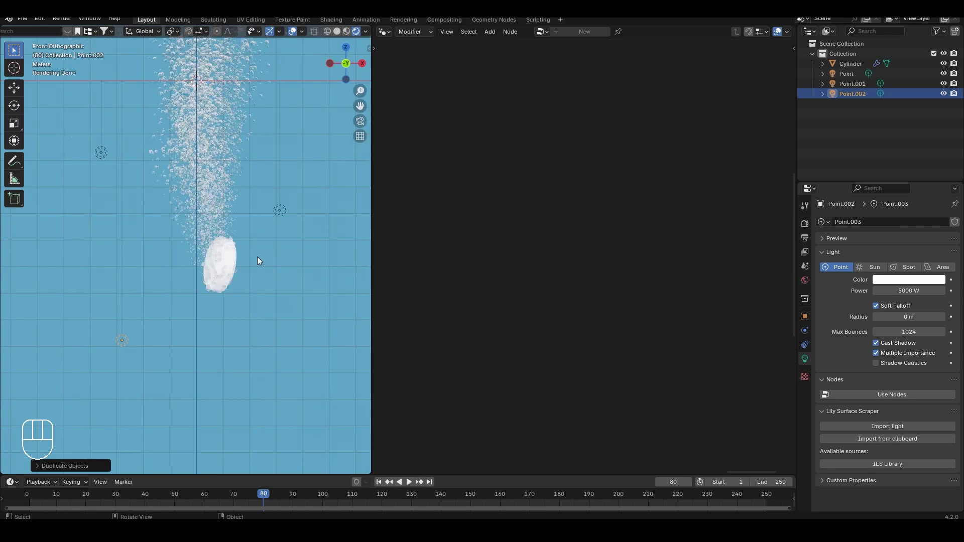
scroll(251, 256, down, 1)
shift+middle_drag(245, 255, 202, 351)
click(233, 346)
shift+click(108, 382)
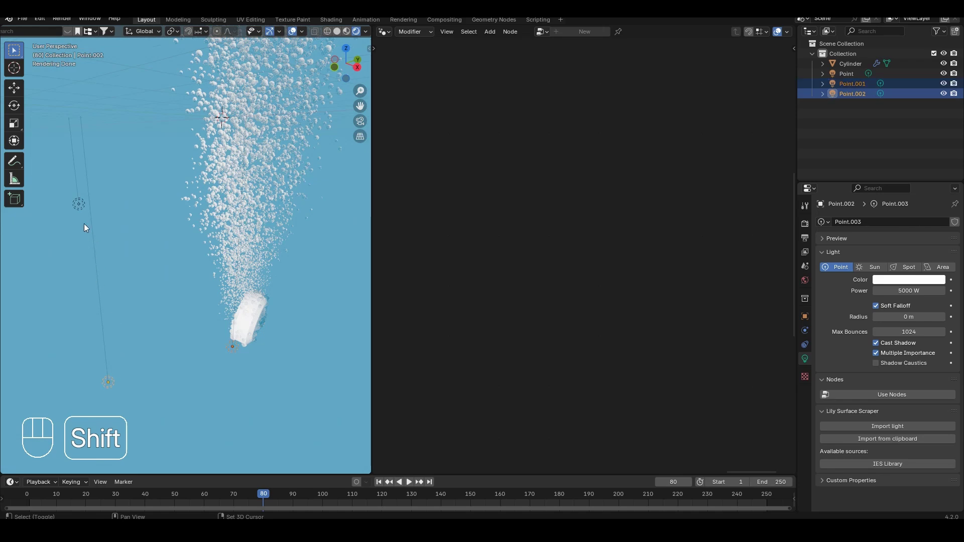
shift+click(78, 204)
key(g)
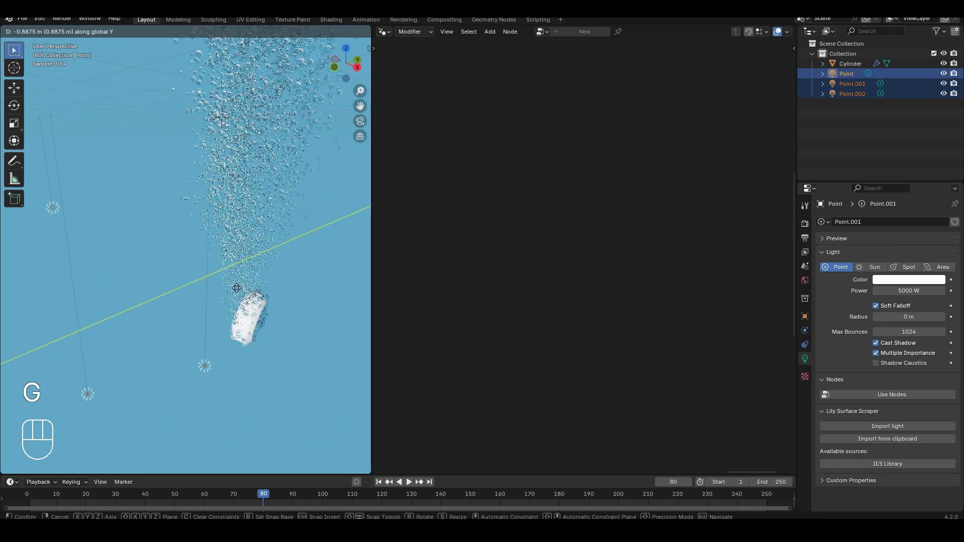
click(233, 296)
Step: Deselect the lights and play the animation on to frame 165 in front view to check the lighting
key(KP_1)
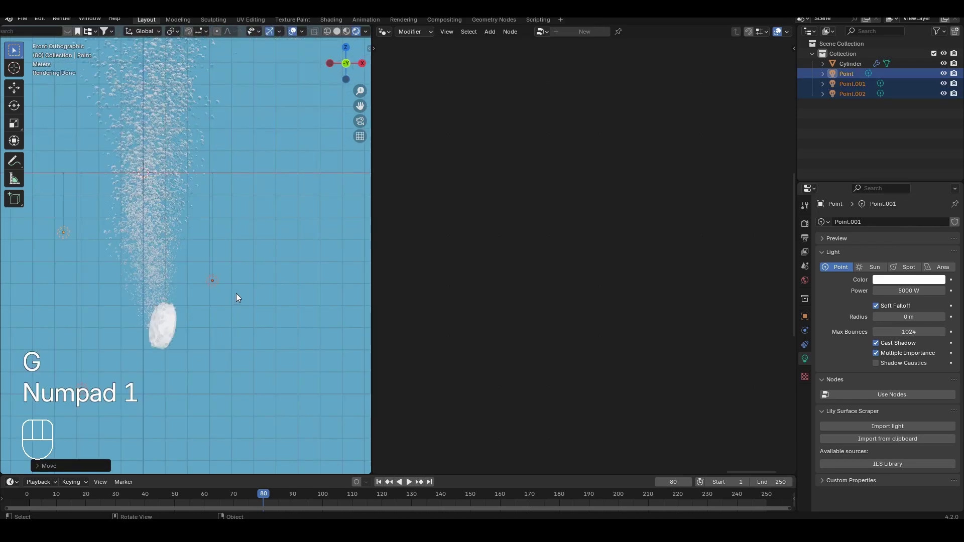
shift+middle_drag(236, 294, 242, 176)
key(alt+a)
key(space)
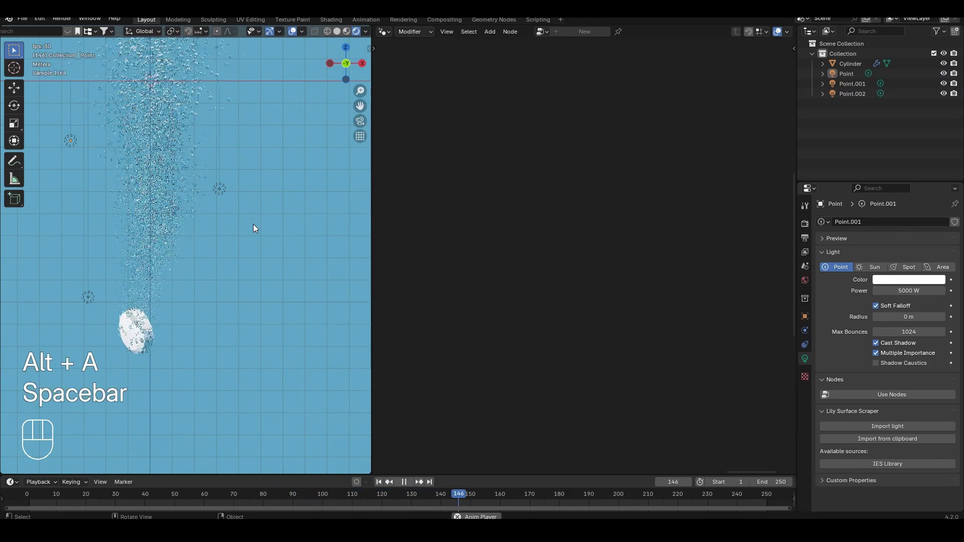
key(space)
shift+middle_drag(253, 223, 309, 224)
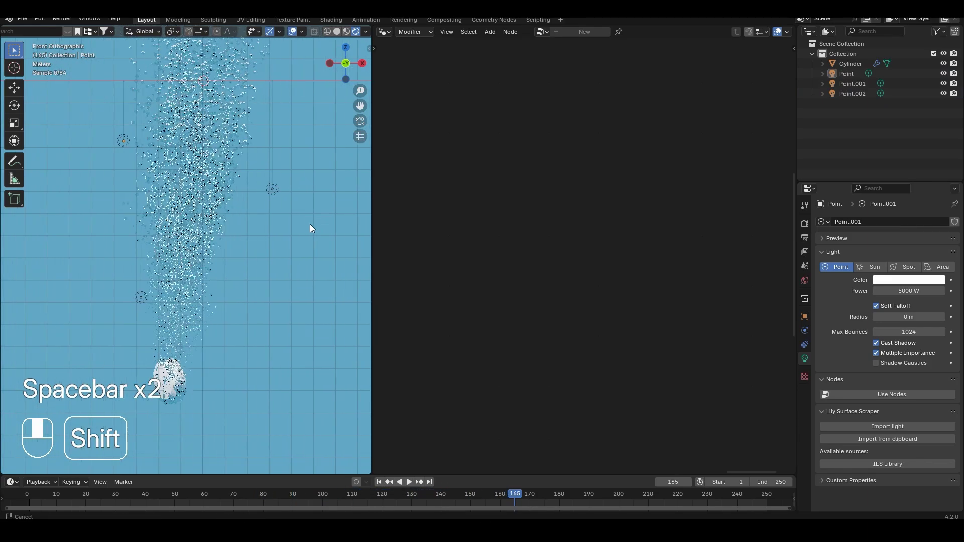